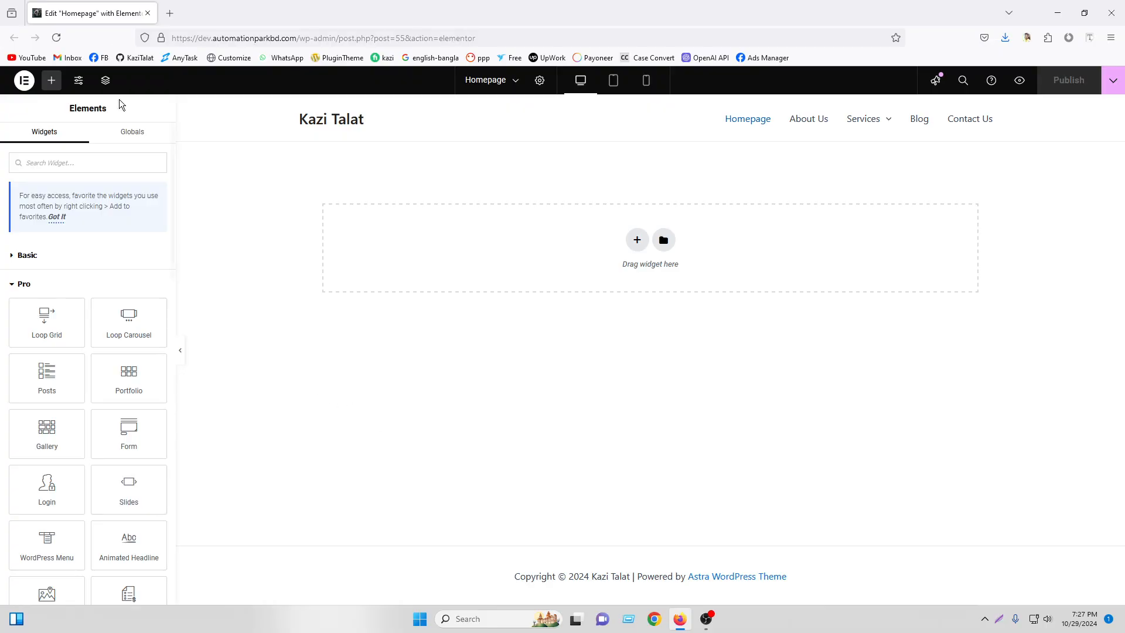
Search the web for "slides elementor pro" in a new browser tab
left_click(169, 12)
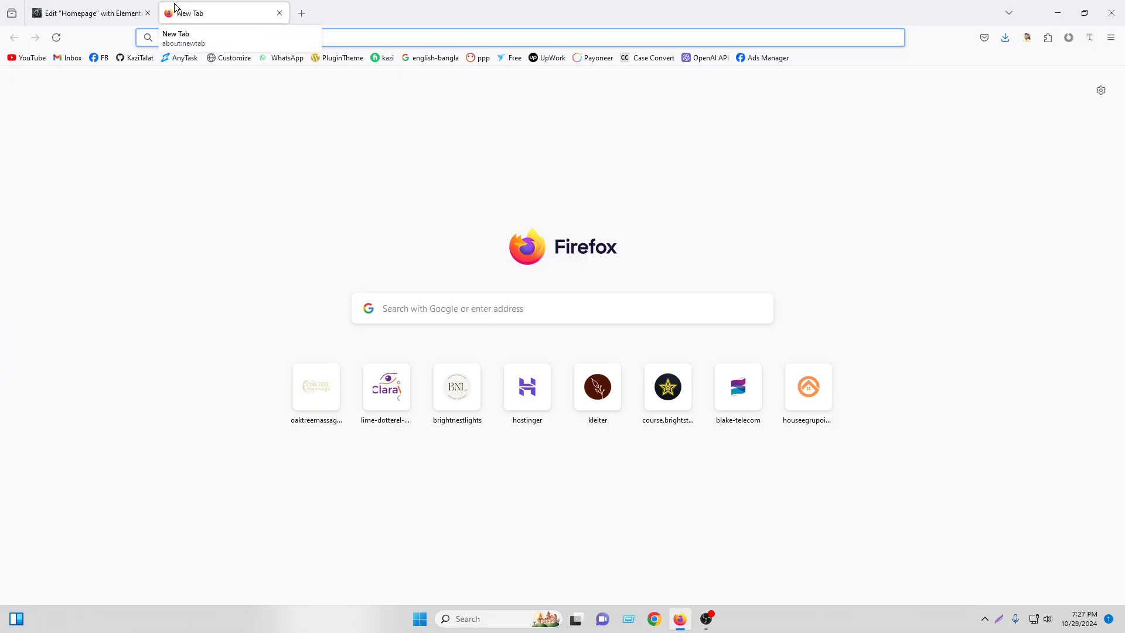
type("slides")
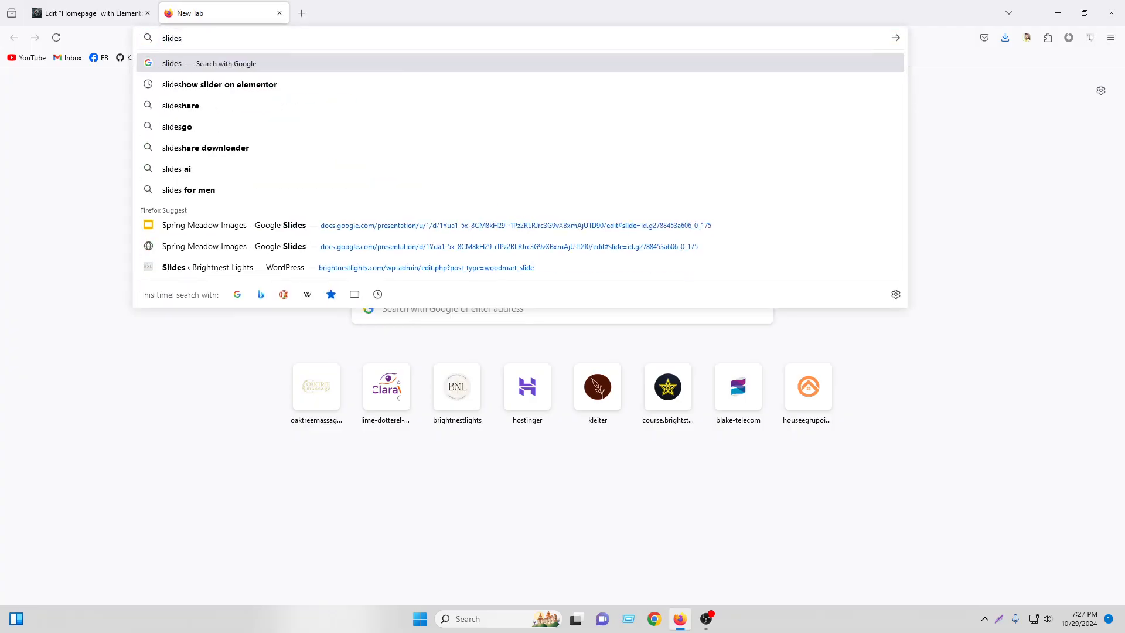
type(" elementor pro")
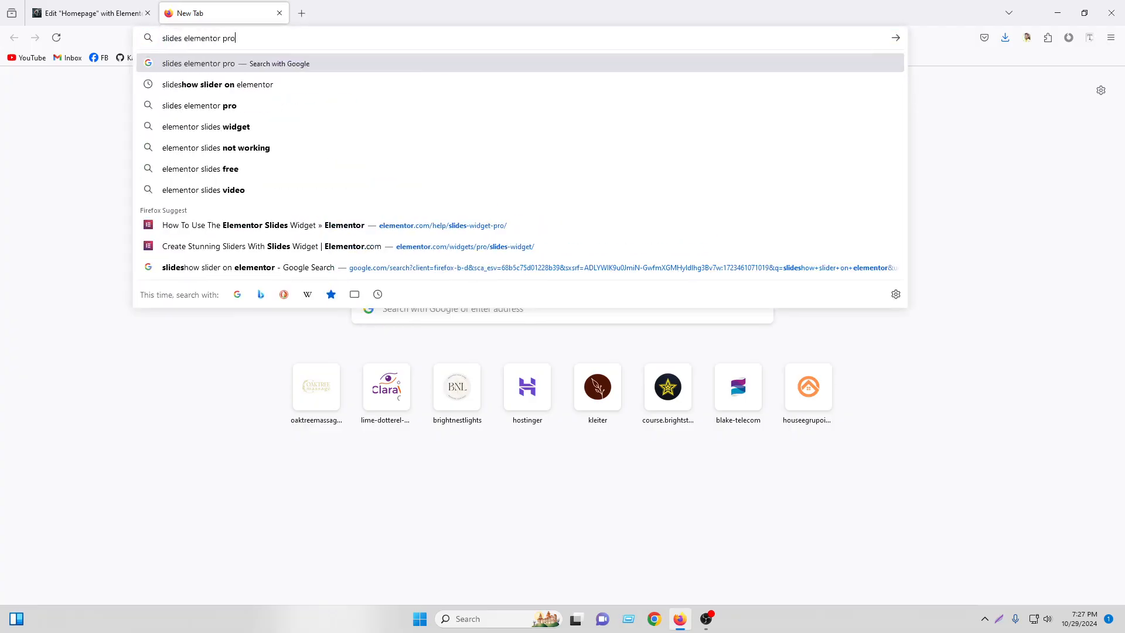
key("Return")
Open the search result "Create Stunning Sliders With Slides Widget" in a new tab and view it
scroll(472, 135, "down", 3)
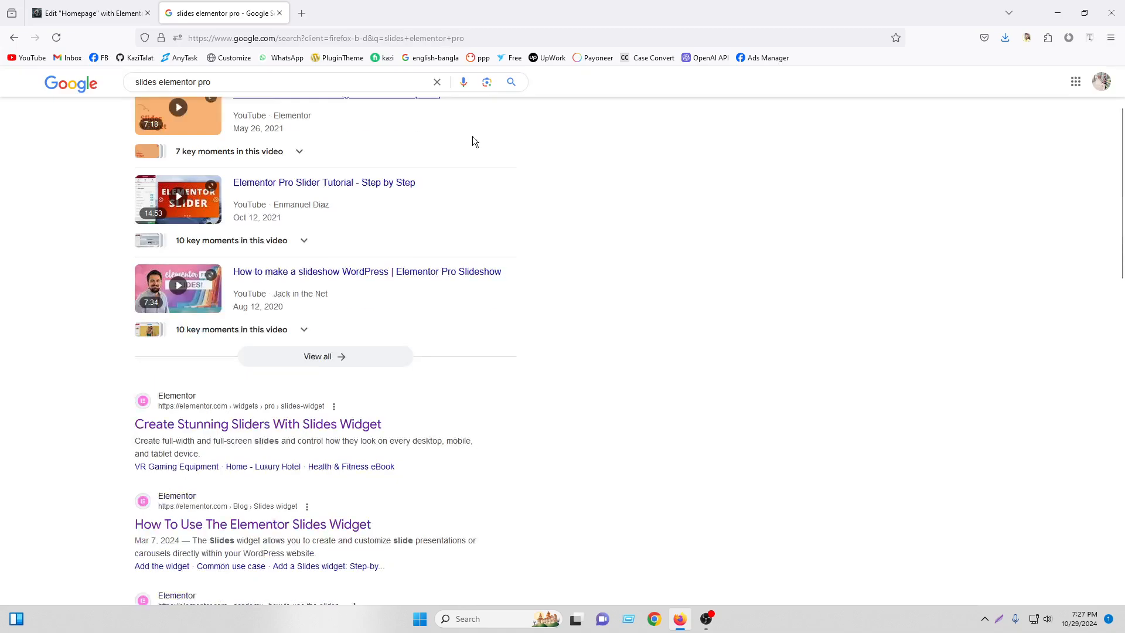
scroll(406, 282, "down", 3)
right_click(229, 253)
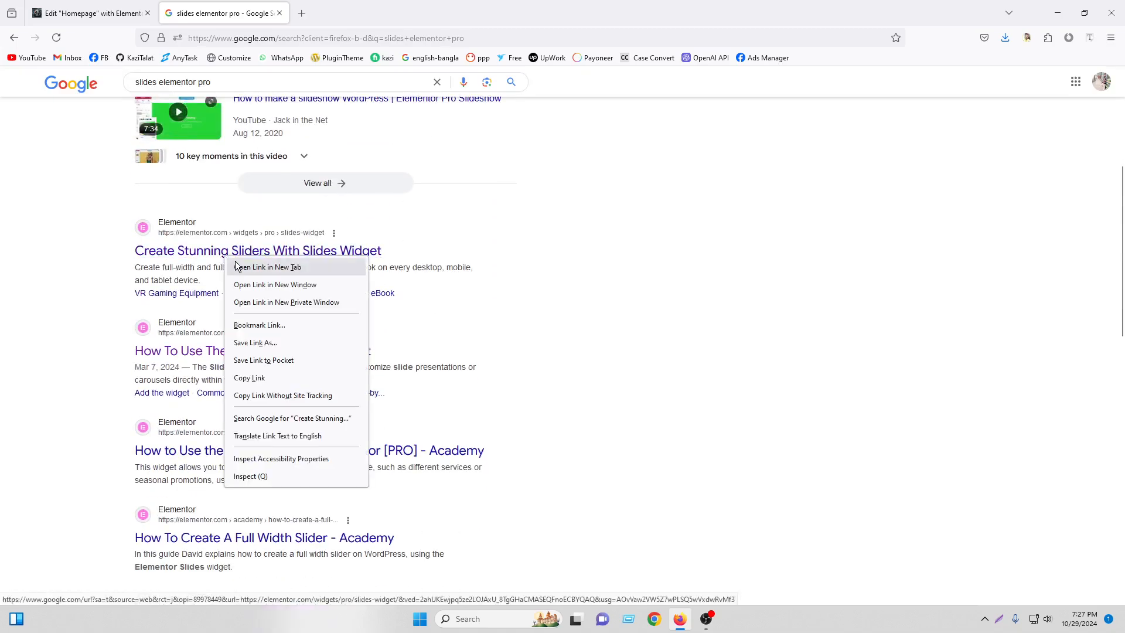
left_click(258, 266)
left_click(339, 11)
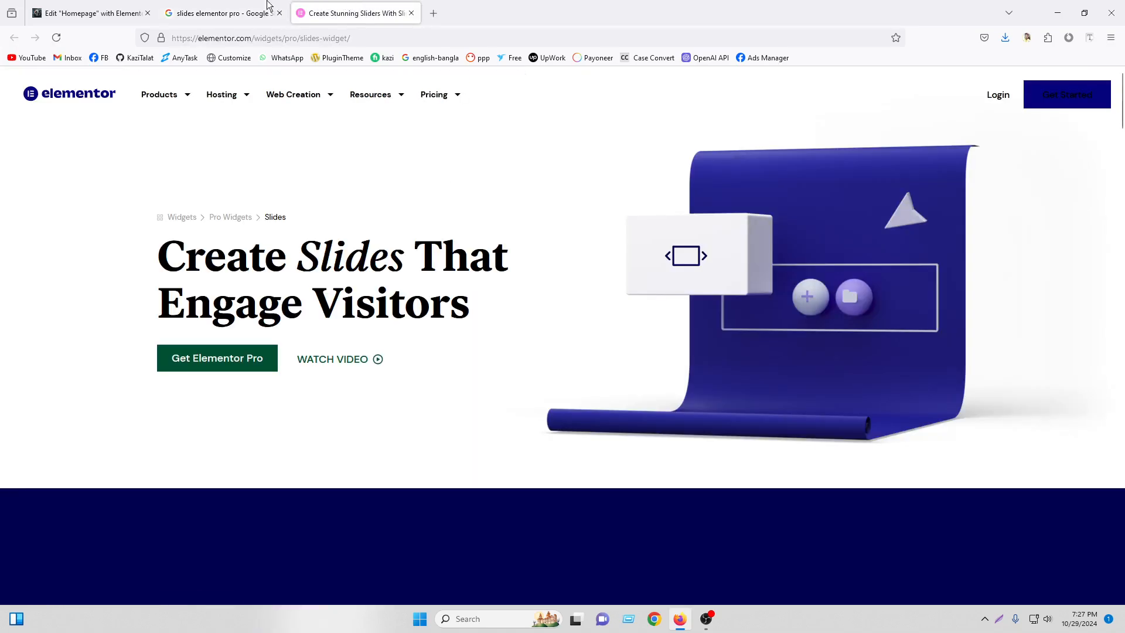
Open the "How To Use The Elementor Slides Widget" article, review its slider example, and close the other Elementor page
left_click(234, 13)
right_click(243, 351)
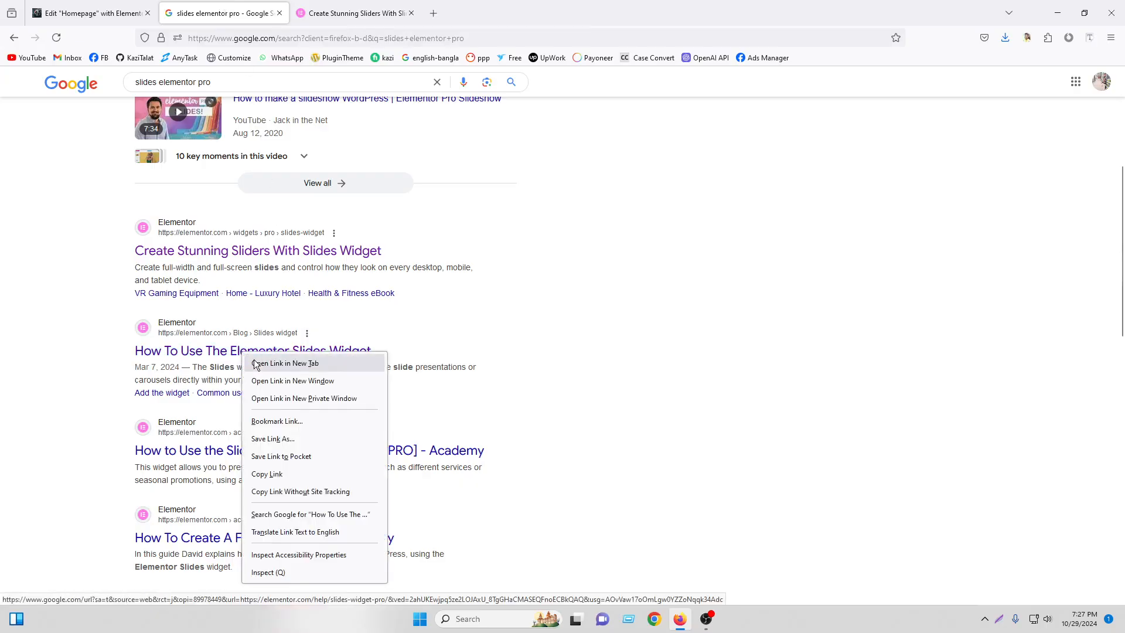
left_click(275, 362)
left_click(348, 3)
scroll(591, 265, "down", 8)
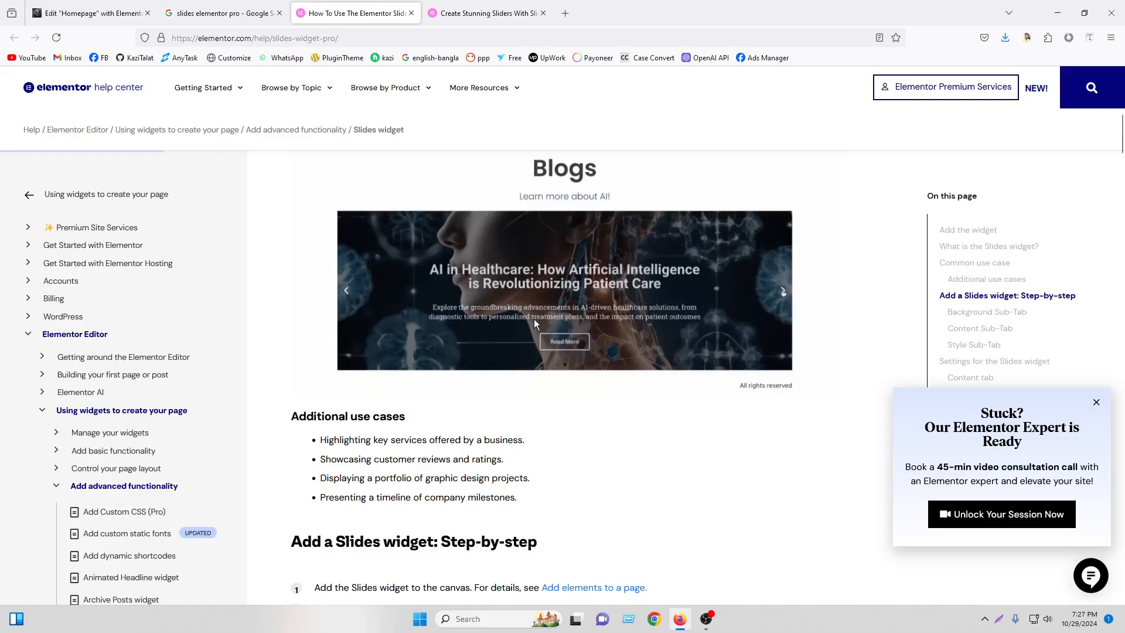
left_click(543, 13)
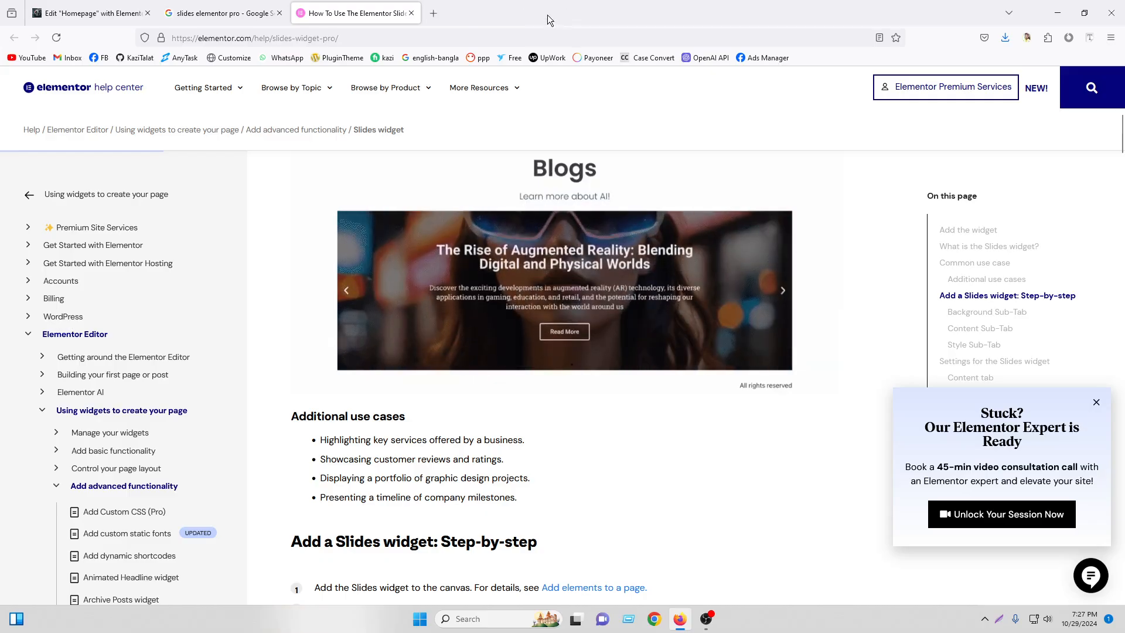
Open oaktreemassagedallas.com in a new tab to view its homepage hero slider
left_click(440, 6)
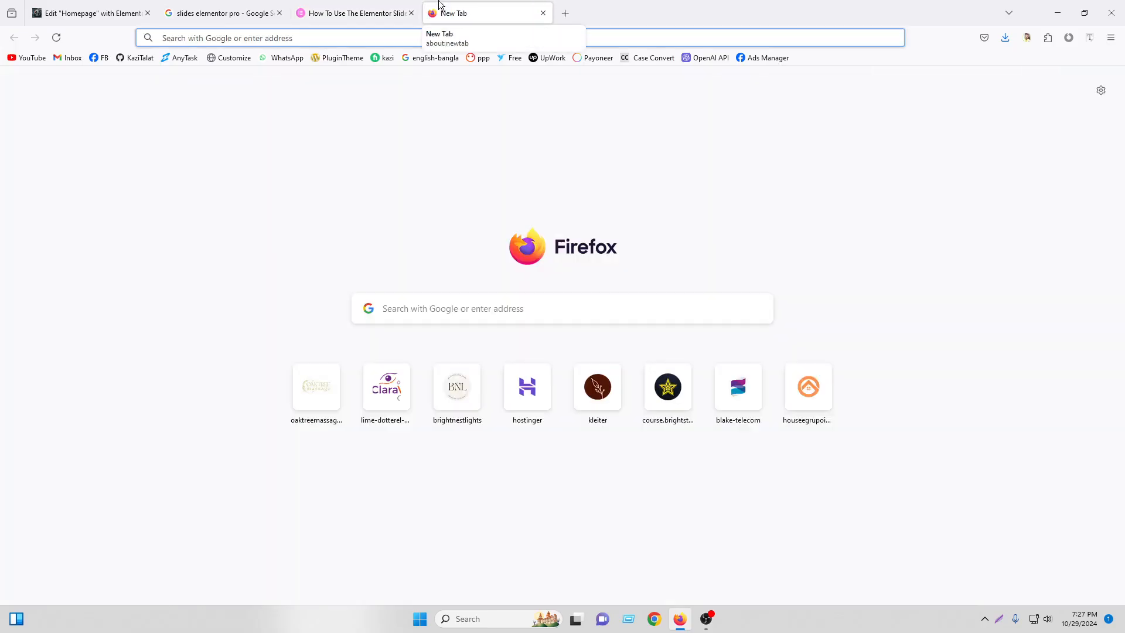
type("oaktreemassagedallas.com/")
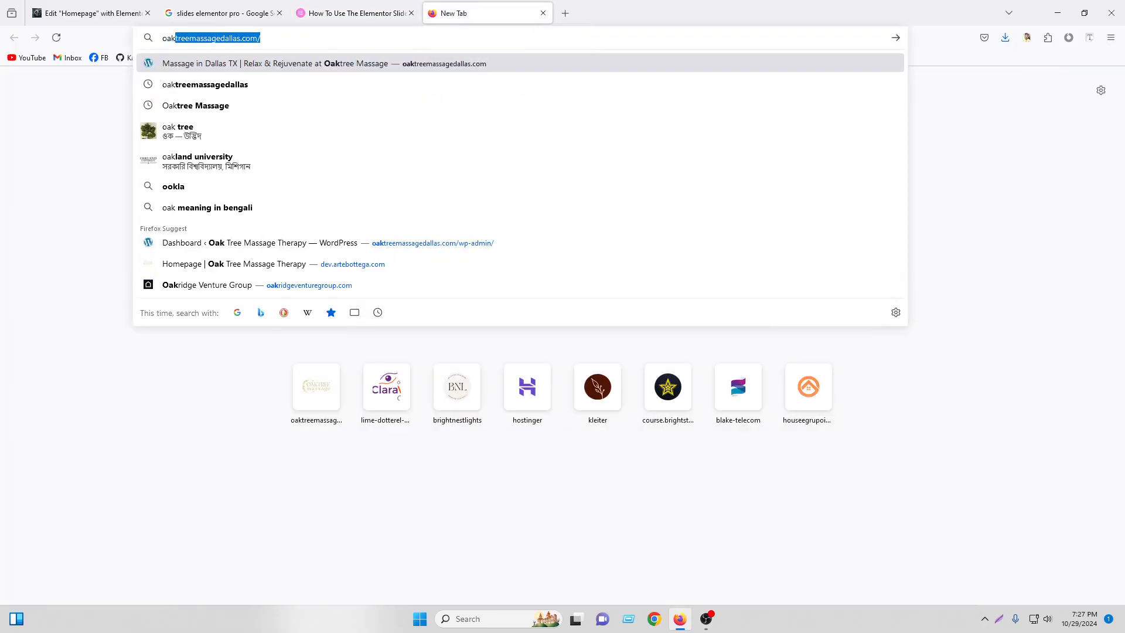
key("Return")
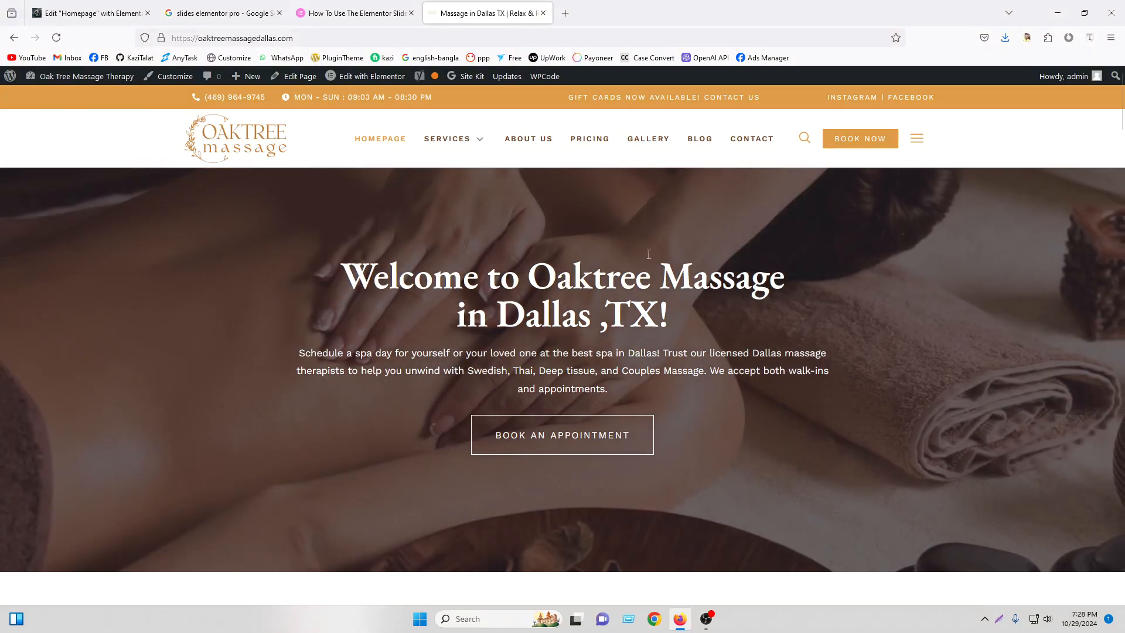
Close the reference and search tabs to return to the Homepage in the Elementor editor
middle_click(387, 14)
middle_click(386, 15)
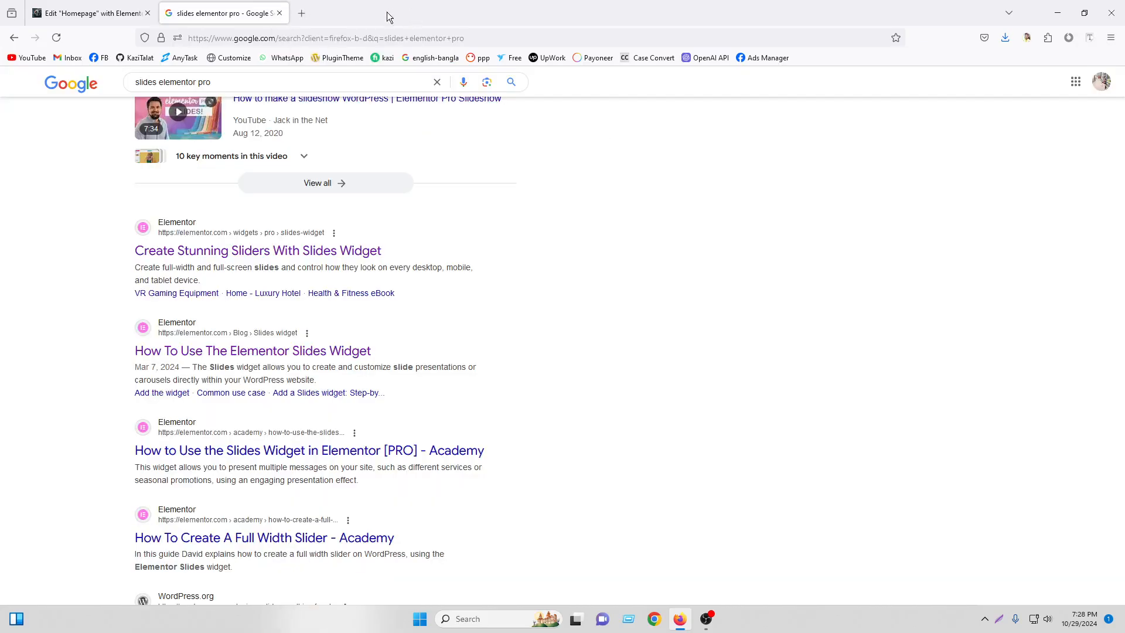
middle_click(192, 8)
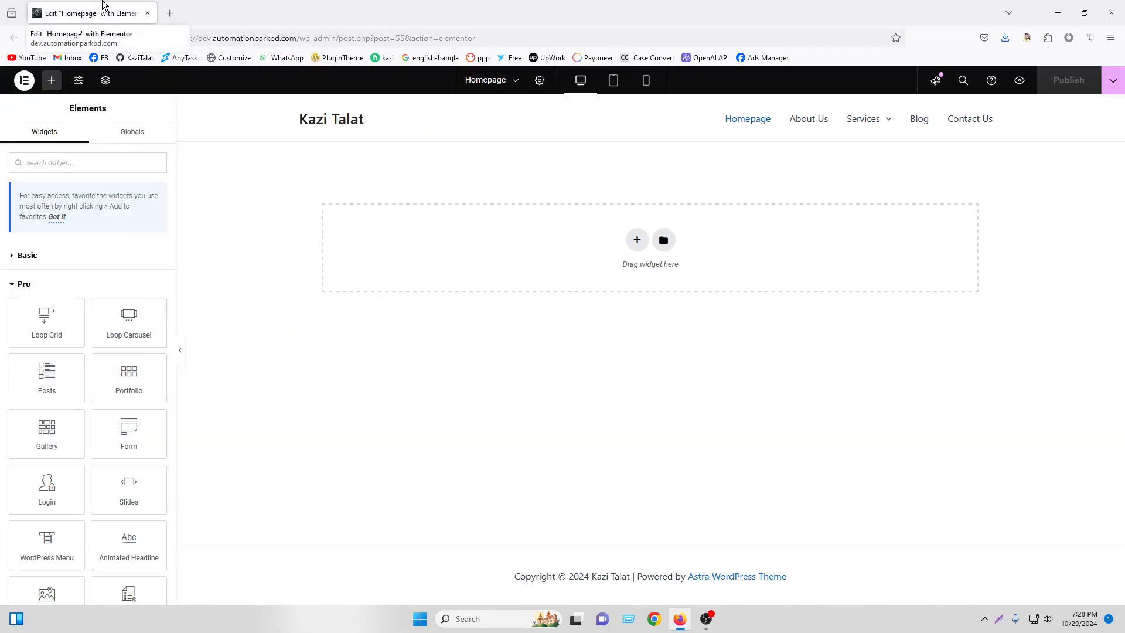
left_click(635, 240)
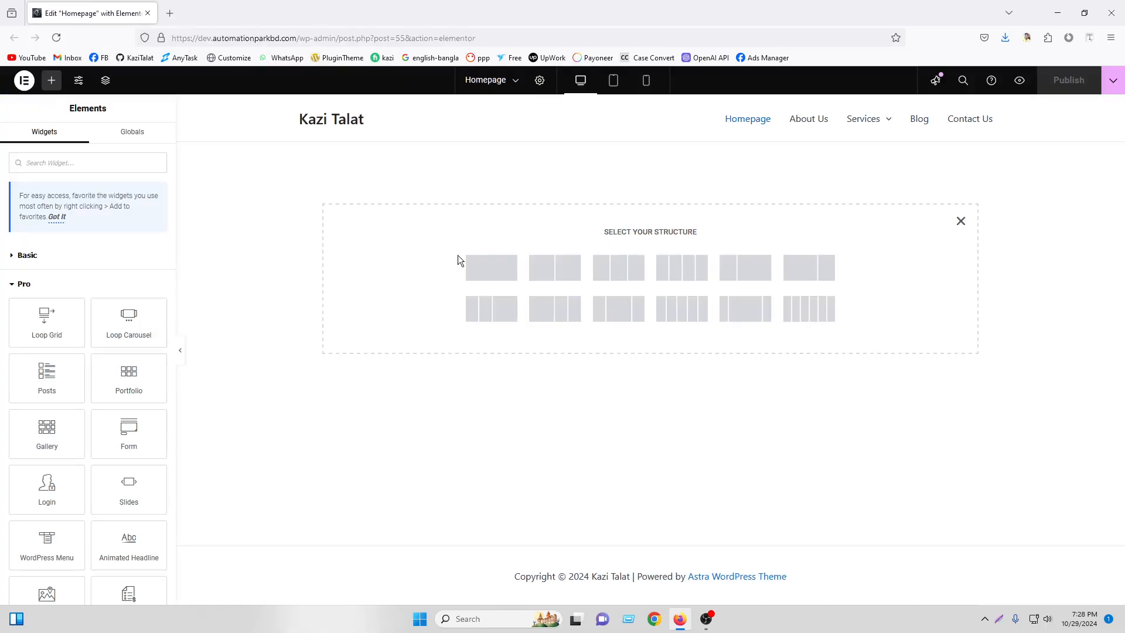
left_click(487, 272)
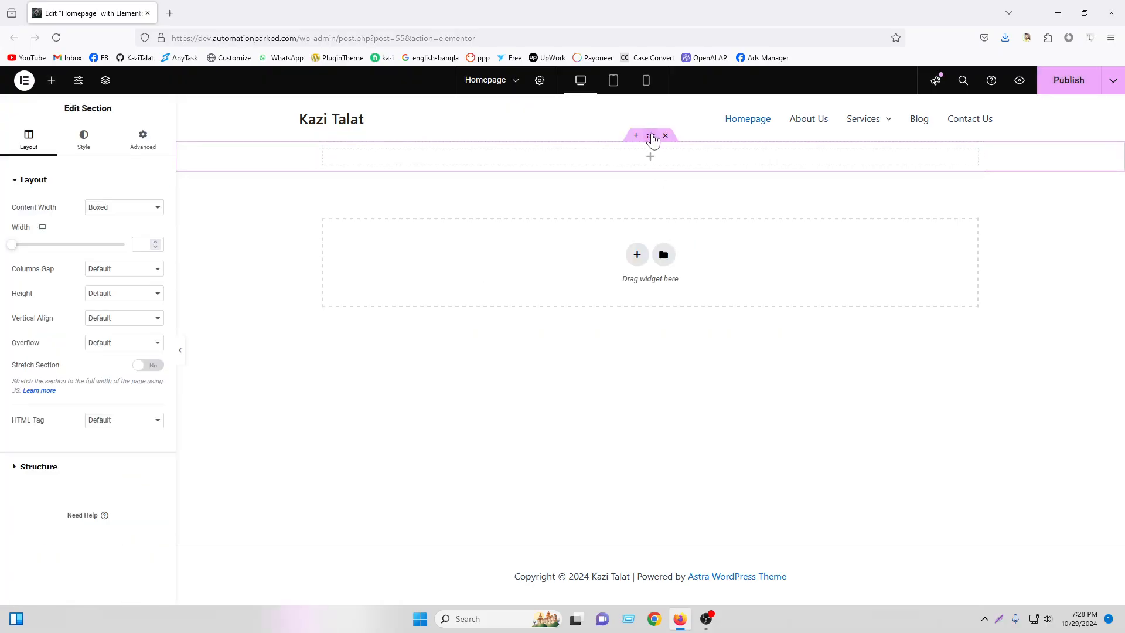
left_click(51, 82)
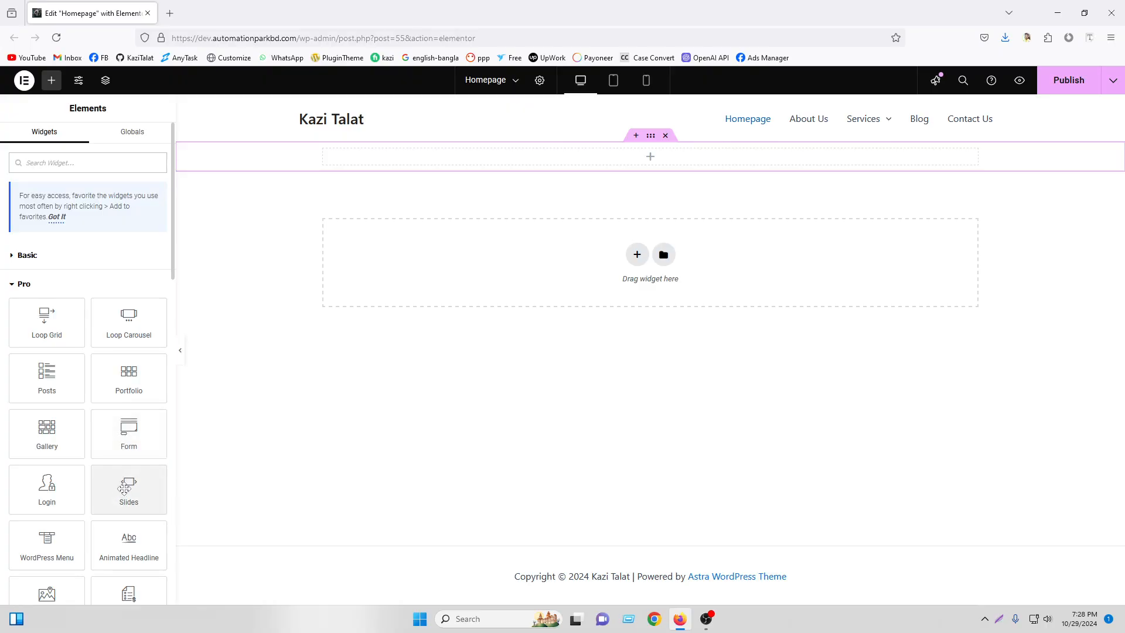
left_click_drag(124, 491, 650, 173)
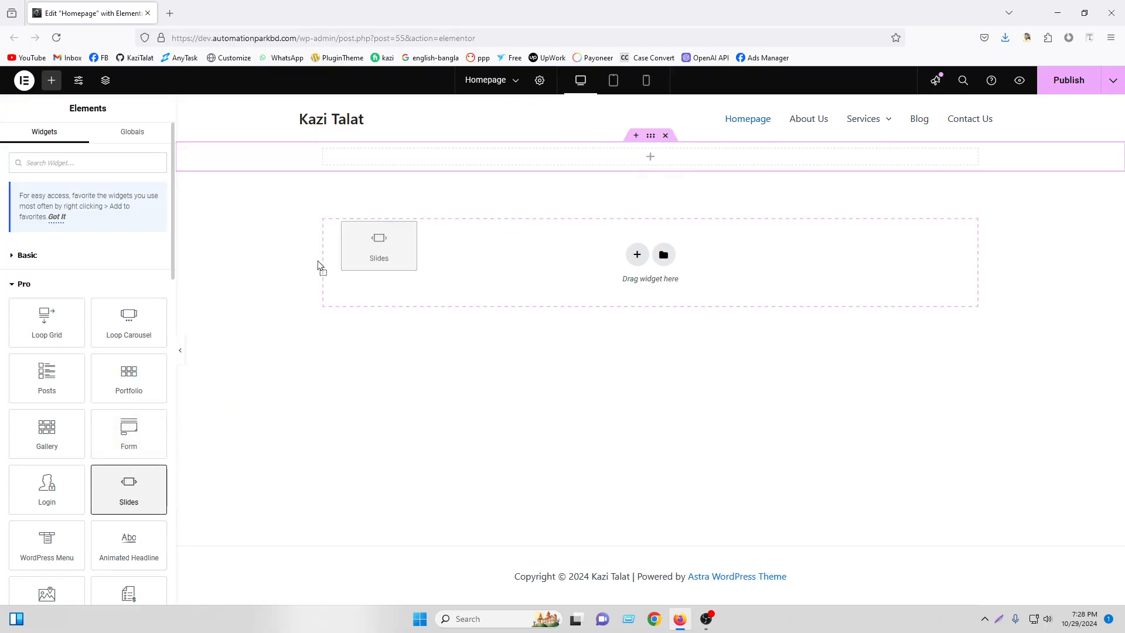
left_click(665, 136)
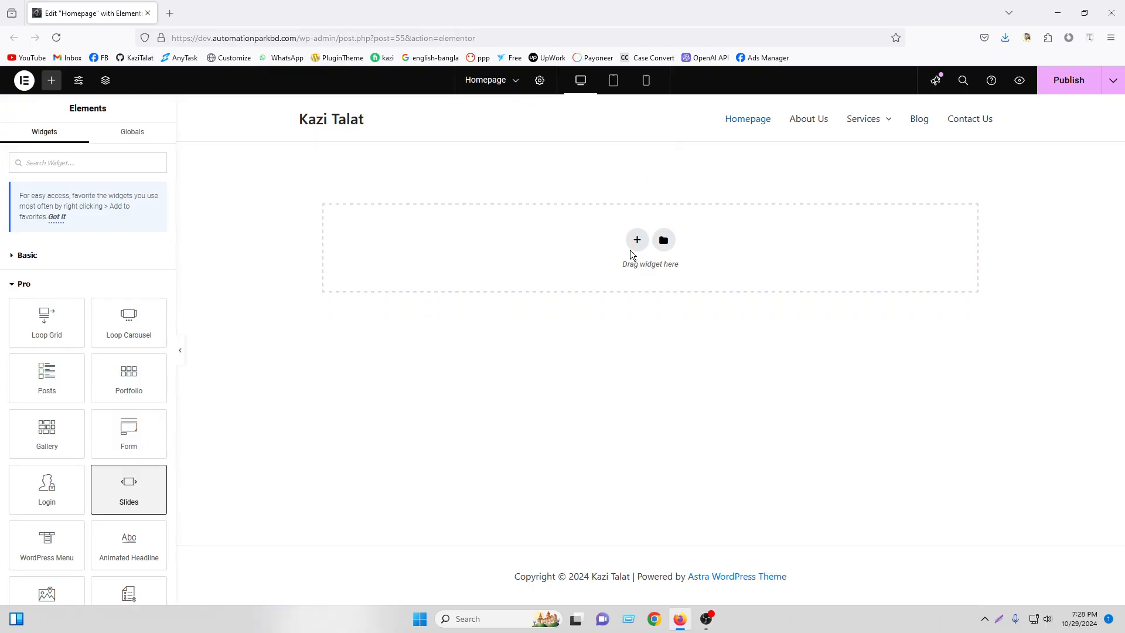
Add a Slides widget to the empty homepage canvas
left_click_drag(130, 489, 662, 230)
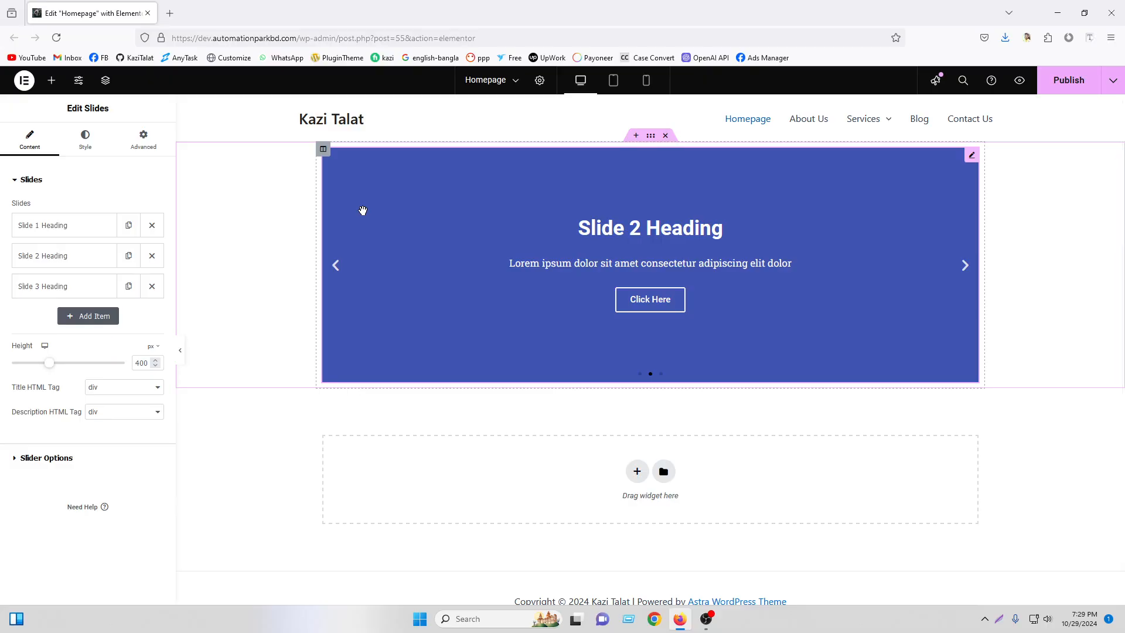
Open oaktreemassagedallas.com in a new tab and mark out its About Us section with a screen-capture selection
left_click(173, 8)
type("oaktreemassagedallas.com/")
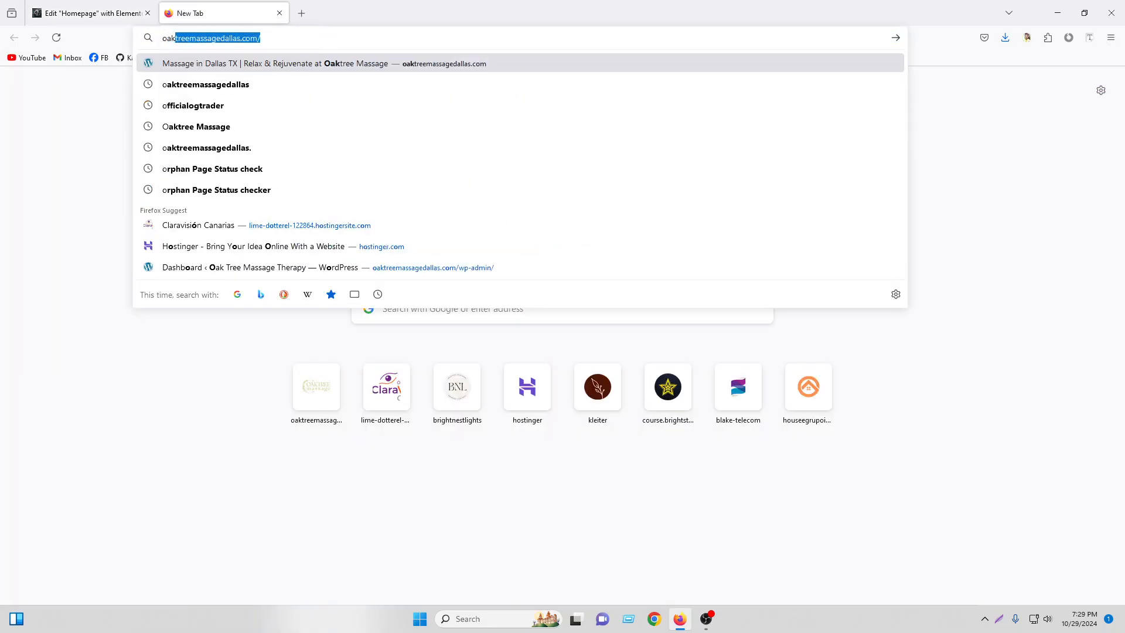
key("Return")
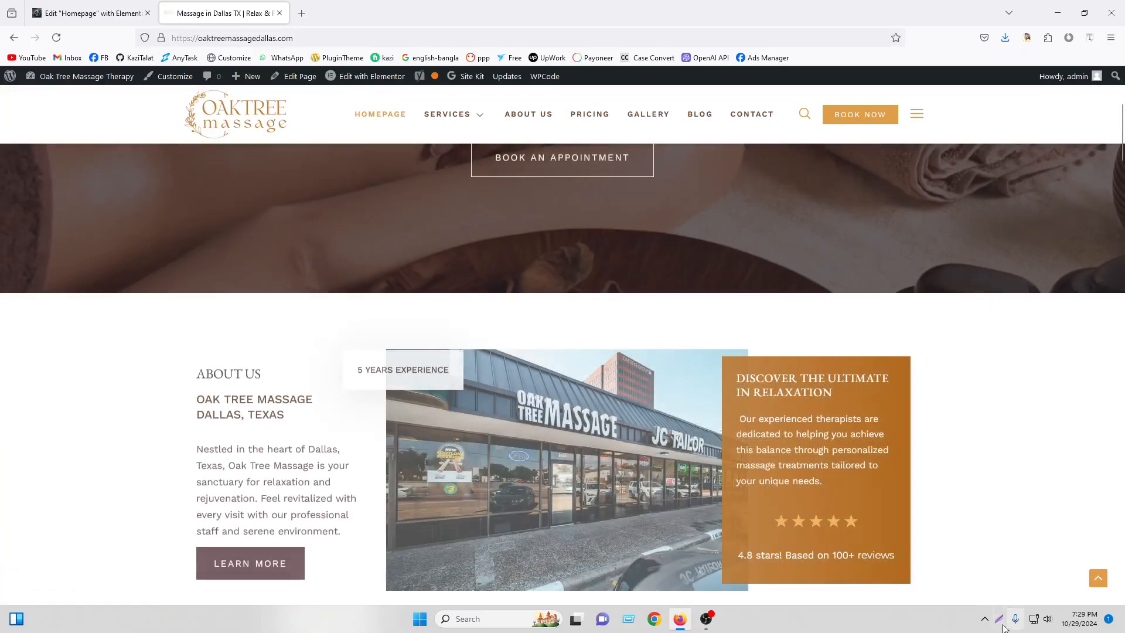
key("Print")
left_click_drag(179, 339, 938, 583)
left_click(929, 594)
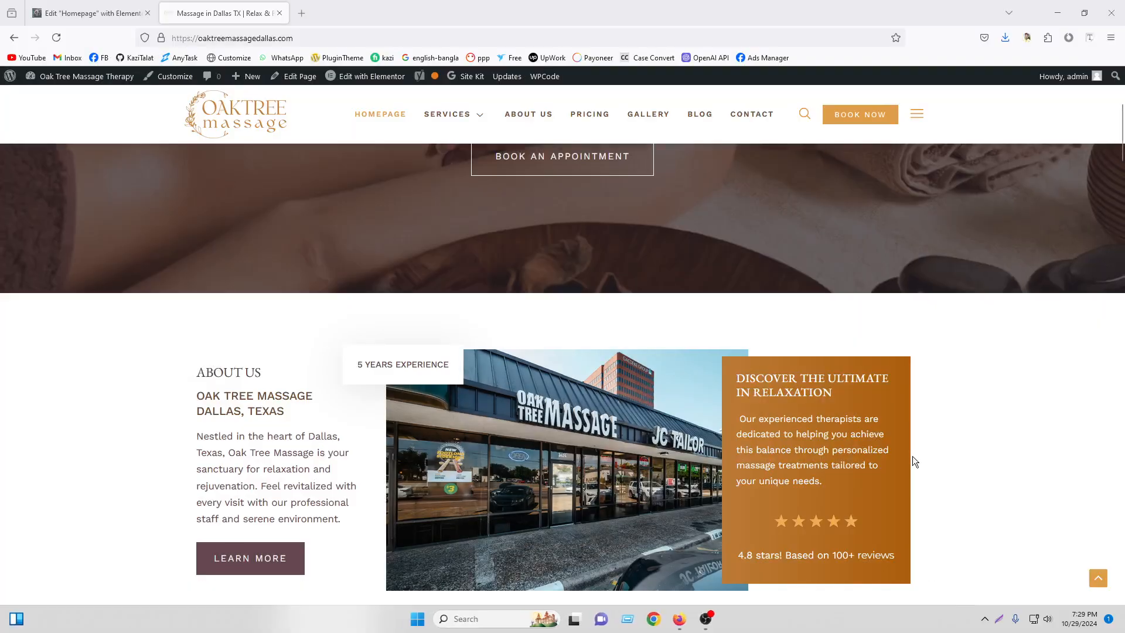
Mark out the site's full-width hero banner with a screen-capture selection
scroll(912, 455, "up", 5)
key("Print")
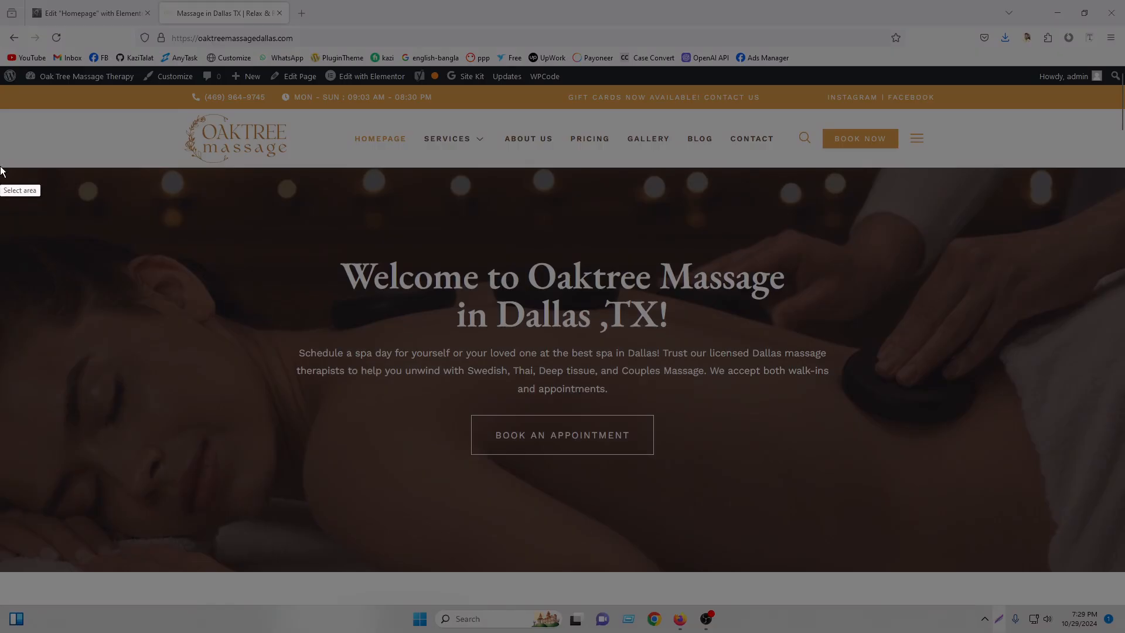
left_click_drag(0, 165, 1102, 563)
left_click(1093, 575)
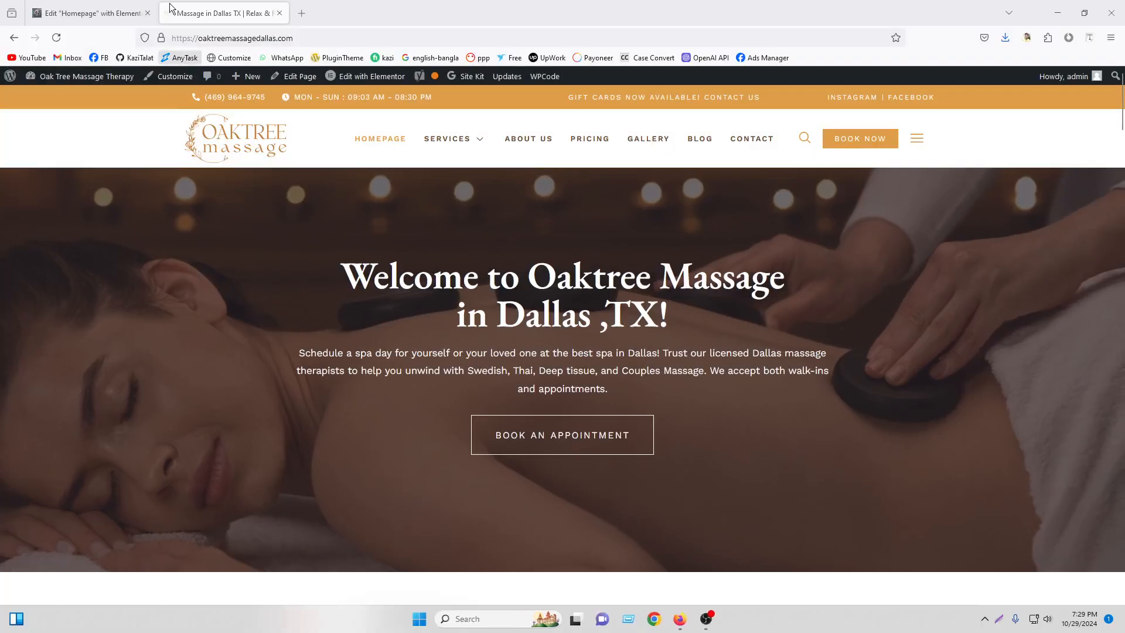
Return to the Homepage editor and set the content width of the slider's section to Full Width
left_click(90, 13)
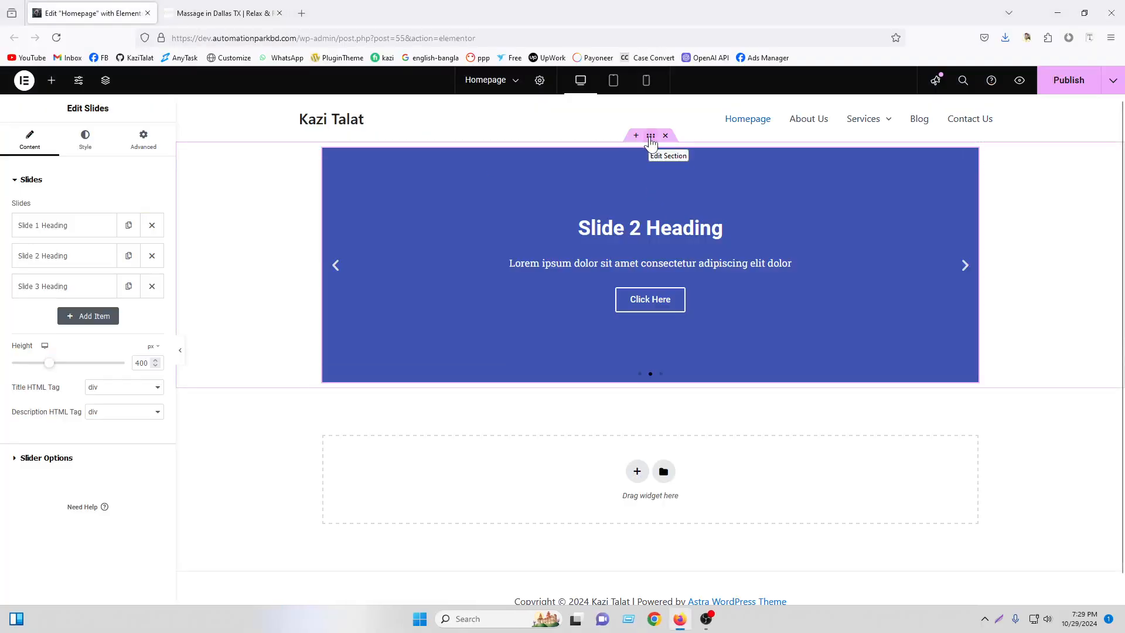
left_click(650, 136)
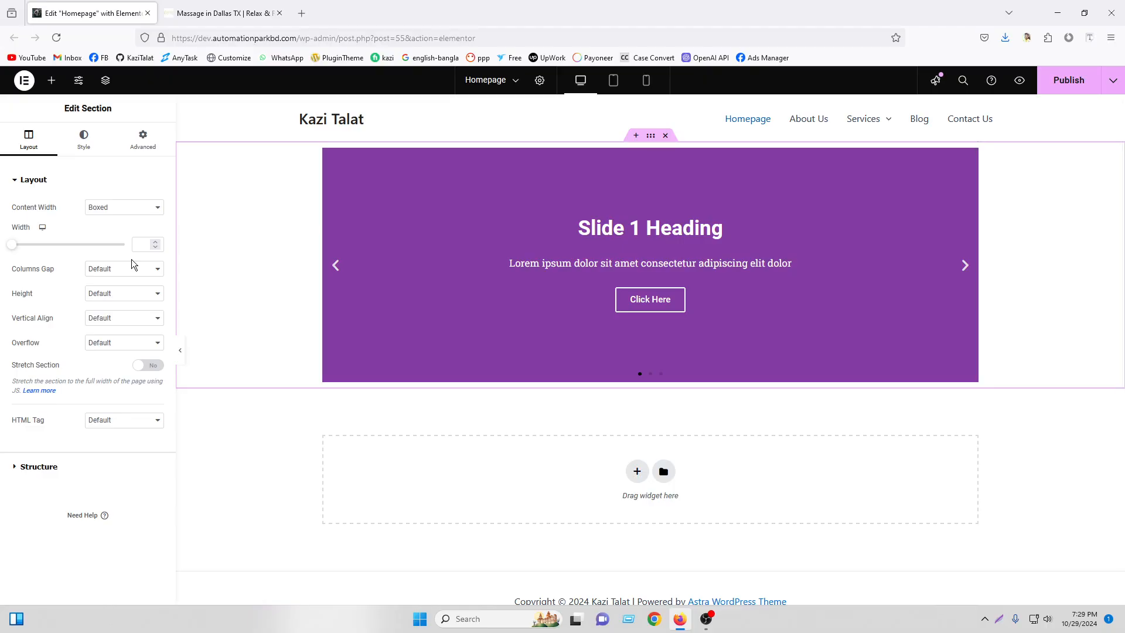
left_click(118, 214)
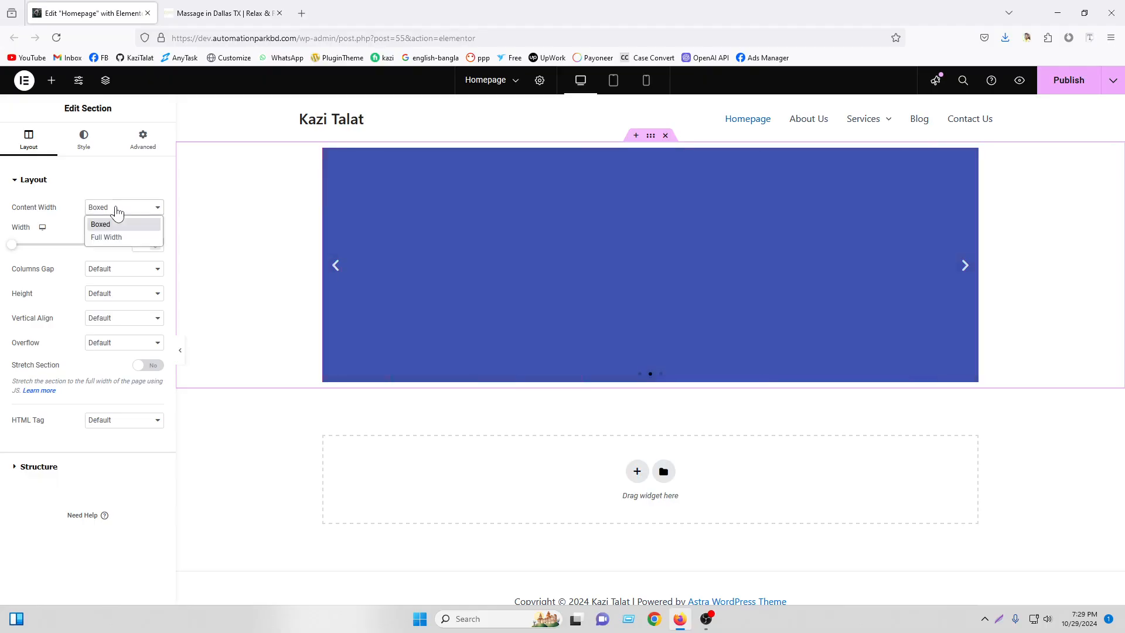
left_click(111, 235)
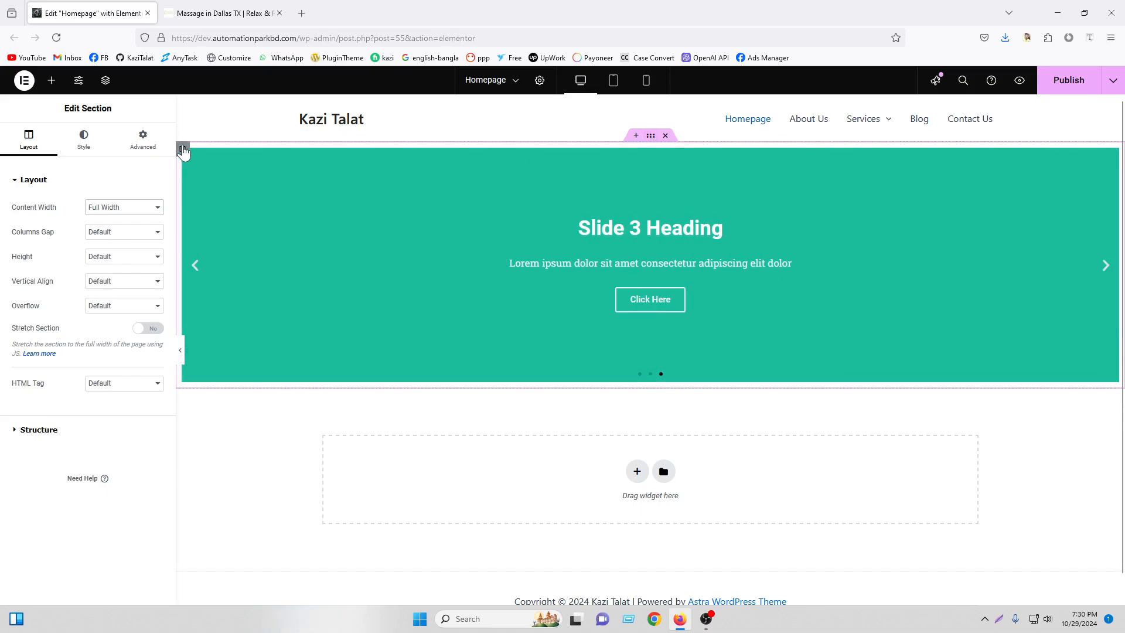
Set the slider section's columns gap to No Gap
left_click(182, 148)
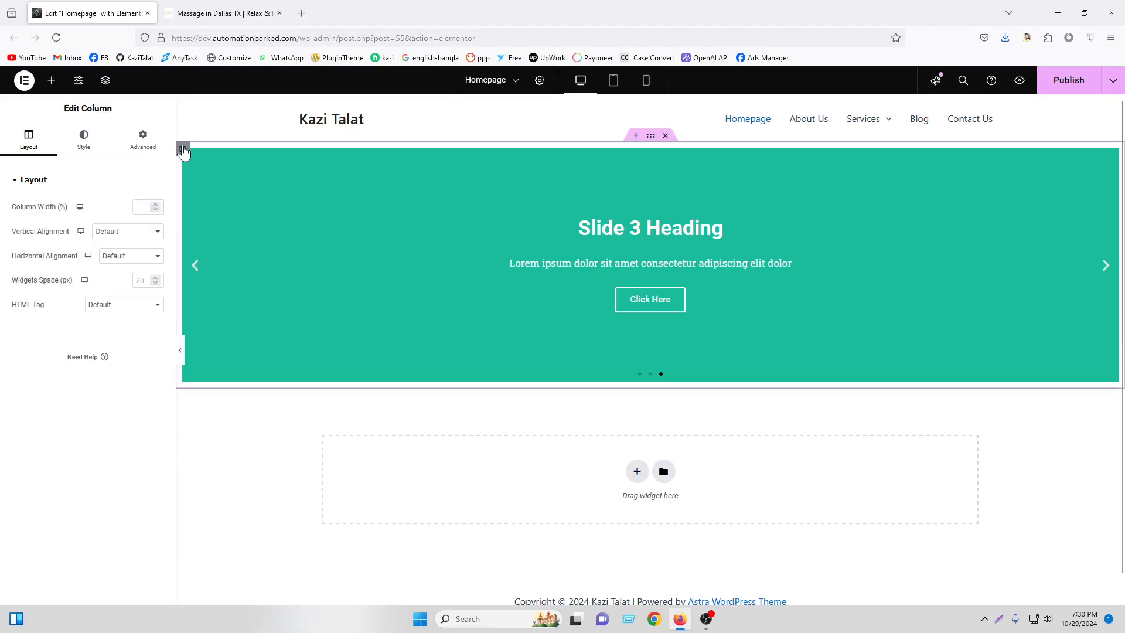
left_click(651, 137)
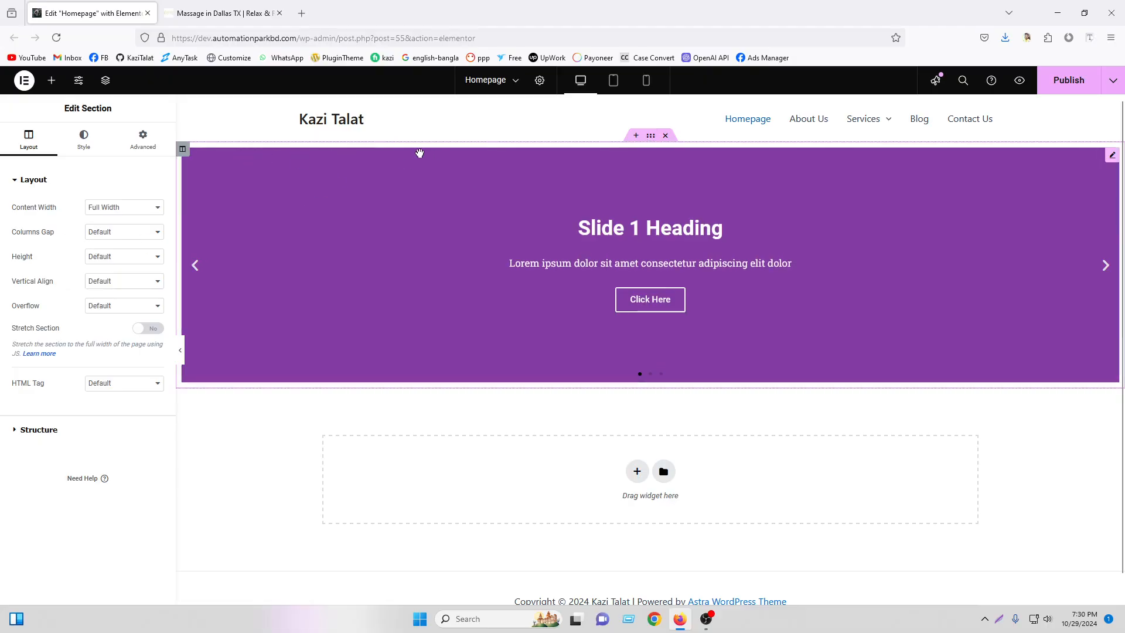
left_click(180, 349)
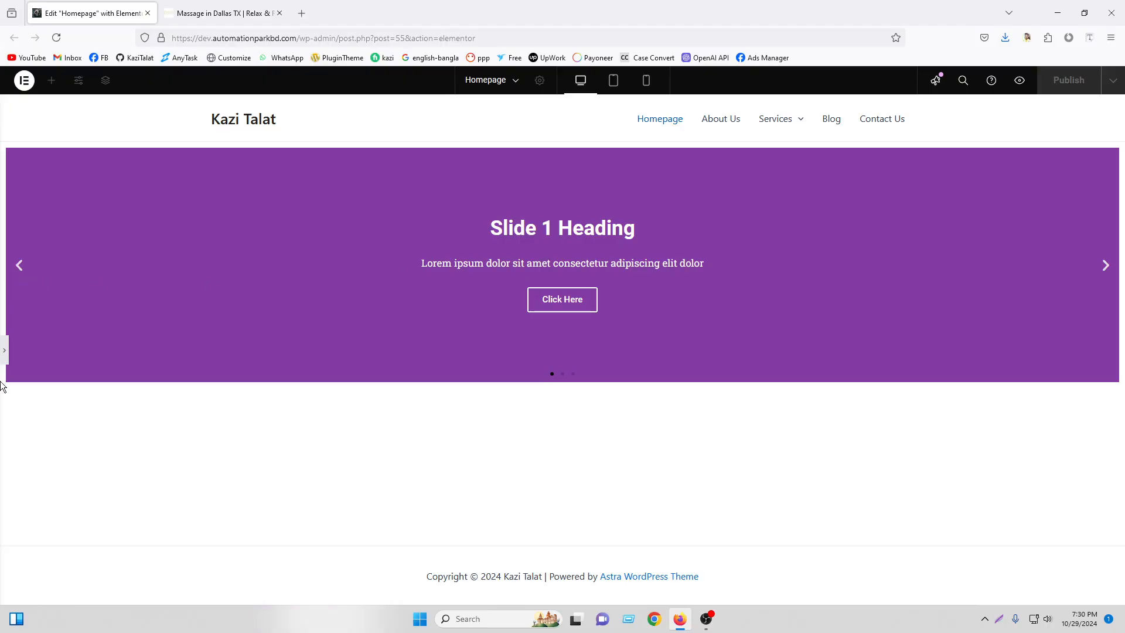
left_click(3, 353)
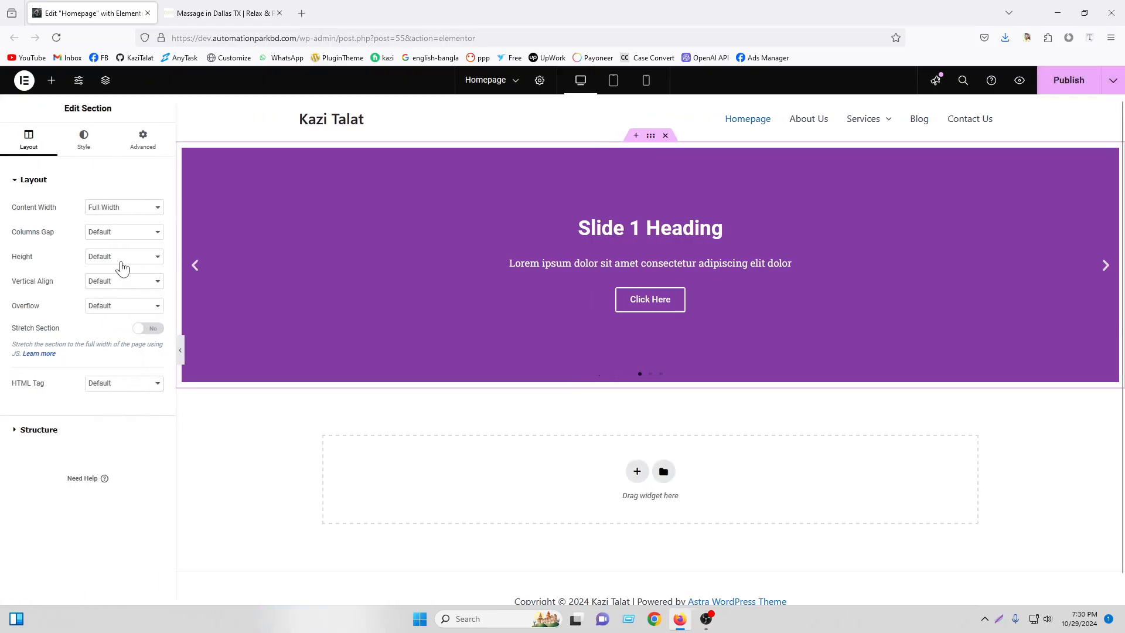
left_click(109, 234)
left_click(103, 262)
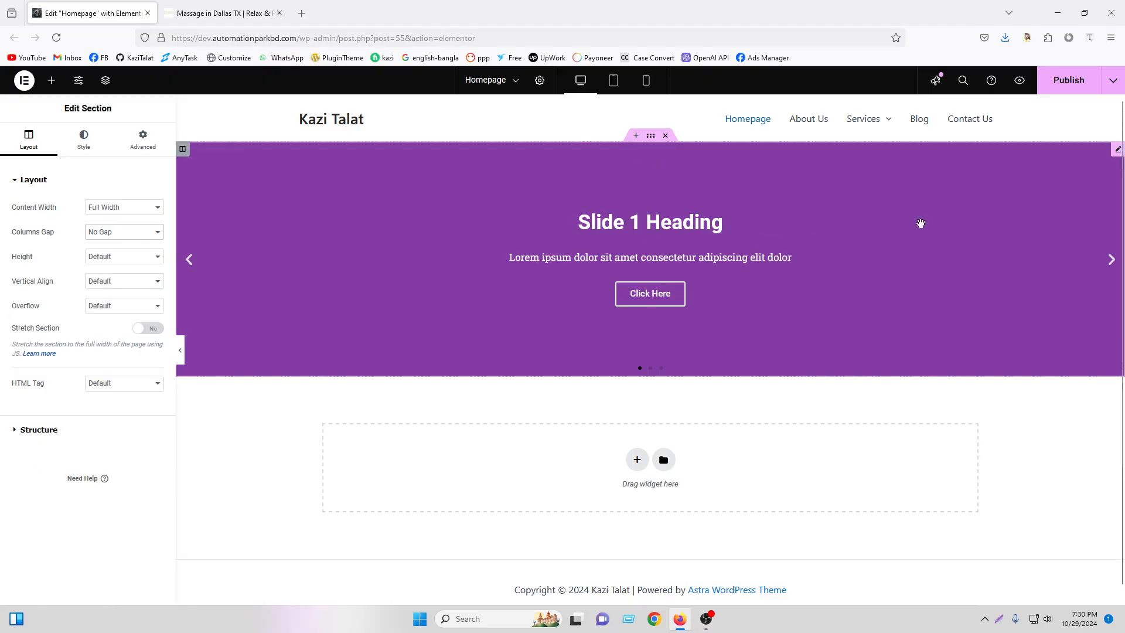
Open the Slides widget's settings and set the slider height to 650 px
left_click(1118, 150)
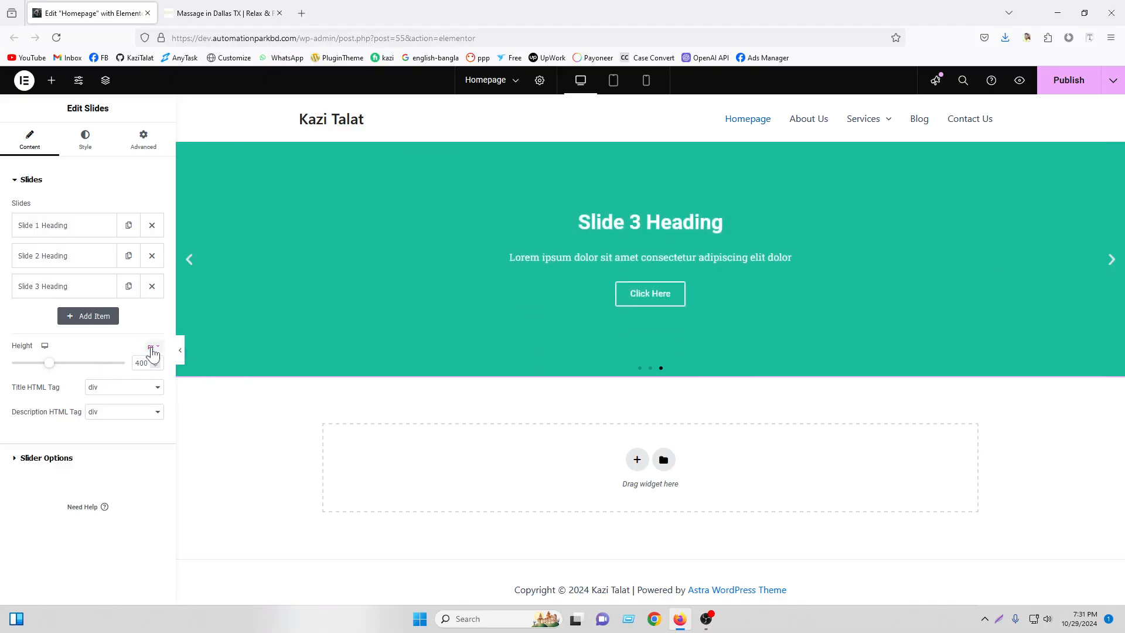
left_click(151, 350)
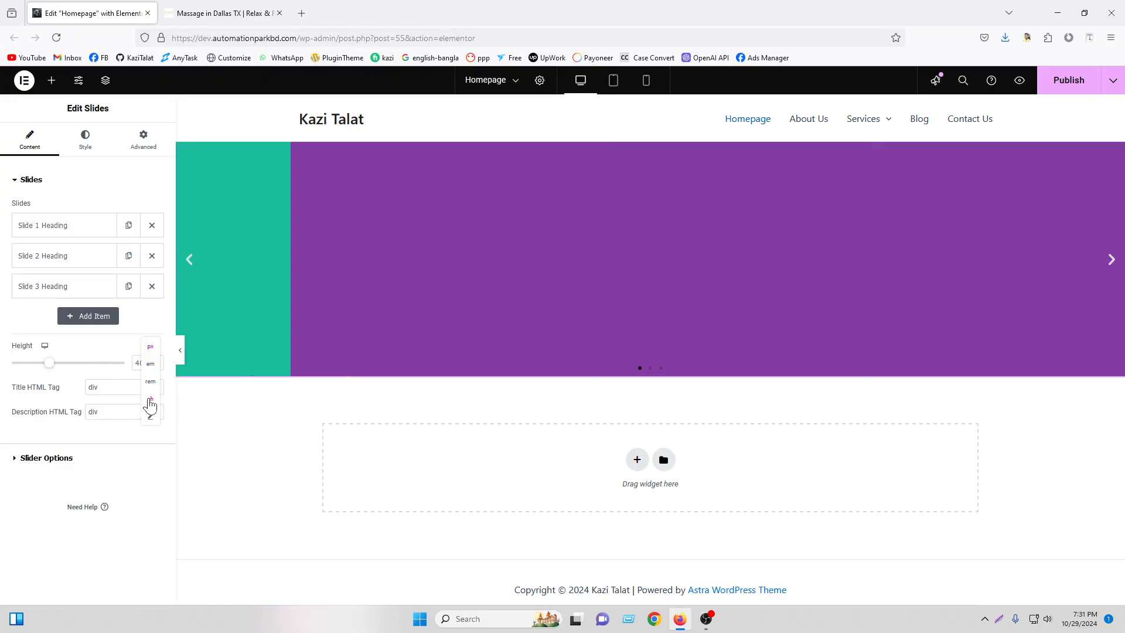
left_click(151, 348)
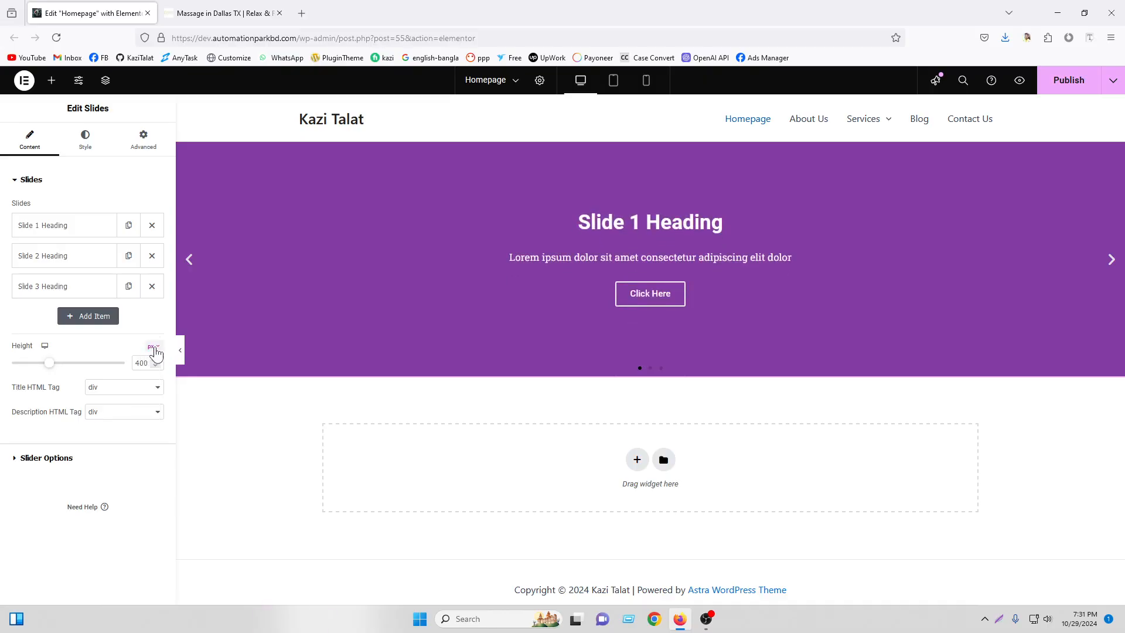
left_click(155, 349)
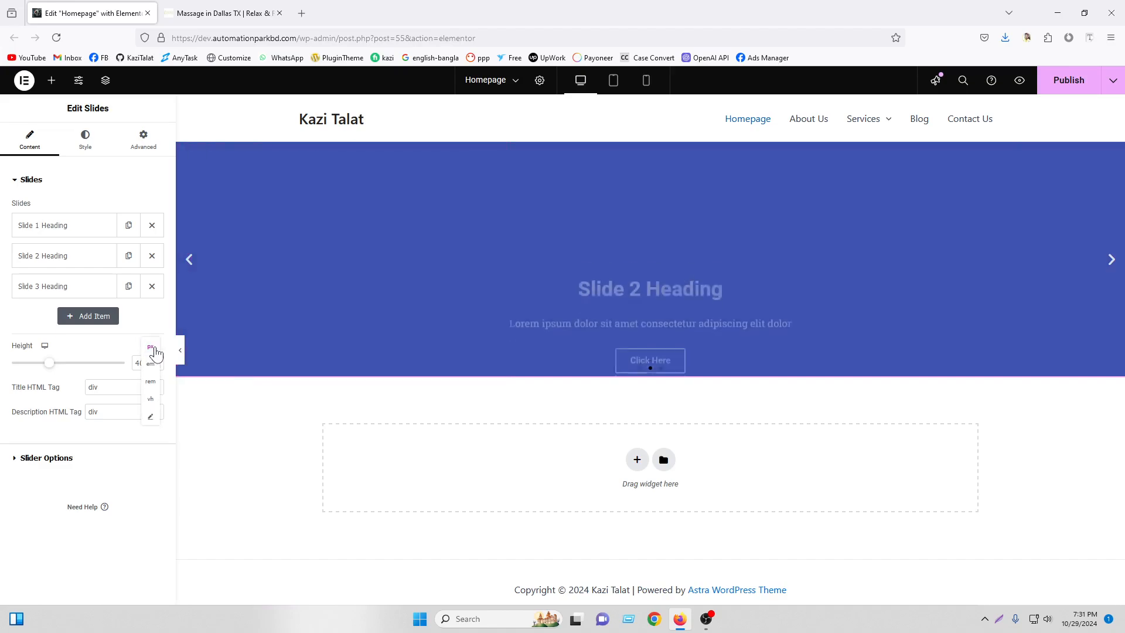
left_click(154, 349)
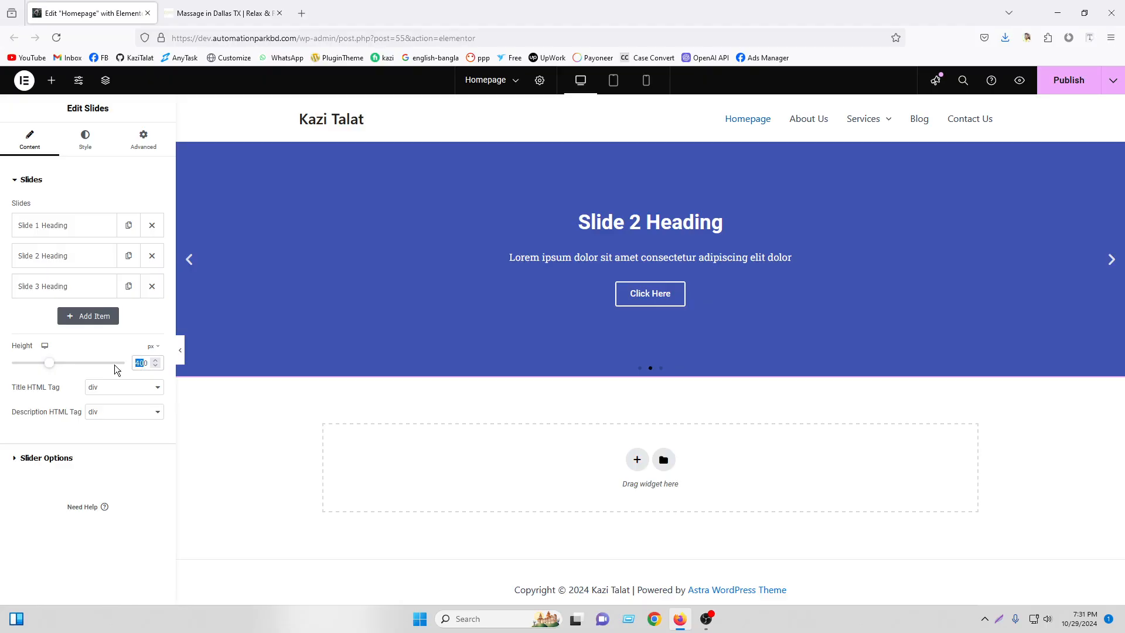
type("650")
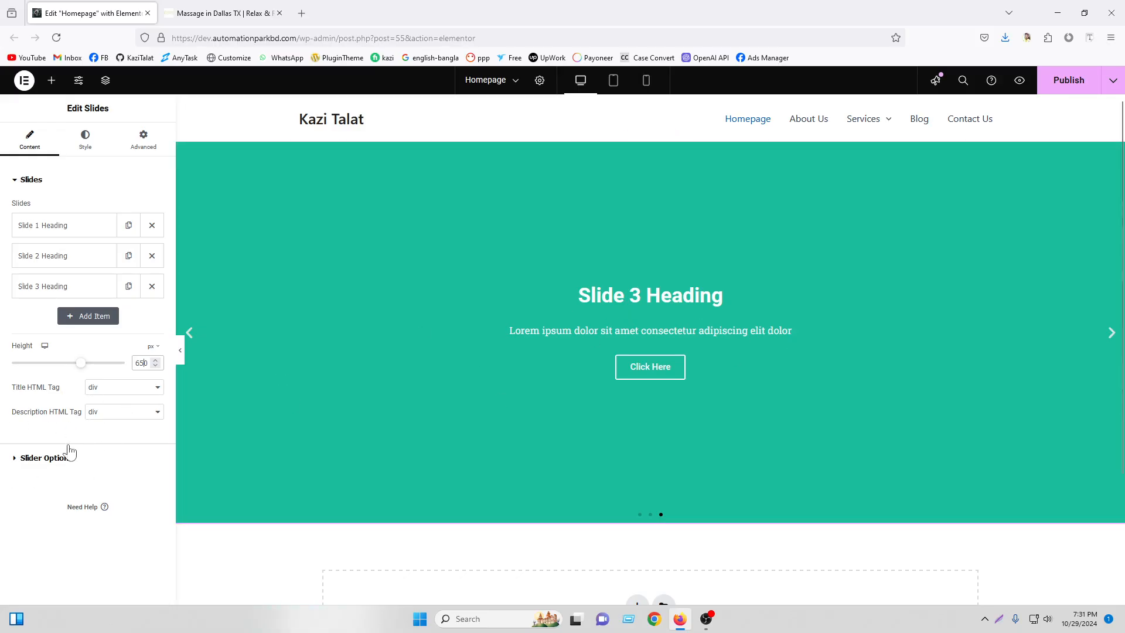
Look through the background settings of slides 1, 2 and 3
left_click(74, 227)
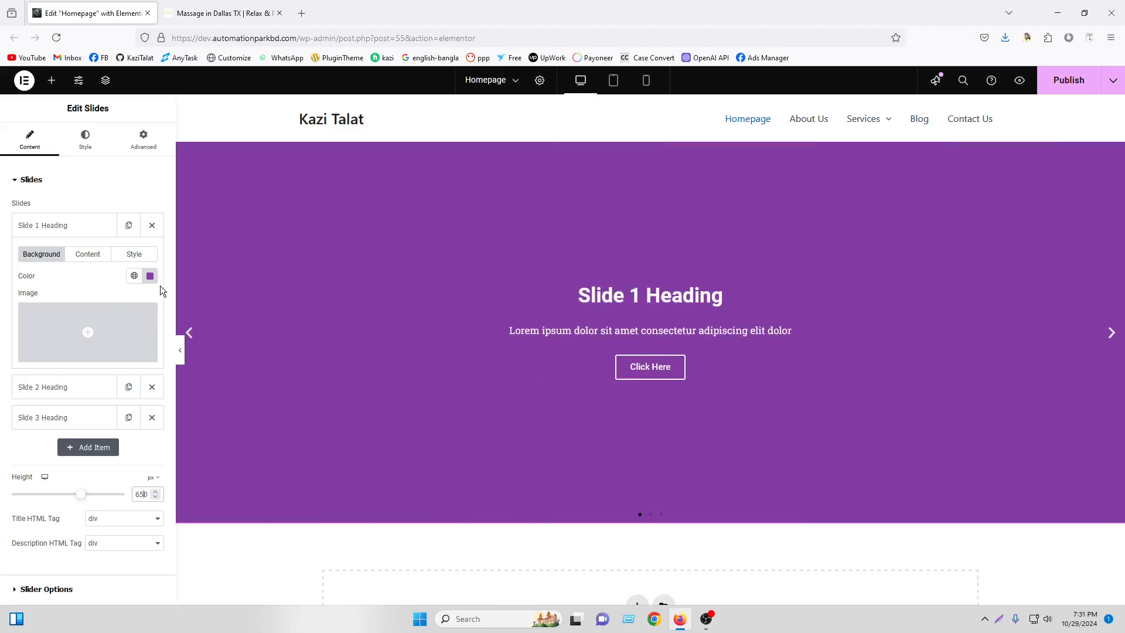
left_click(72, 258)
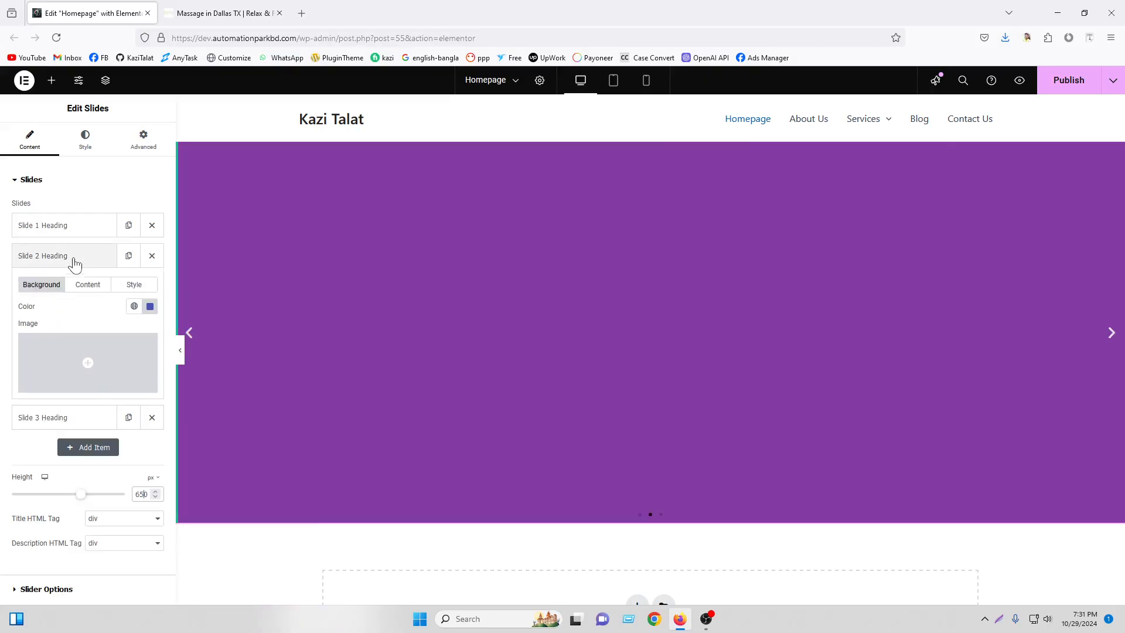
left_click(89, 264)
left_click(87, 285)
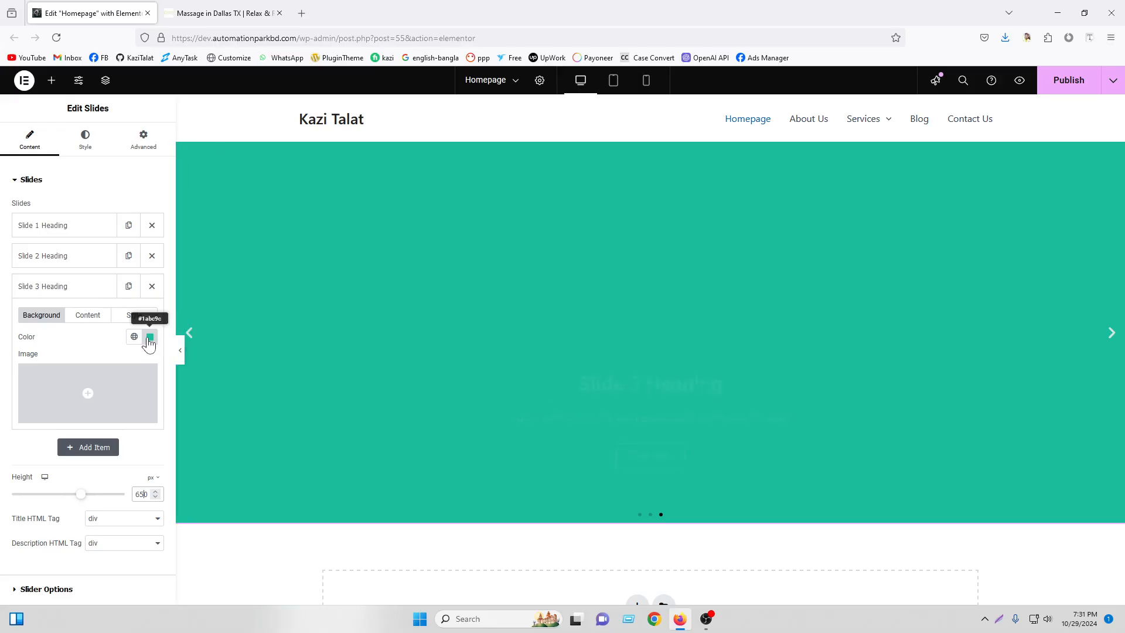
left_click(93, 287)
Set slide 1's background image to the media library photo of the man running on a treadmill
left_click(76, 225)
left_click(76, 315)
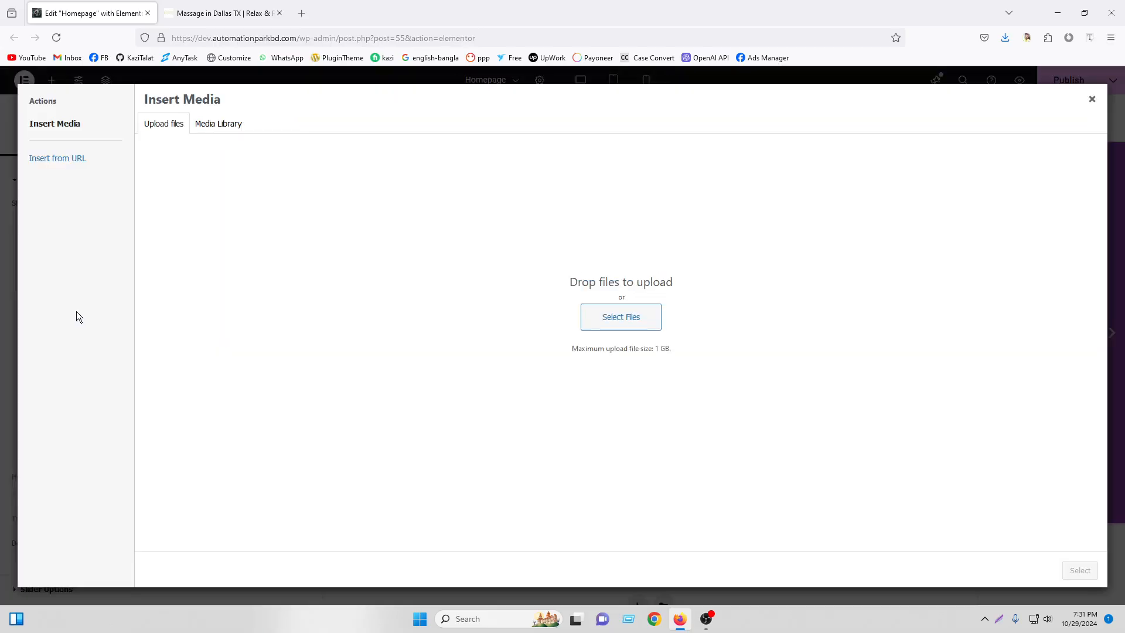
left_click(219, 125)
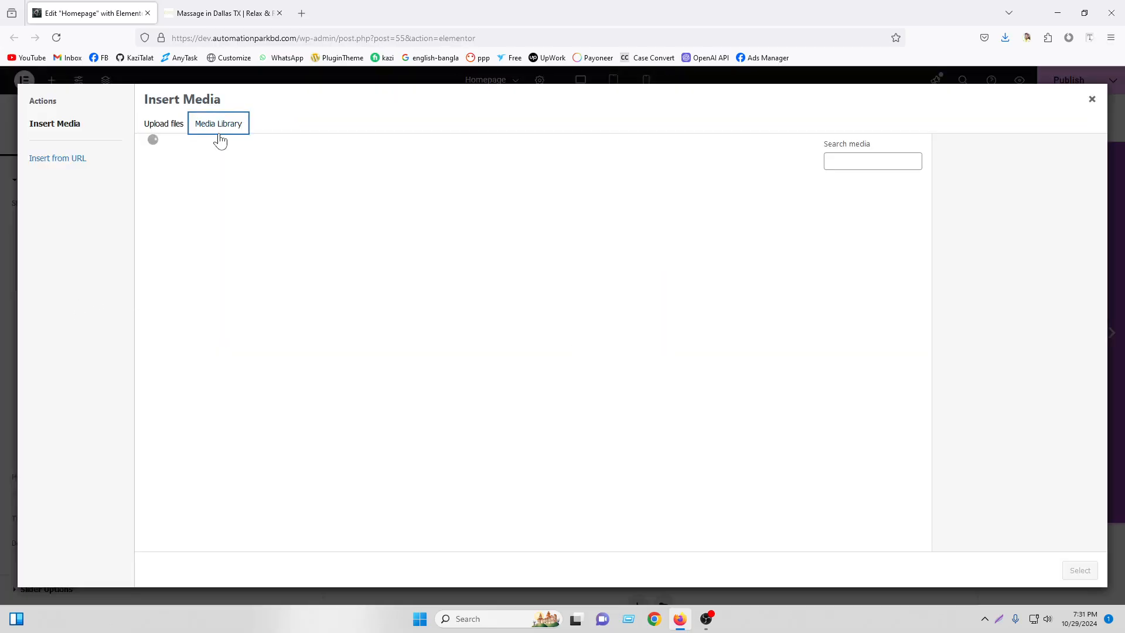
left_click(387, 247)
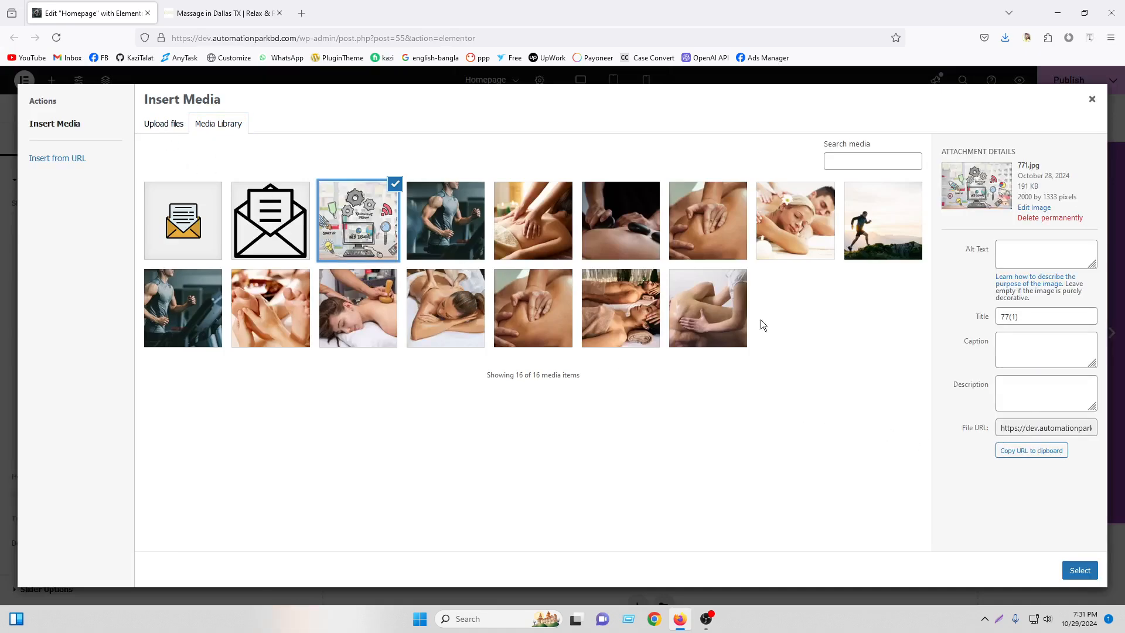
left_click(869, 249)
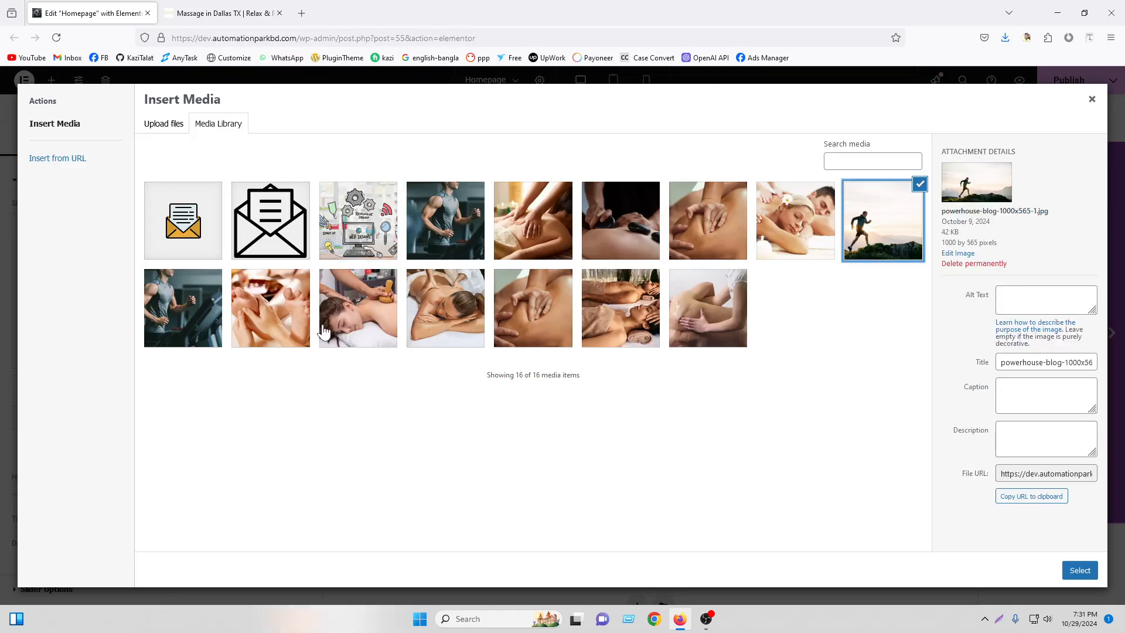
left_click(186, 326)
left_click(1078, 570)
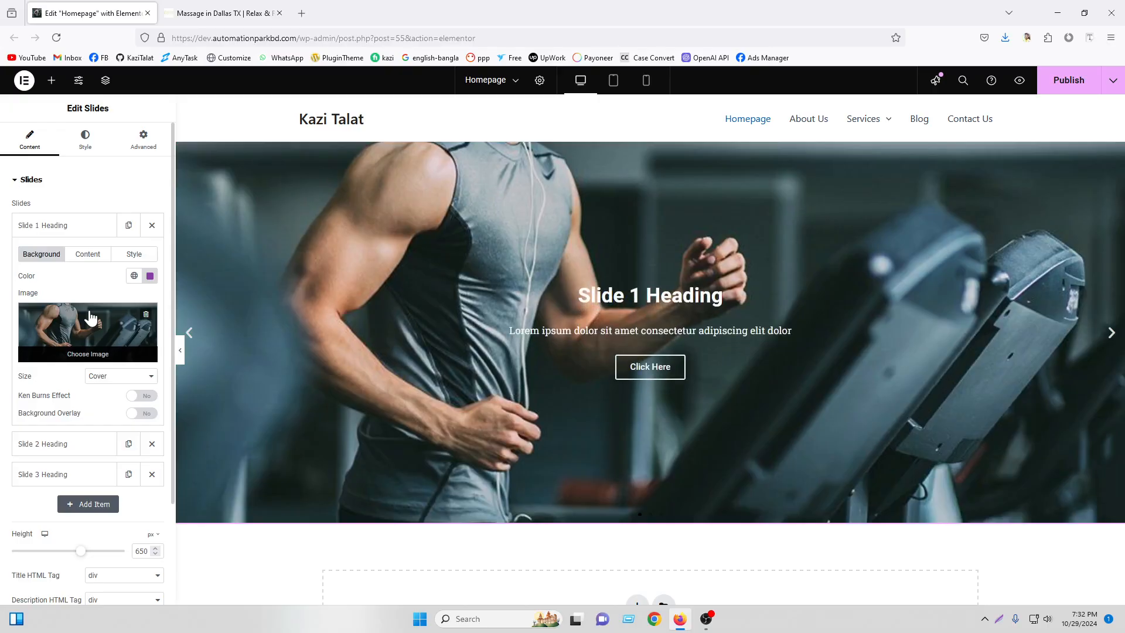
Open freepik.com in a new browser tab
left_click(301, 10)
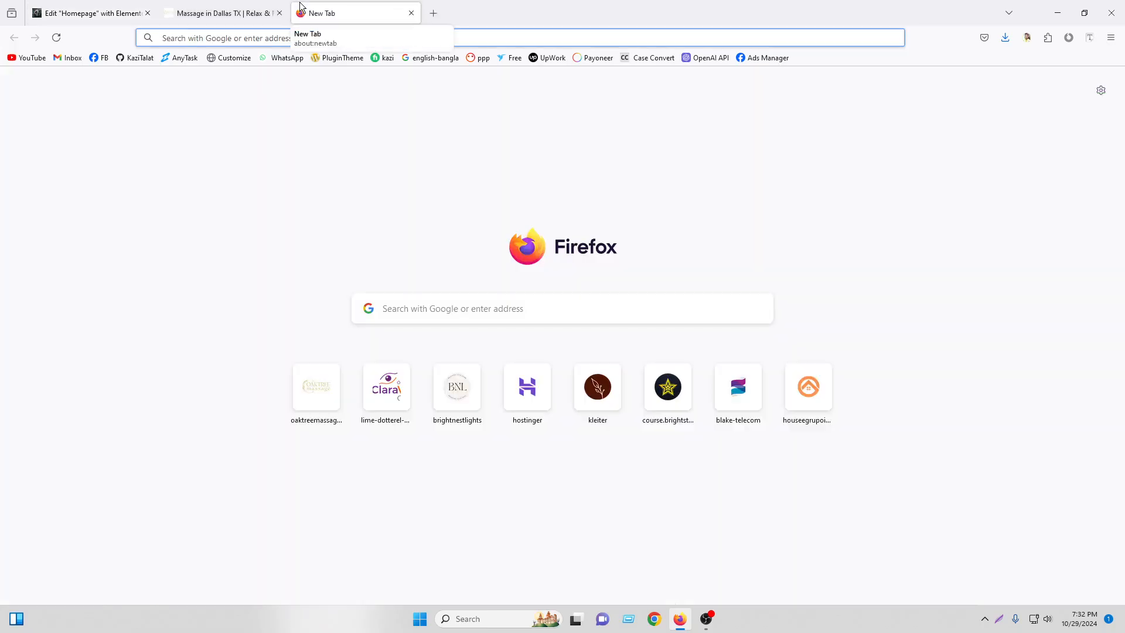
type("fe")
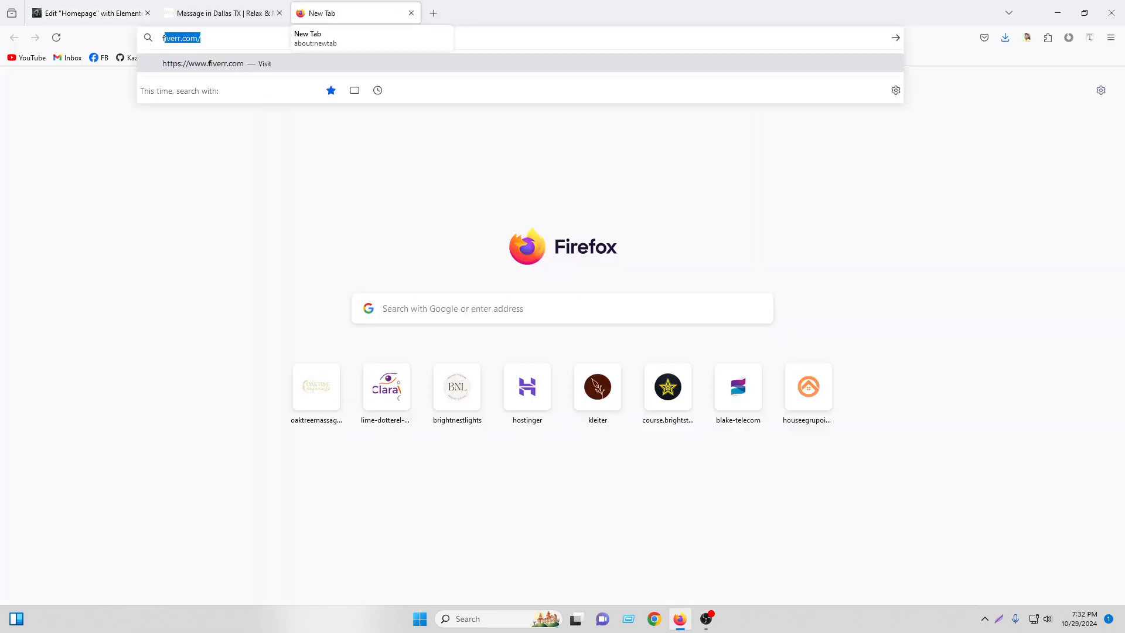
key("BackSpace")
type("ree")
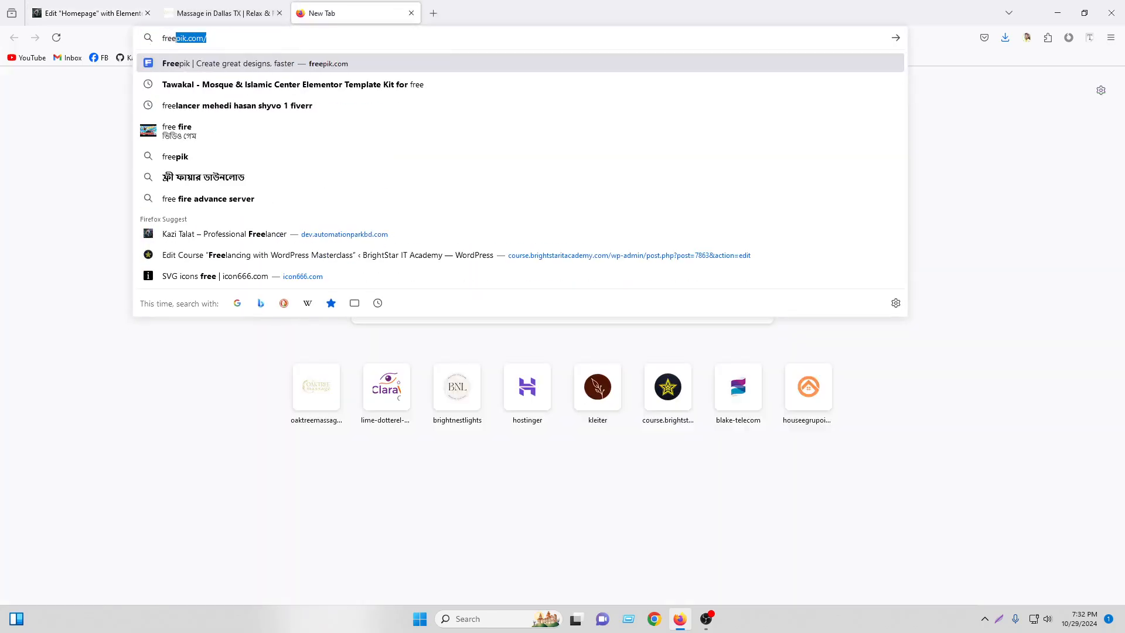
key("Return")
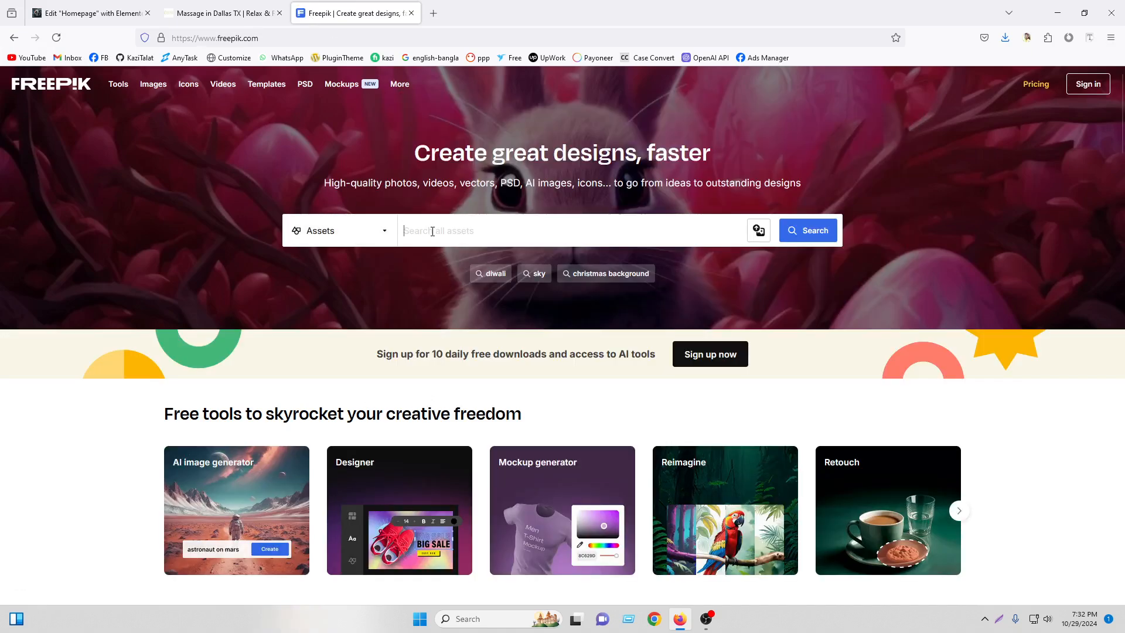
Search Freepik for "web design" and skim the image results
left_click(432, 232)
type("web design")
key("Return")
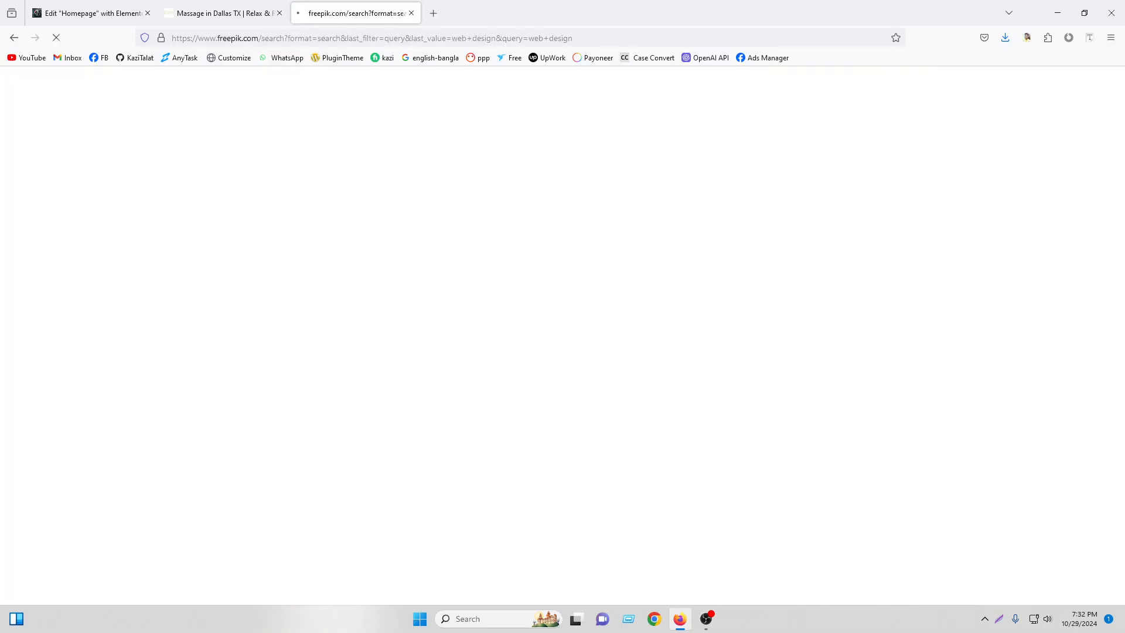
scroll(652, 316, "down", 5)
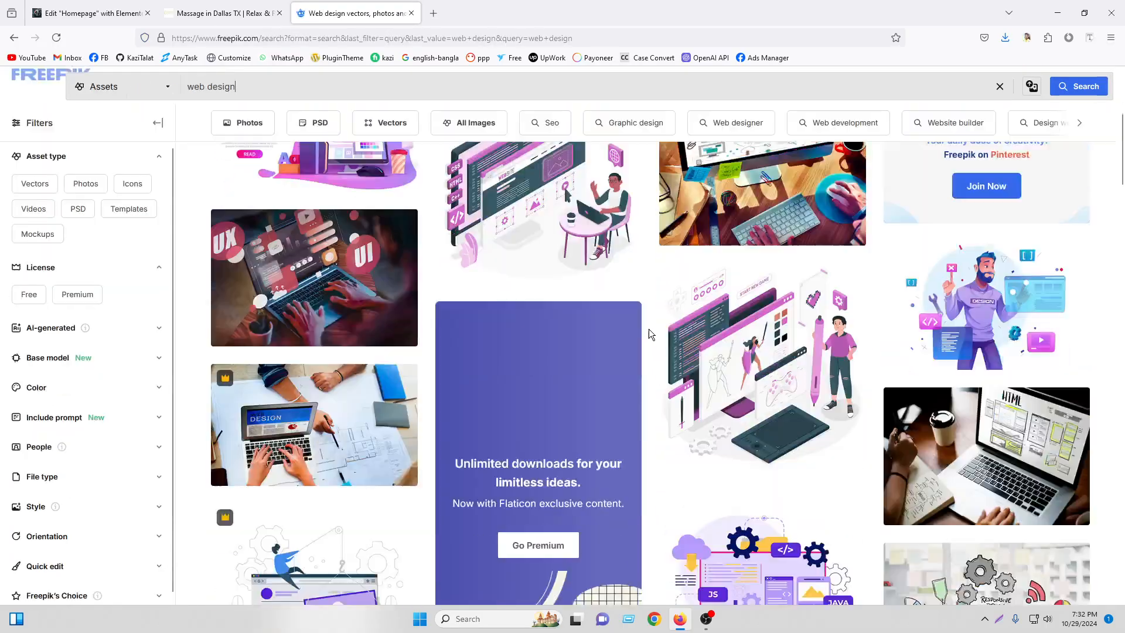
scroll(649, 329, "up", 5)
Replace the Freepik search with "website" and skim the image results
left_click_drag(188, 115, 106, 111)
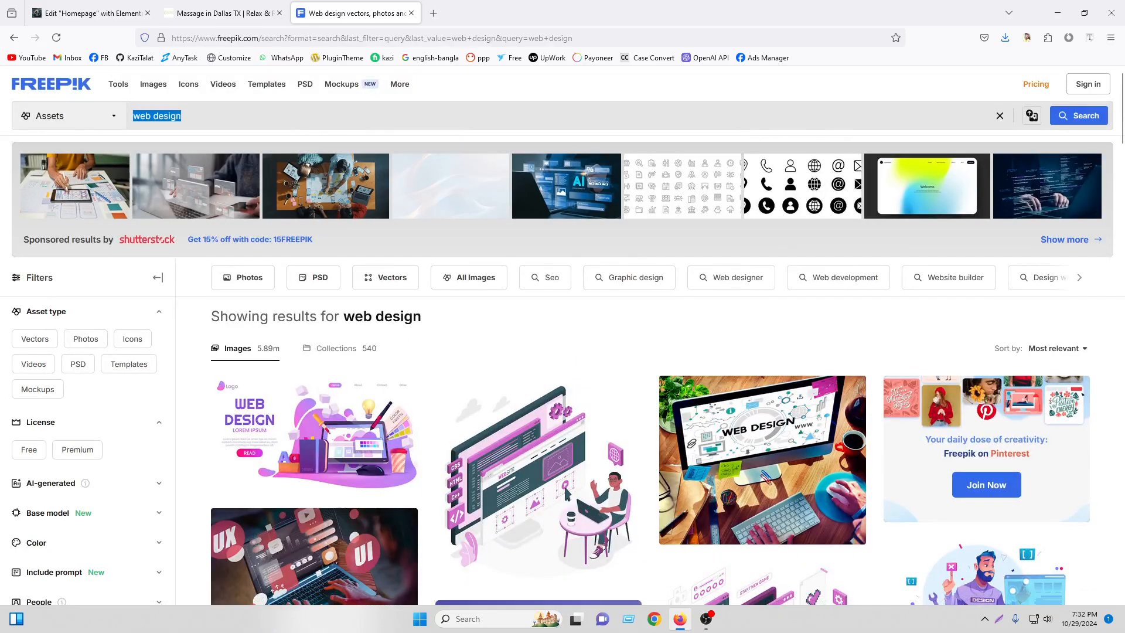
type("webs")
key("Return")
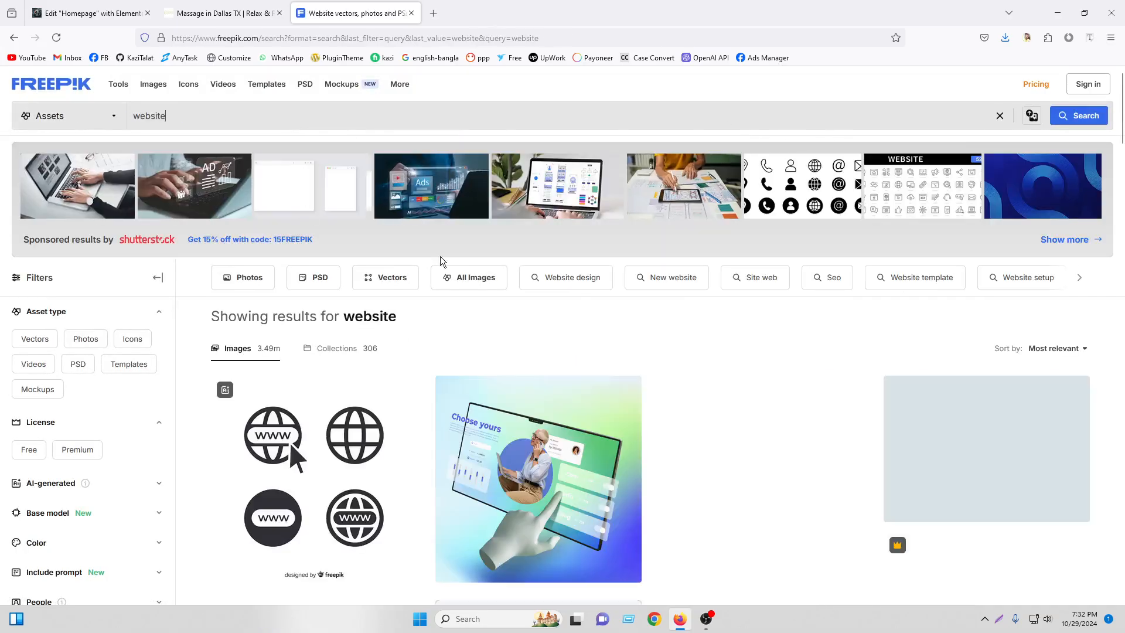
scroll(546, 291, "down", 7)
scroll(546, 286, "up", 7)
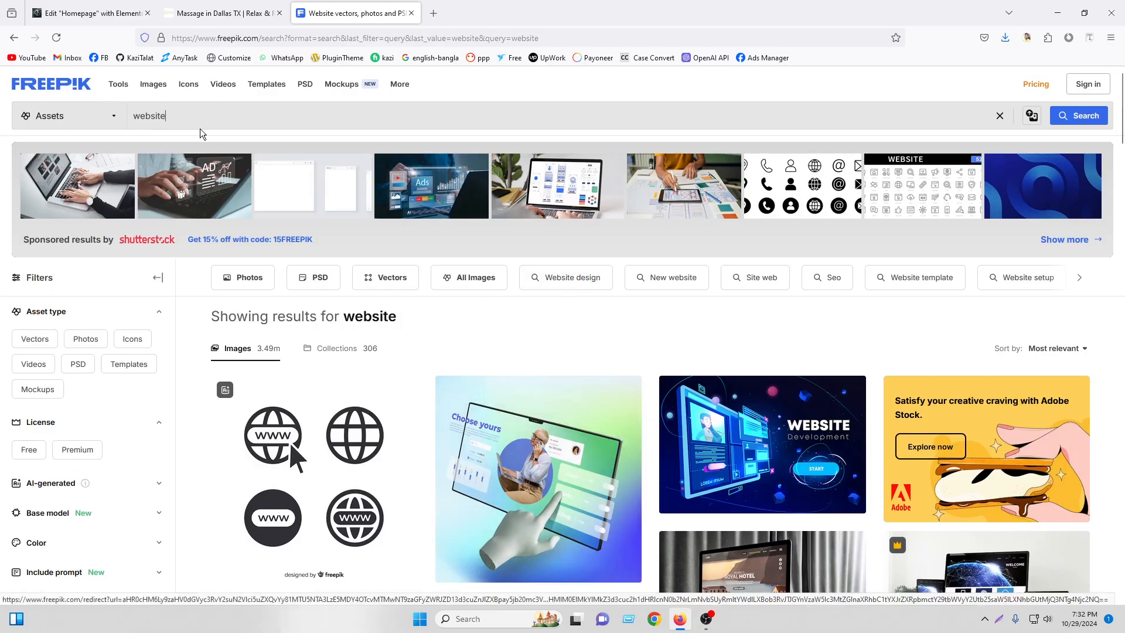
Replace the Freepik search with "work station"
left_click_drag(187, 116, 101, 116)
type("work")
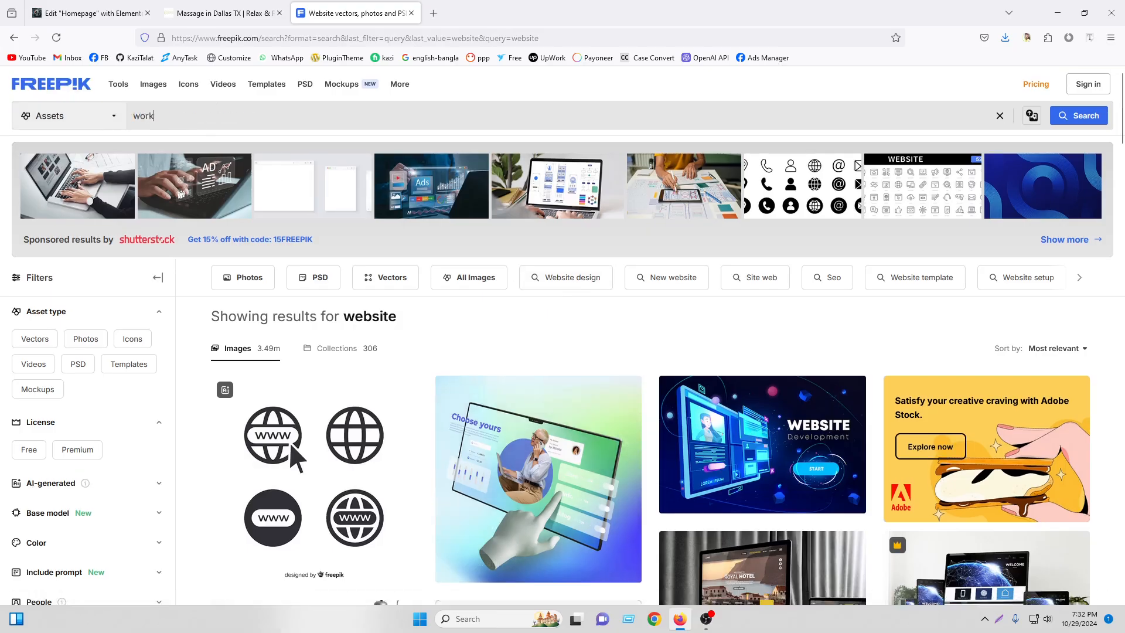
type(" station")
key("Return")
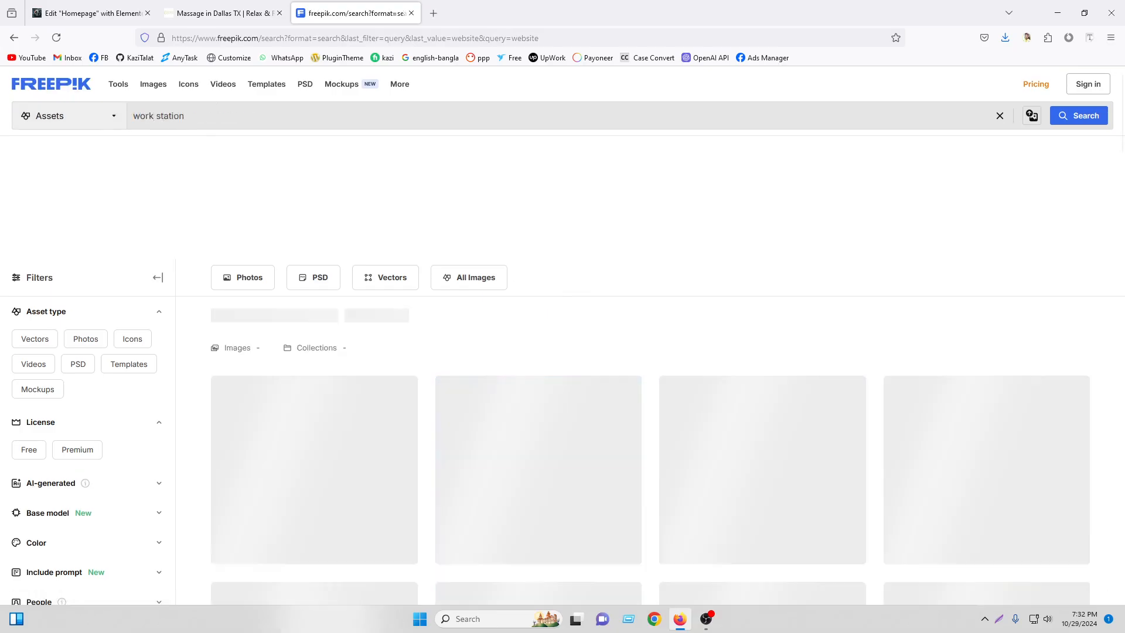
scroll(339, 235, "down", 3)
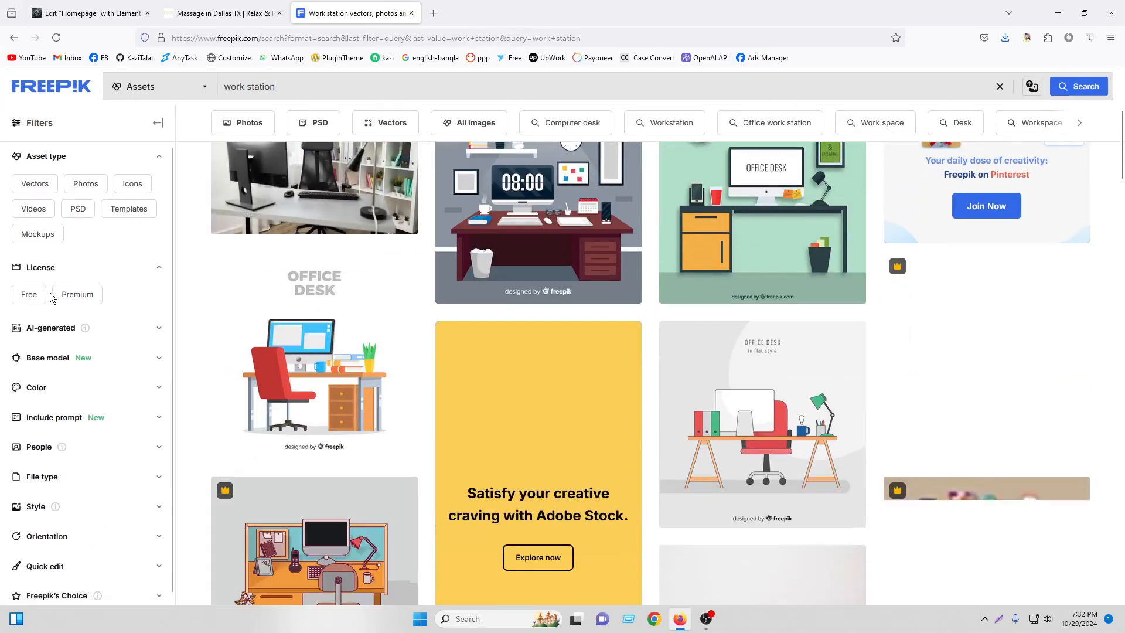
Filter the work station results to free photos with horizontal orientation
left_click(30, 292)
left_click(85, 236)
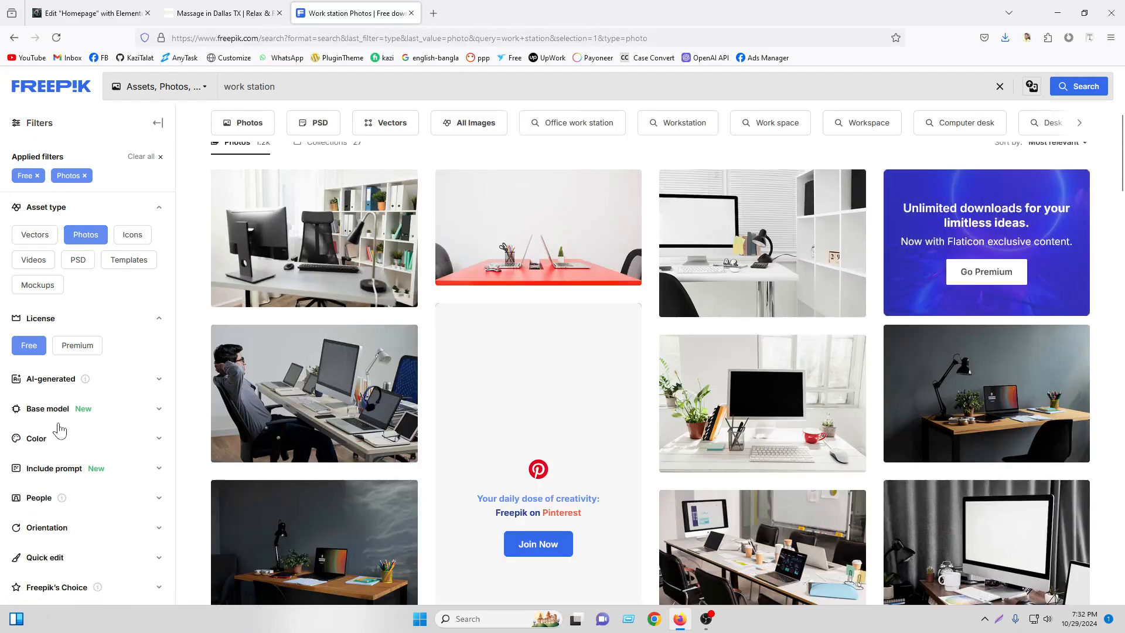
scroll(50, 554, "down", 2)
left_click(47, 529)
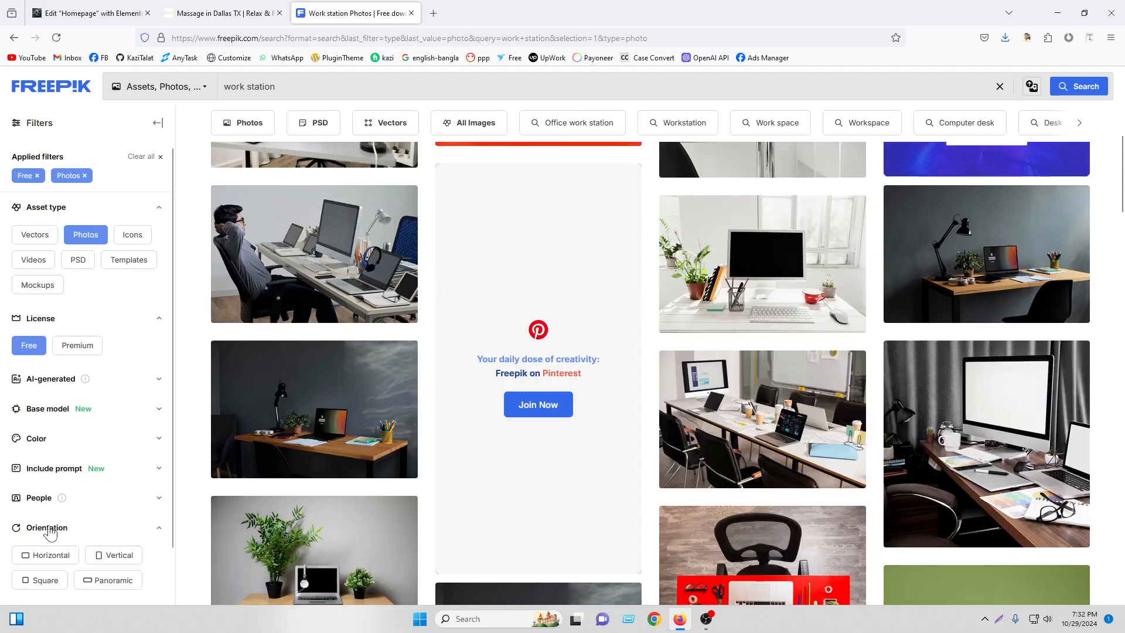
scroll(52, 536, "down", 1)
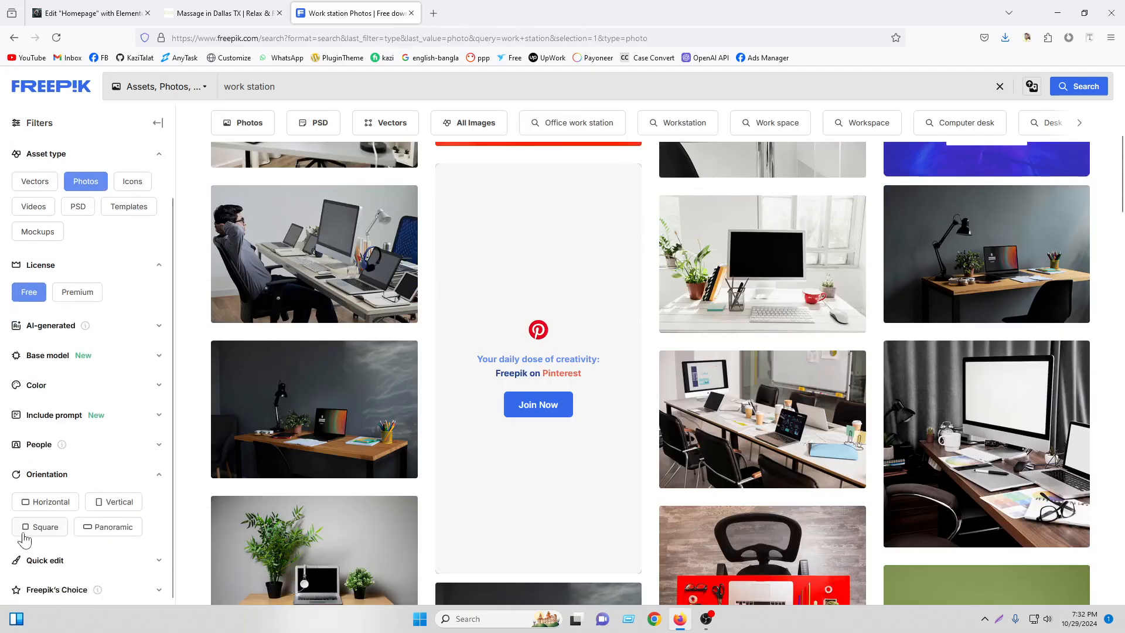
left_click(50, 501)
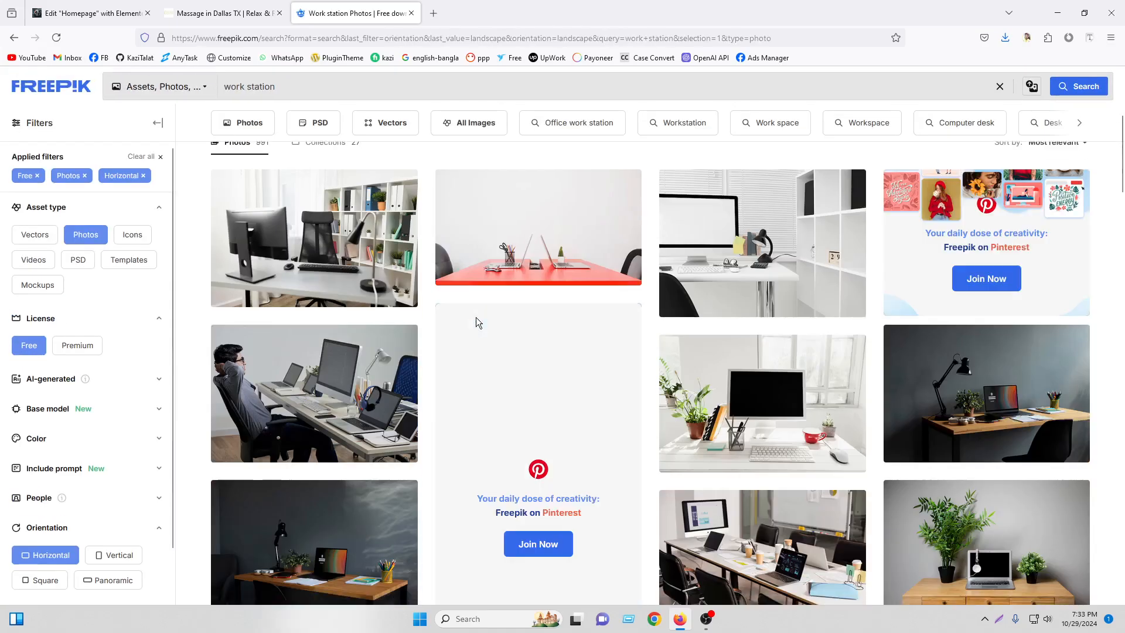
Open the photo of a wooden desk with a laptop and lamp against a dark wall in a new tab
scroll(919, 310, "down", 2)
scroll(655, 260, "down", 4)
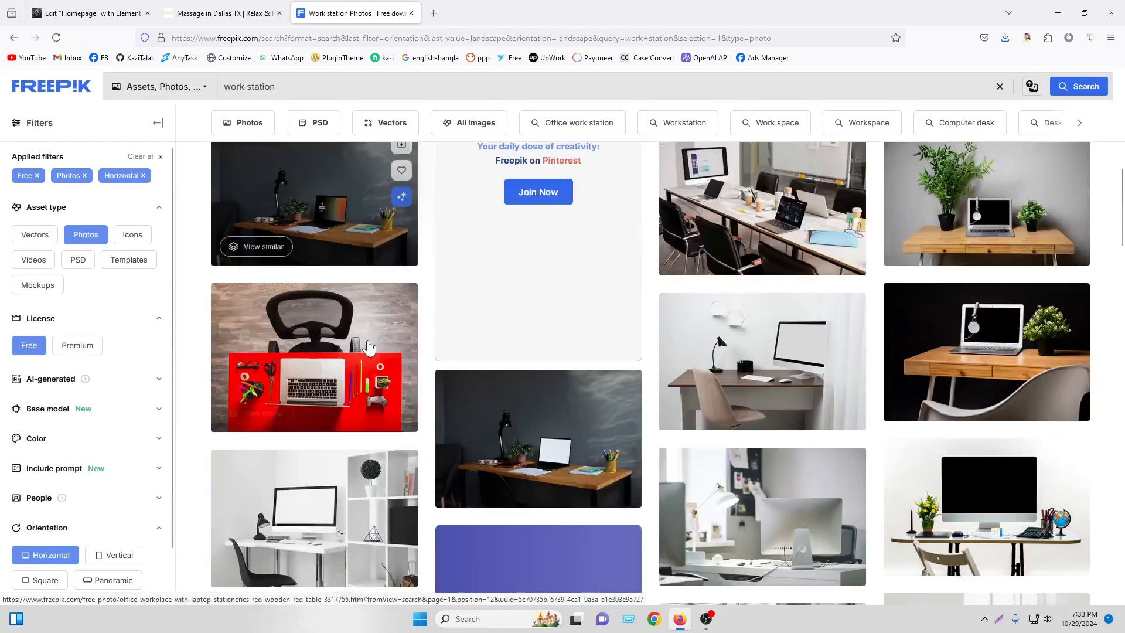
scroll(328, 264, "up", 2)
right_click(327, 252)
left_click(368, 262)
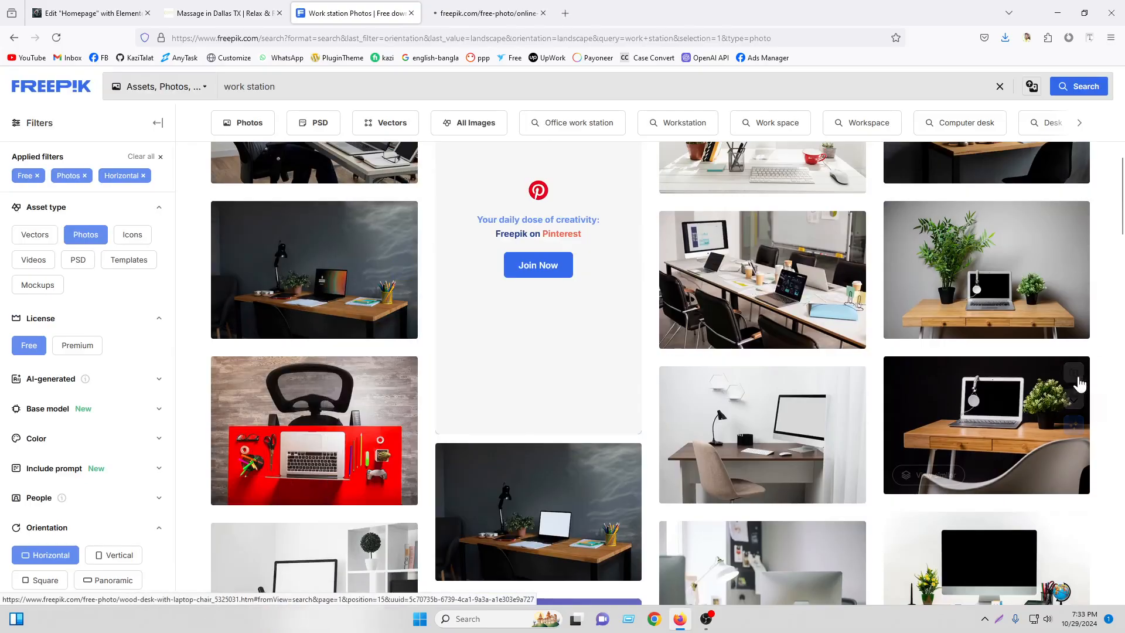
Browse the rest of the work station photo results and go on to the second results page
scroll(678, 366, "down", 7)
scroll(544, 284, "down", 2)
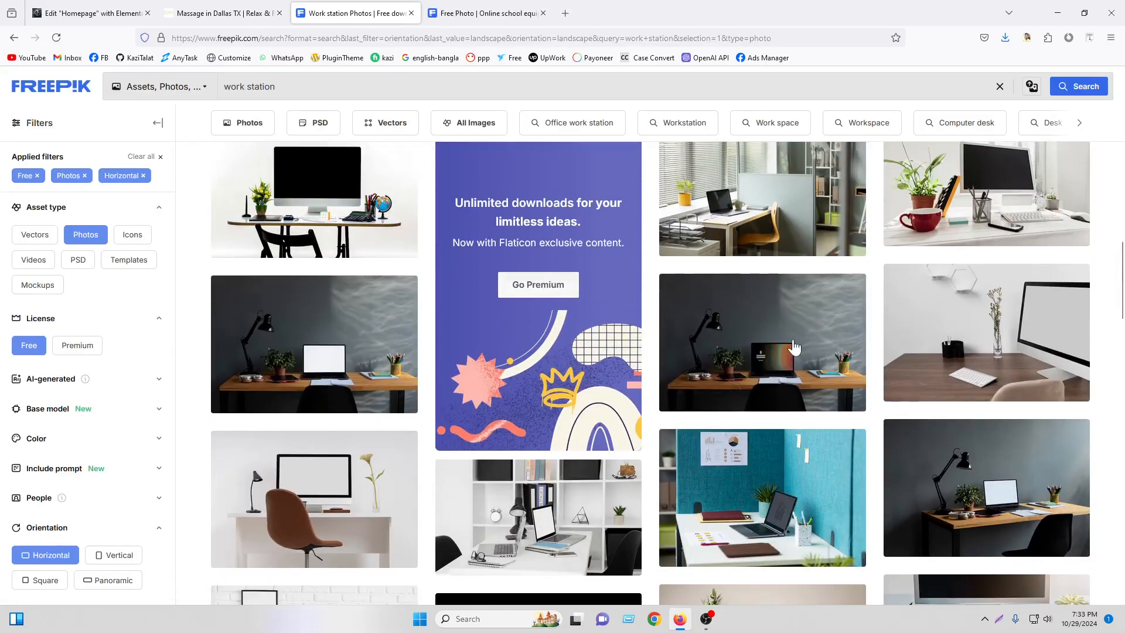
scroll(606, 280, "down", 2)
scroll(680, 287, "down", 12)
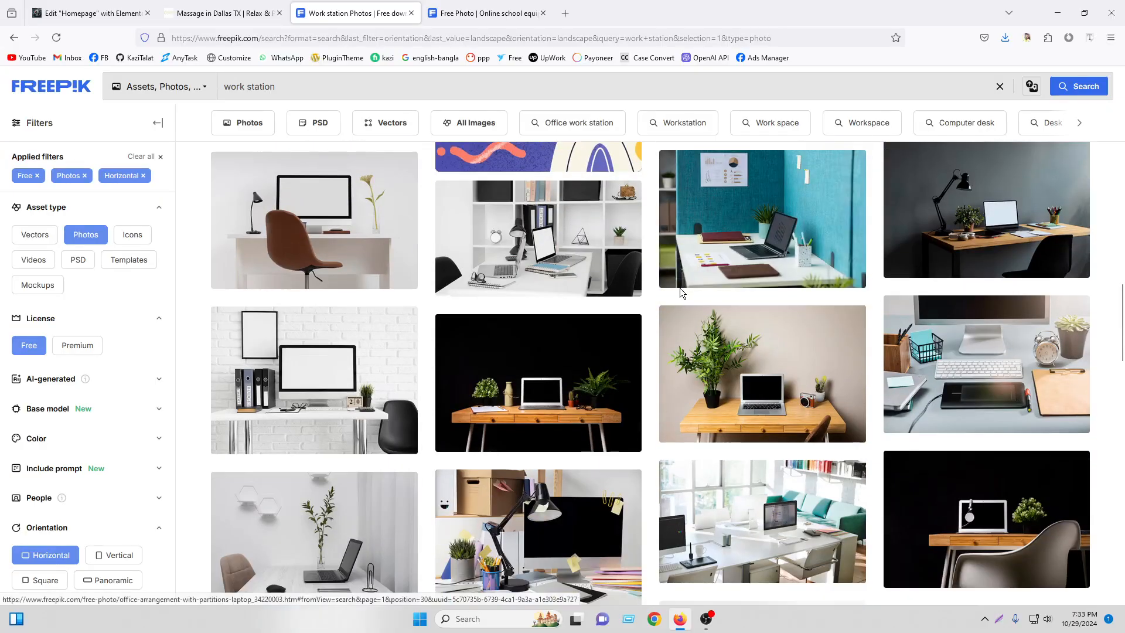
scroll(941, 357, "down", 10)
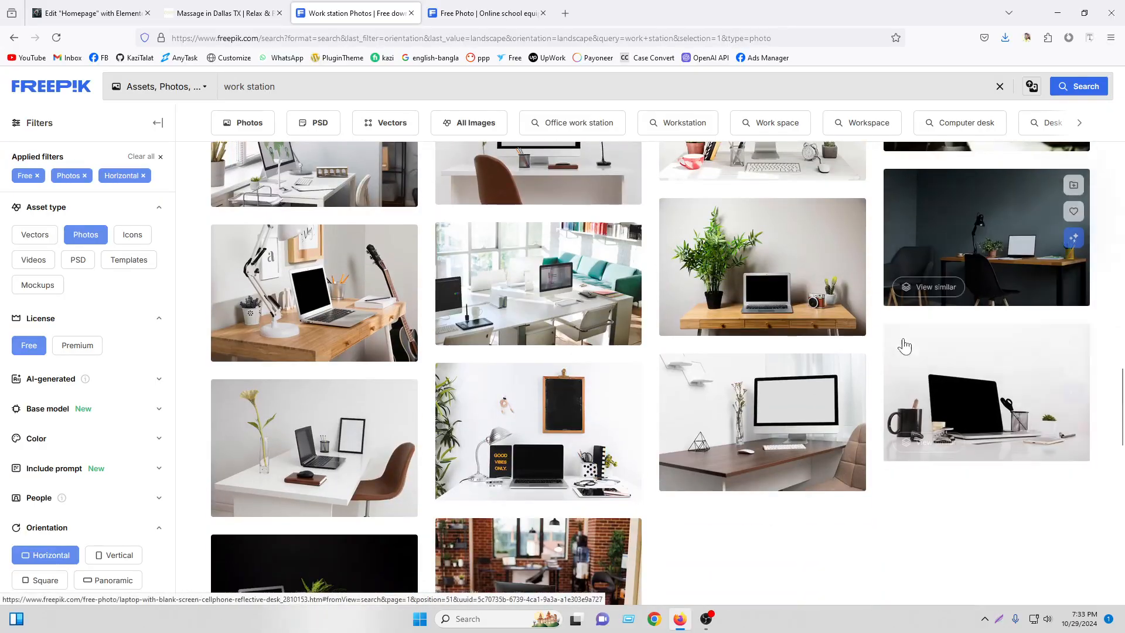
scroll(594, 384, "down", 5)
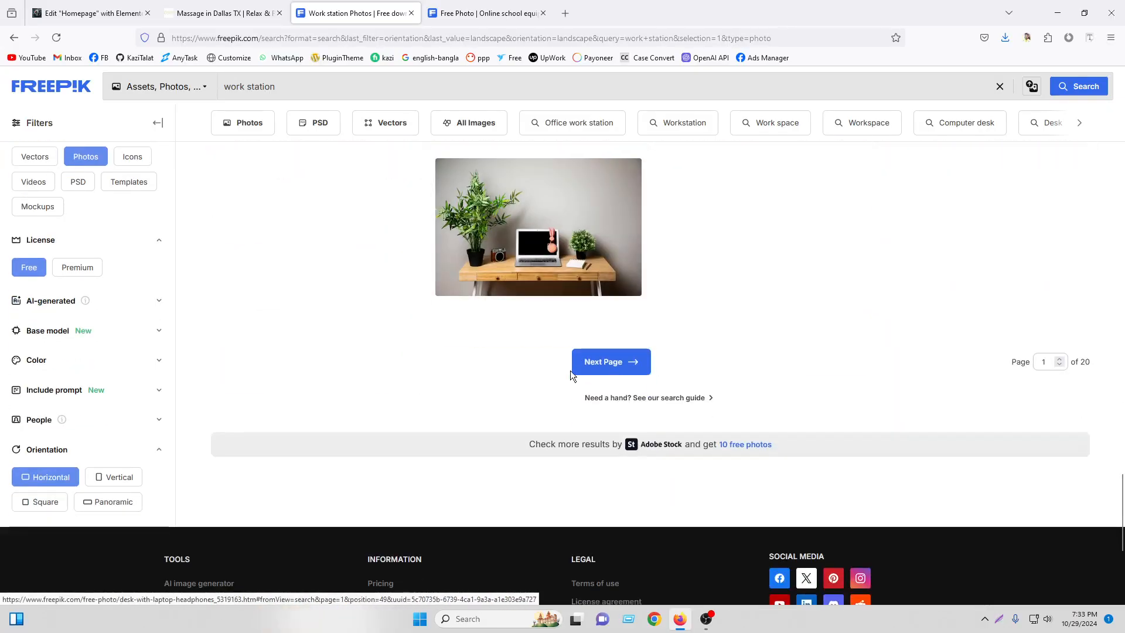
left_click(595, 358)
left_click(1001, 11)
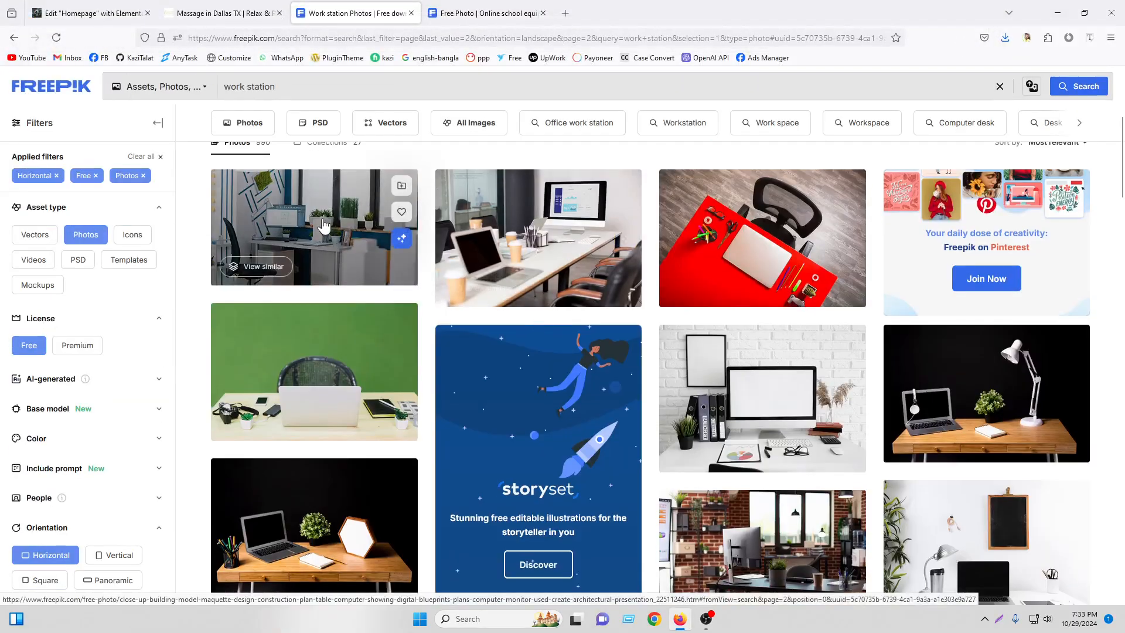
Open the photo of the brick-walled office with a monitor on a black desk in a new tab
scroll(685, 322, "down", 3)
scroll(773, 369, "down", 2)
right_click(740, 272)
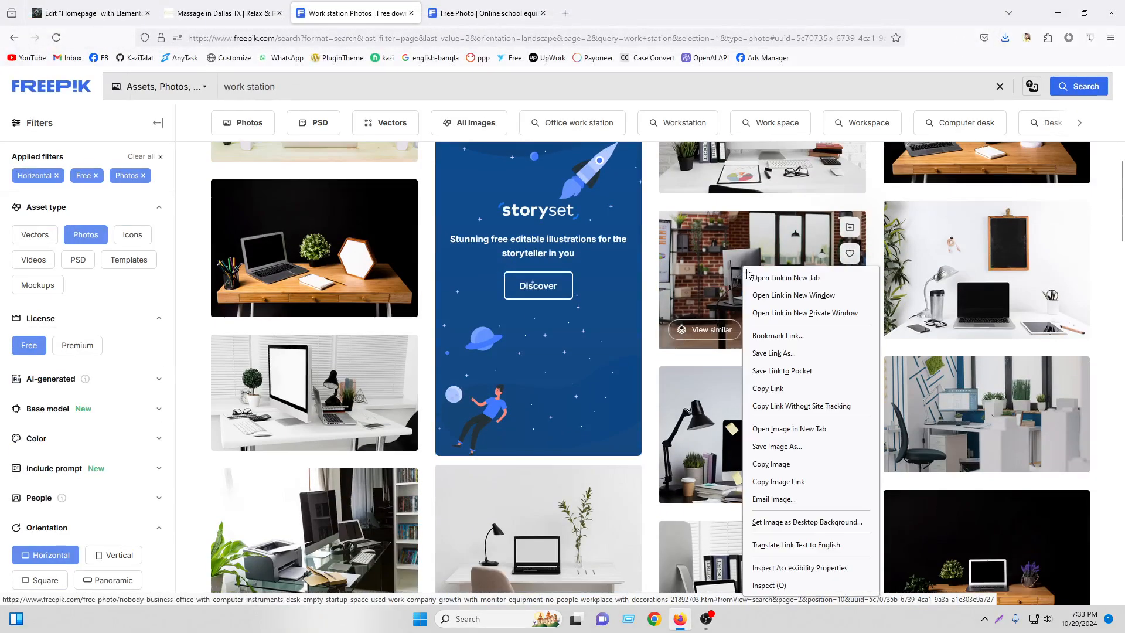
left_click(762, 280)
Open the photo of the office with a computer and printer on a glass table in a new tab
scroll(725, 299, "down", 4)
right_click(726, 297)
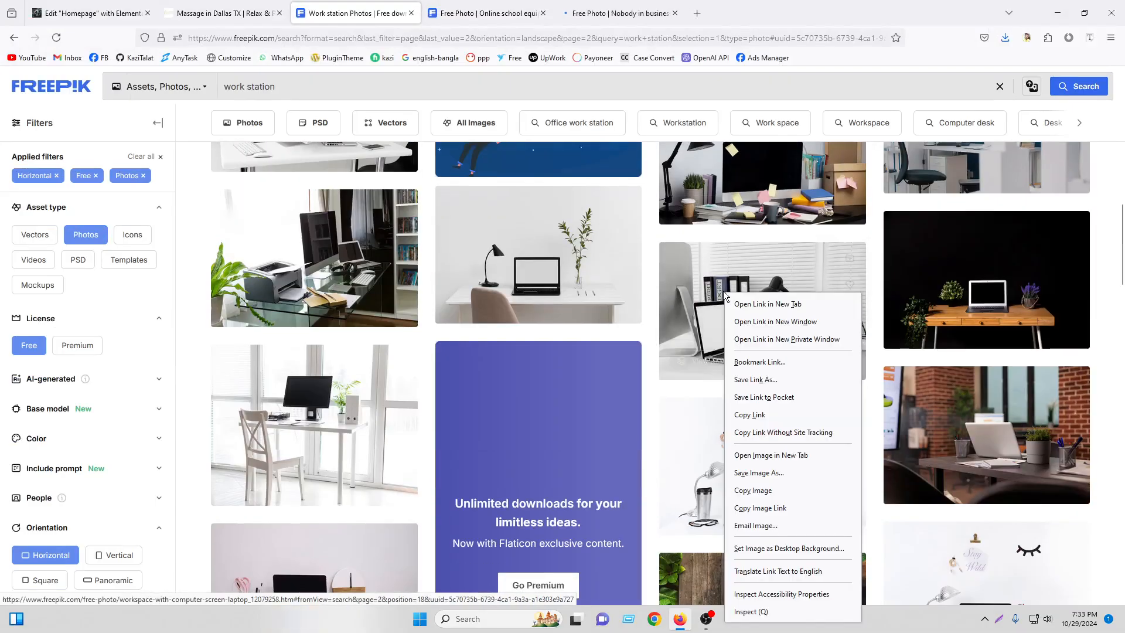
right_click(724, 189)
right_click(318, 246)
left_click(340, 258)
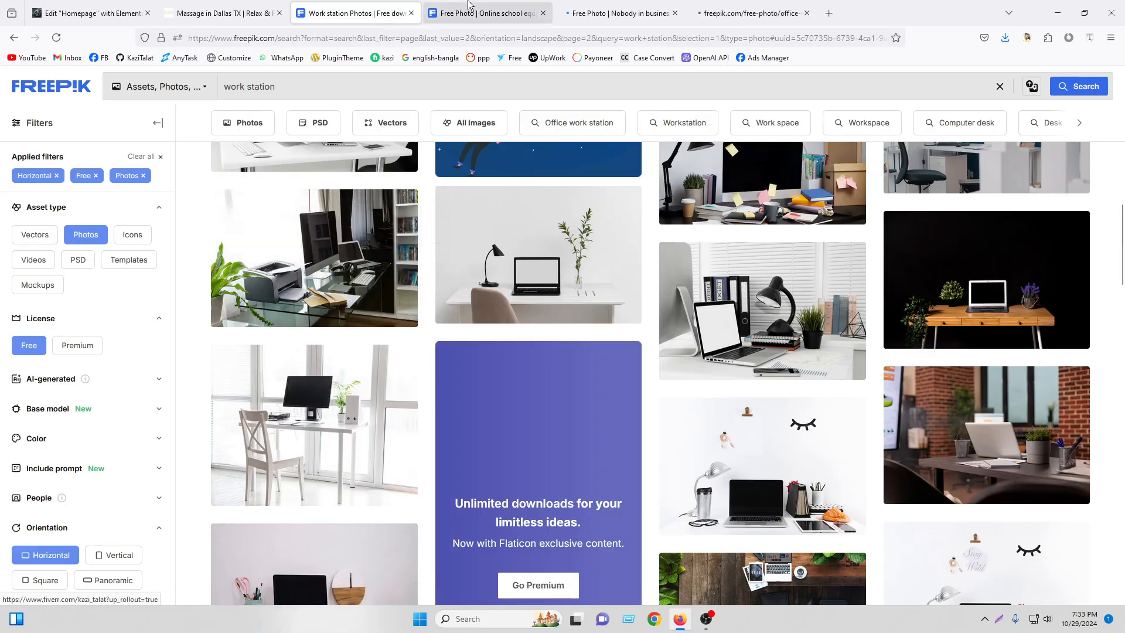
Download the free photo of the wooden desk with laptop and lamp against the dark wall
left_click(481, 13)
left_click(939, 488)
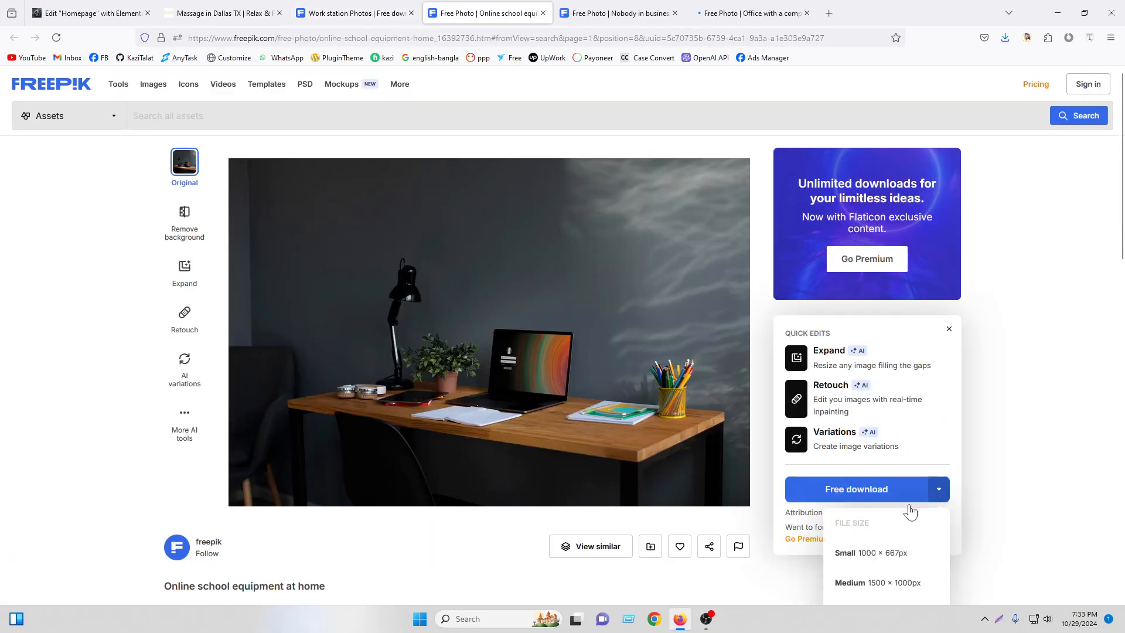
scroll(909, 509, "down", 2)
left_click(869, 475)
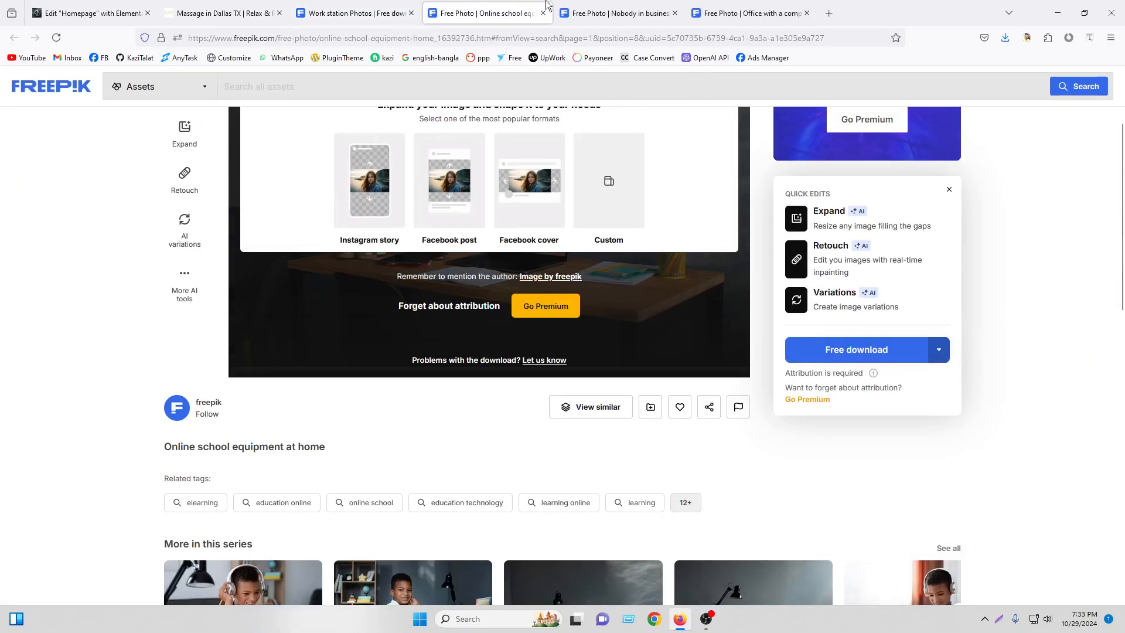
Download the free photo of the empty brick-walled business office
key("ctrl+Tab")
left_click(938, 489)
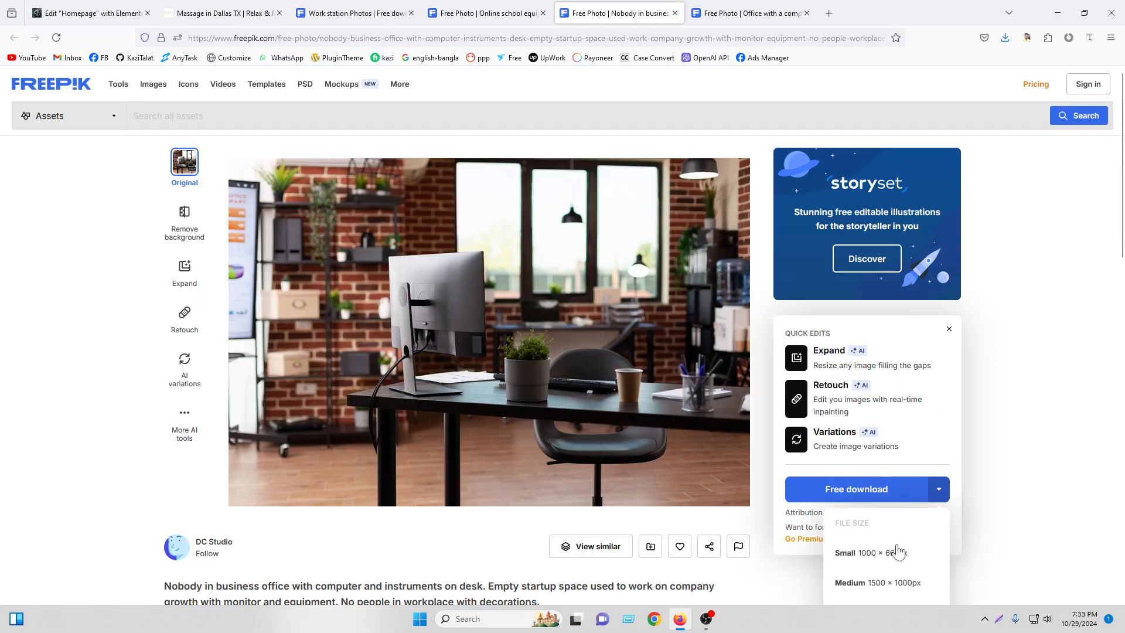
scroll(897, 554, "down", 2)
left_click(869, 475)
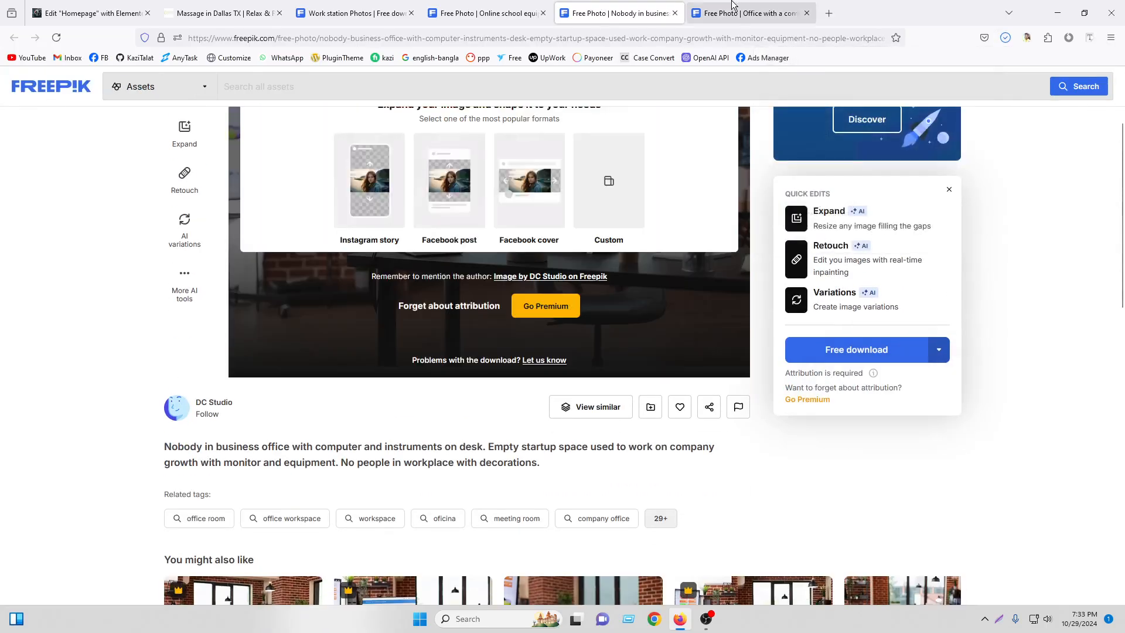
Download the free photo of the office with a computer and a glass table
key("ctrl+Tab")
scroll(937, 488, "down", 2)
left_click(938, 488)
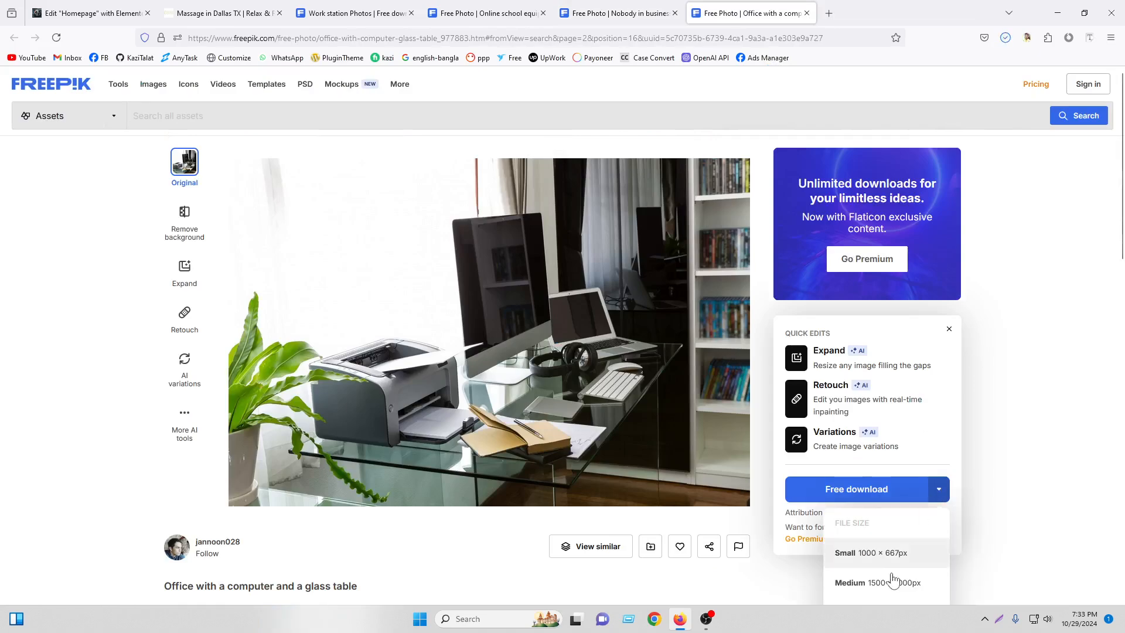
scroll(890, 571, "down", 2)
left_click(869, 609)
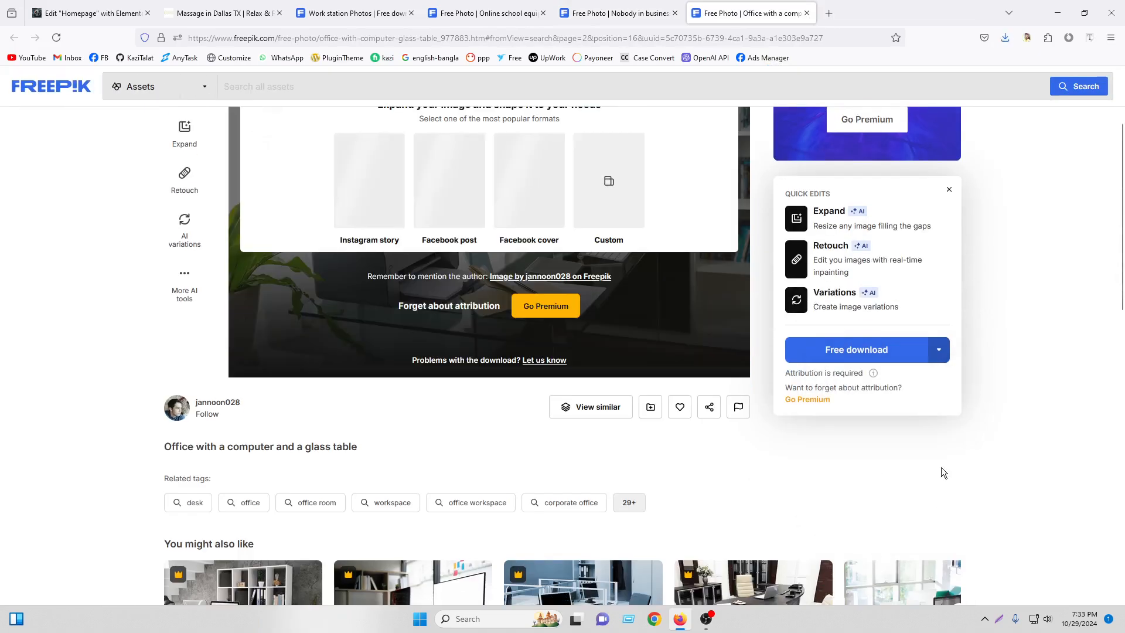
Check the finished downloads, then close the Freepik tabs and the massage website tab, leaving the Elementor editor open
left_click(1005, 38)
left_click(411, 13)
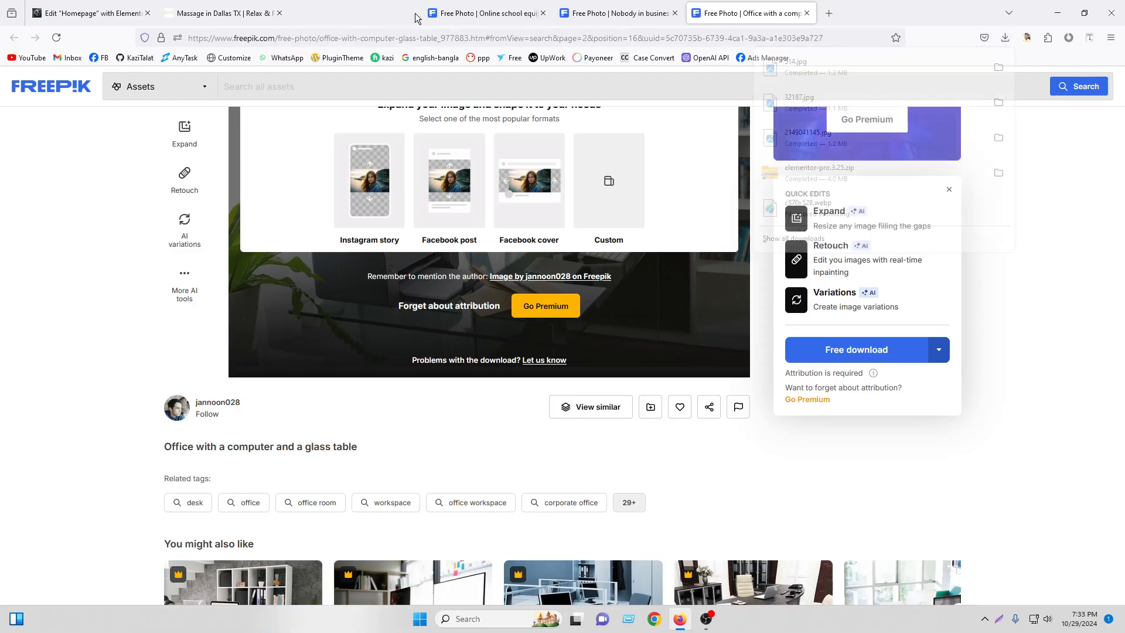
left_click(413, 13)
left_click(413, 14)
left_click(413, 14)
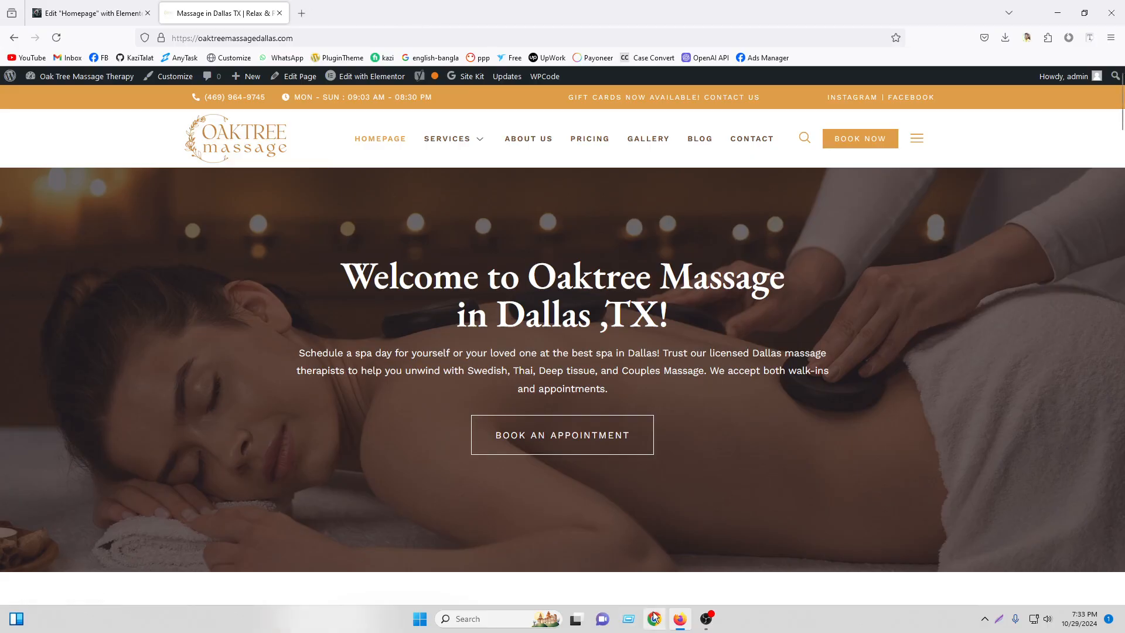
key("ctrl+w")
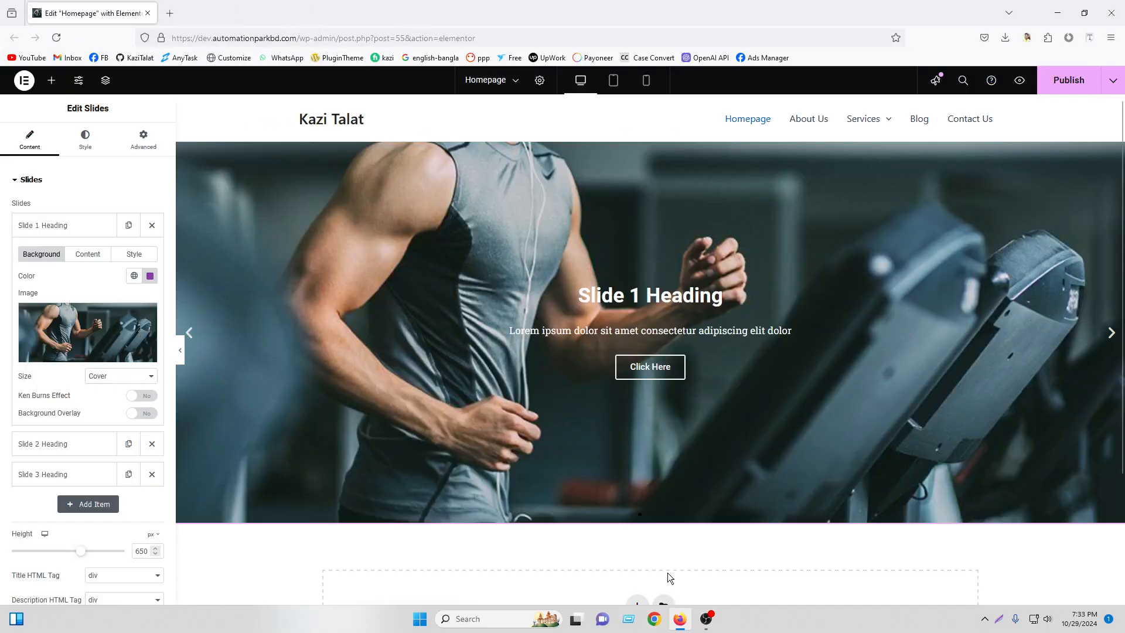
Switch to Chrome with one of the saved profiles and open bulkresizephotos.com/en
left_click(654, 620)
scroll(714, 364, "down", 2)
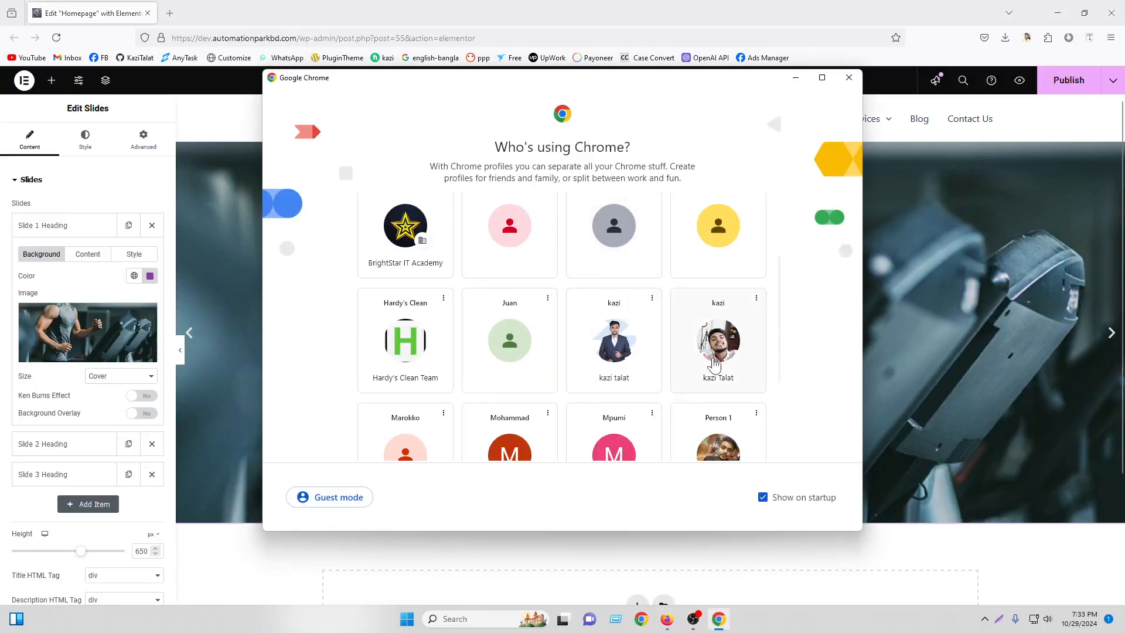
left_click(714, 436)
type("ulkresizephotos.com/en")
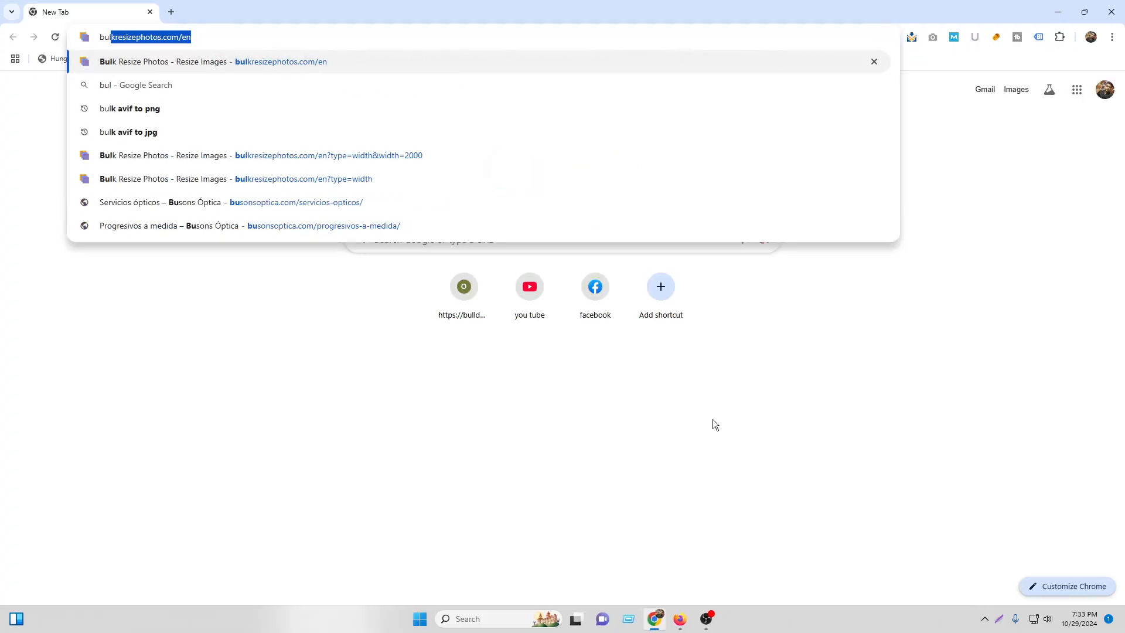
key("Return")
left_click(410, 212)
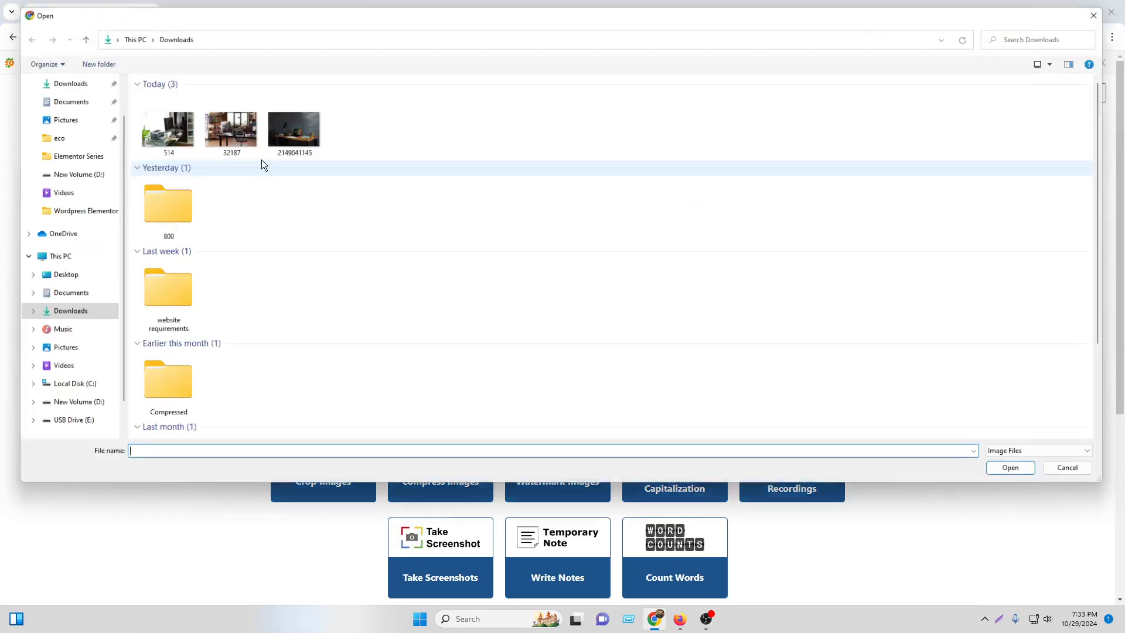
left_click(287, 125)
key("ctrl+a")
key("Return")
Resize the loaded images by width to 2000 pixels and run the conversion
left_click(394, 229)
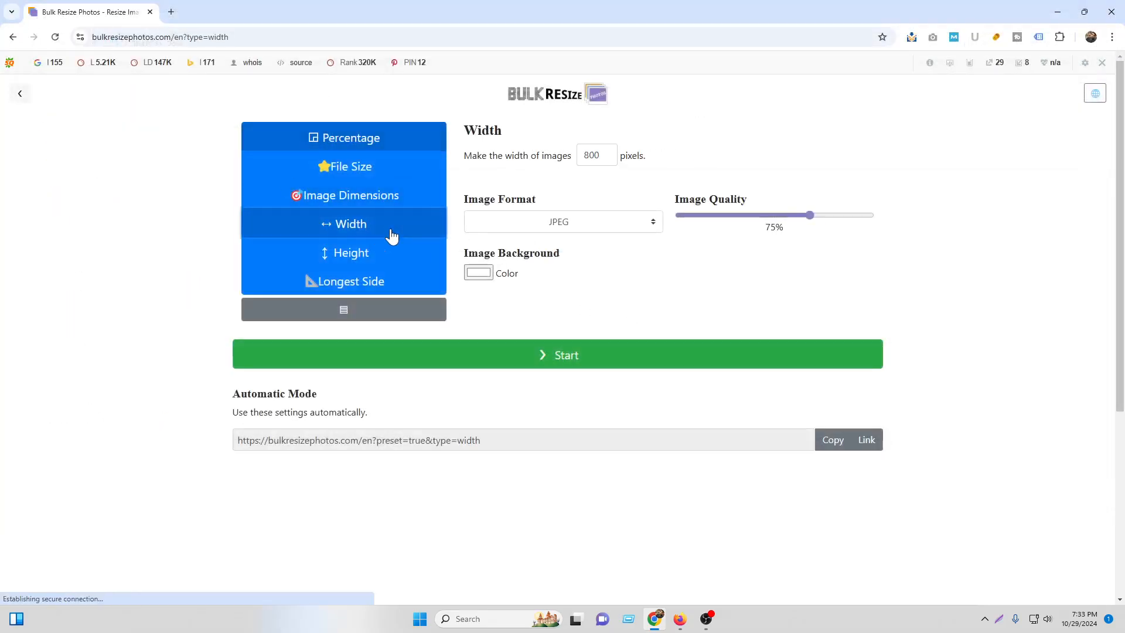
left_click_drag(589, 155, 534, 153)
type("2")
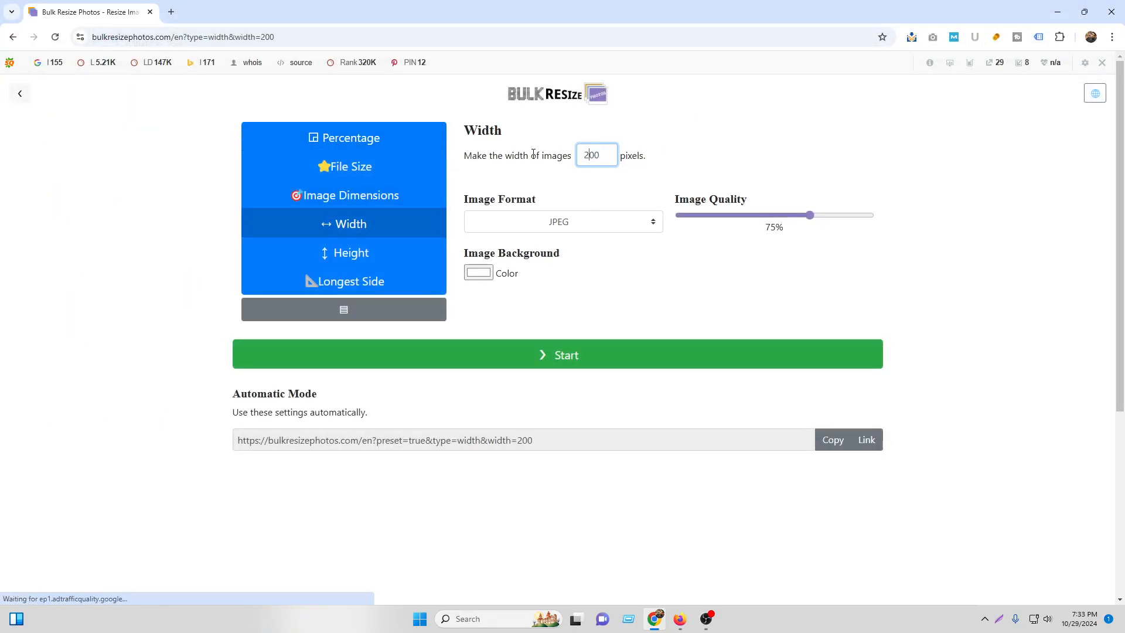
type("0")
left_click(566, 355)
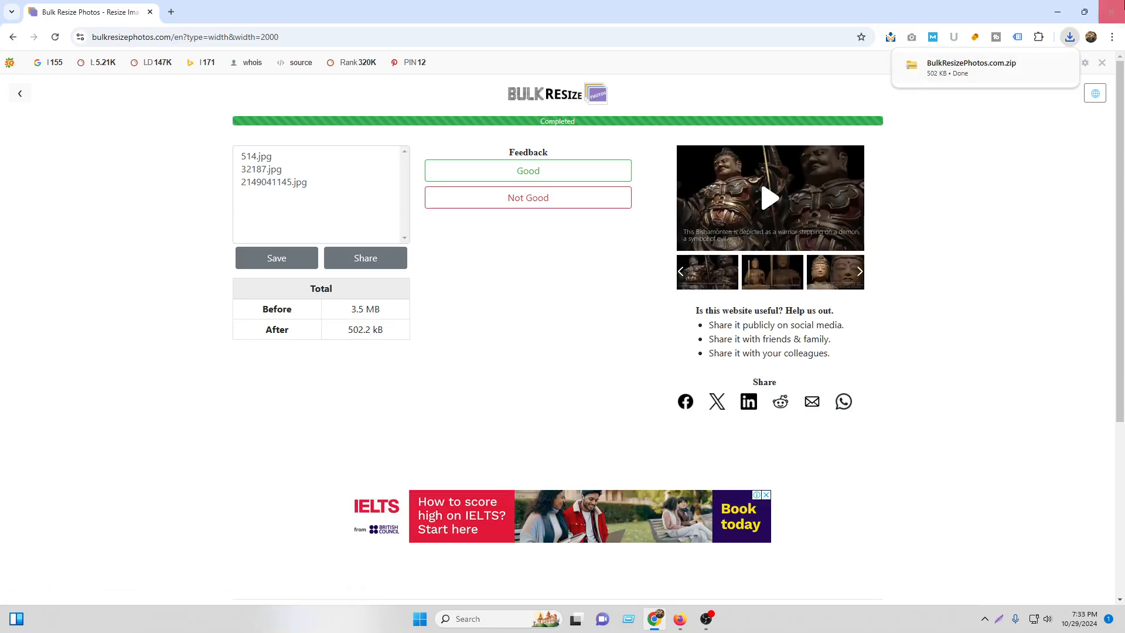
Minimize the open windows and open the Downloads folder in File Explorer
left_click(1057, 7)
left_click(1058, 7)
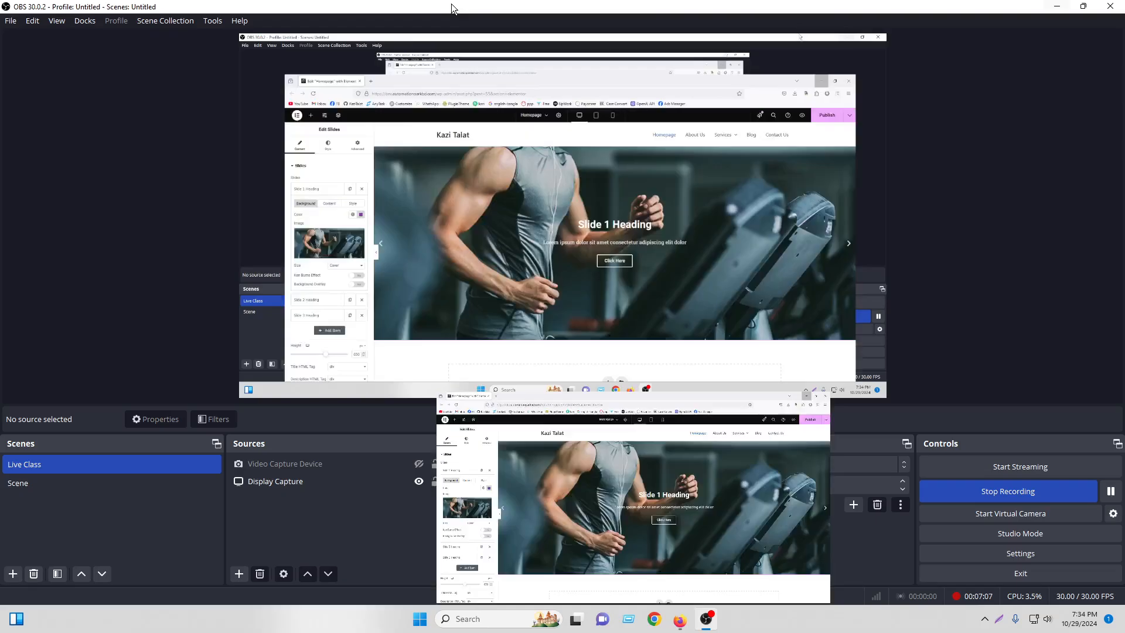
left_click(1058, 6)
double_click(21, 135)
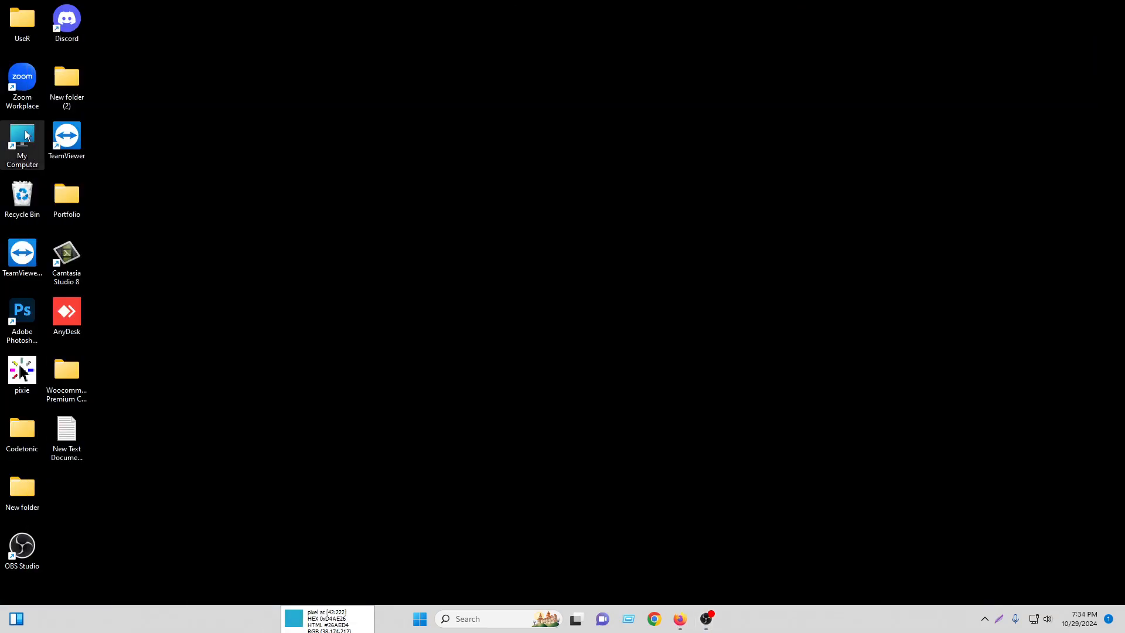
left_click(996, 39)
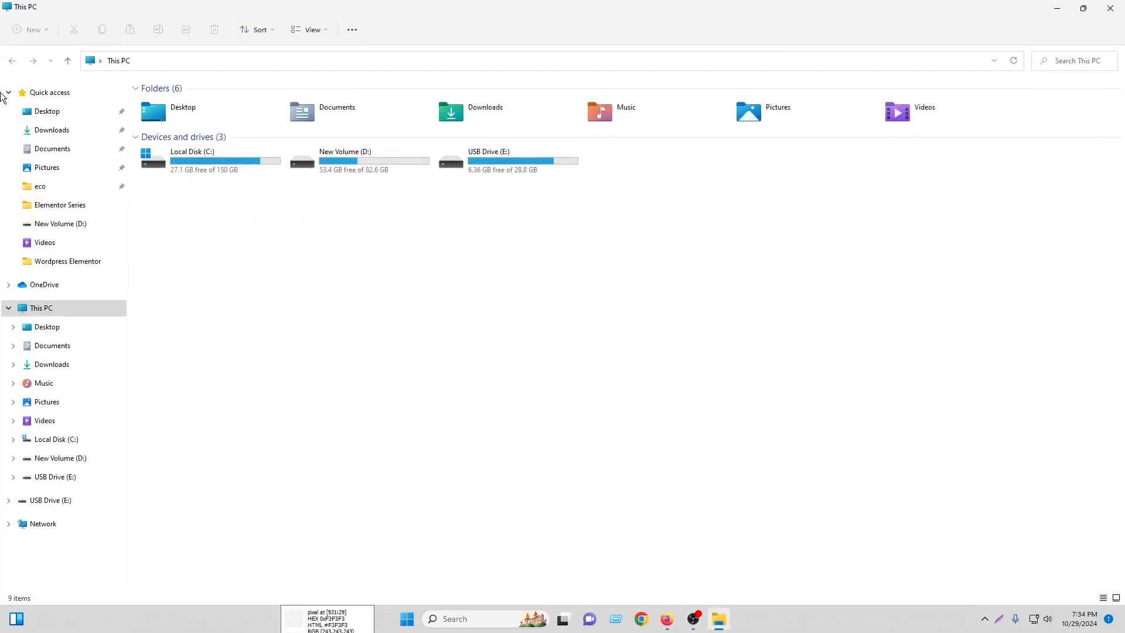
left_click(52, 129)
Extract the BulkResizePhotos.com zip archive within the Downloads folder
right_click(187, 125)
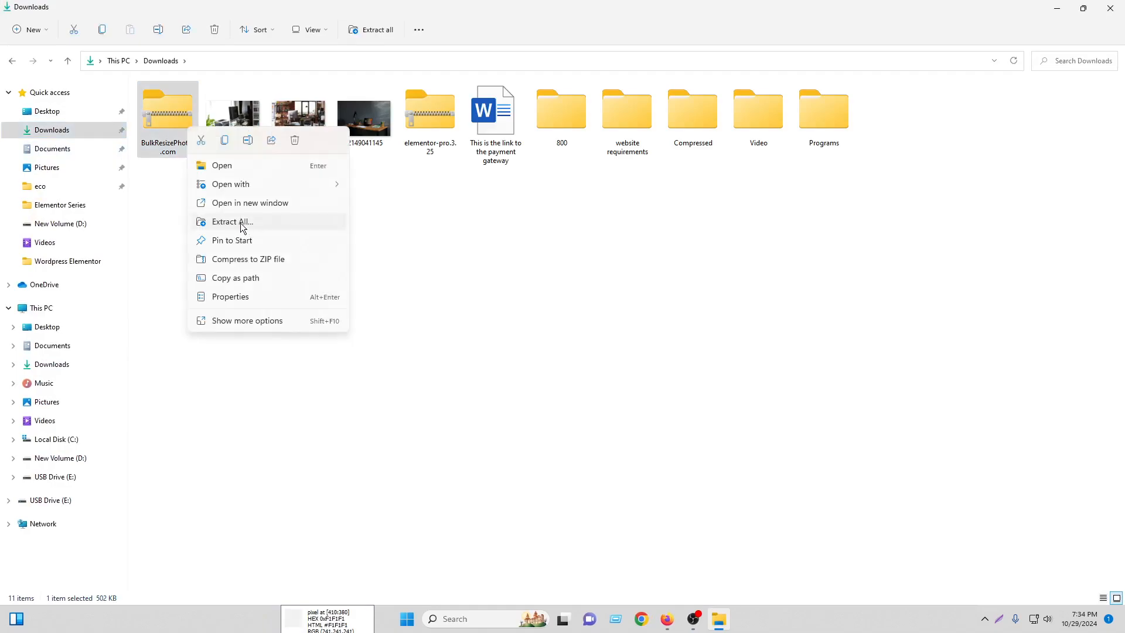
left_click(246, 222)
left_click(667, 419)
Return to the Elementor editor in Firefox and upload the extracted resized photos through slide 1's background image
left_click(667, 620)
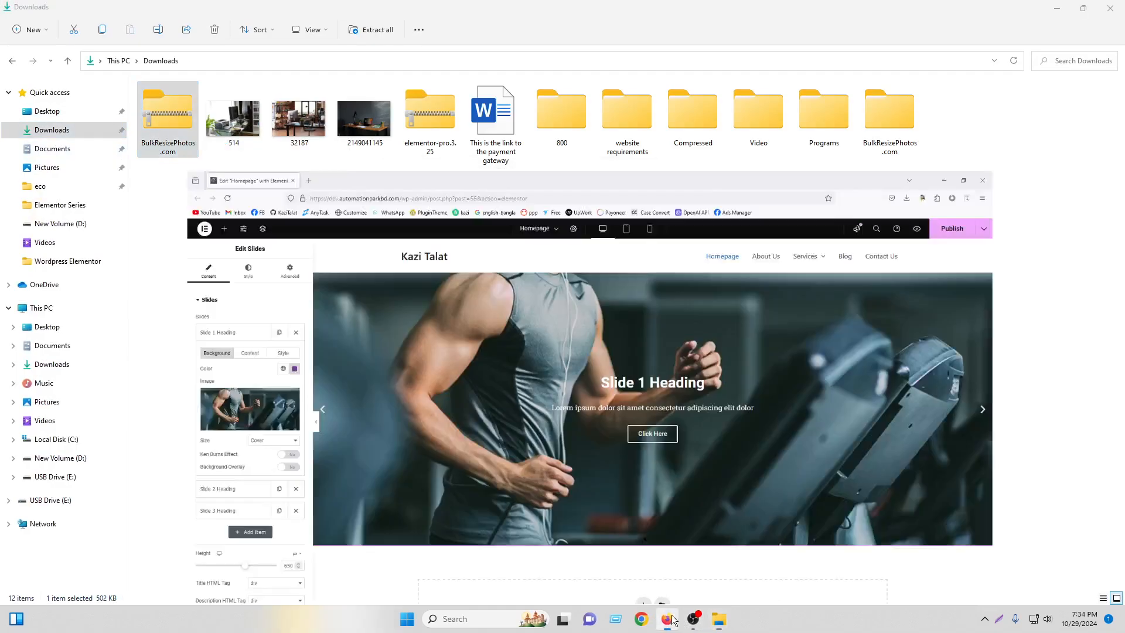
left_click(88, 334)
left_click(164, 123)
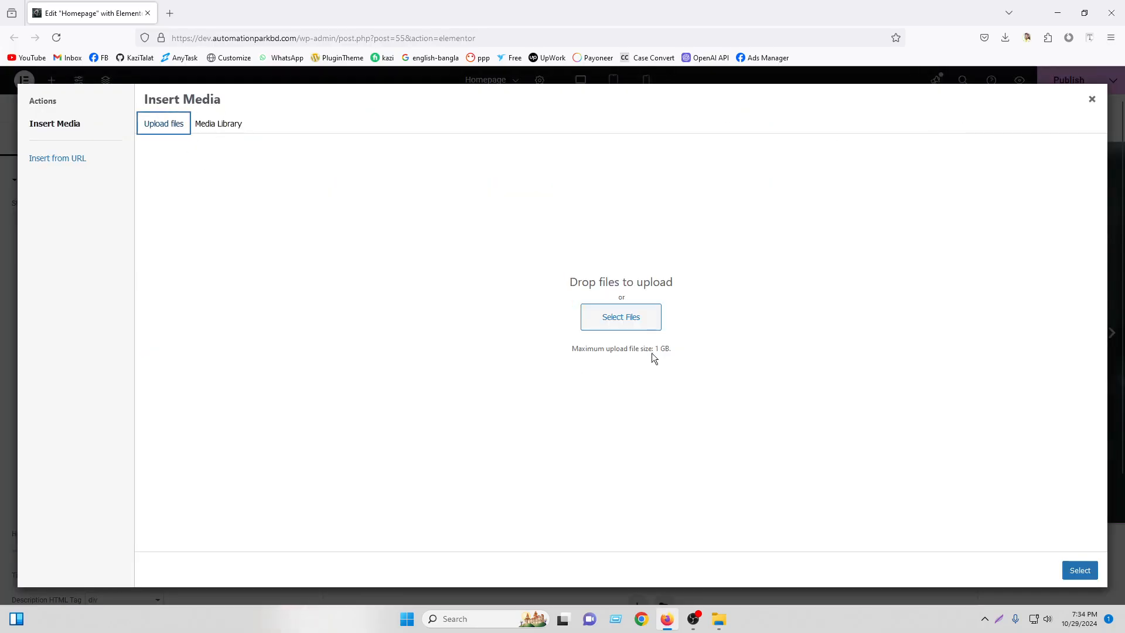
left_click(621, 316)
double_click(497, 119)
left_click_drag(508, 136, 135, 110)
key("Return")
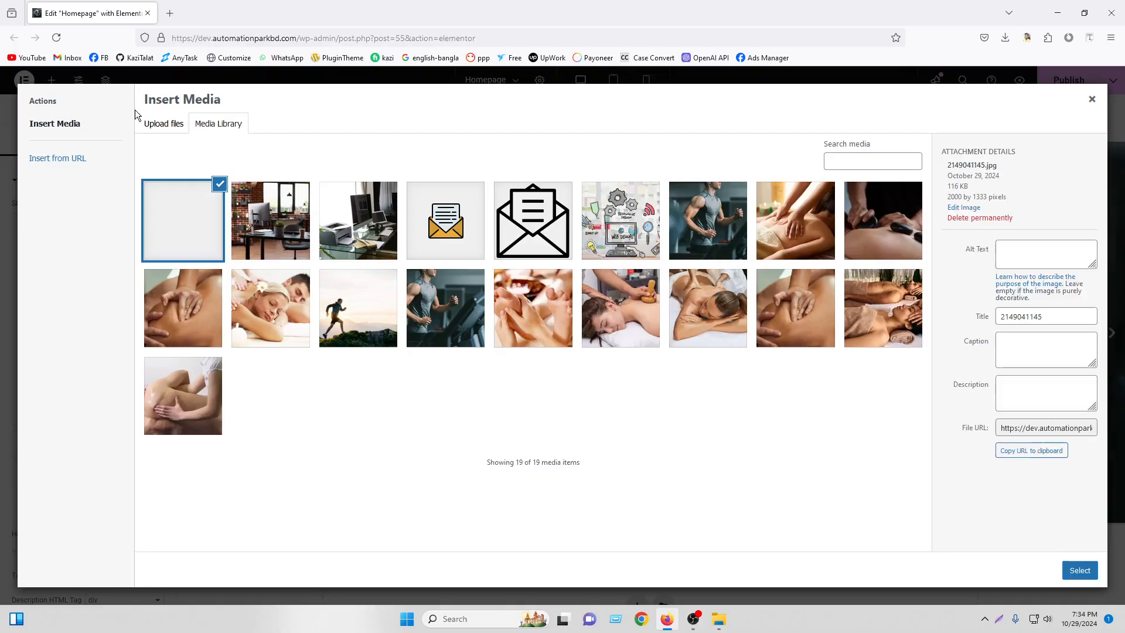
Set the dark desk photo 2149041145.jpg as slide 1's background image and bring slide 1 back into the preview
left_click(278, 232)
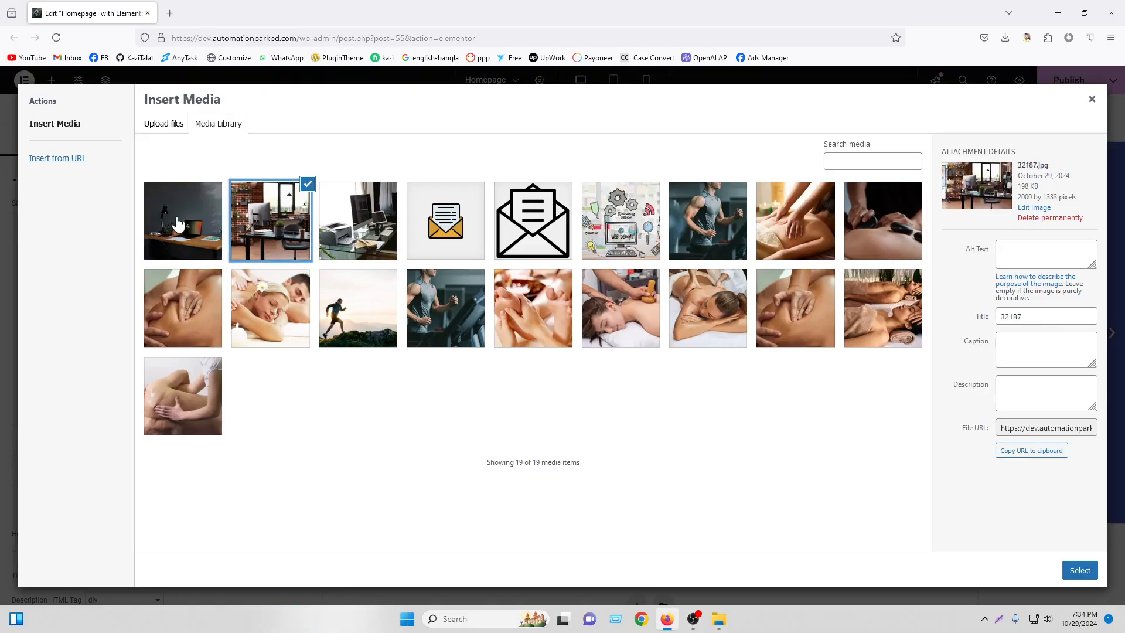
left_click(177, 225)
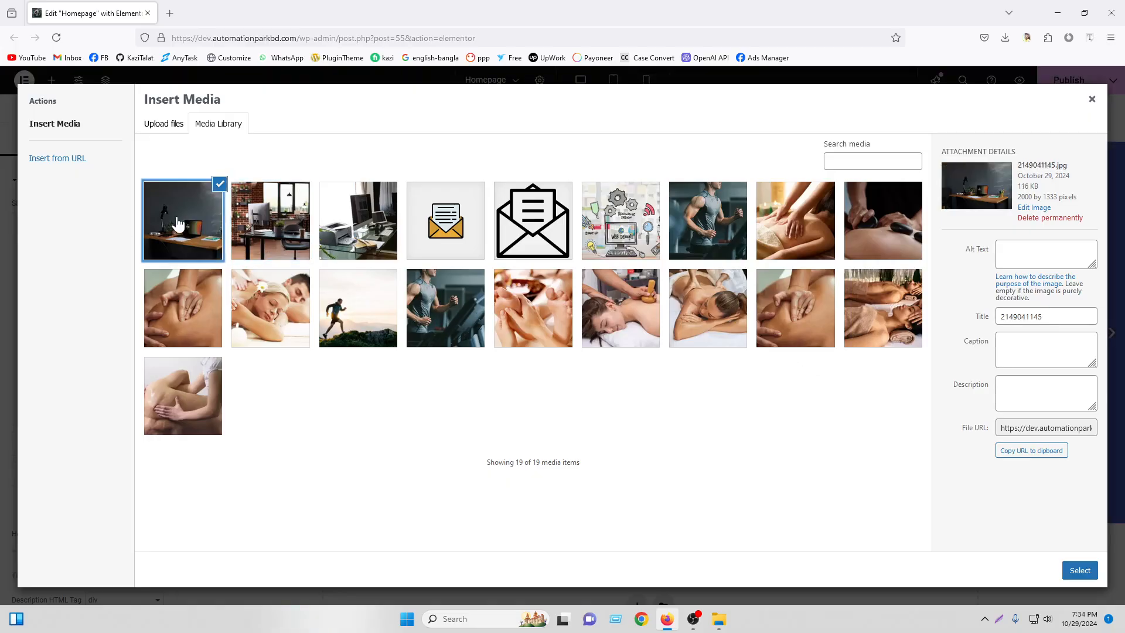
left_click(1078, 571)
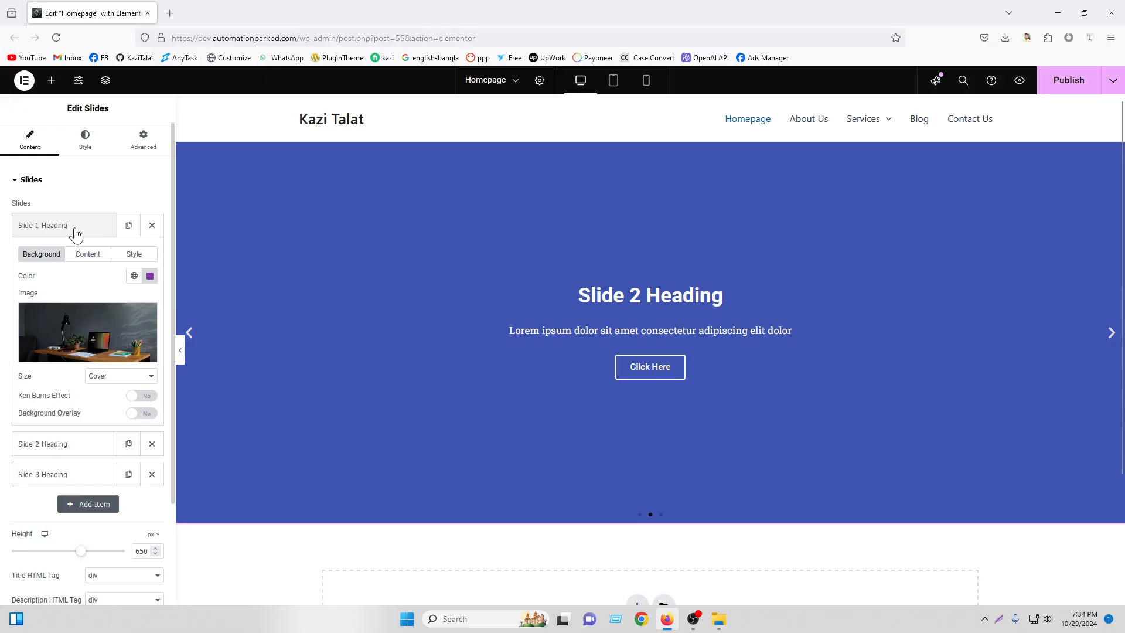
left_click(189, 332)
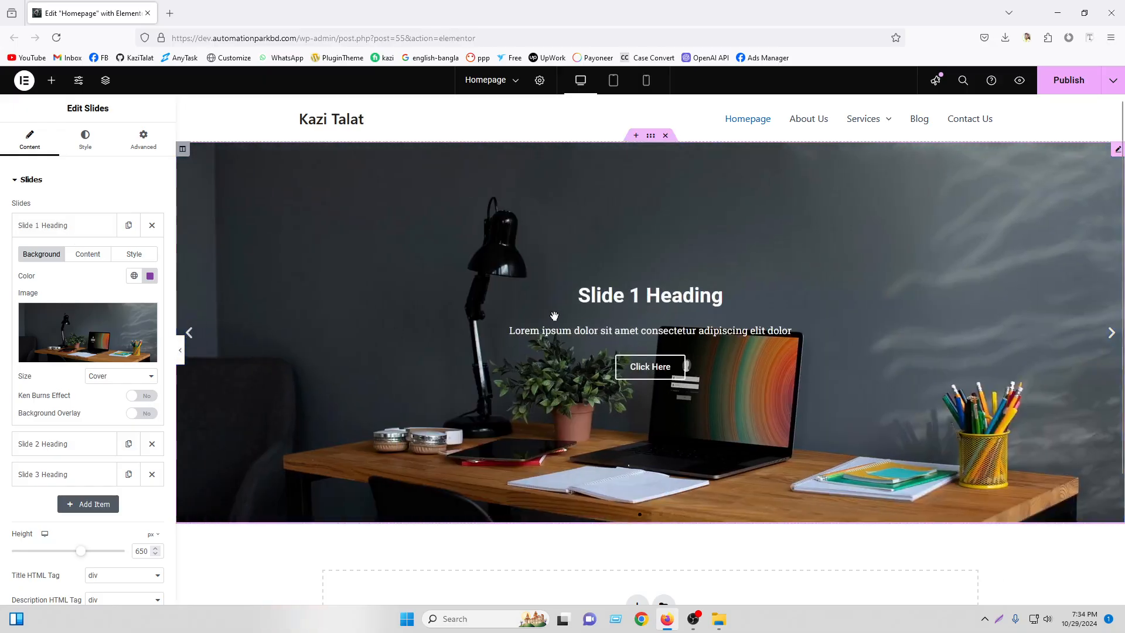
Clear slide 1's background color and show the slide's content settings
left_click(151, 277)
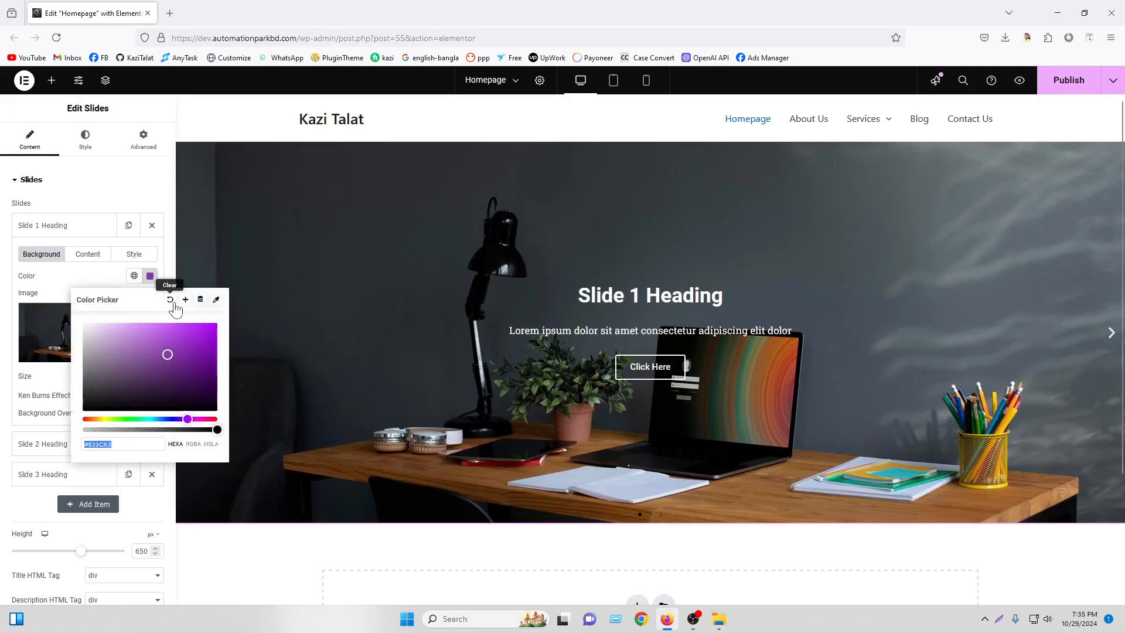
left_click(169, 298)
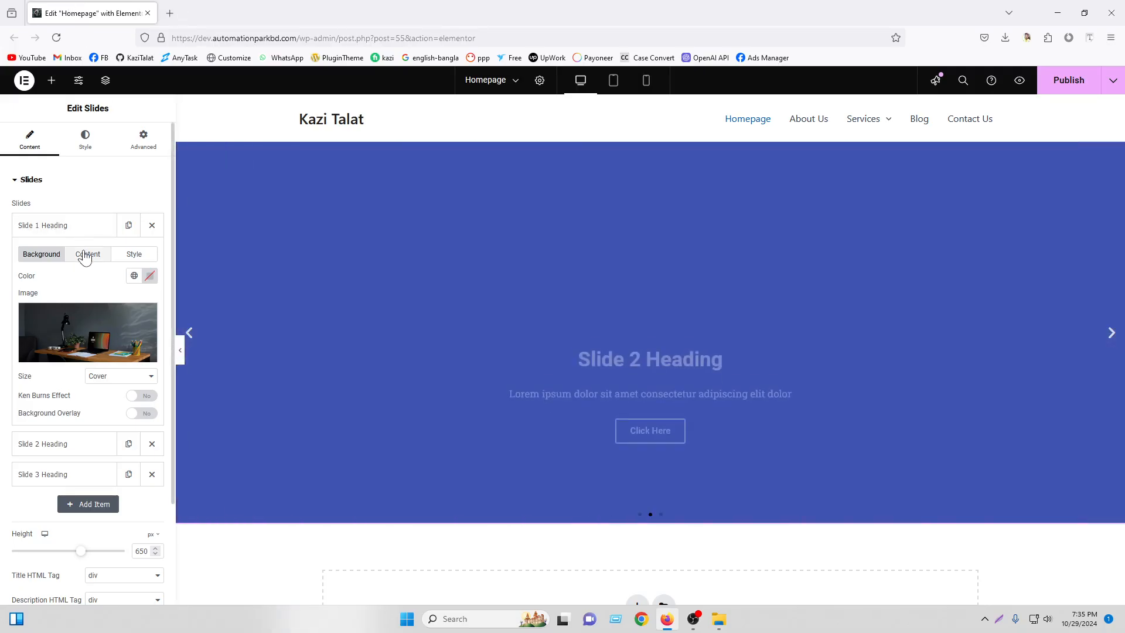
left_click(85, 257)
Open oaktreemassagedallas.com in a new browser tab and copy its hero heading "Welcome to Oaktree Massage in Dallas ,TX!"
left_click(170, 10)
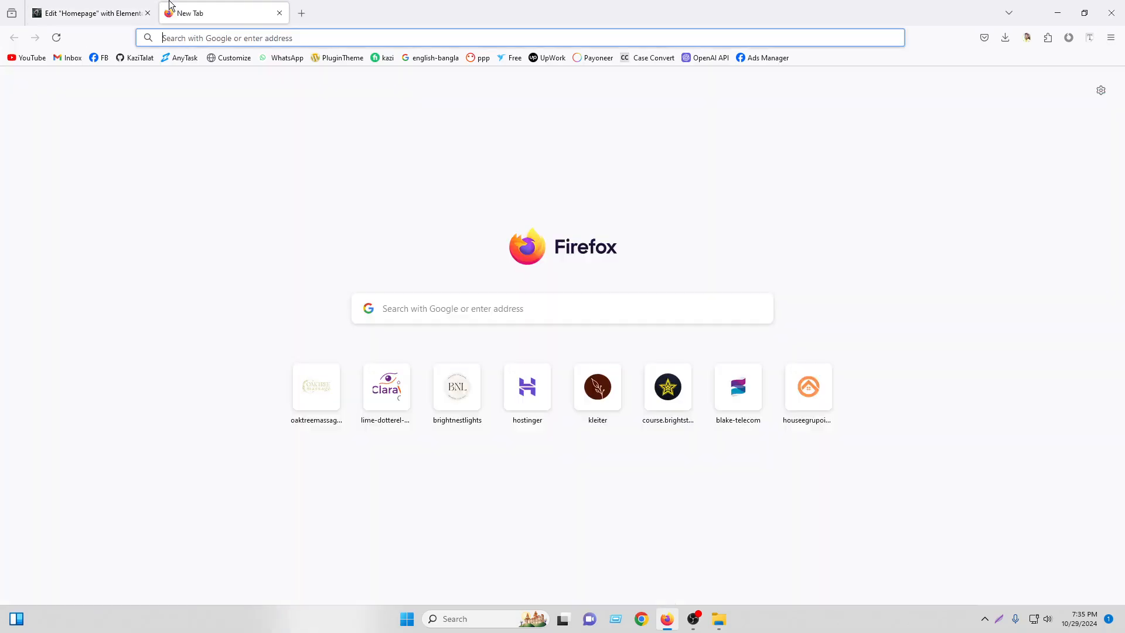
type("oaktreemassagedallas.com/")
key("Return")
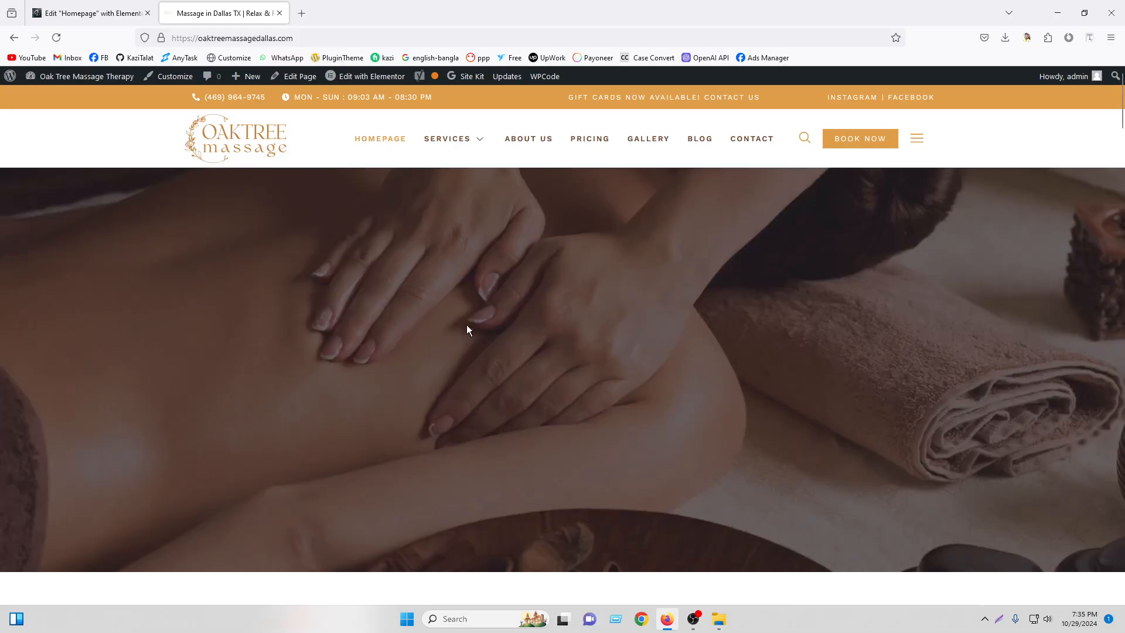
left_click_drag(343, 268, 635, 355)
right_click(641, 304)
left_click(347, 270)
left_click_drag(347, 270, 698, 311)
right_click(592, 294)
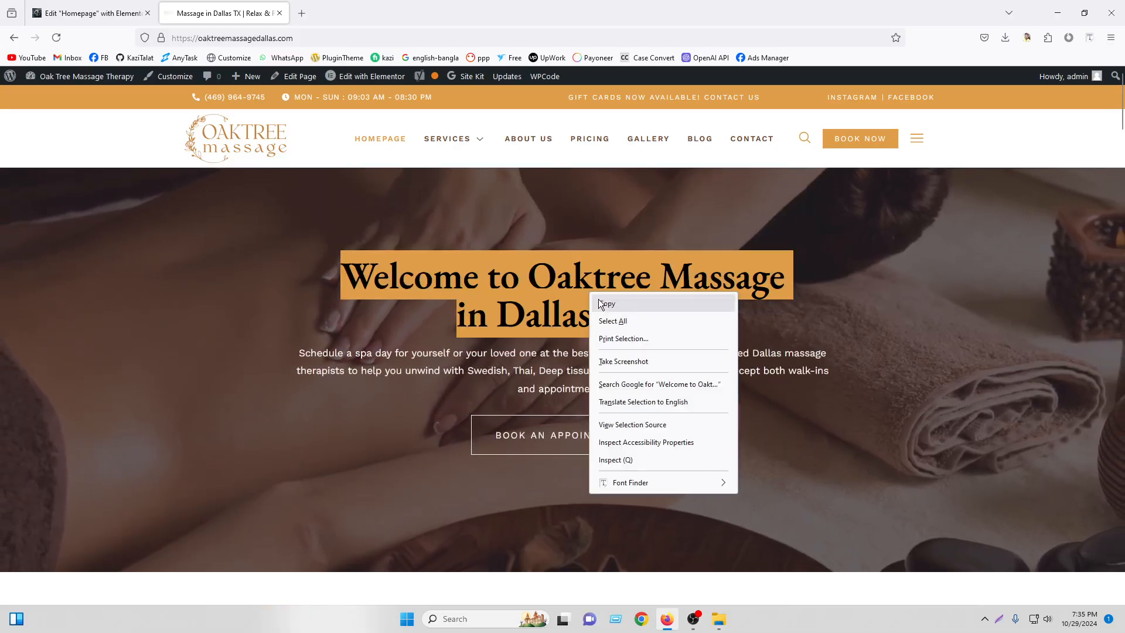
left_click(605, 303)
Return to the Elementor editor and replace slide 1's title with the copied heading "Welcome to Oaktree Massage in Dallas ,TX!"
left_click(88, 13)
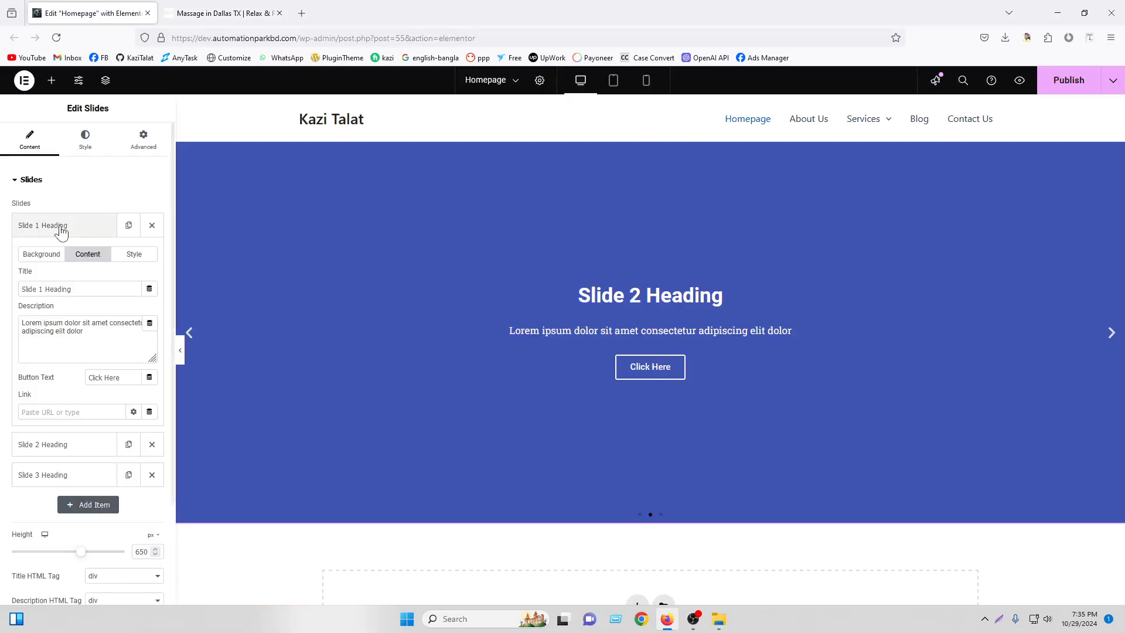
triple_click(50, 288)
right_click(80, 289)
left_click(112, 377)
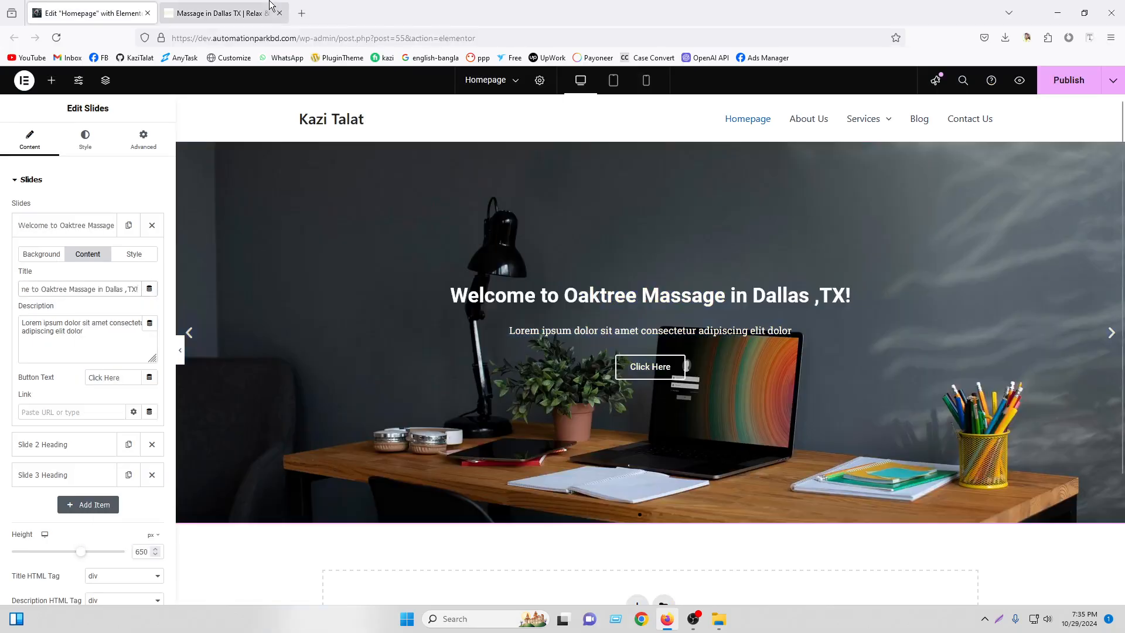
Copy the "Schedule a spa day" paragraph from the Oaktree Massage site and replace slide 1's description with it
left_click(223, 13)
left_click_drag(293, 358, 609, 389)
right_click(634, 367)
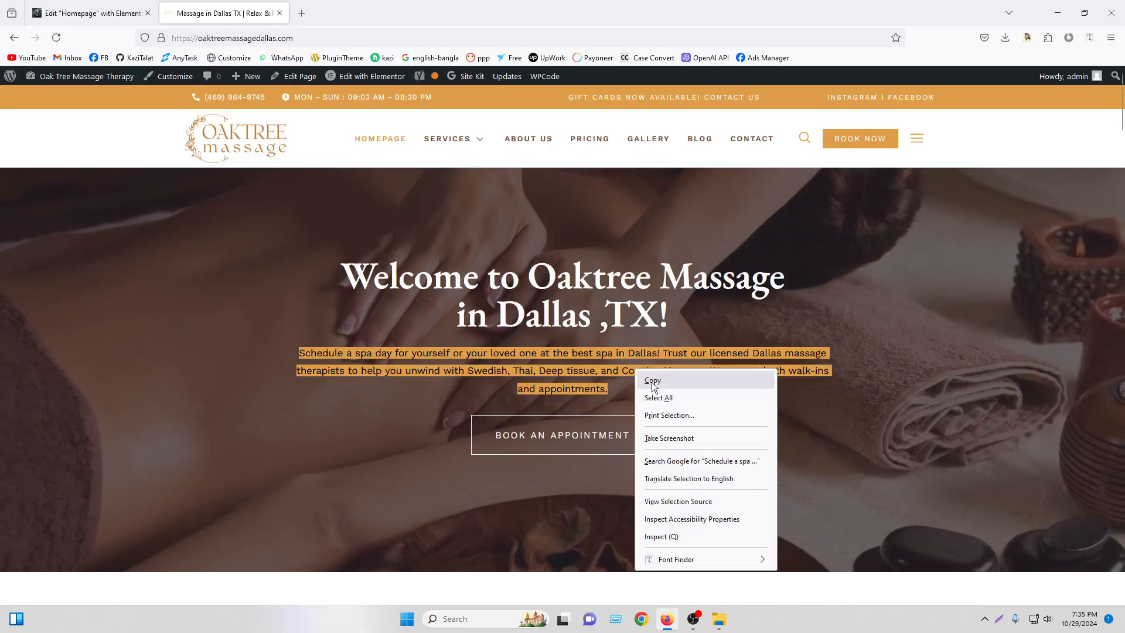
left_click(650, 381)
left_click(88, 13)
triple_click(68, 355)
right_click(69, 355)
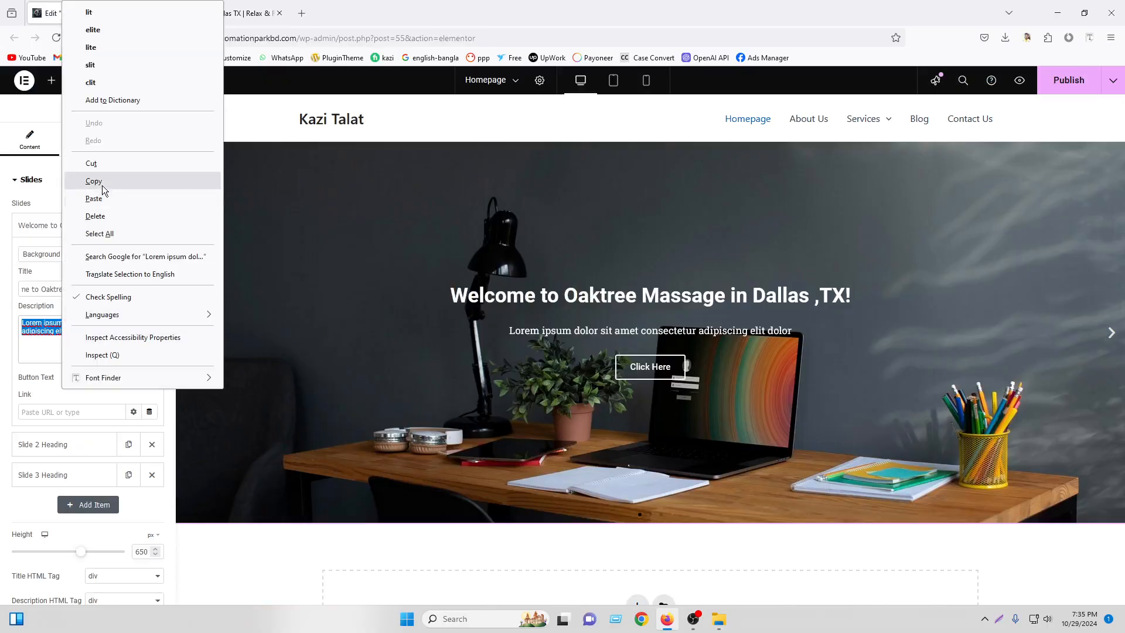
left_click(97, 194)
Check the reference site's hero button and set slide 1's button text to "Get in Touch"
left_click(212, 7)
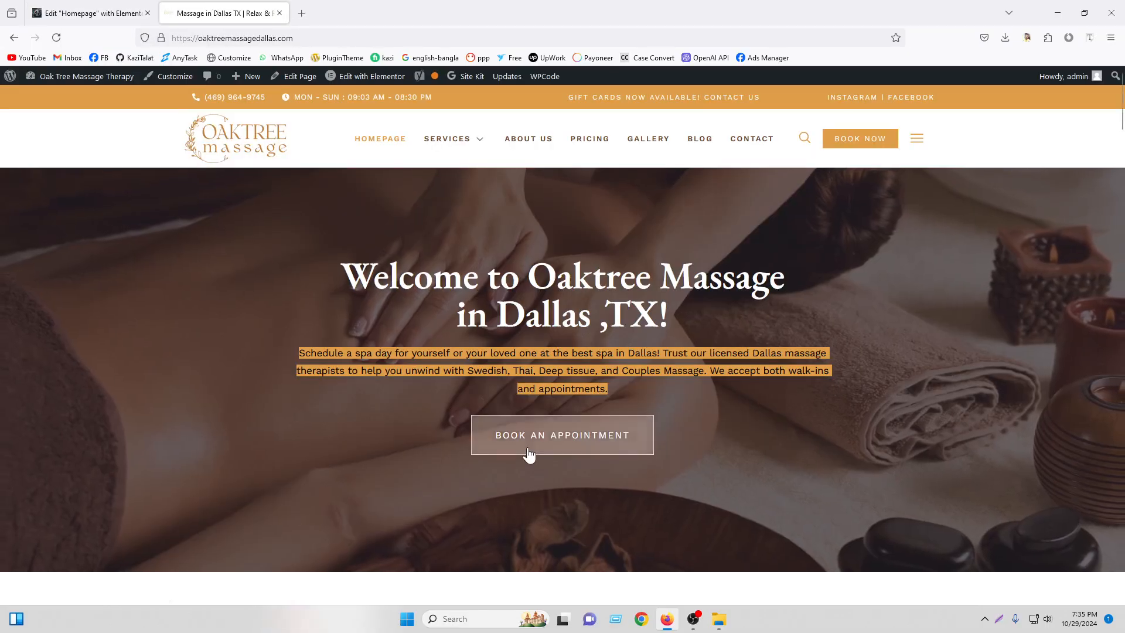
left_click(87, 13)
key("Tab")
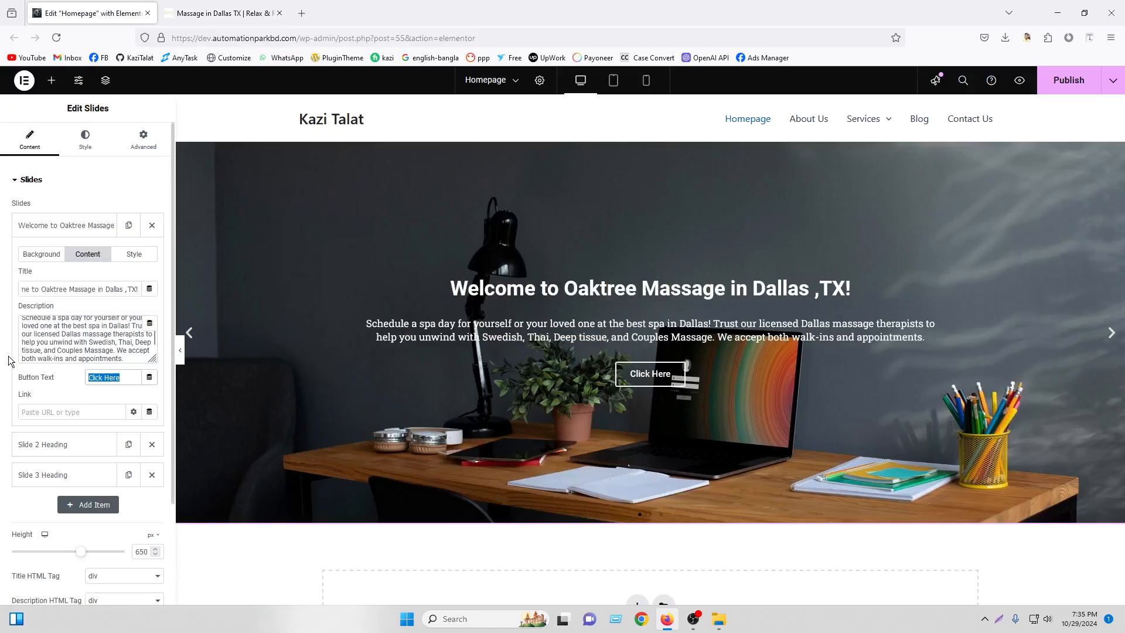
type("Get i")
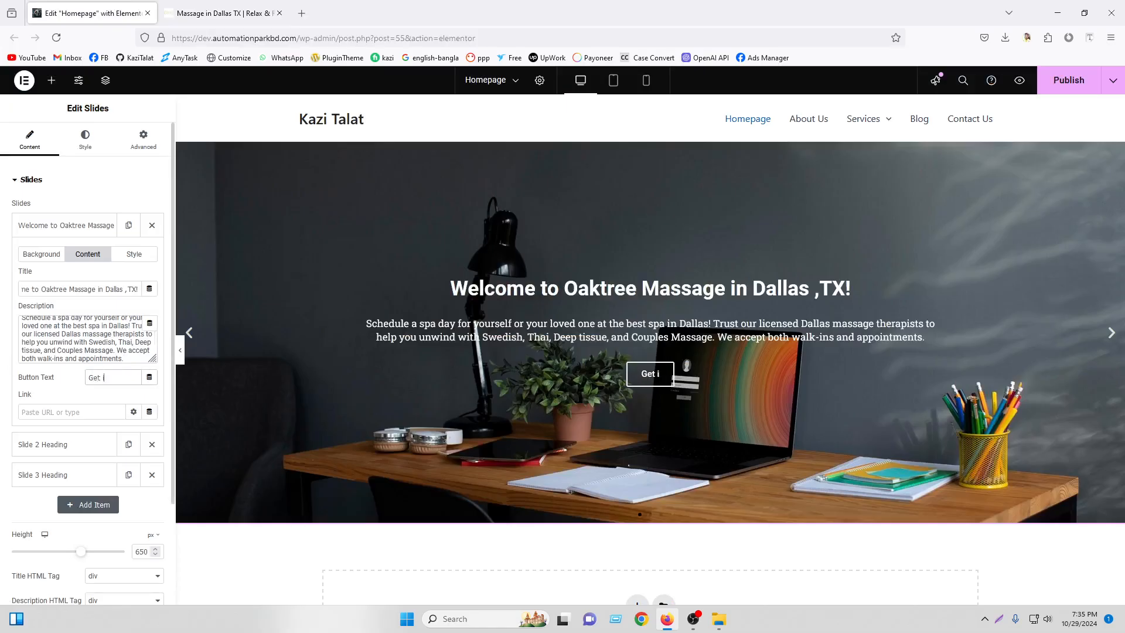
type("nn")
key("BackSpace")
type("Touch")
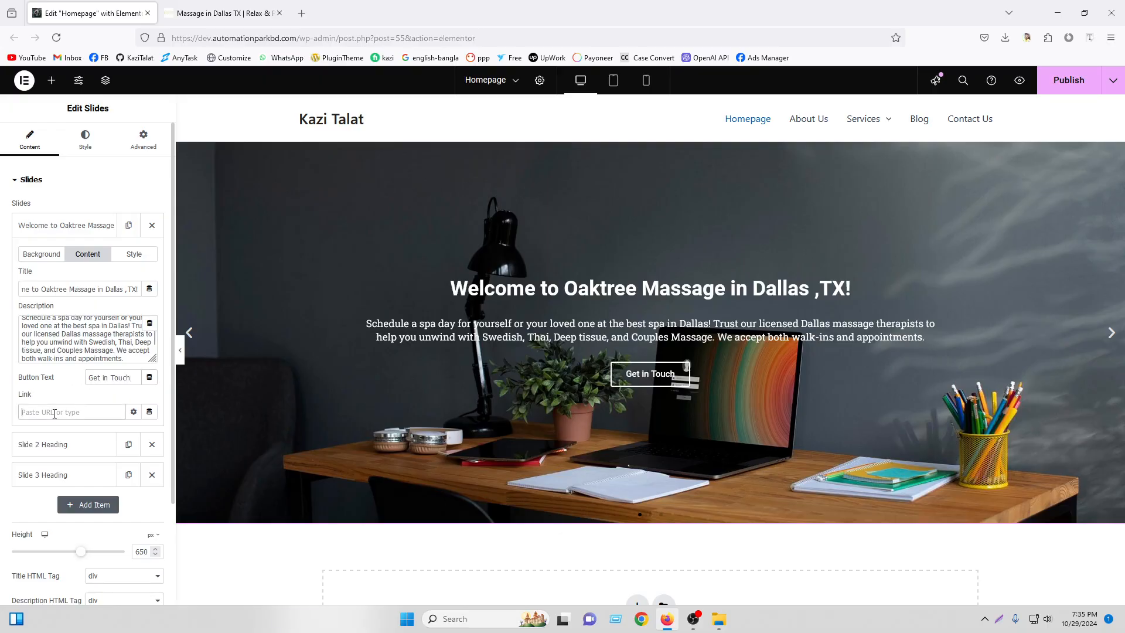
left_click(299, 38)
right_click(170, 36)
left_click(175, 92)
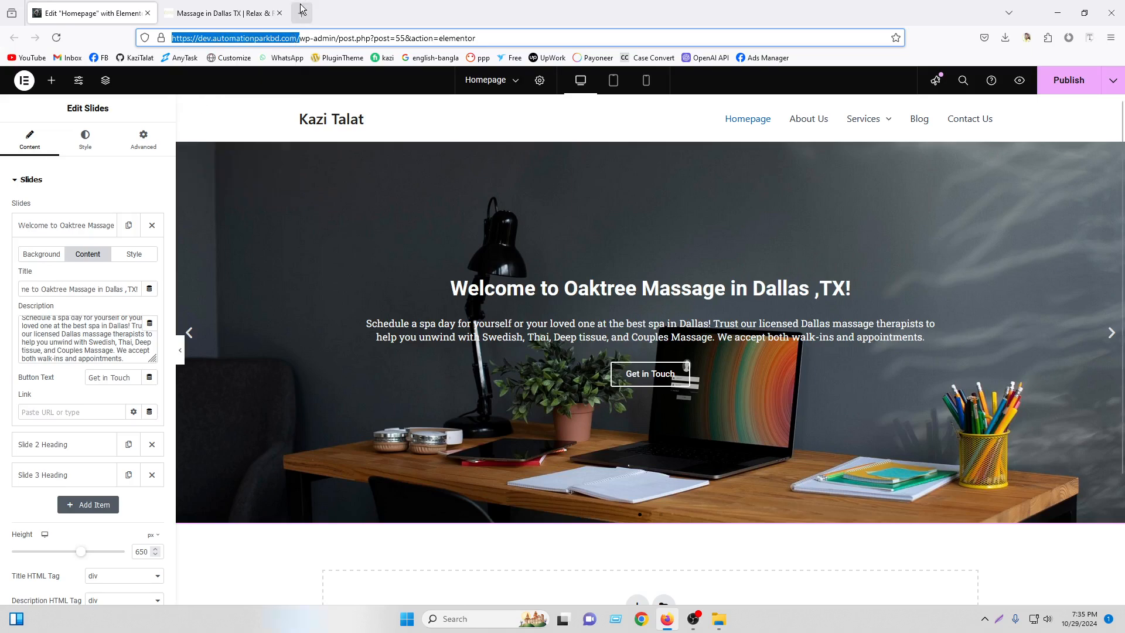
left_click(301, 13)
right_click(287, 35)
left_click(320, 138)
left_click_drag(301, 8, 226, 11)
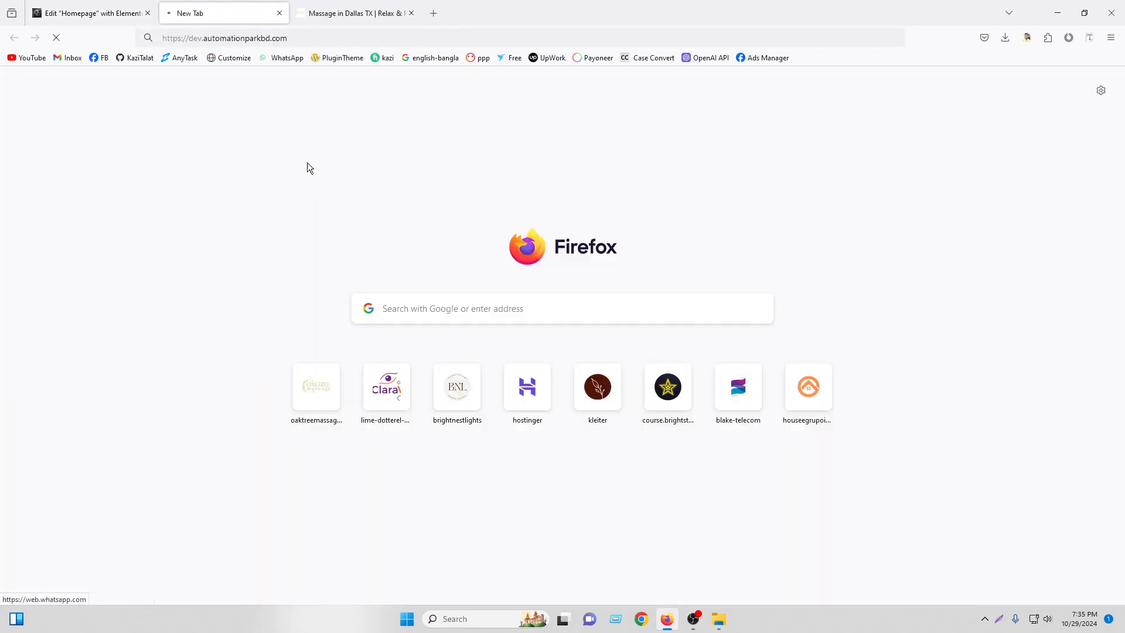
Open the site's Contact Us page and copy the /contact-us/ path from its address
left_click(885, 110)
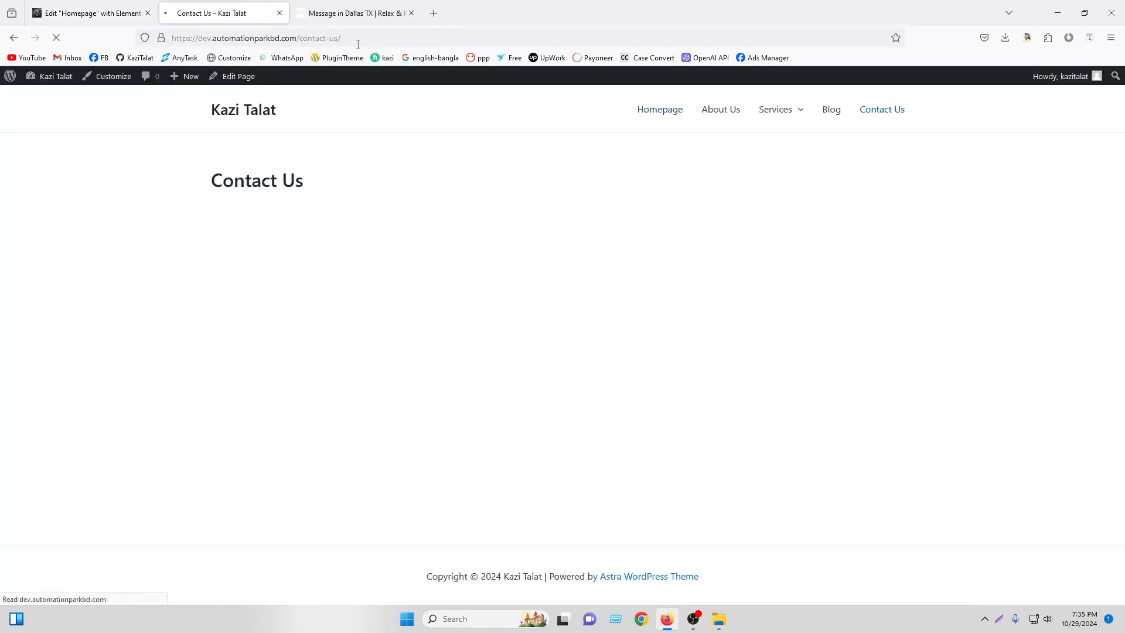
left_click_drag(340, 38, 290, 38)
right_click(312, 39)
left_click(329, 107)
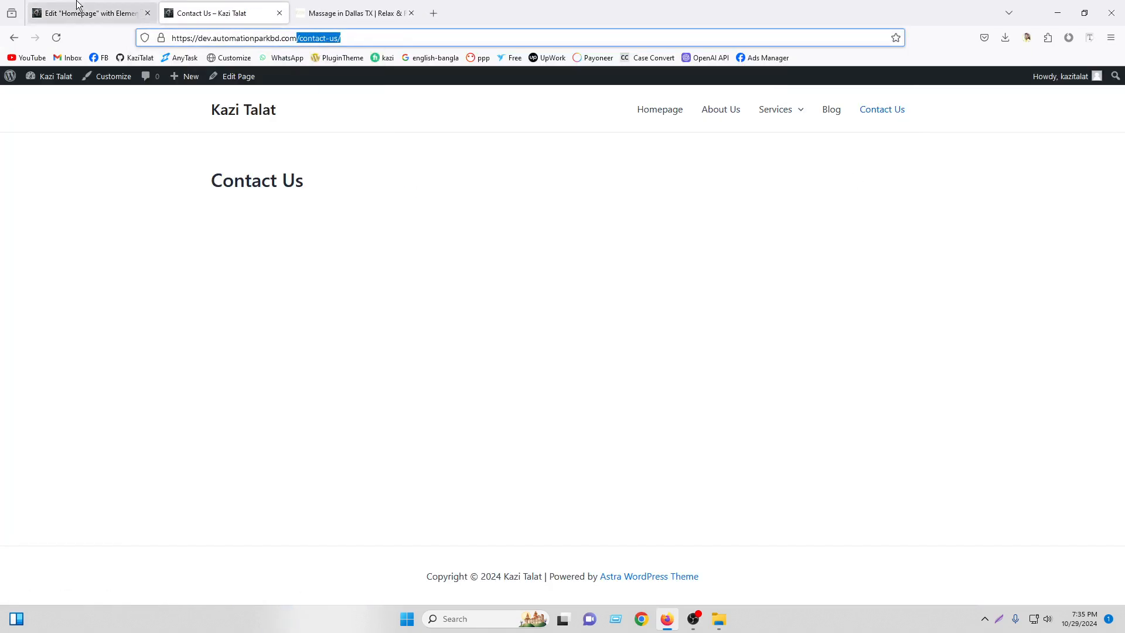
Return to the editor, set slide 1's link to /contact-us/ and apply the link on Button Only
left_click(88, 13)
right_click(65, 406)
left_click(106, 501)
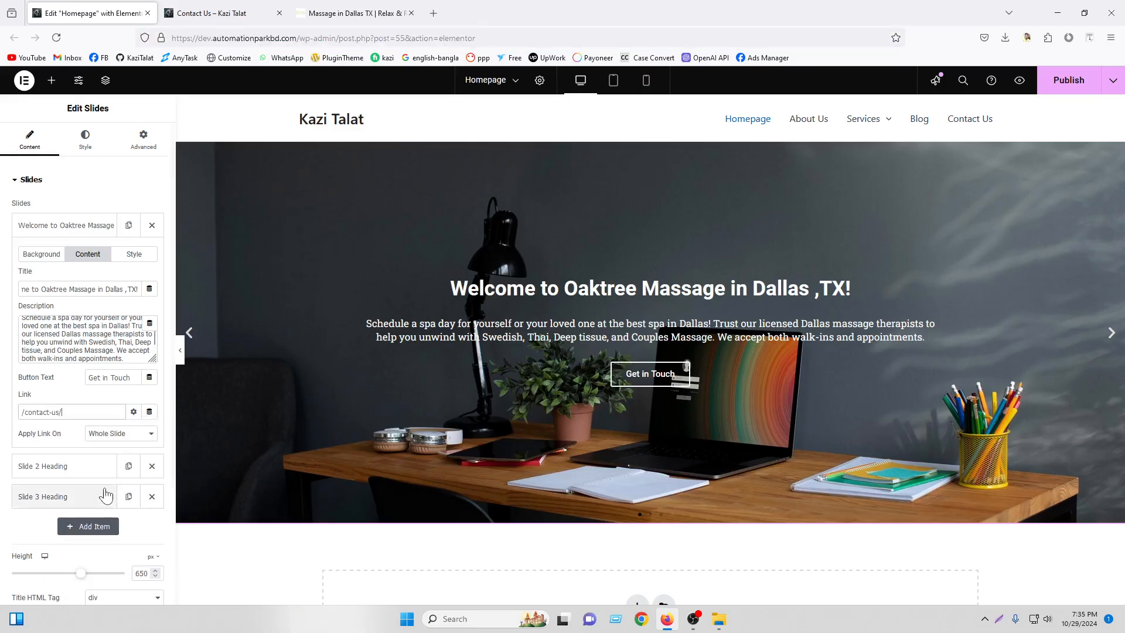
left_click(106, 437)
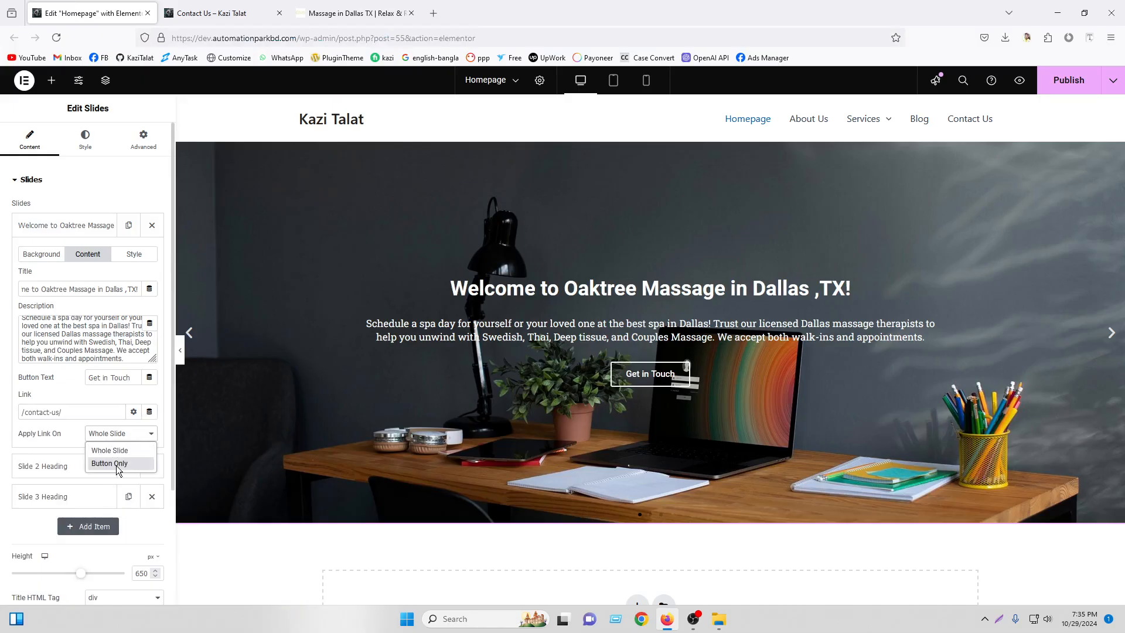
left_click(118, 463)
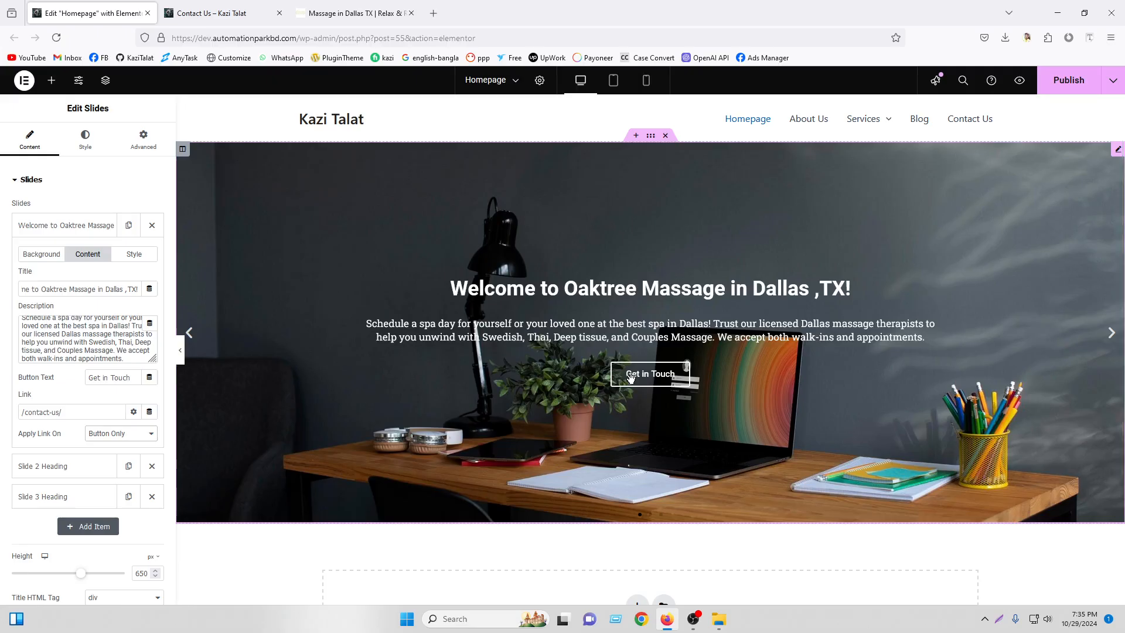
Try applying slide 1's link on Whole Slide and switch it back to Button Only
left_click(141, 434)
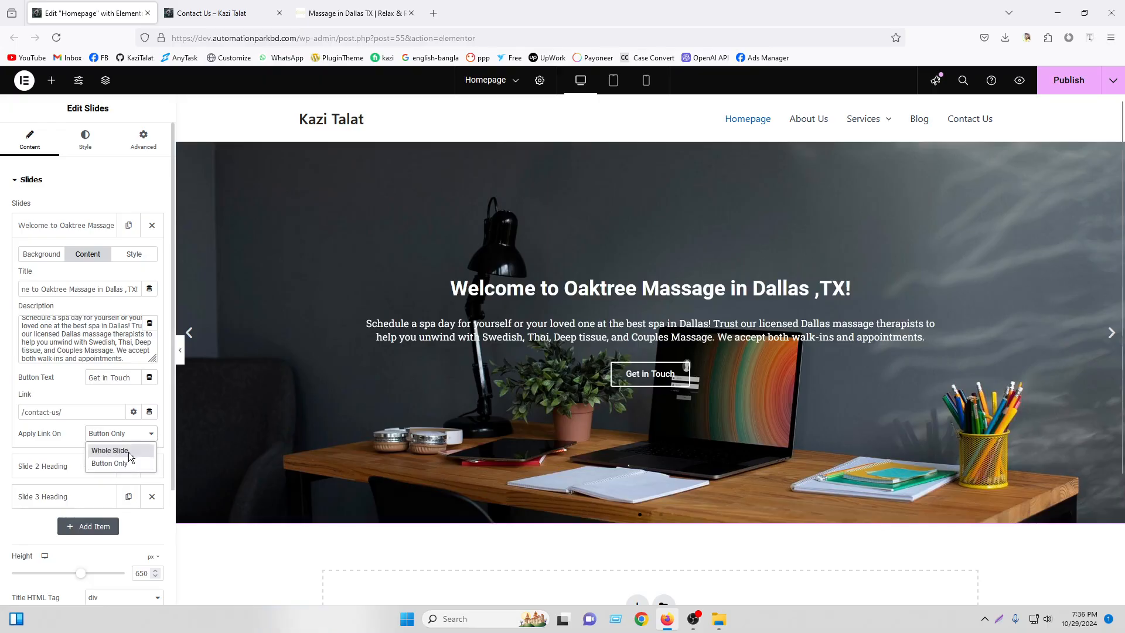
left_click(117, 451)
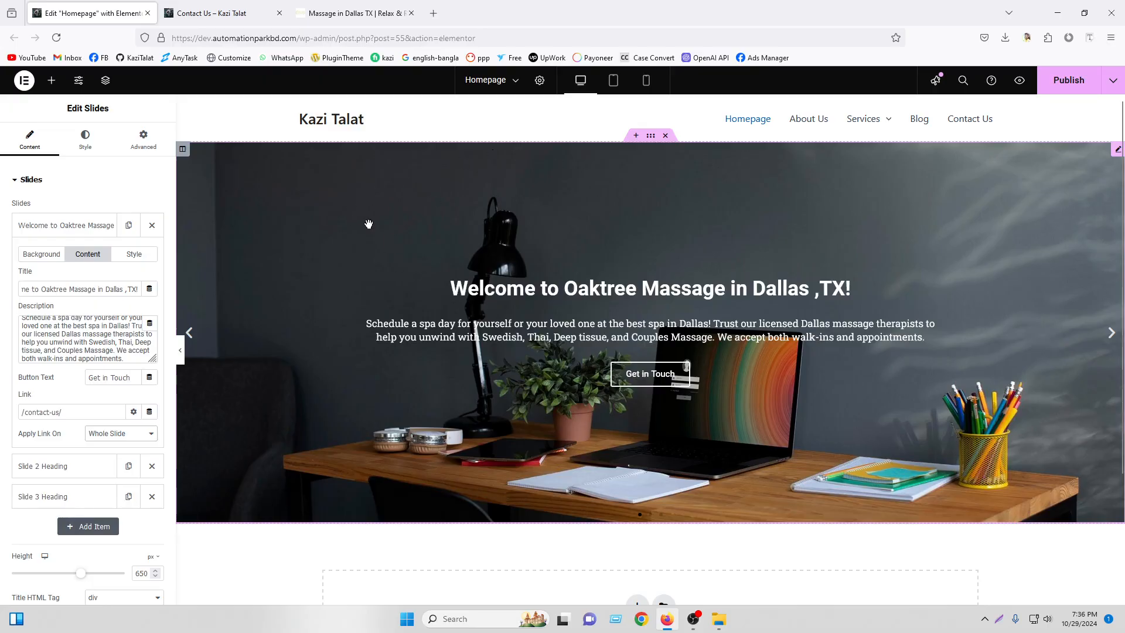
left_click(105, 438)
left_click(109, 463)
left_click(114, 434)
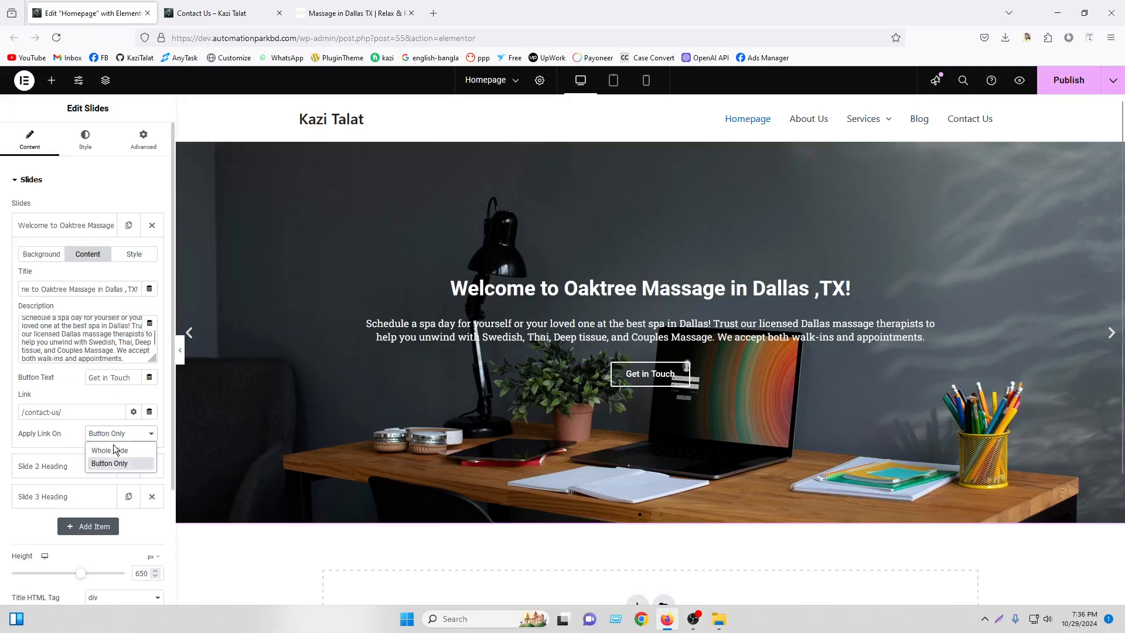
left_click(116, 462)
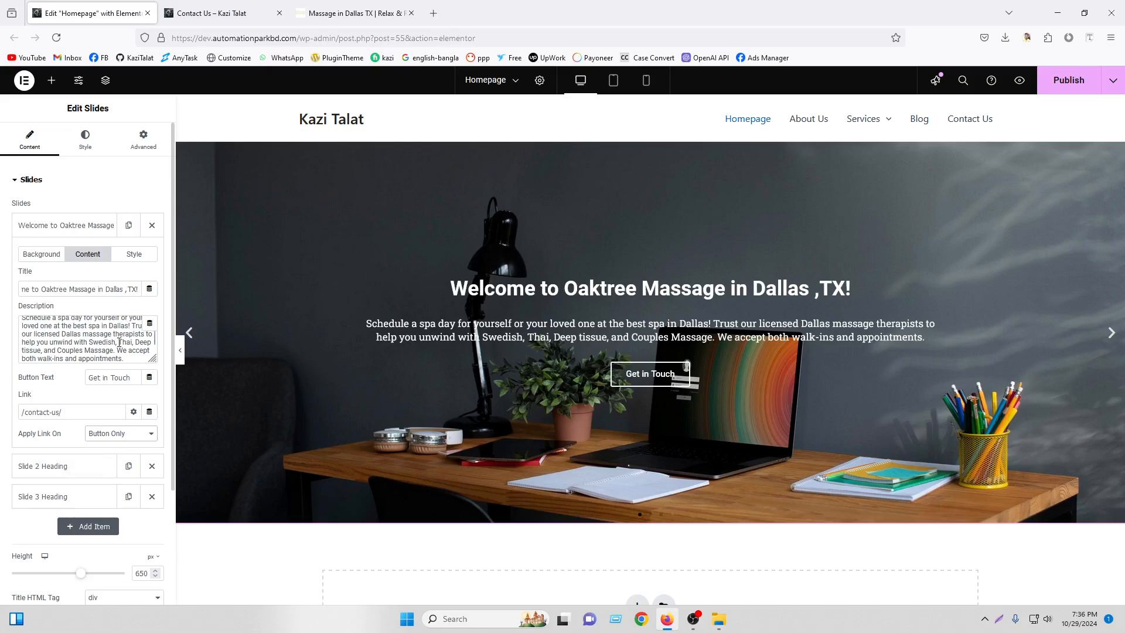
Delete slides 2 and 3 from the Slides widget and reopen slide 1's background settings
left_click(43, 262)
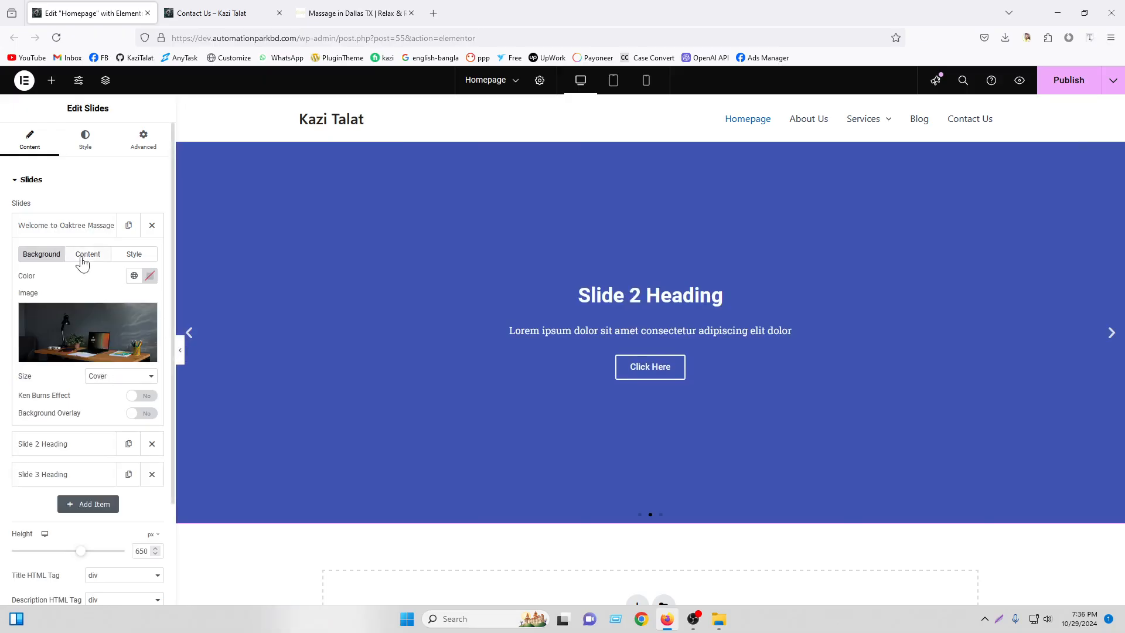
left_click(88, 225)
left_click(152, 286)
left_click(152, 255)
left_click(88, 228)
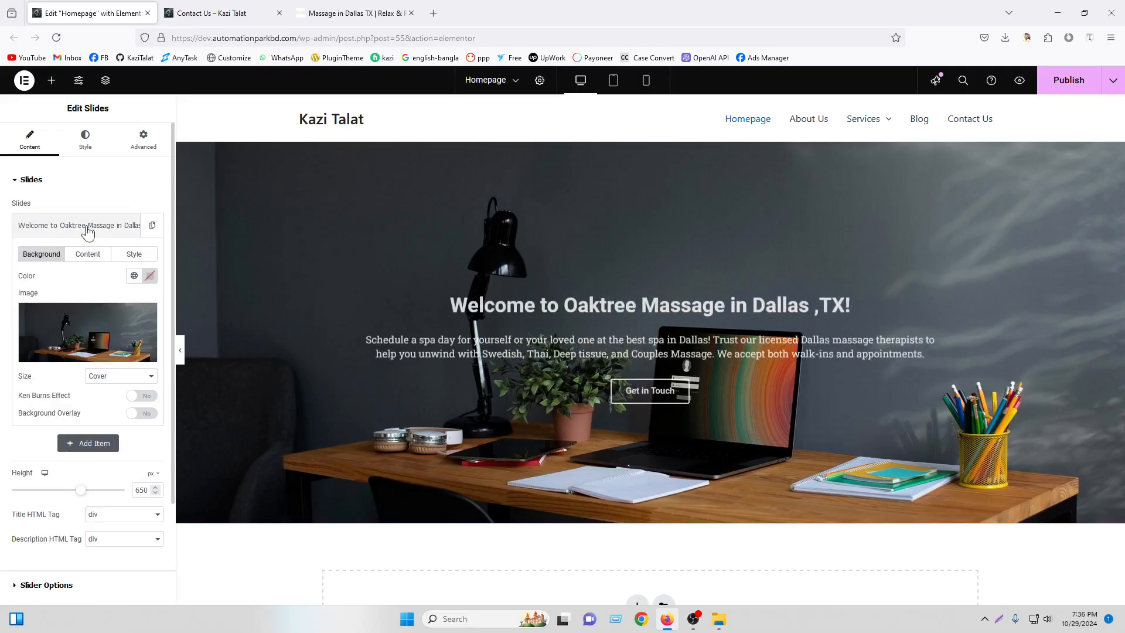
Try the Contain and Auto sizes for slide 1's background image and return it to Cover
left_click(111, 378)
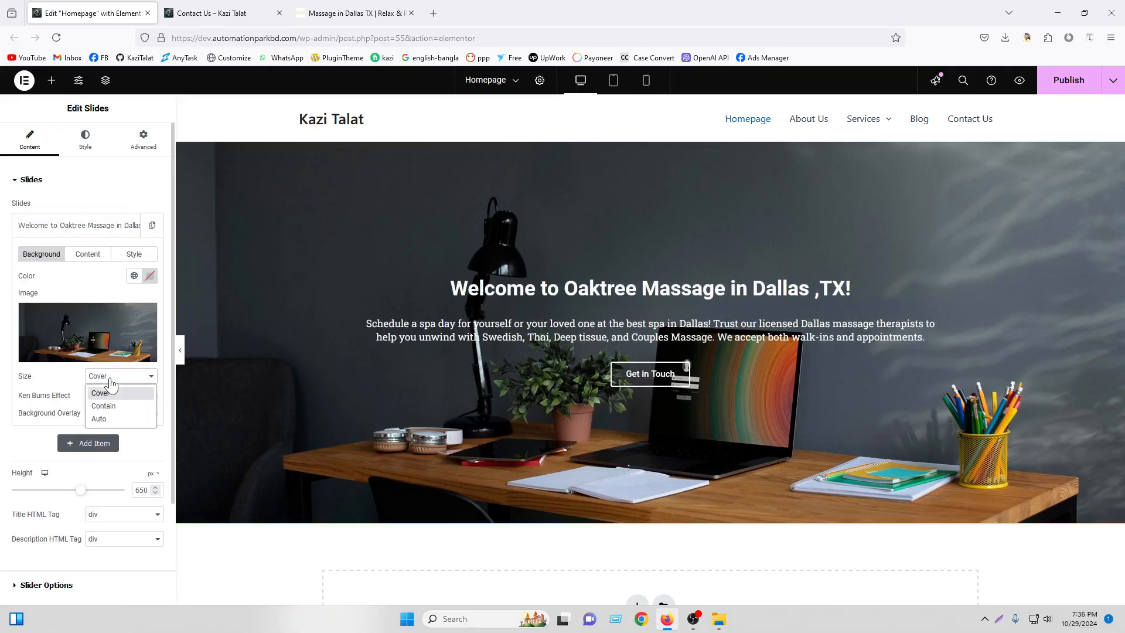
left_click(103, 405)
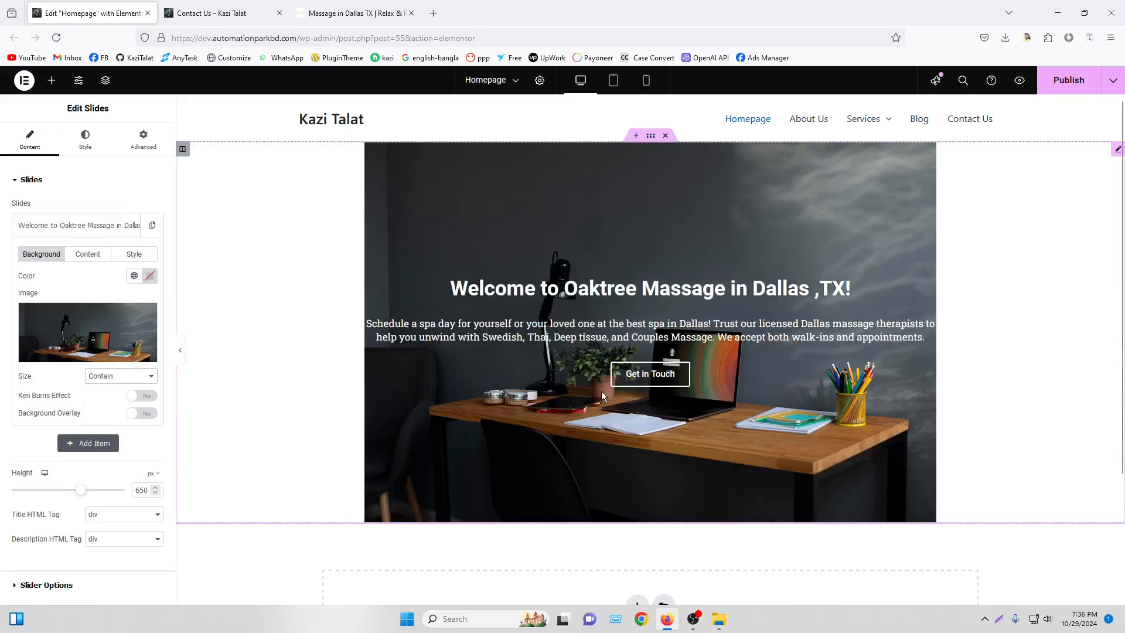
left_click(120, 378)
left_click(118, 415)
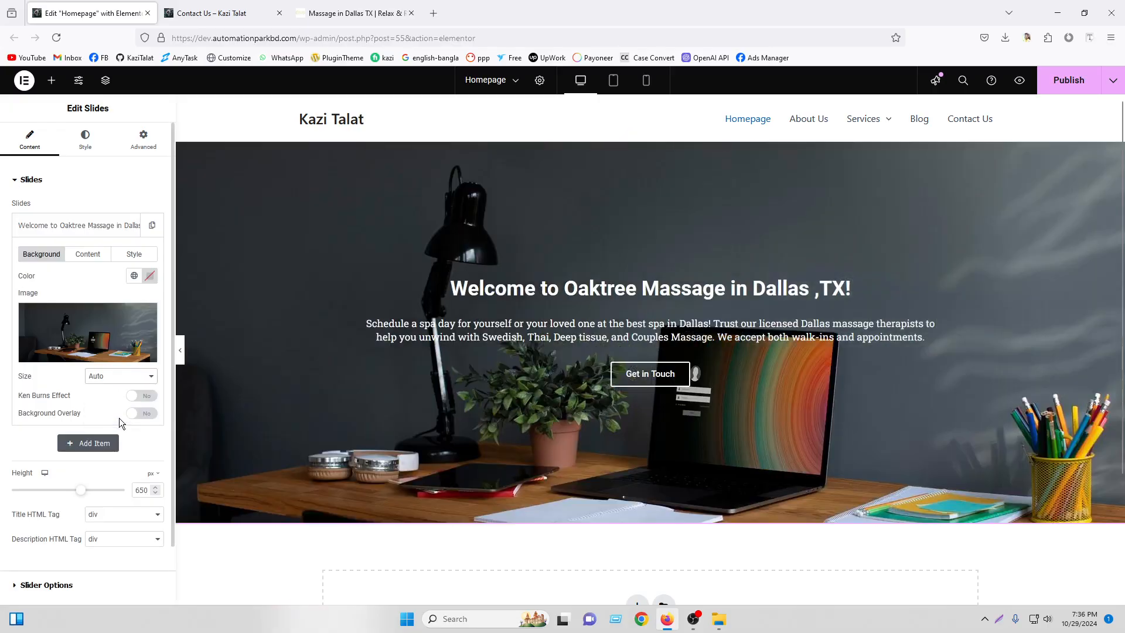
left_click(120, 376)
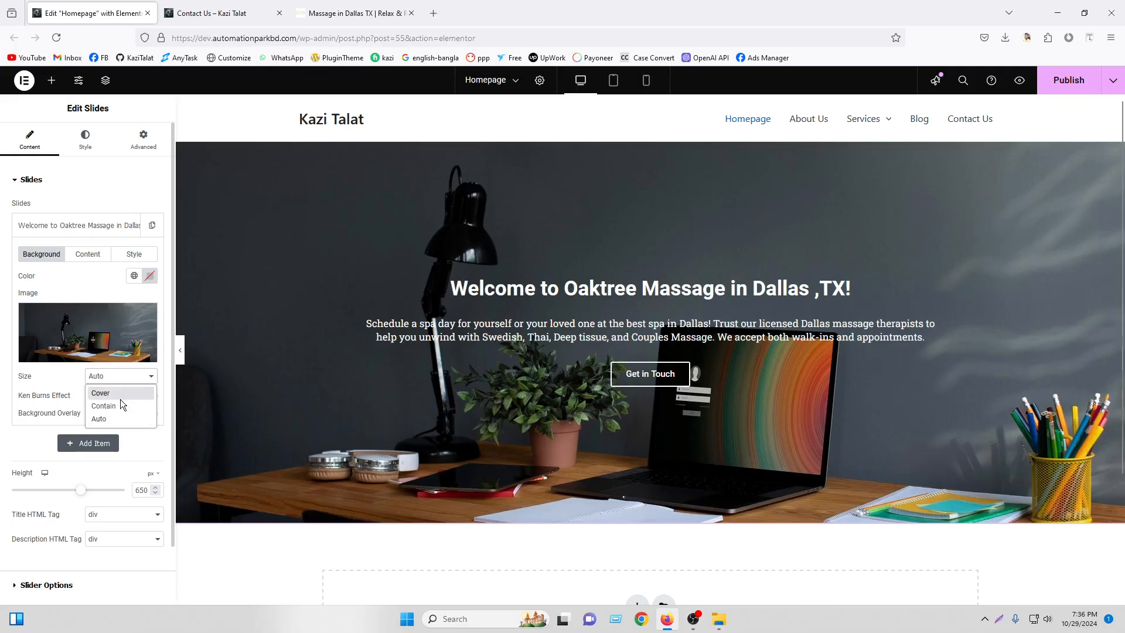
left_click(117, 392)
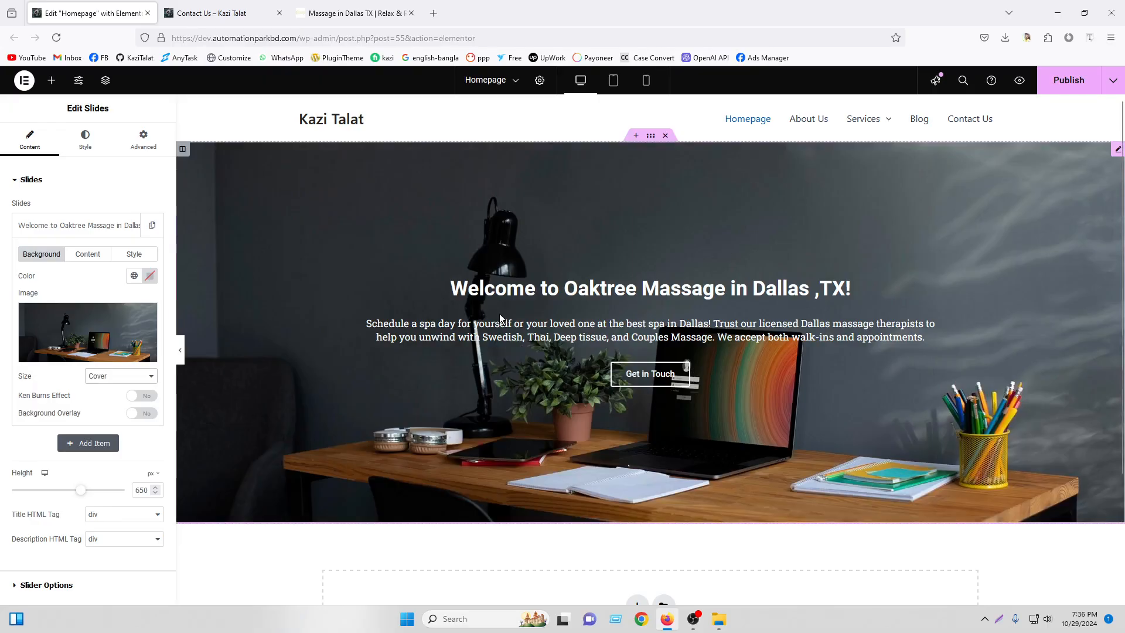
Enable the background overlay on slide 1 and clear the overlay's color
left_click(141, 413)
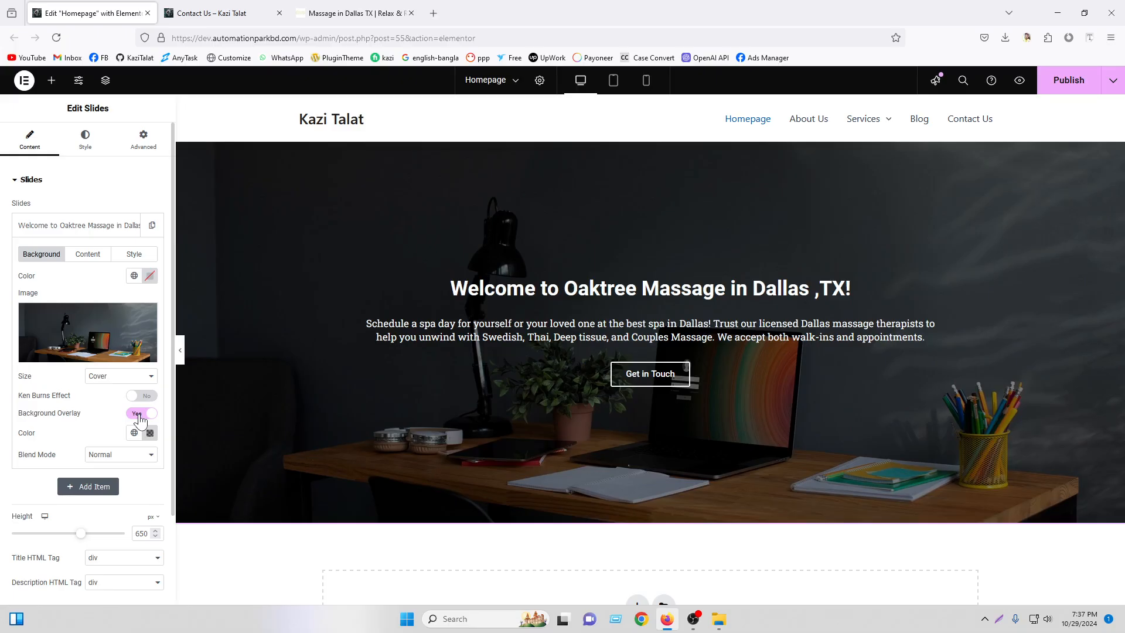
left_click(150, 432)
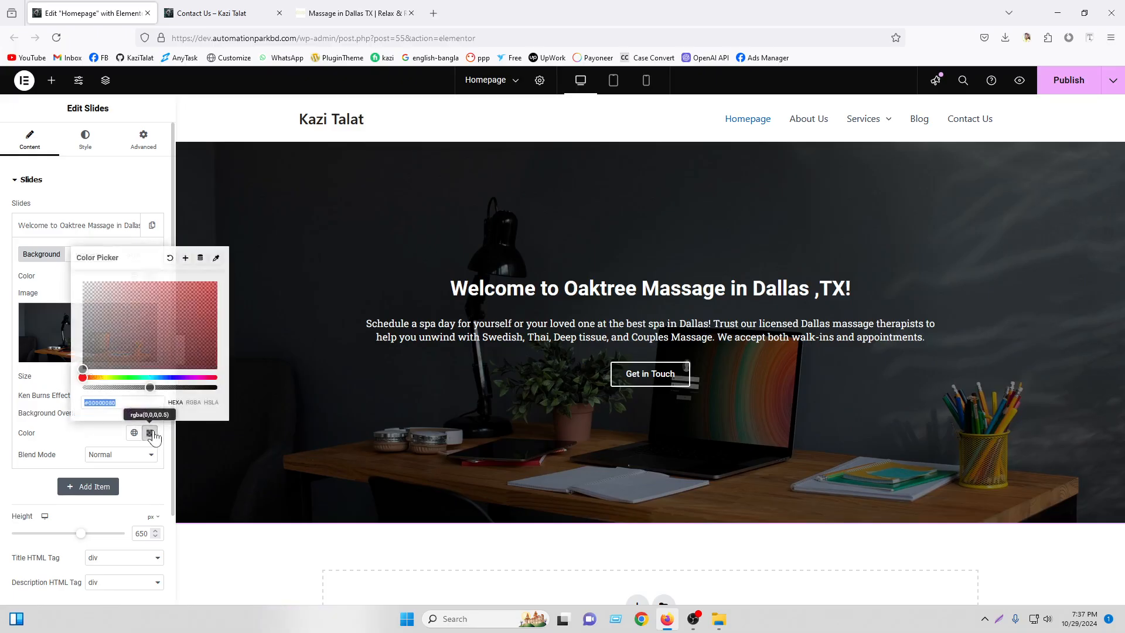
left_click(170, 259)
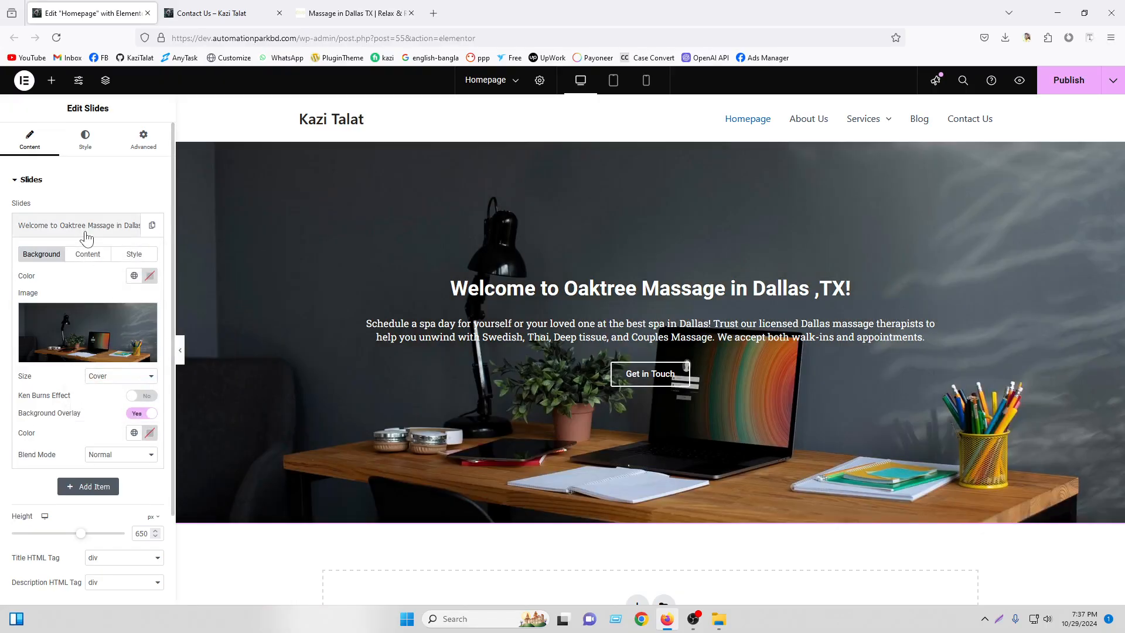
Try black (#000000) as the text color of the slide title
left_click(85, 149)
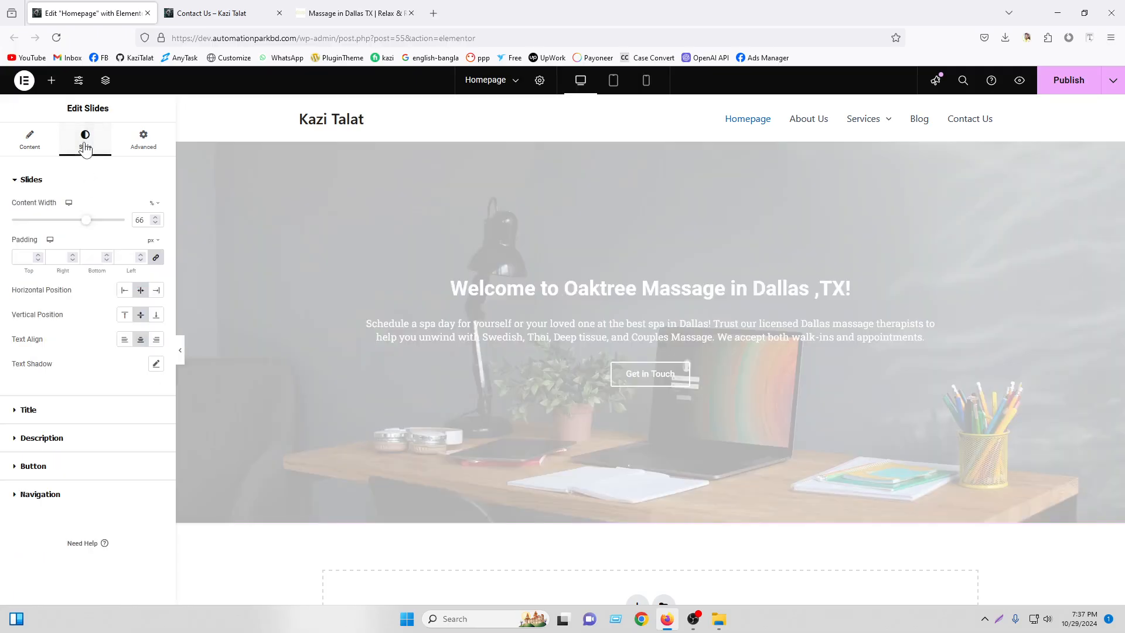
left_click(74, 407)
left_click(156, 272)
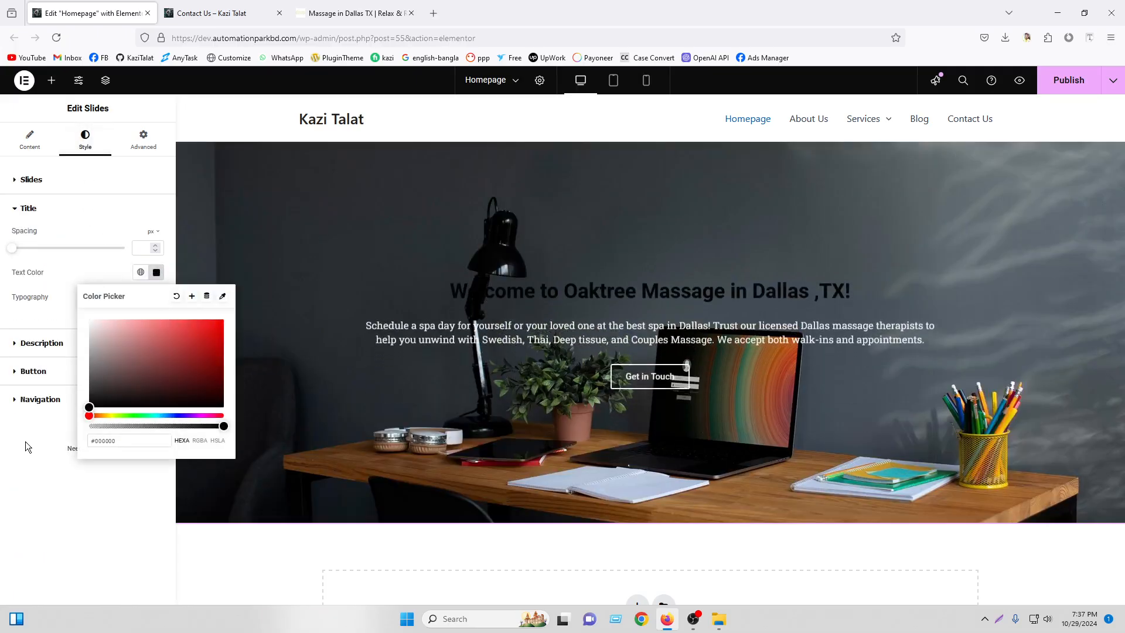
left_click(23, 463)
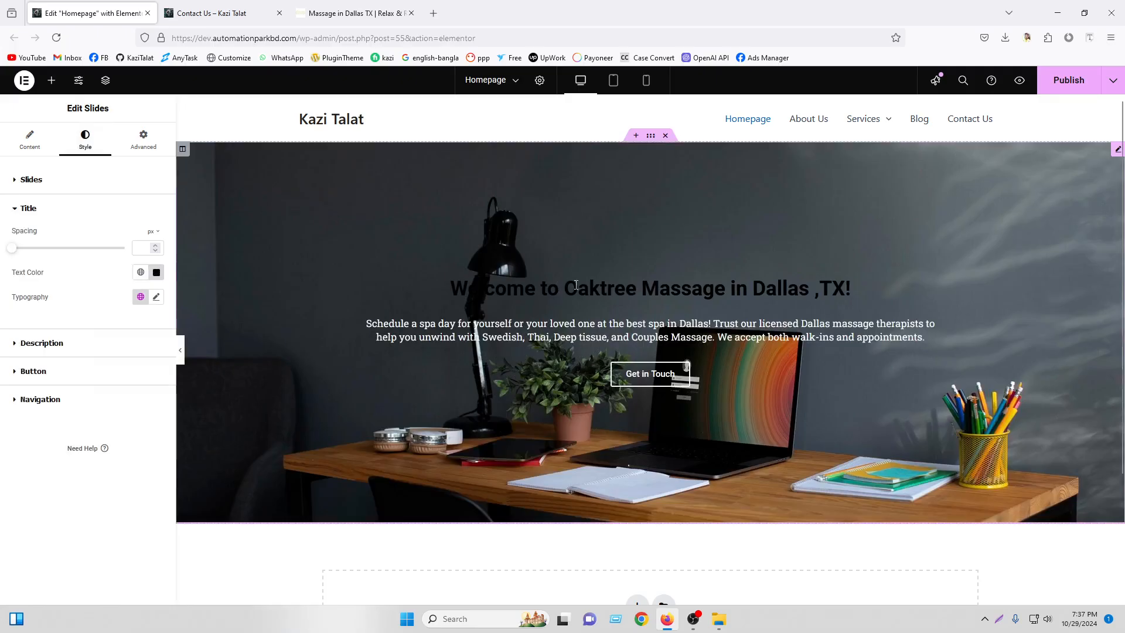
Try a semi-transparent white background overlay on slide 1, and clear the overlay color again
left_click(30, 140)
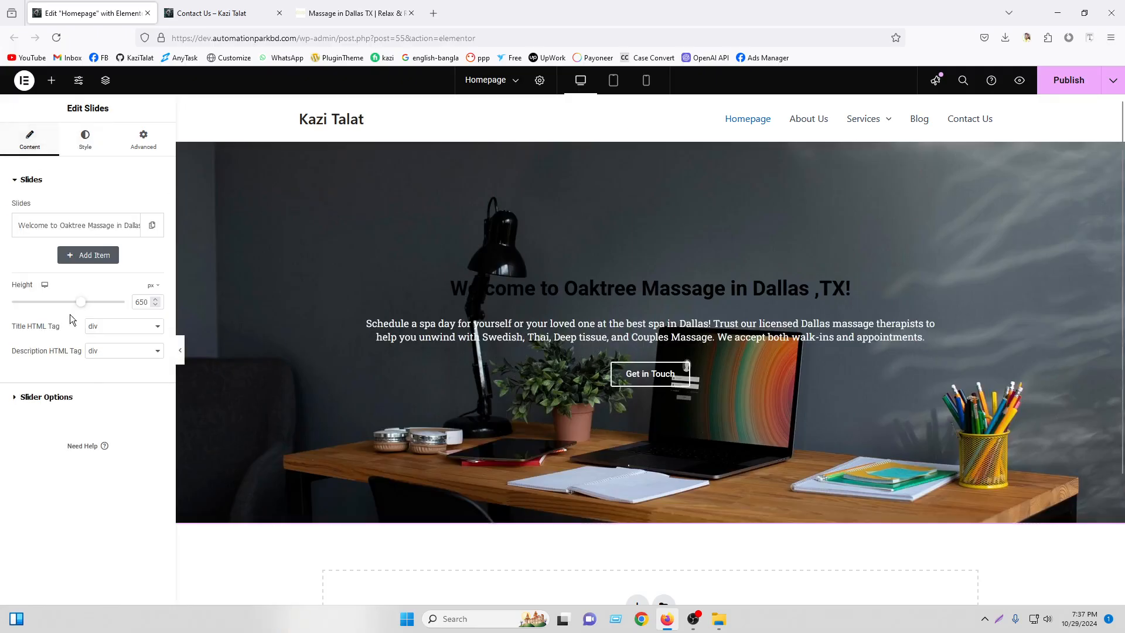
left_click(82, 227)
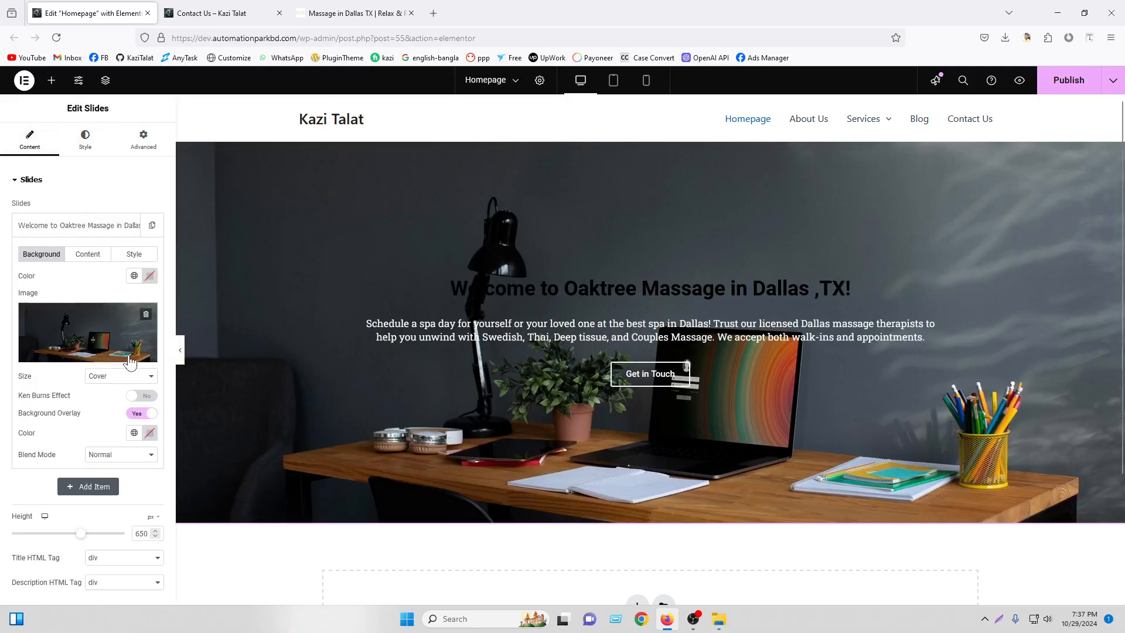
left_click(149, 432)
left_click_drag(149, 370, 79, 275)
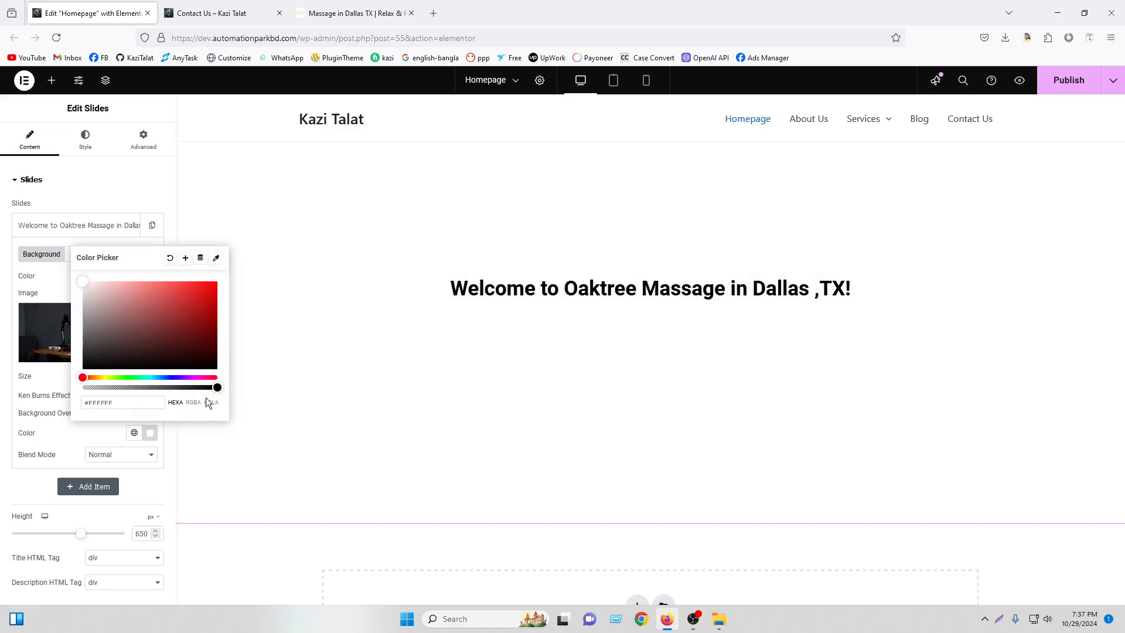
left_click_drag(216, 387, 171, 387)
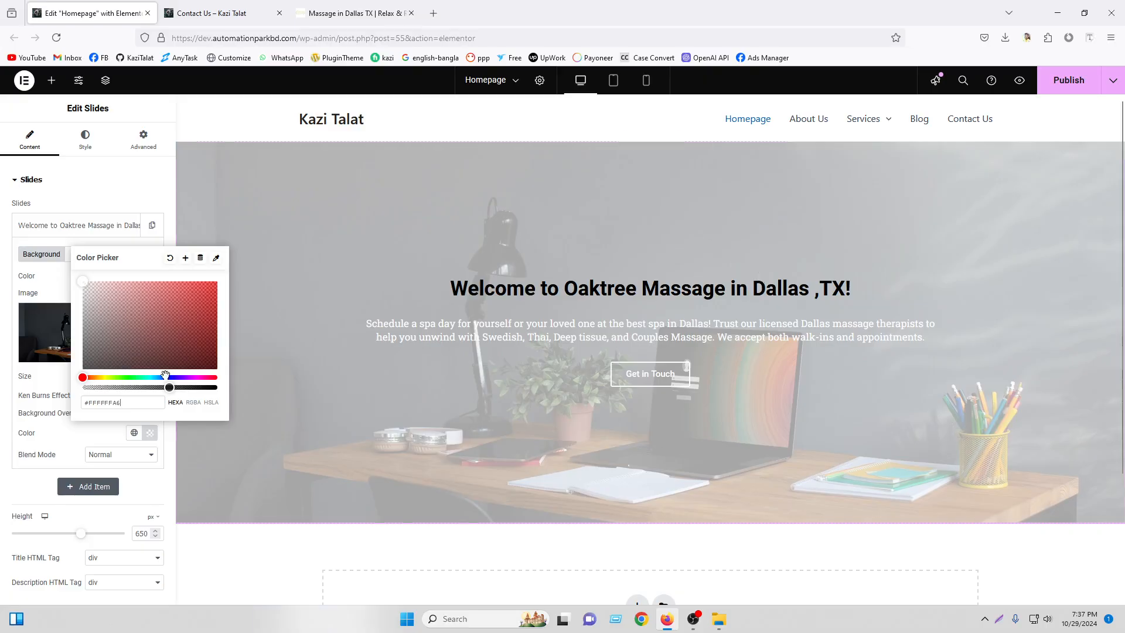
left_click(170, 258)
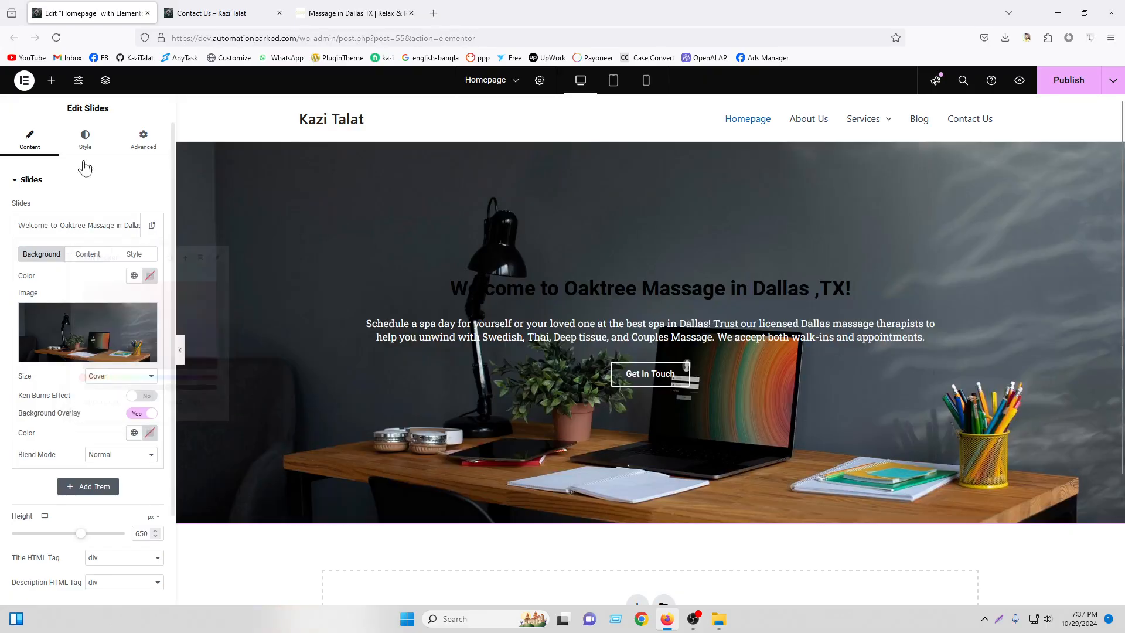
Reset the slide title's text color to its default
left_click(85, 140)
left_click(82, 412)
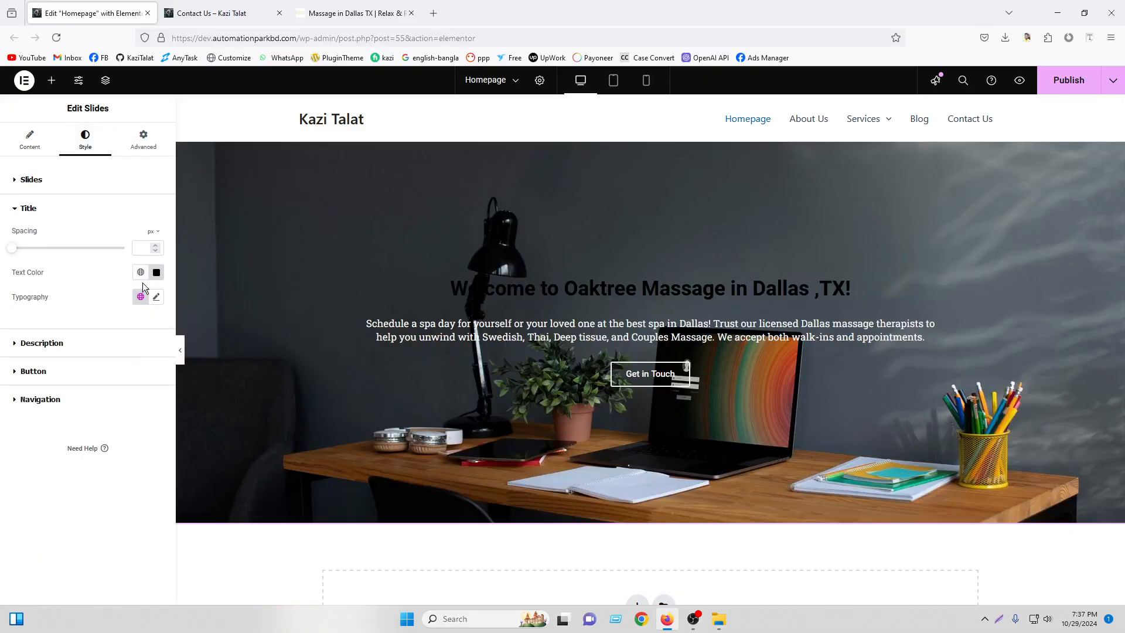
left_click(155, 271)
left_click(177, 299)
Set slide 1's background overlay color to semi-transparent black
left_click(28, 142)
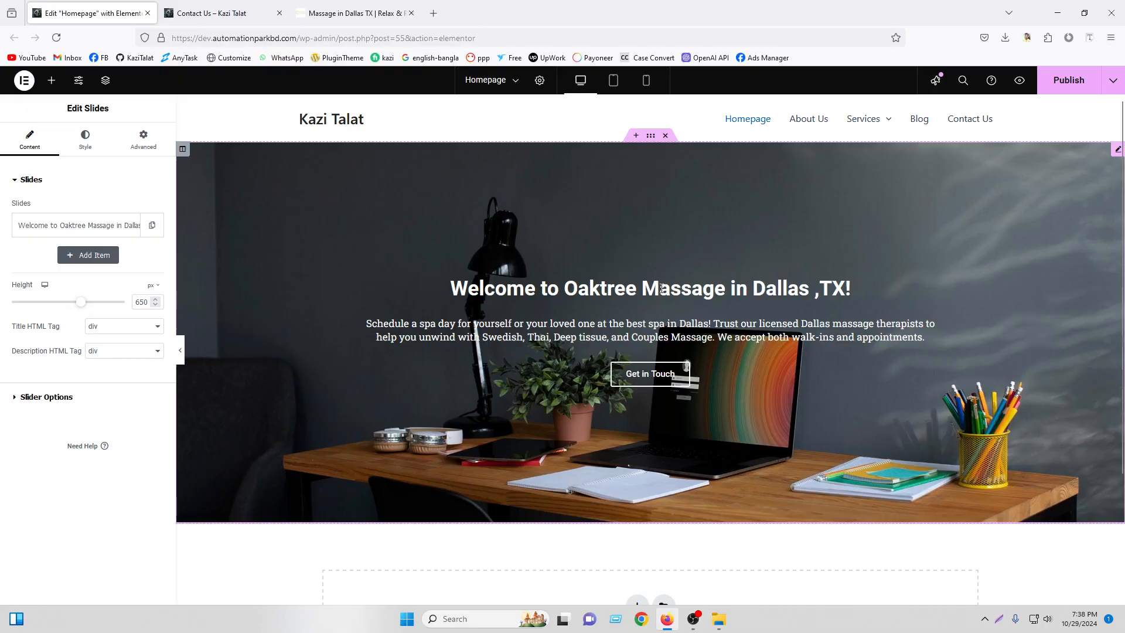
left_click(76, 225)
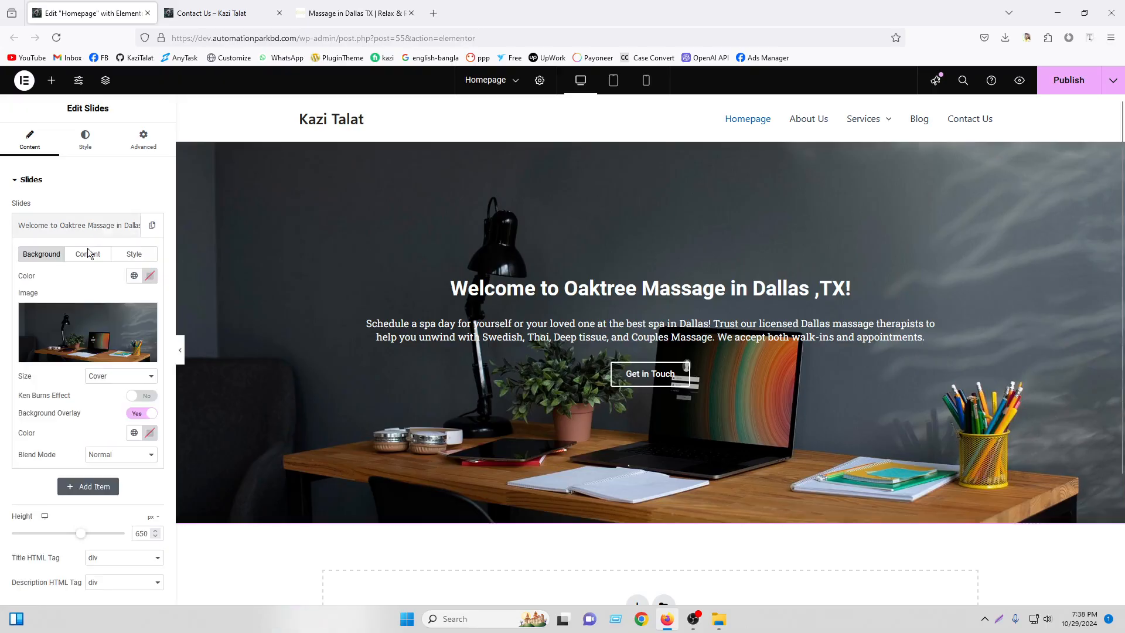
left_click(149, 433)
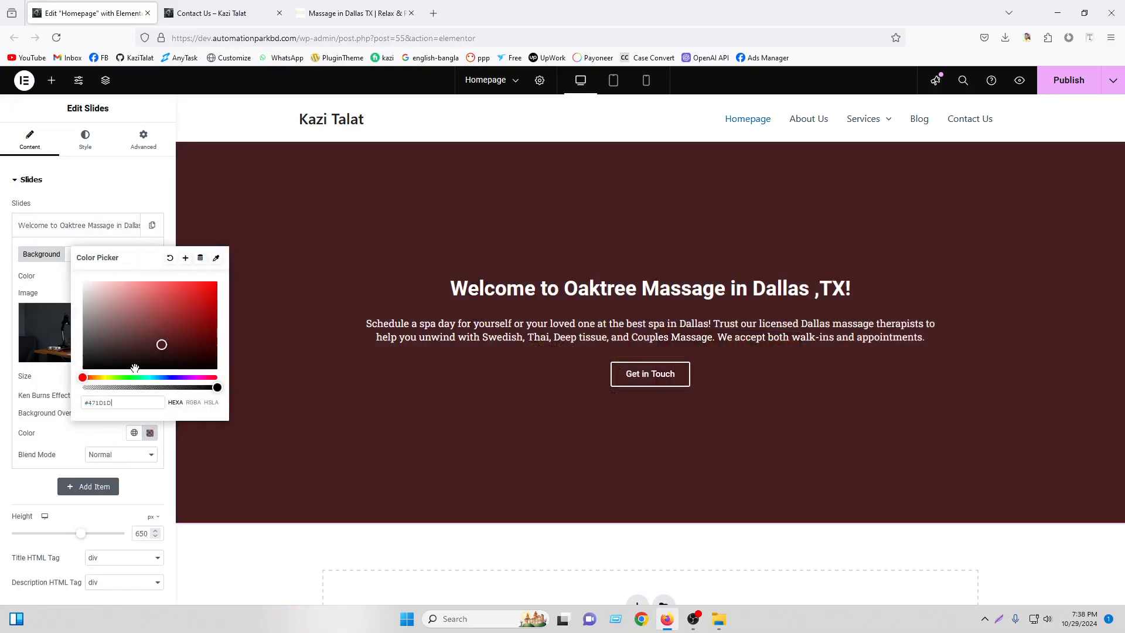
left_click_drag(216, 386, 145, 388)
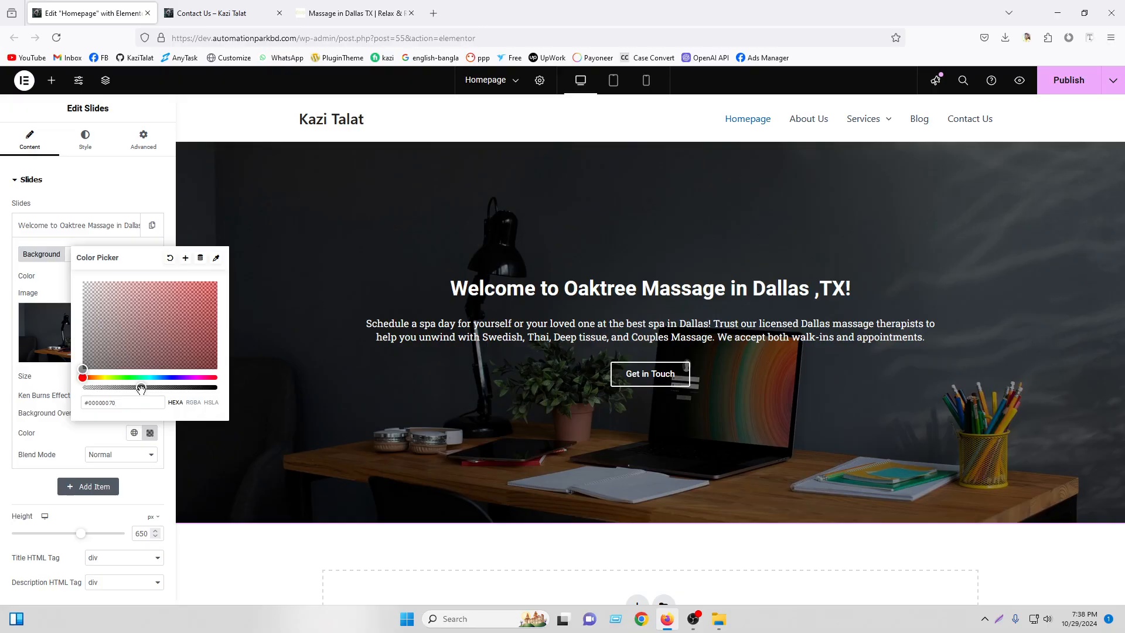
left_click(1, 365)
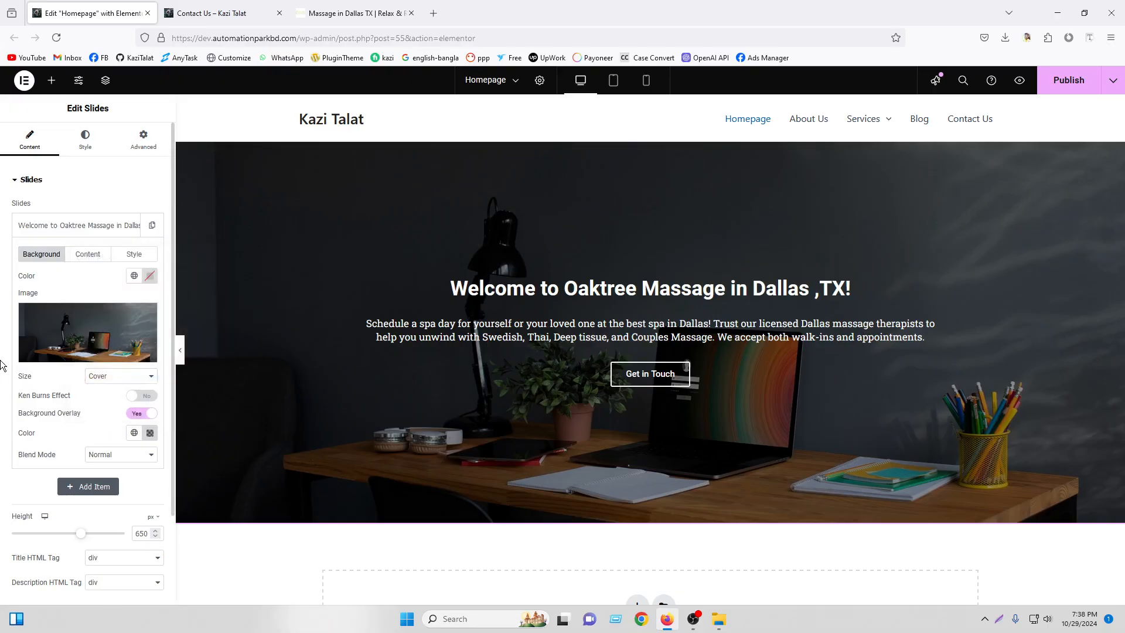
Try the Multiply, Hue, Overlay, Screen and Color blend modes on slide 1's background overlay and return it to Normal
left_click(116, 454)
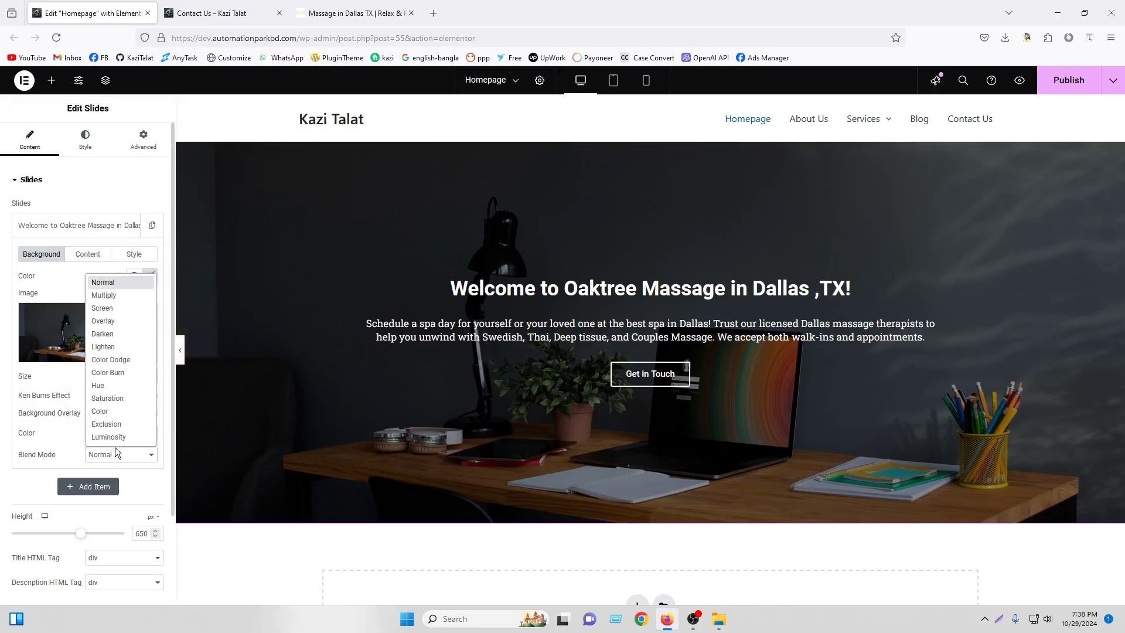
left_click(103, 295)
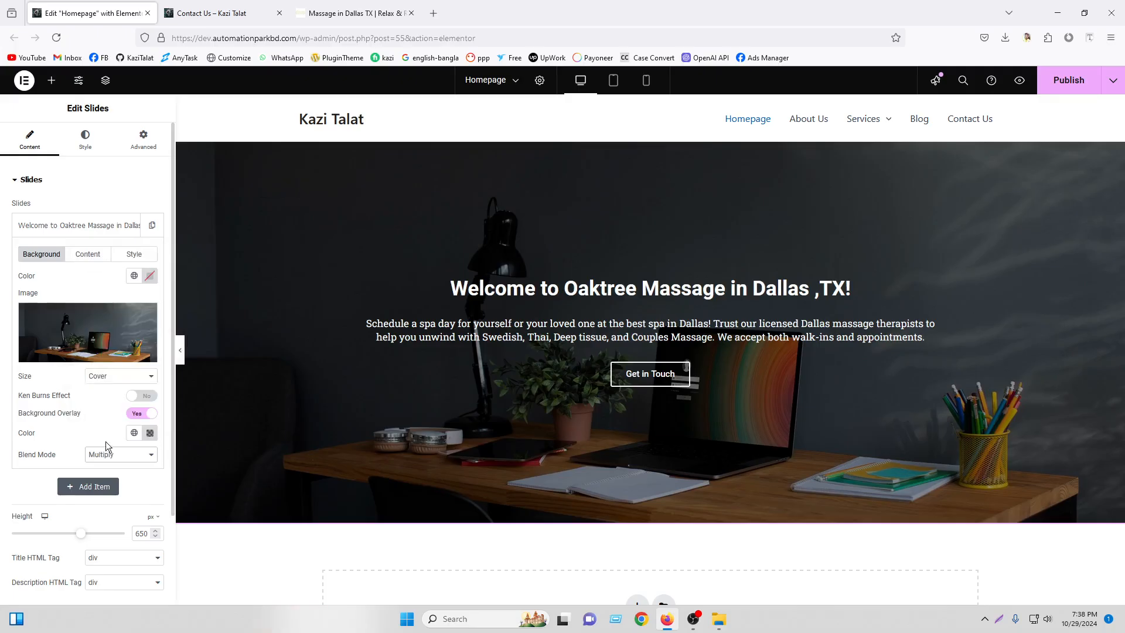
left_click(109, 454)
left_click(114, 286)
left_click(121, 457)
left_click(125, 386)
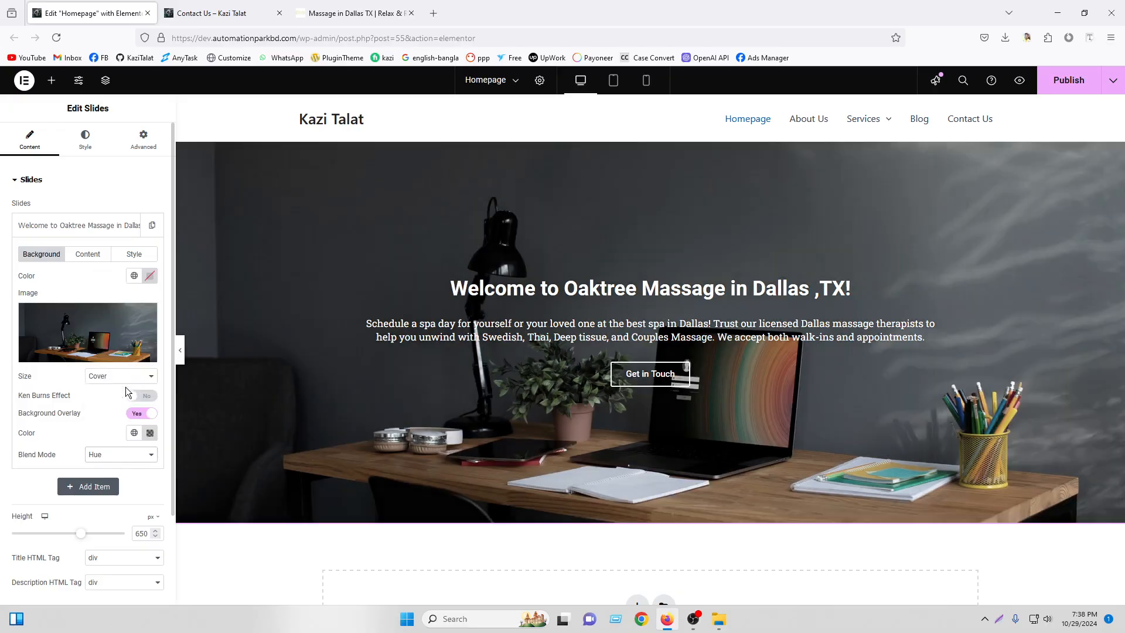
left_click(123, 456)
left_click(141, 323)
left_click(139, 455)
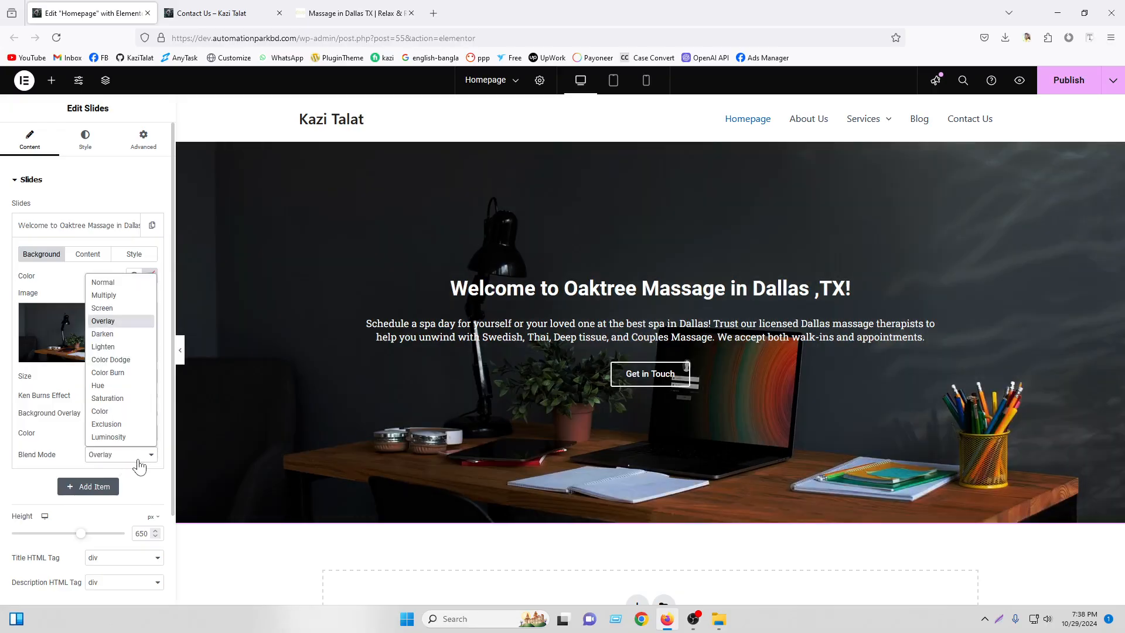
left_click(142, 307)
left_click(111, 459)
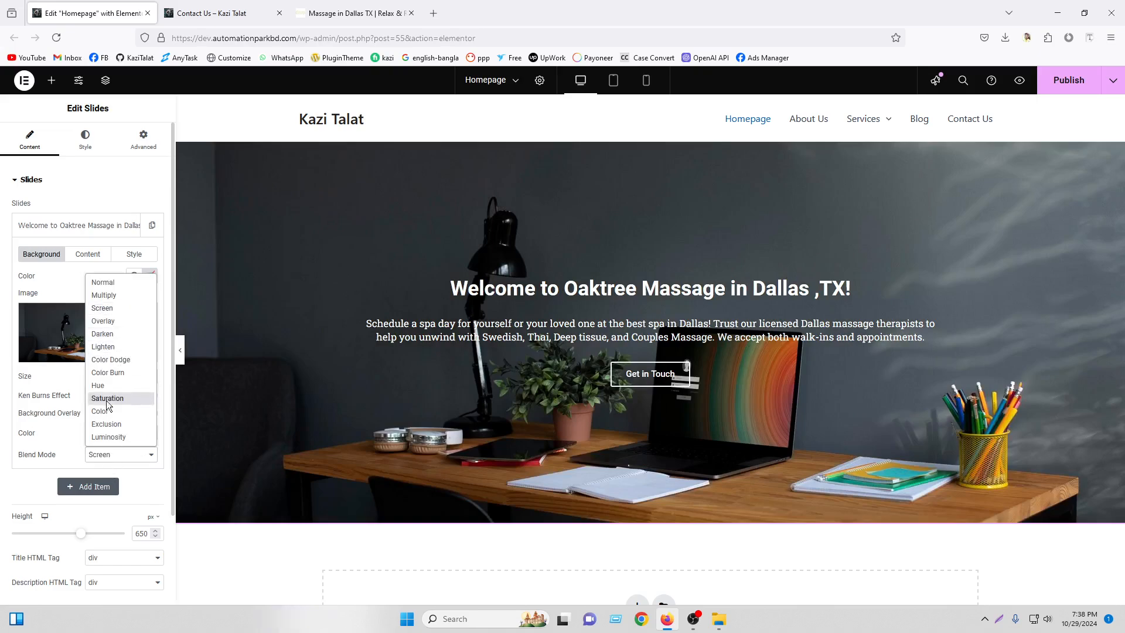
left_click(111, 412)
left_click(111, 461)
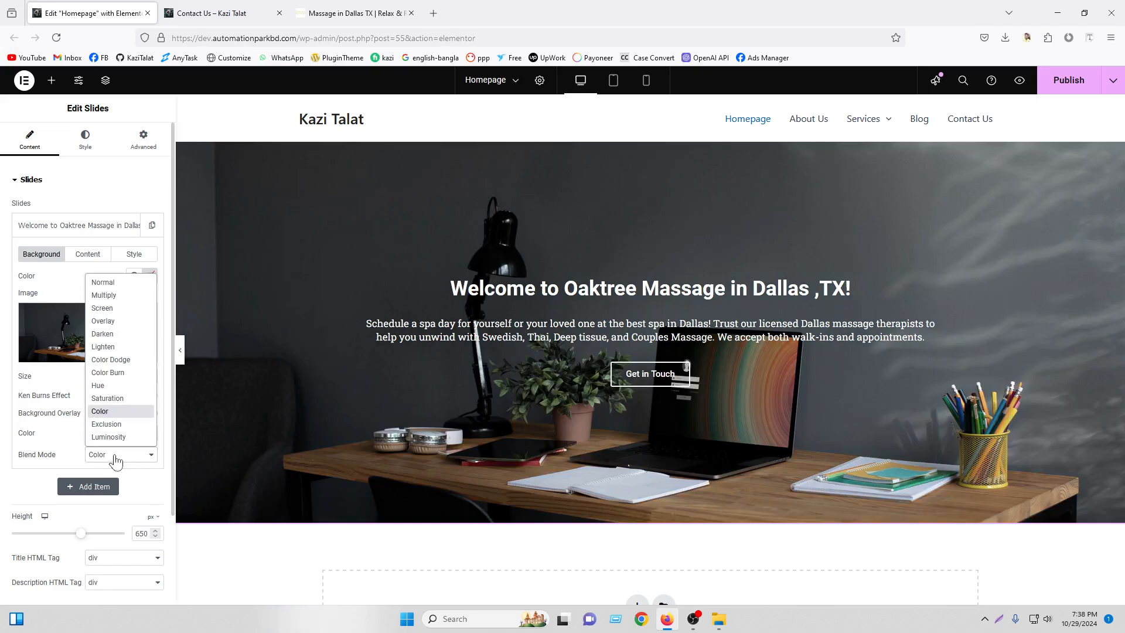
left_click(121, 281)
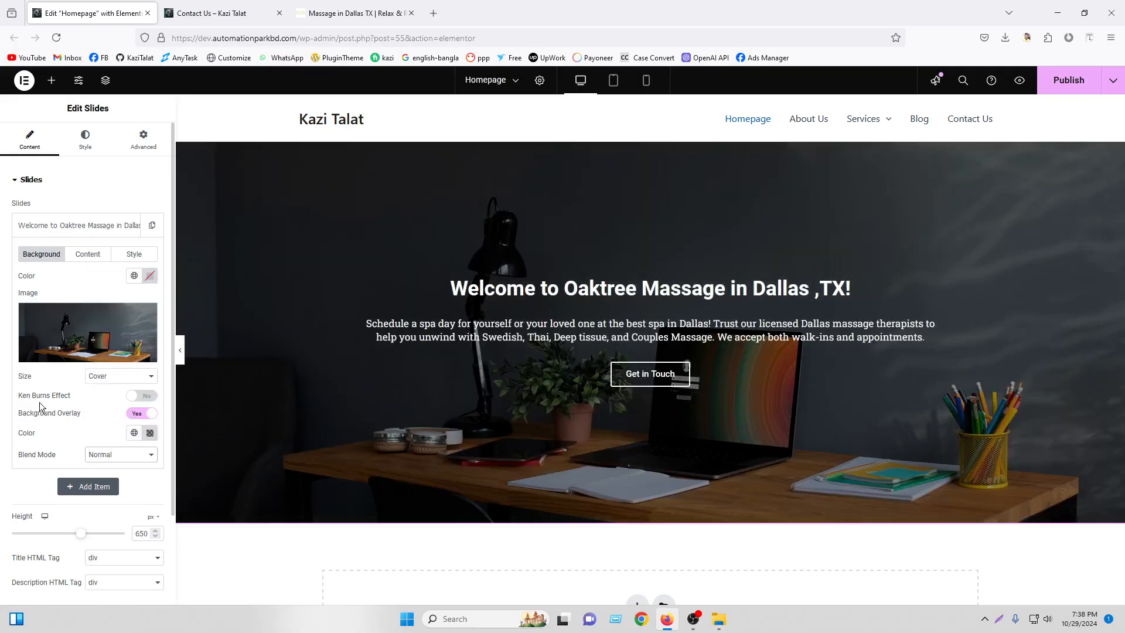
Enable the Ken Burns effect on slide 1, compare zoom directions In and Out, and leave it on In
left_click(139, 402)
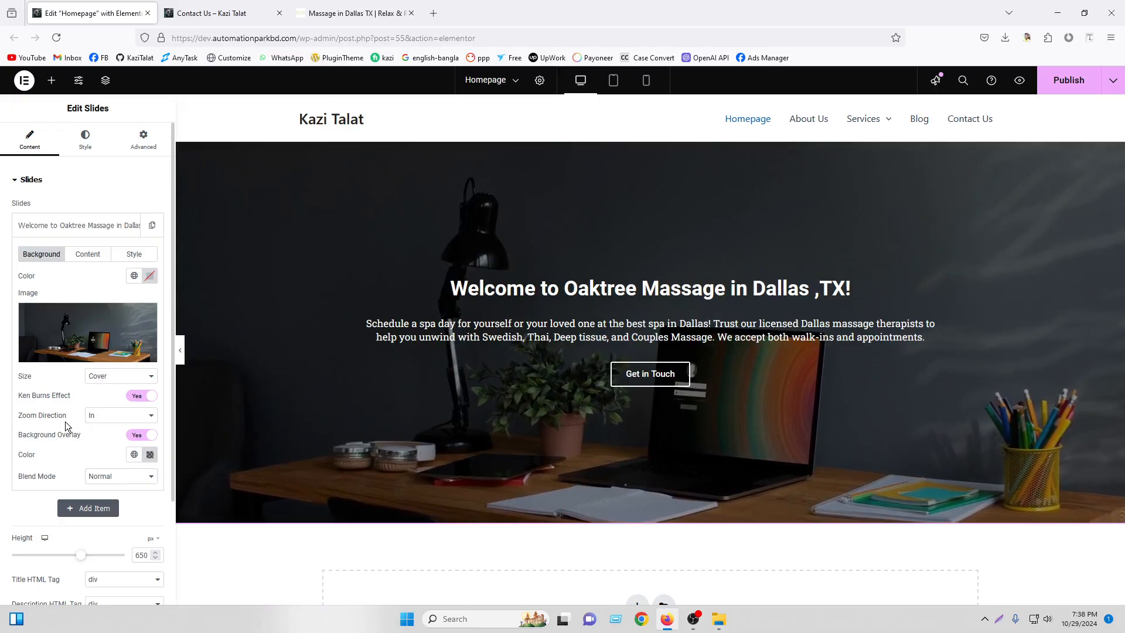
left_click(119, 416)
left_click(117, 440)
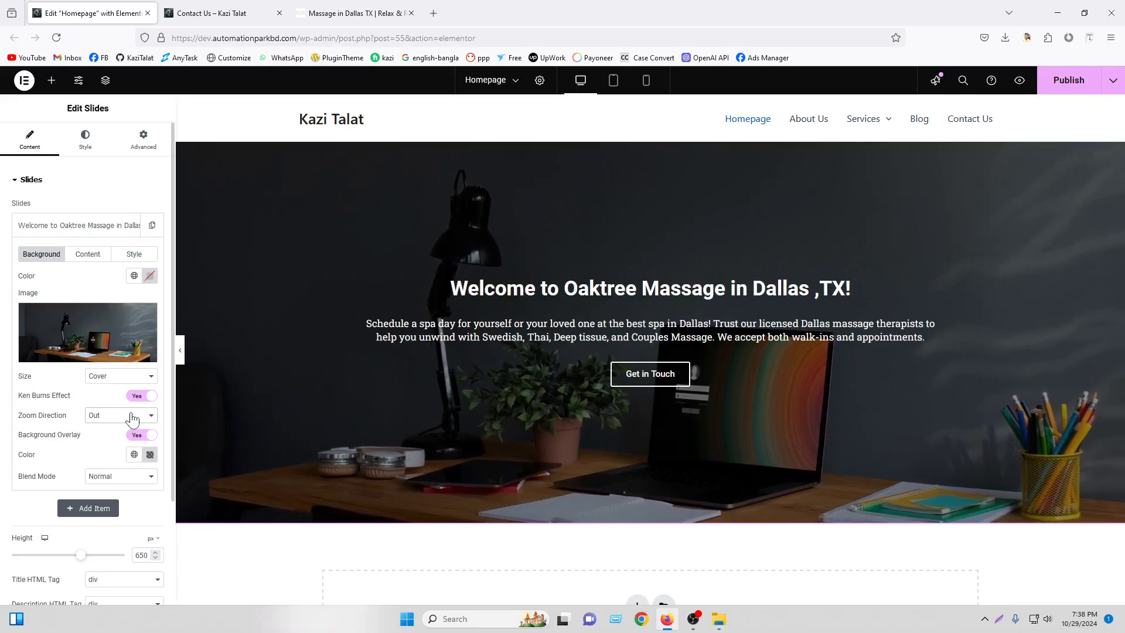
left_click(120, 414)
left_click(125, 431)
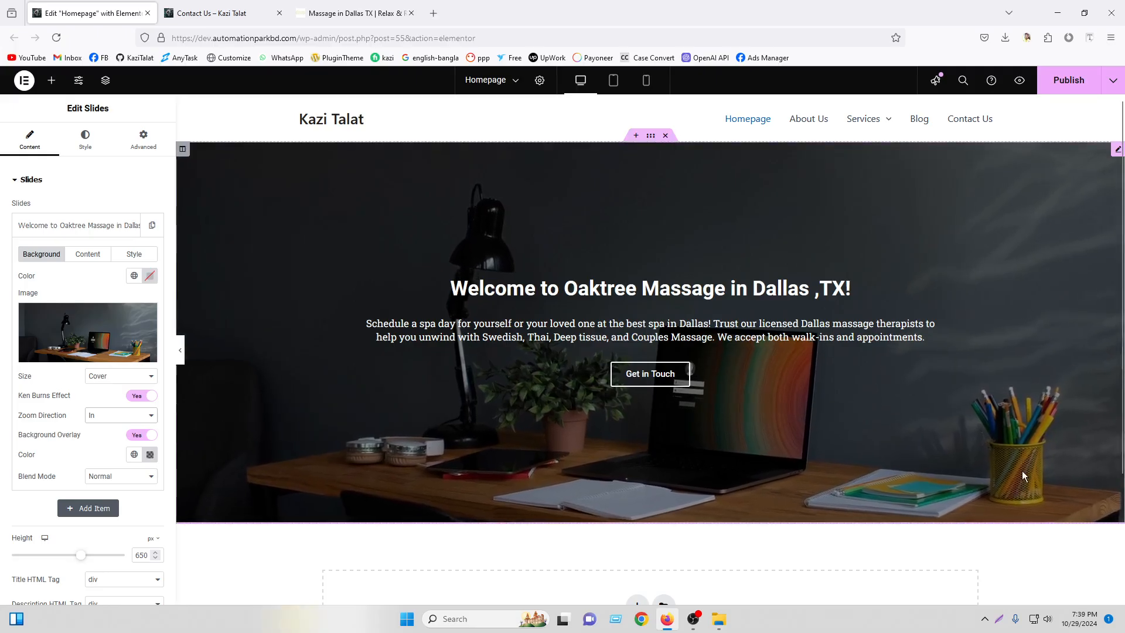
left_click(100, 417)
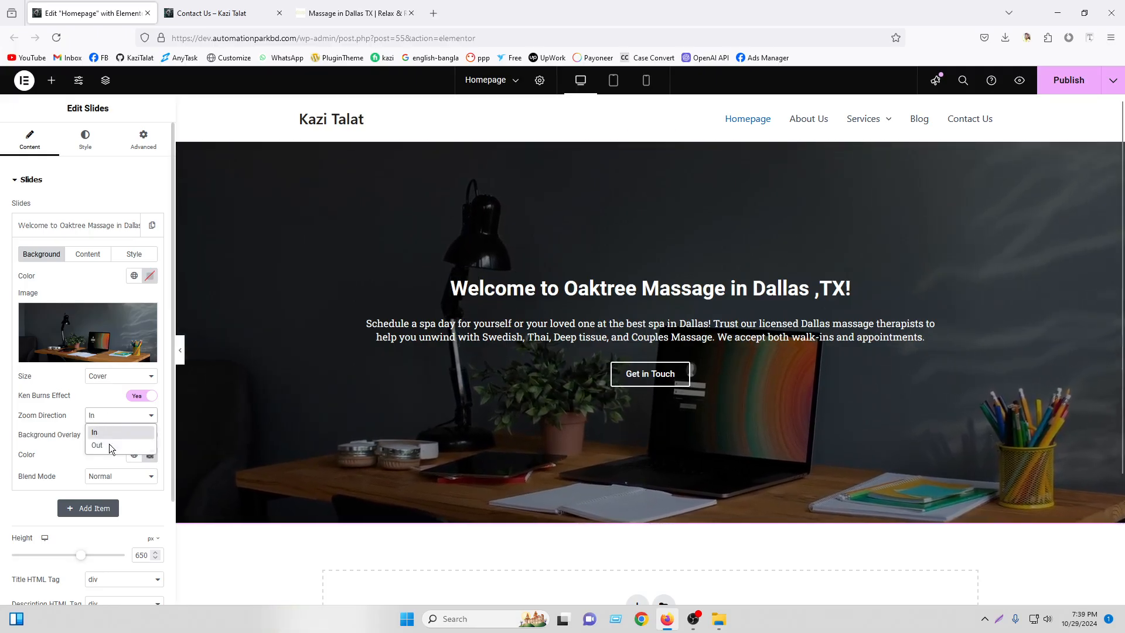
left_click(109, 445)
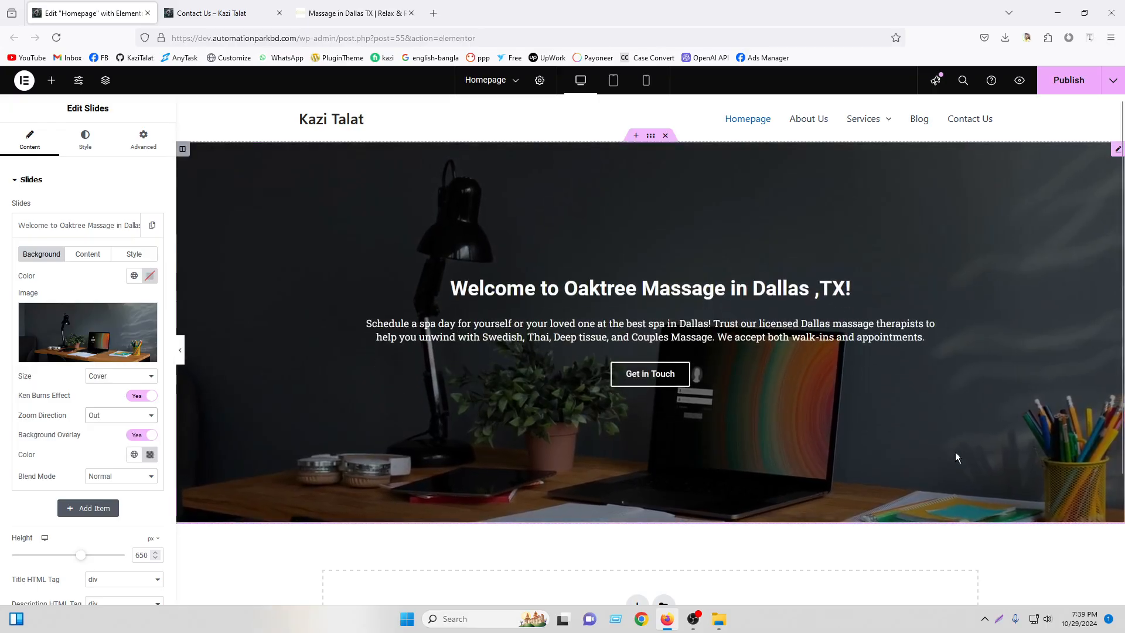
left_click(97, 415)
left_click(97, 433)
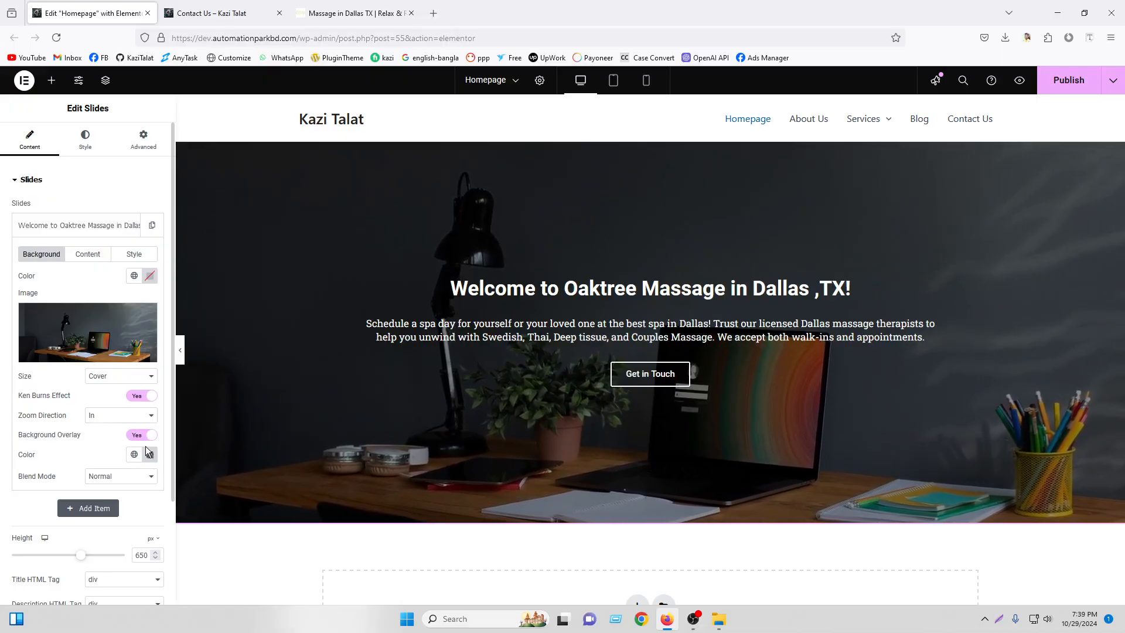
Check slide 1's content settings, collapse the slide and duplicate it twice to make three slides
left_click(92, 256)
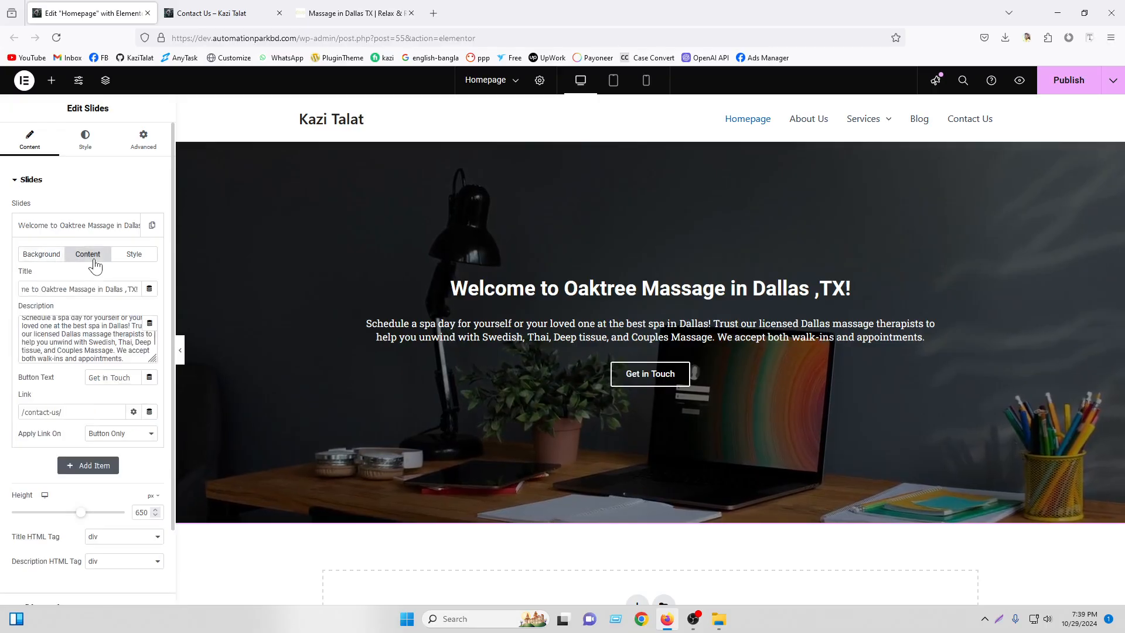
left_click(99, 222)
left_click(152, 225)
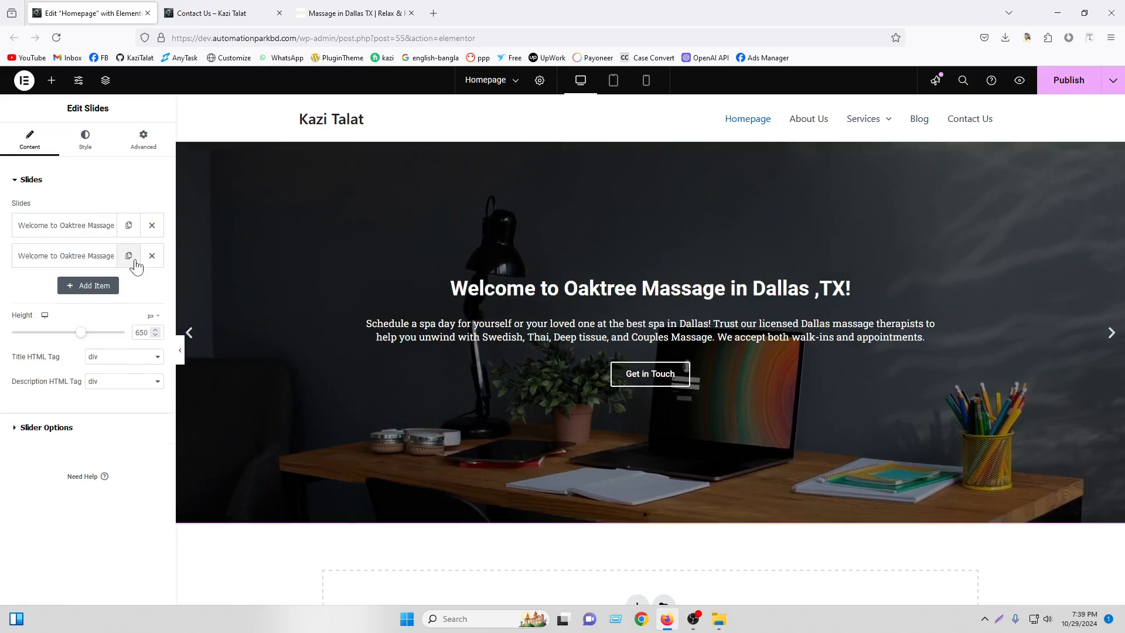
left_click(129, 256)
Replace slide 2's background image with the office desk and chair photo from the media library
left_click(64, 255)
left_click(102, 356)
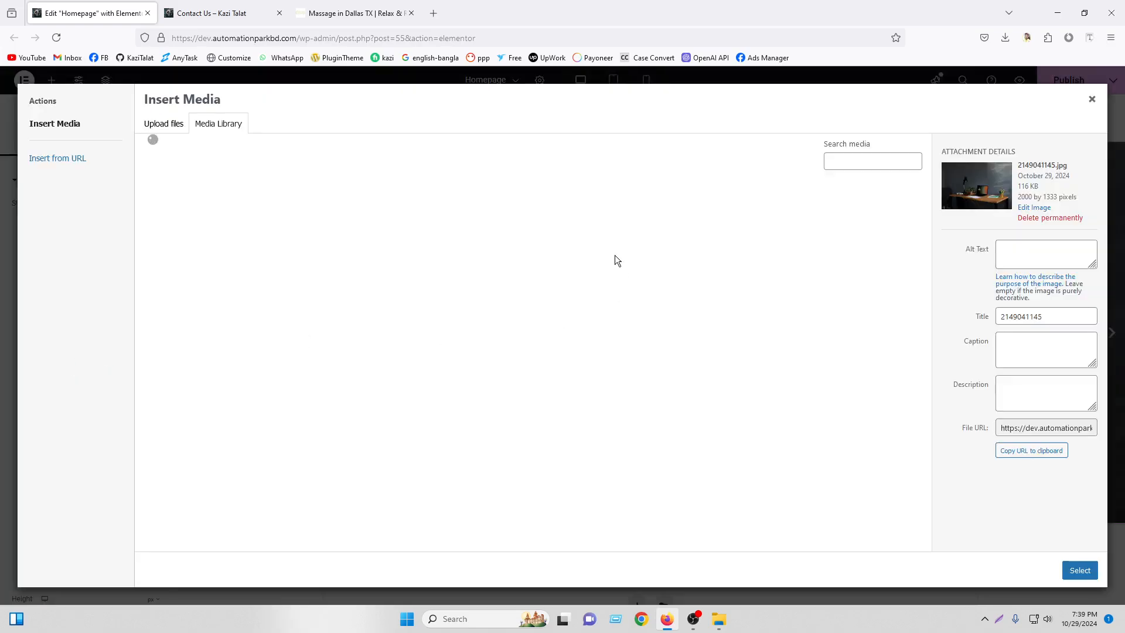
left_click(268, 220)
left_click(1080, 570)
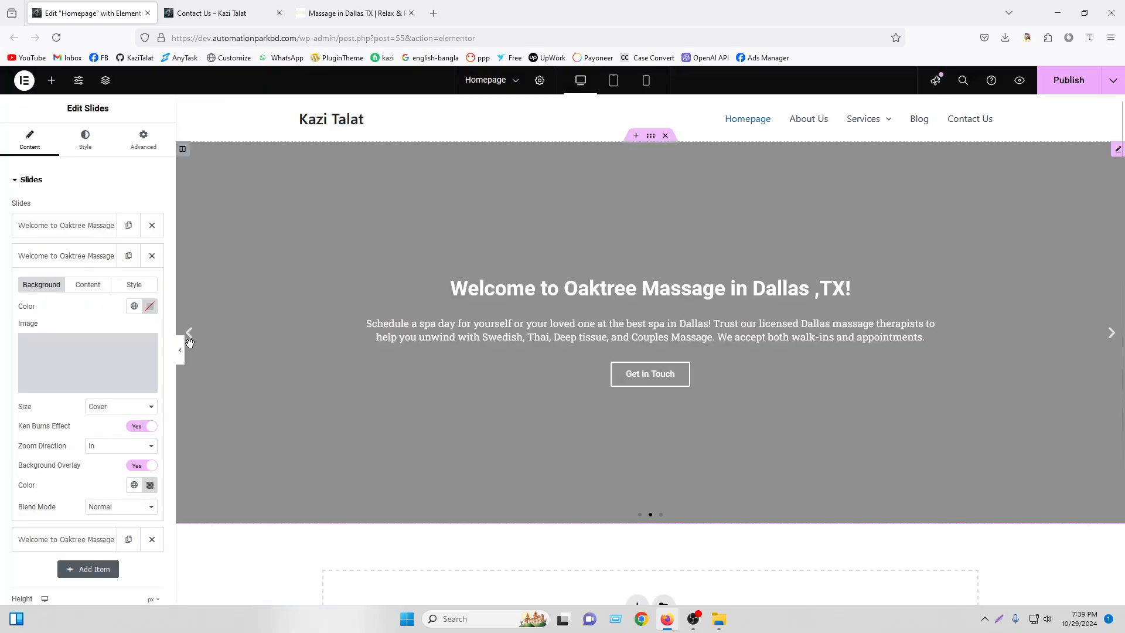
Replace slide 3's background image with 514.jpg from the media library
left_click(88, 258)
left_click(73, 287)
left_click(87, 383)
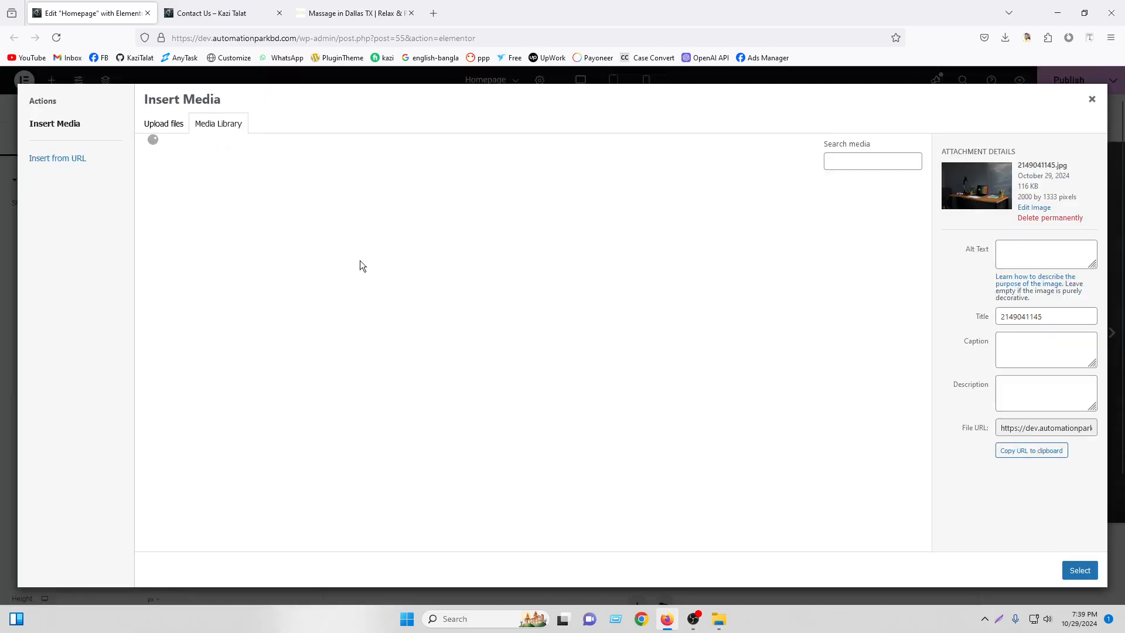
left_click(357, 238)
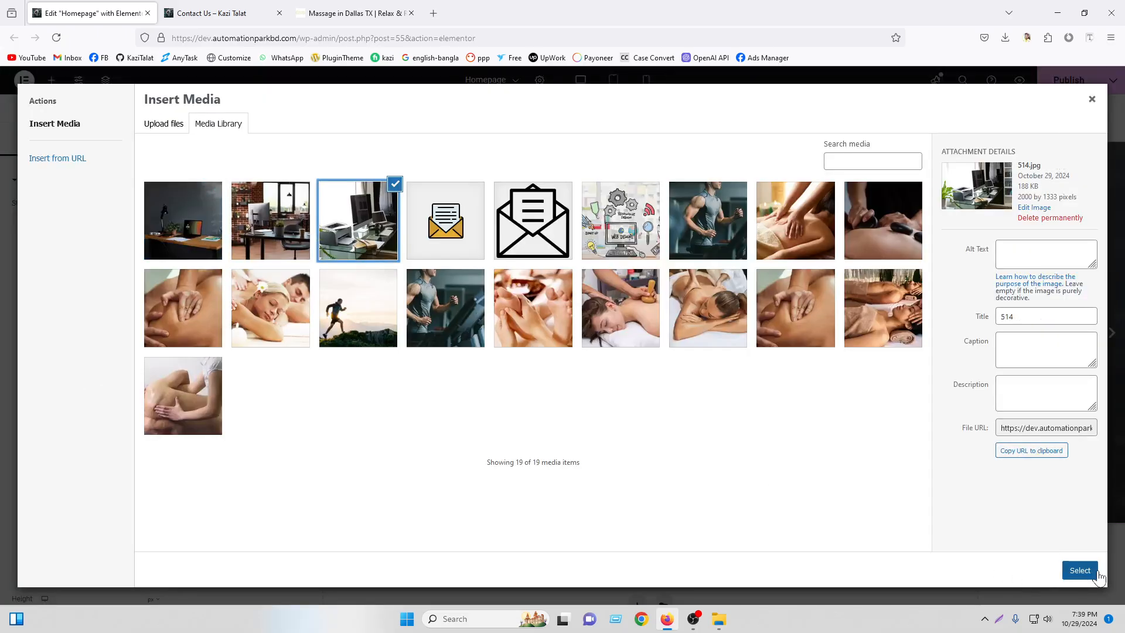
left_click(1079, 570)
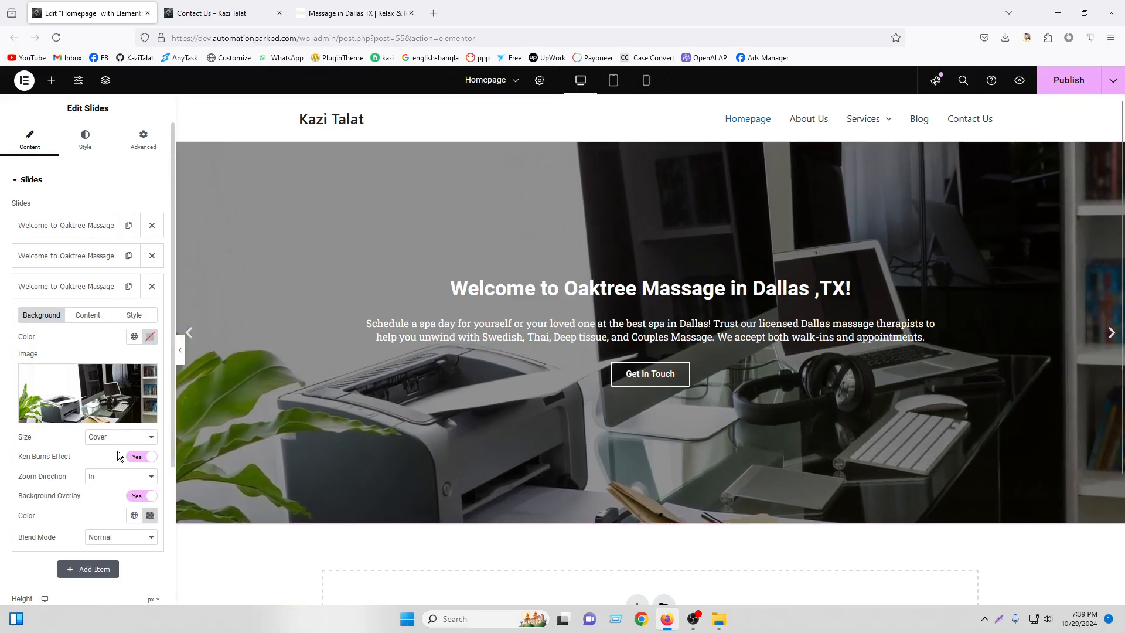
Darken slide 3's background overlay to #00000096 and collapse the slide's settings
left_click(150, 515)
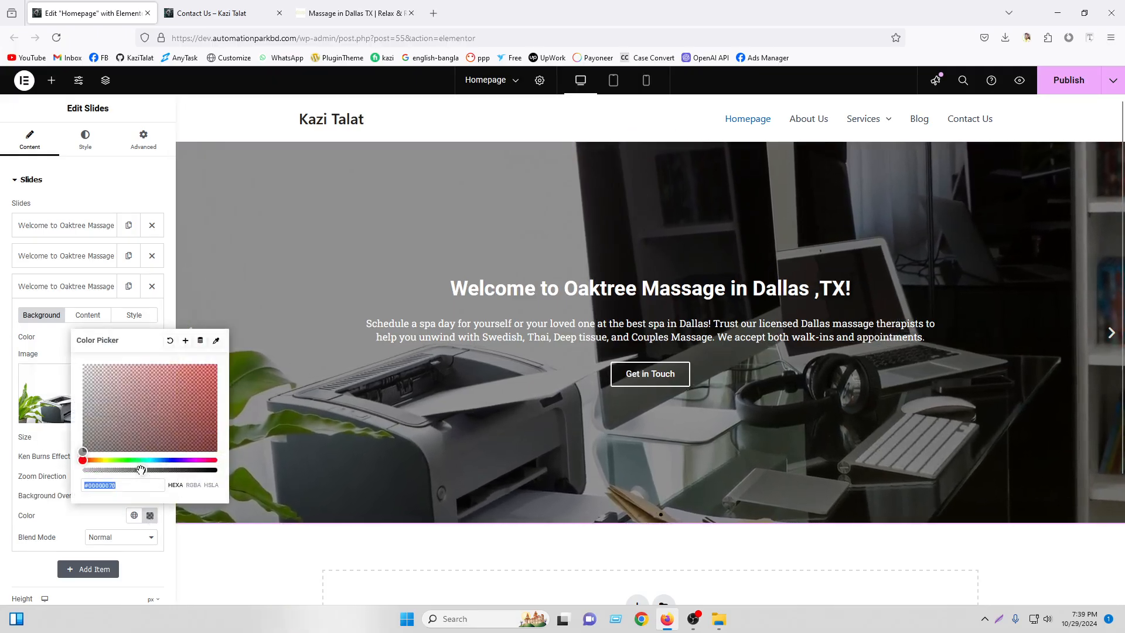
left_click_drag(144, 470, 162, 471)
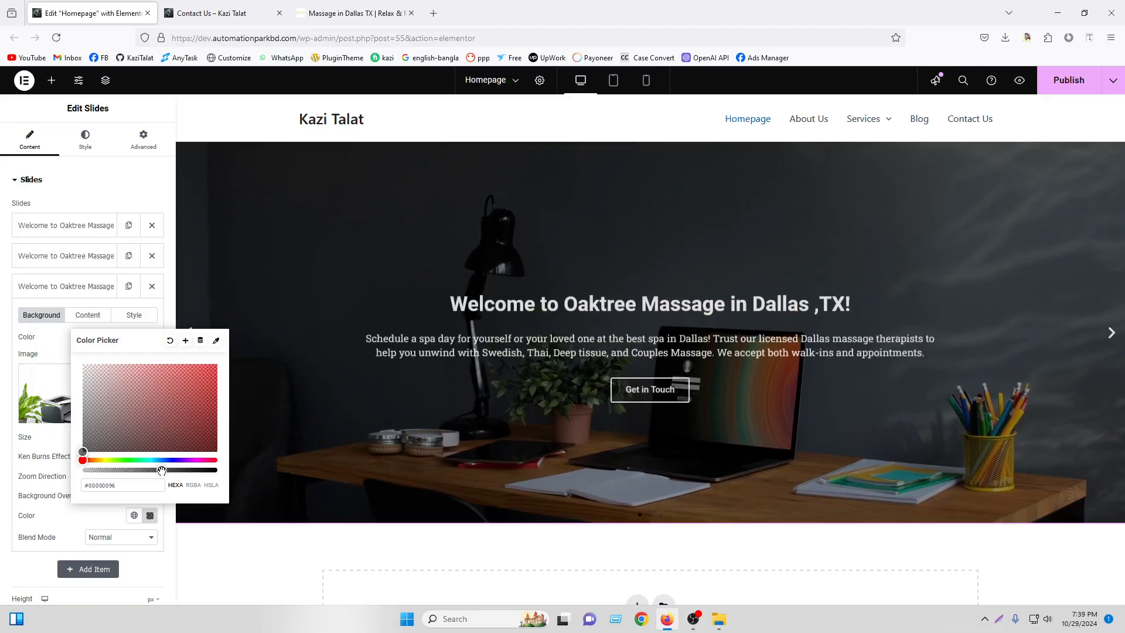
left_click(80, 288)
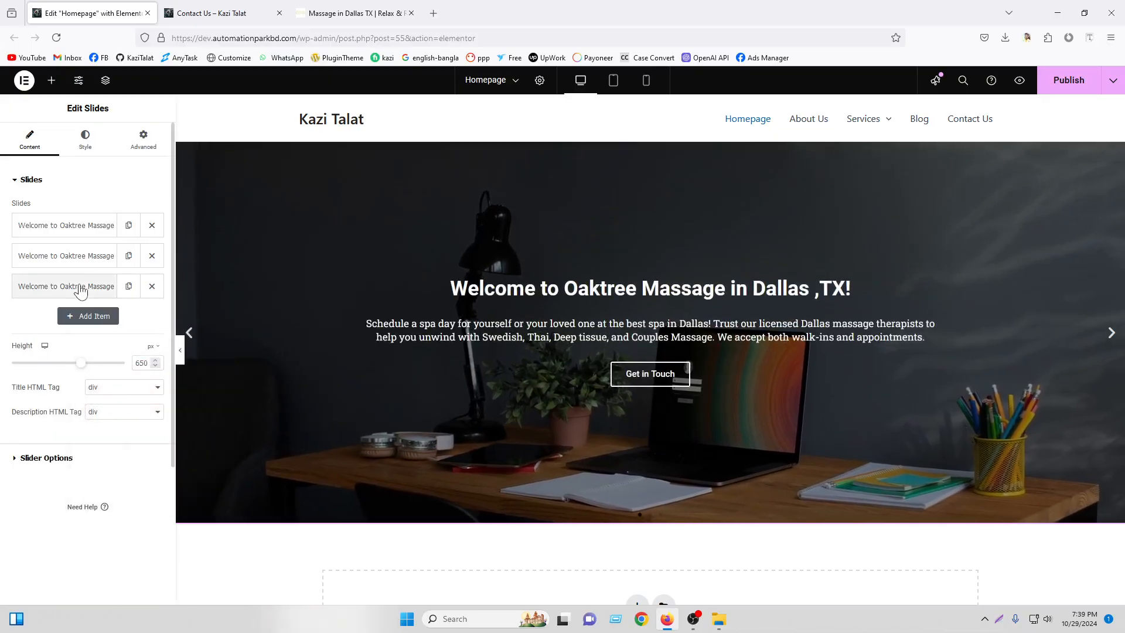
Darken slide 2's background overlay to #0000008C and collapse the slide's settings
left_click(82, 256)
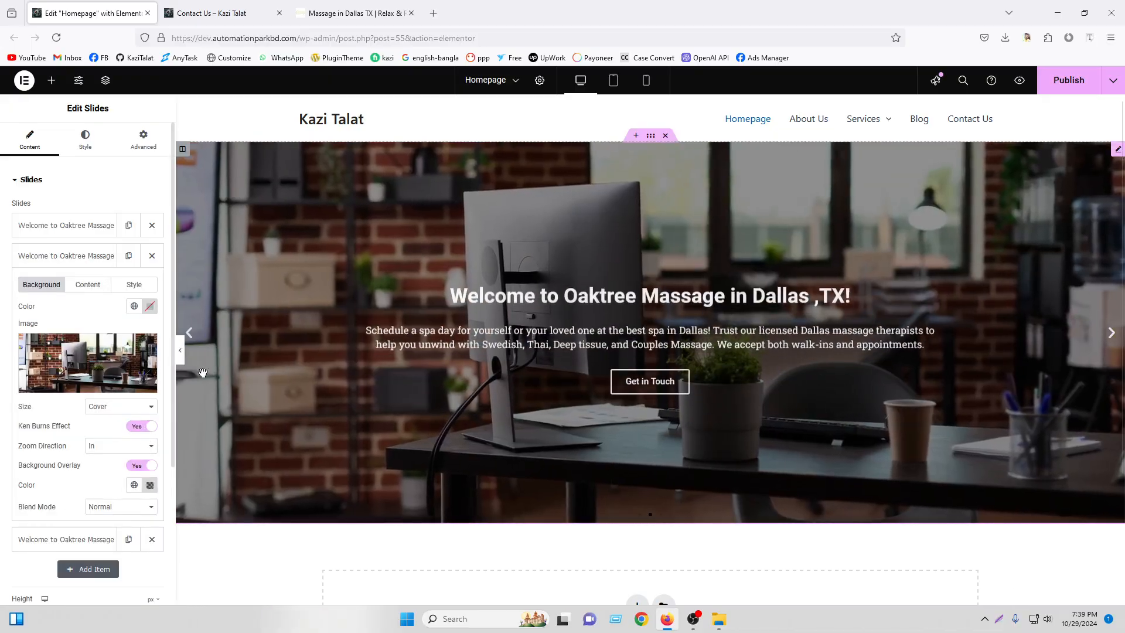
left_click(148, 485)
left_click_drag(141, 439, 157, 440)
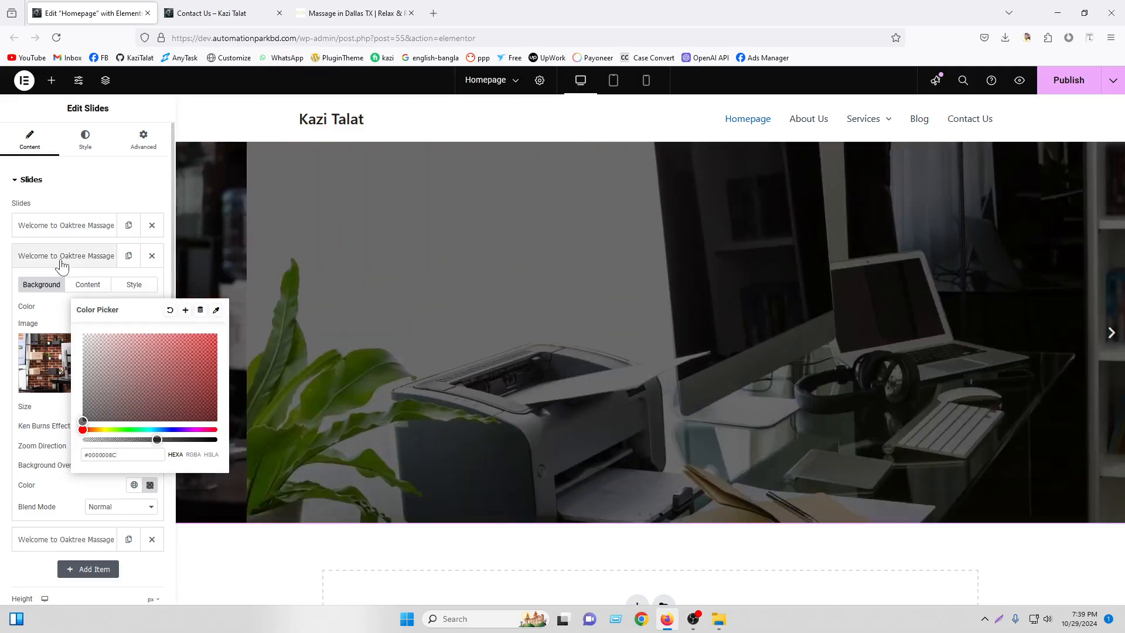
left_click(62, 264)
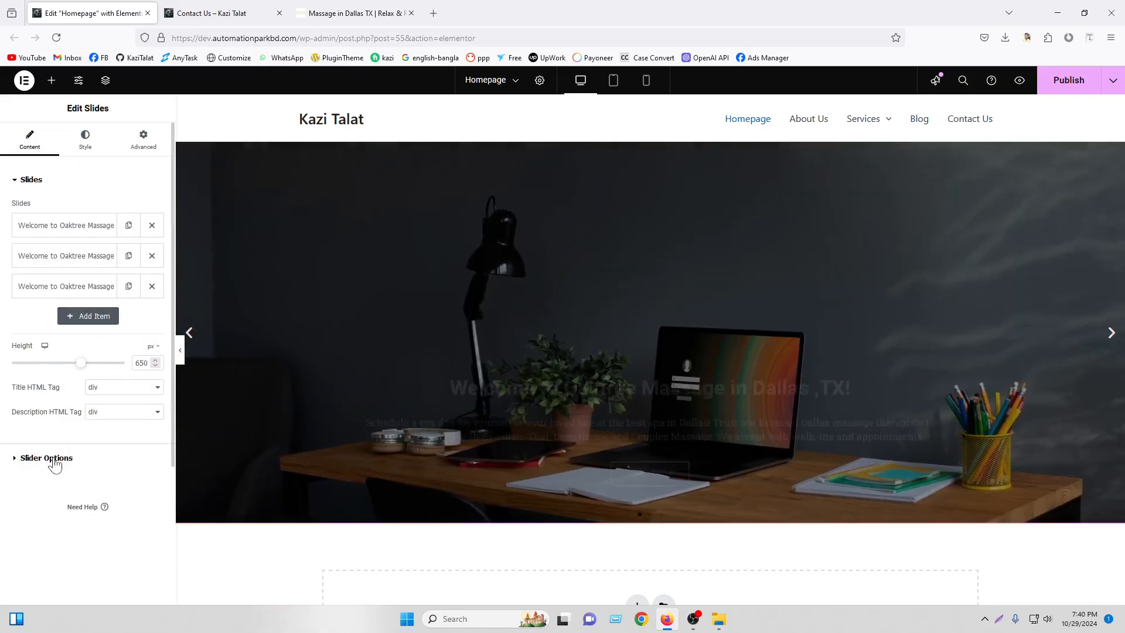
Expand the slider options, preview moving between slides with the arrows and dots, and keep the navigation on Arrows and Dots
left_click(53, 459)
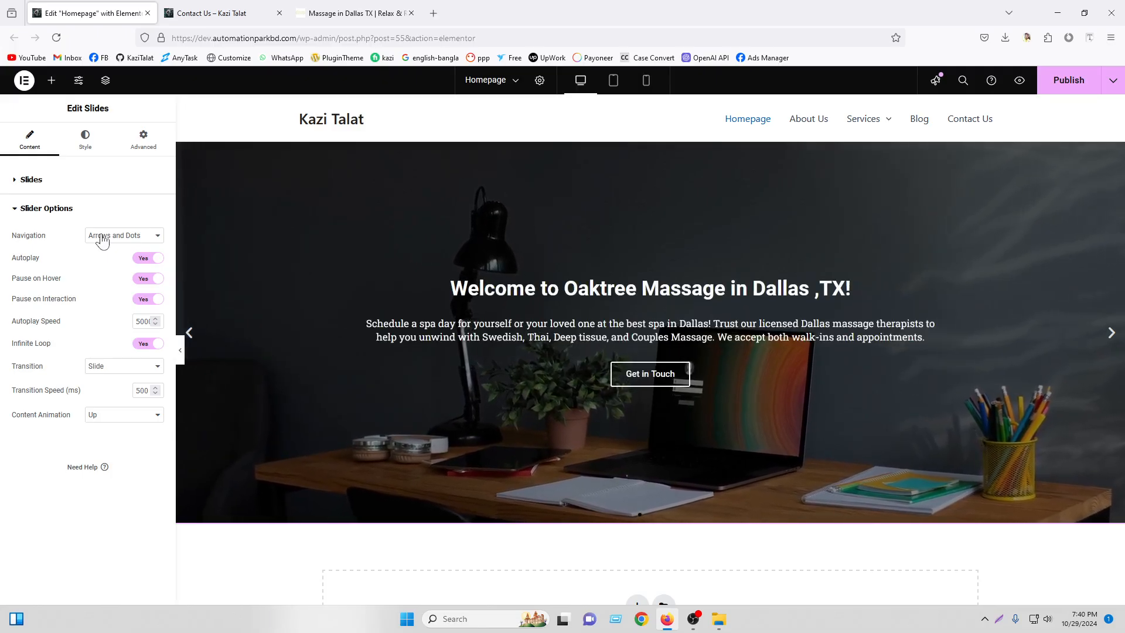
left_click(1111, 333)
left_click(1111, 334)
left_click(1111, 333)
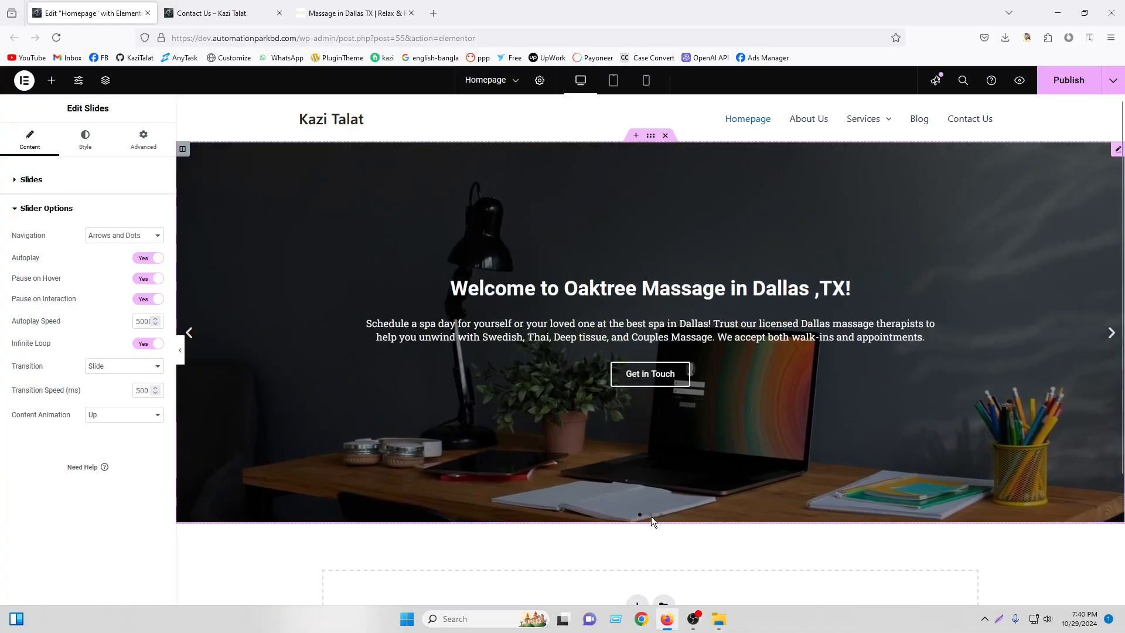
left_click(652, 515)
left_click(651, 514)
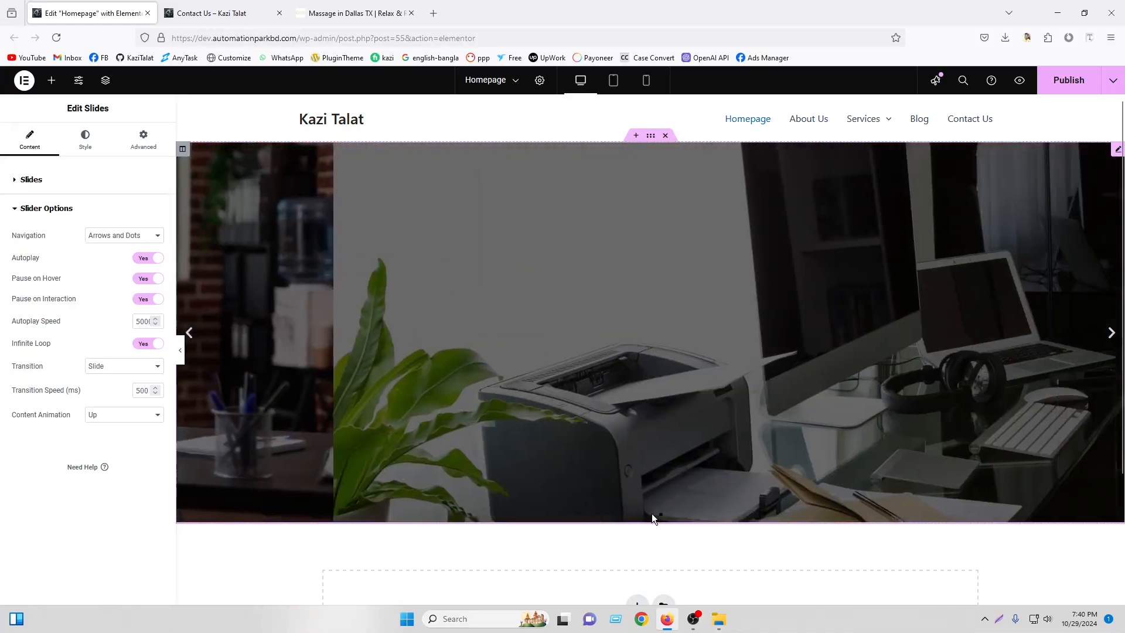
left_click(650, 516)
left_click(650, 515)
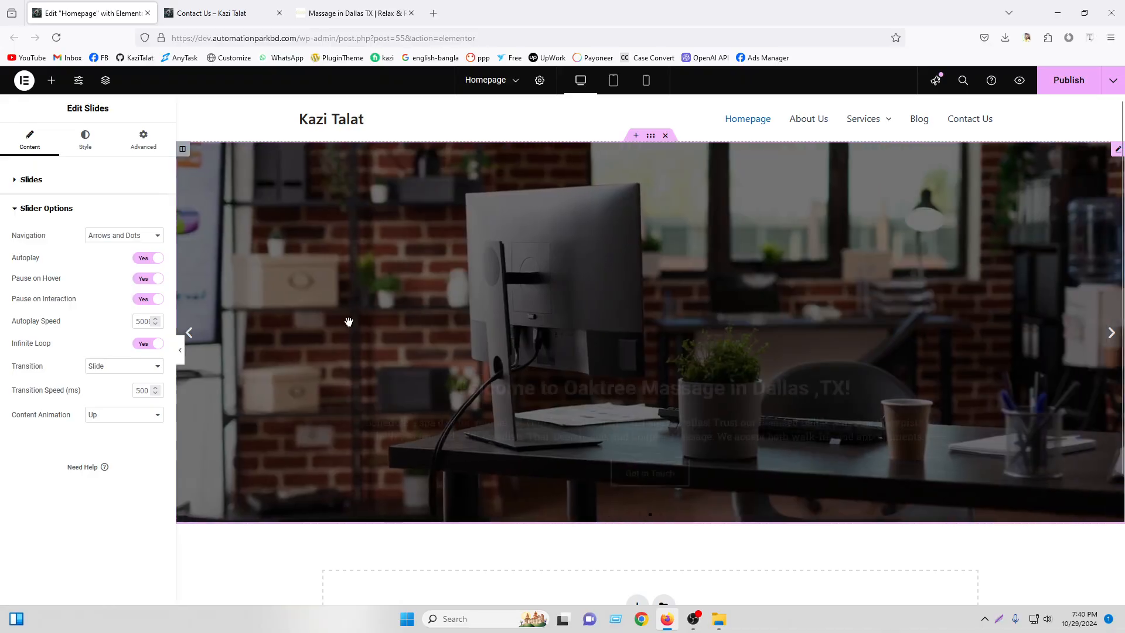
left_click(131, 235)
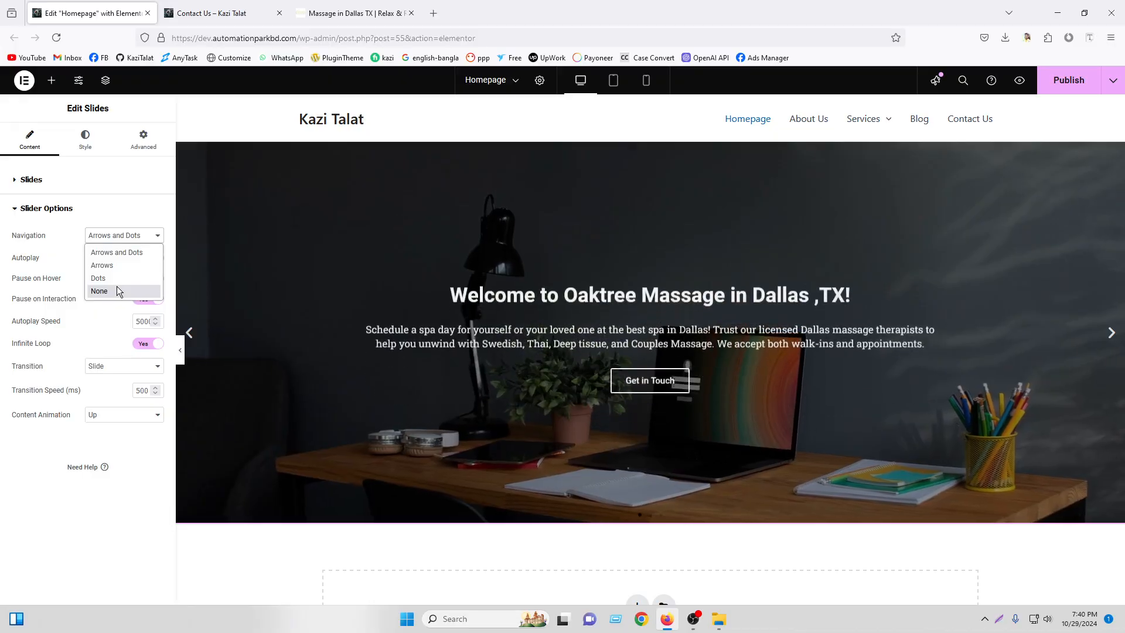
left_click(124, 252)
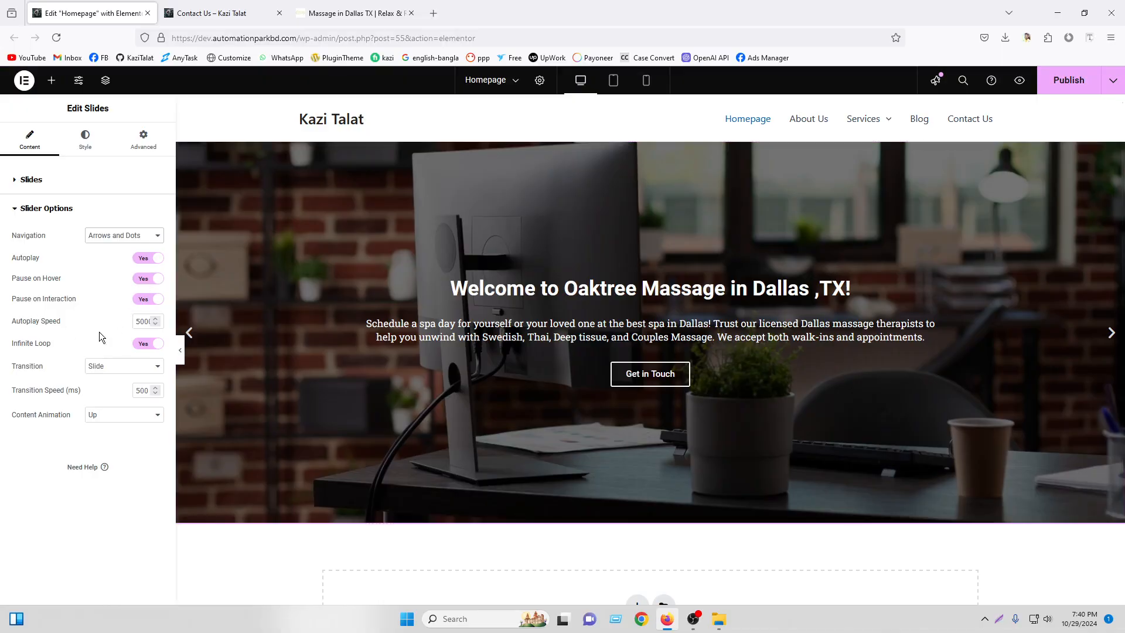
left_click(189, 333)
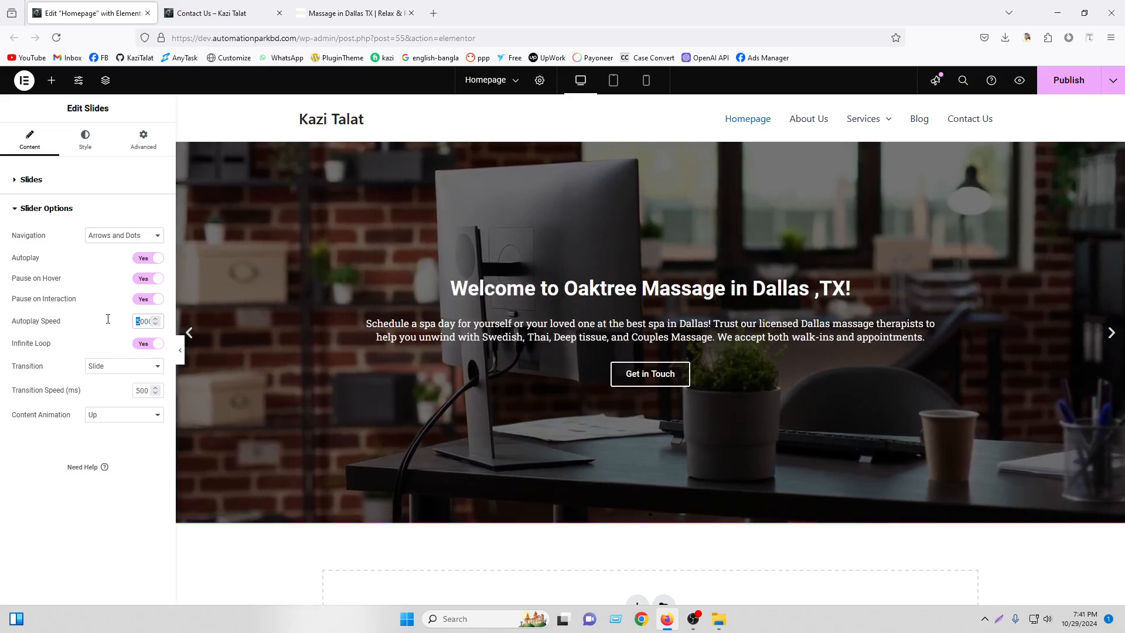
Try an autoplay speed of 1000, set it to 4000 instead, and preview the slide changes
left_click_drag(150, 321, 107, 319)
type("1000")
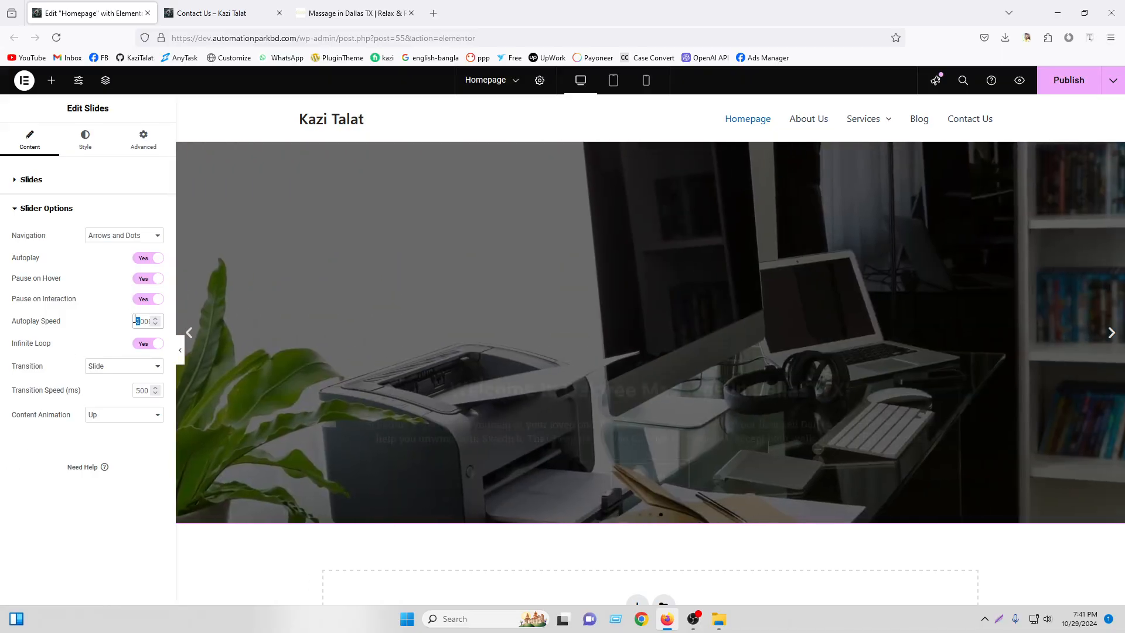
left_click_drag(149, 321, 135, 319)
type("4")
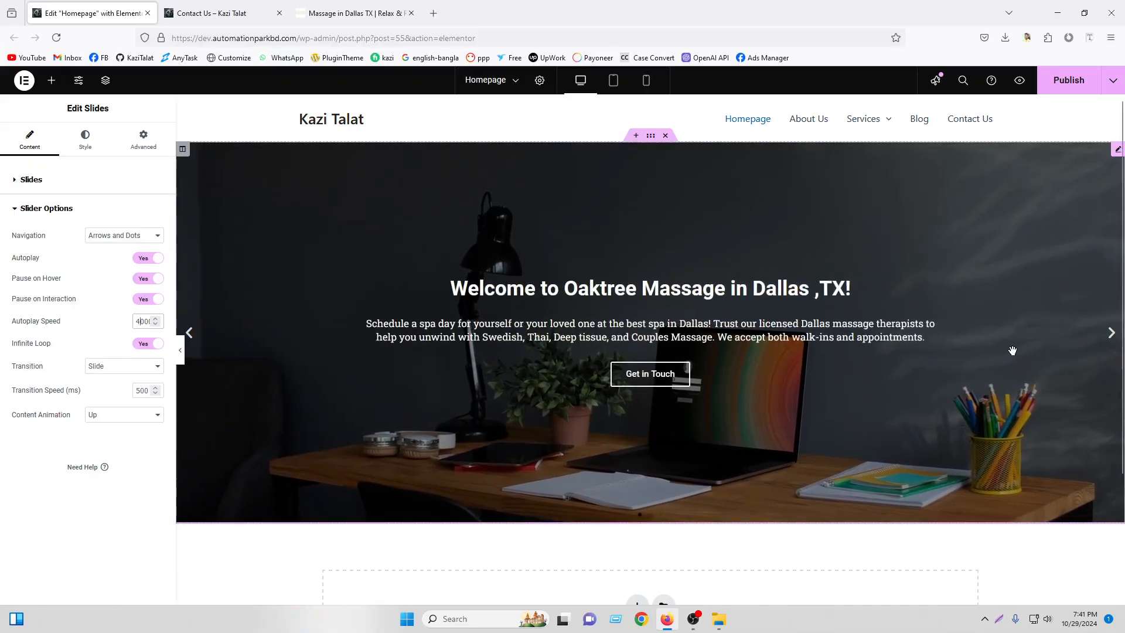
left_click(1111, 334)
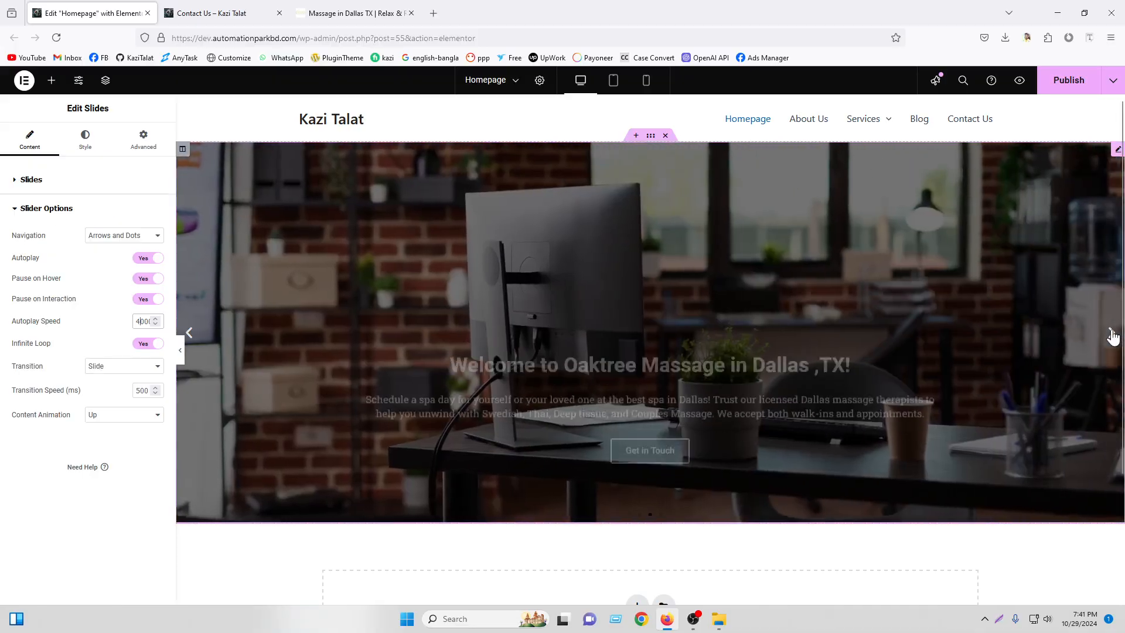
left_click(1111, 334)
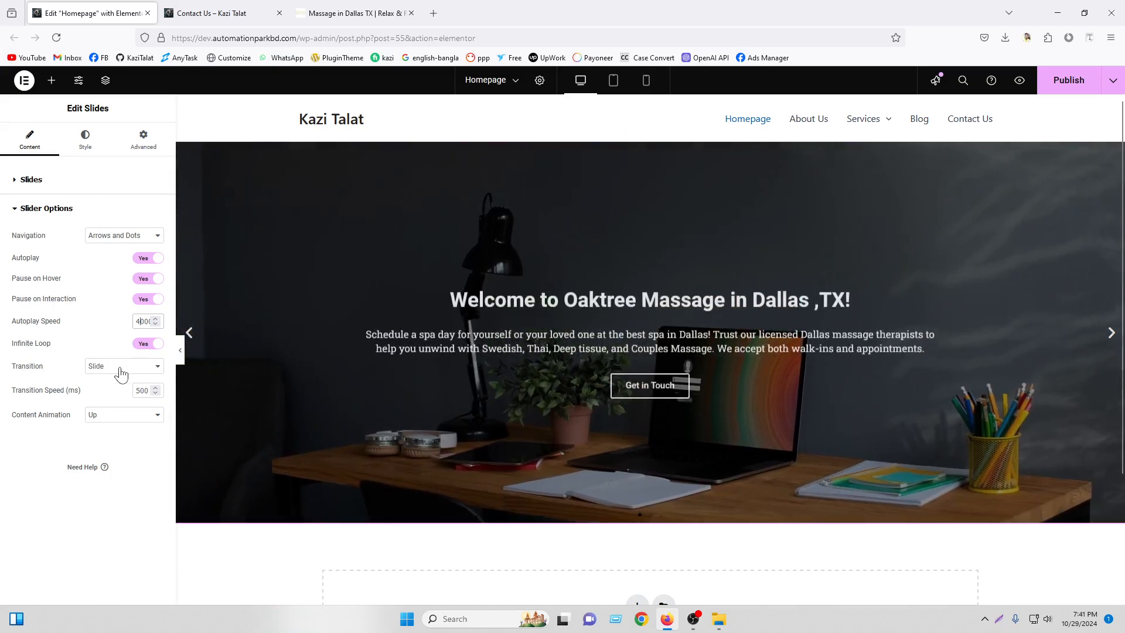
Switch the slider transition to Fade and advance through the slides to preview it
left_click(120, 368)
left_click(122, 396)
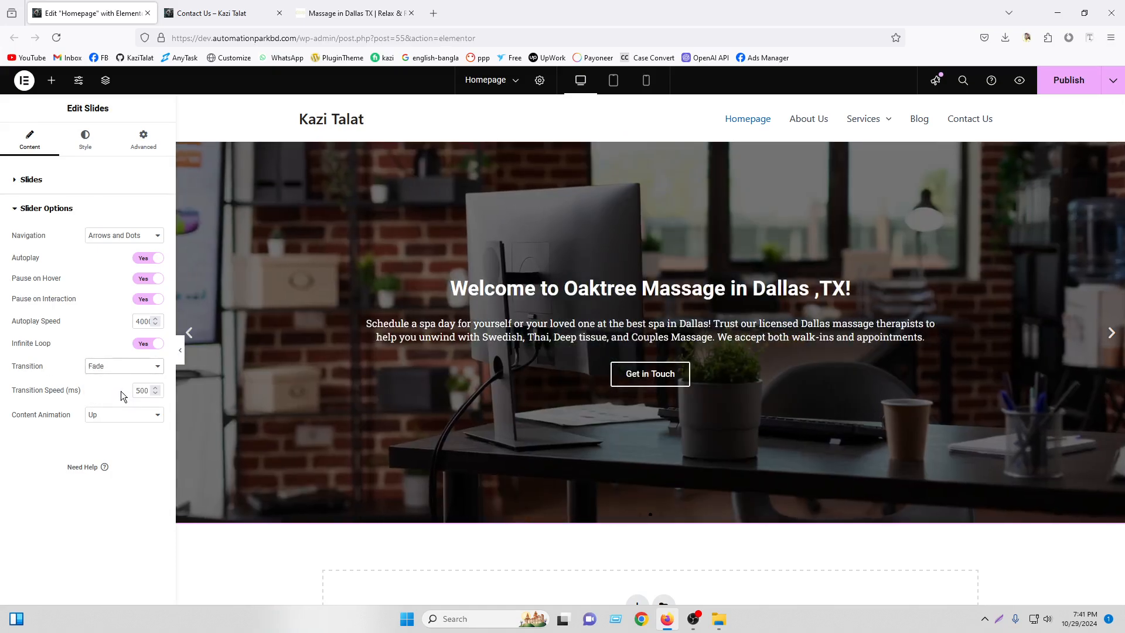
left_click(1112, 340)
left_click(1112, 337)
left_click(1112, 337)
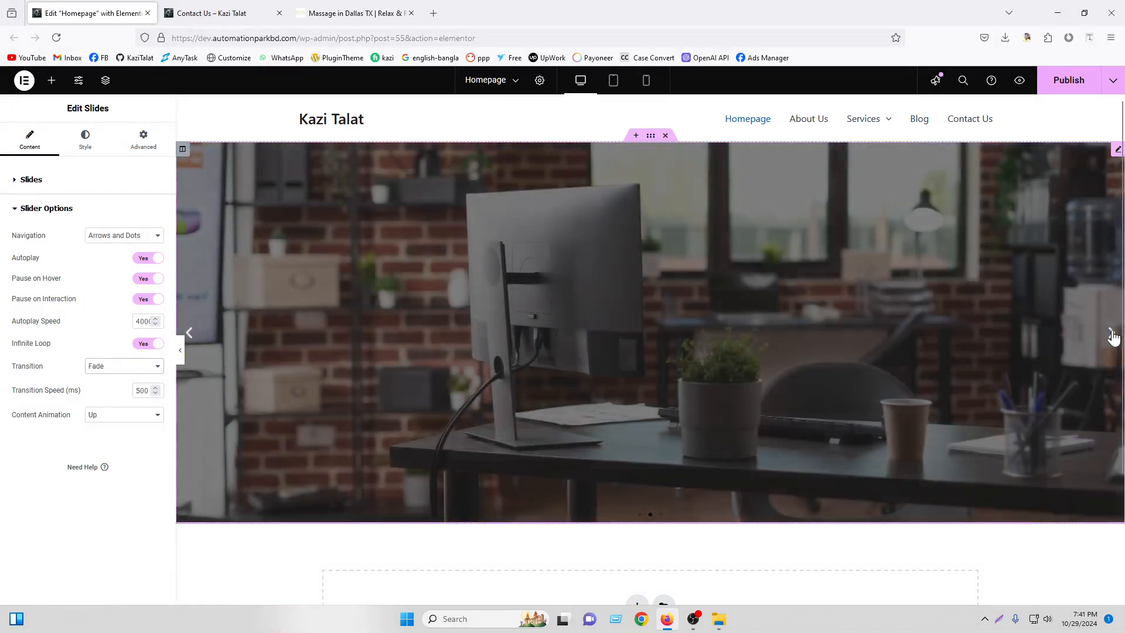
left_click(1112, 337)
left_click(1113, 337)
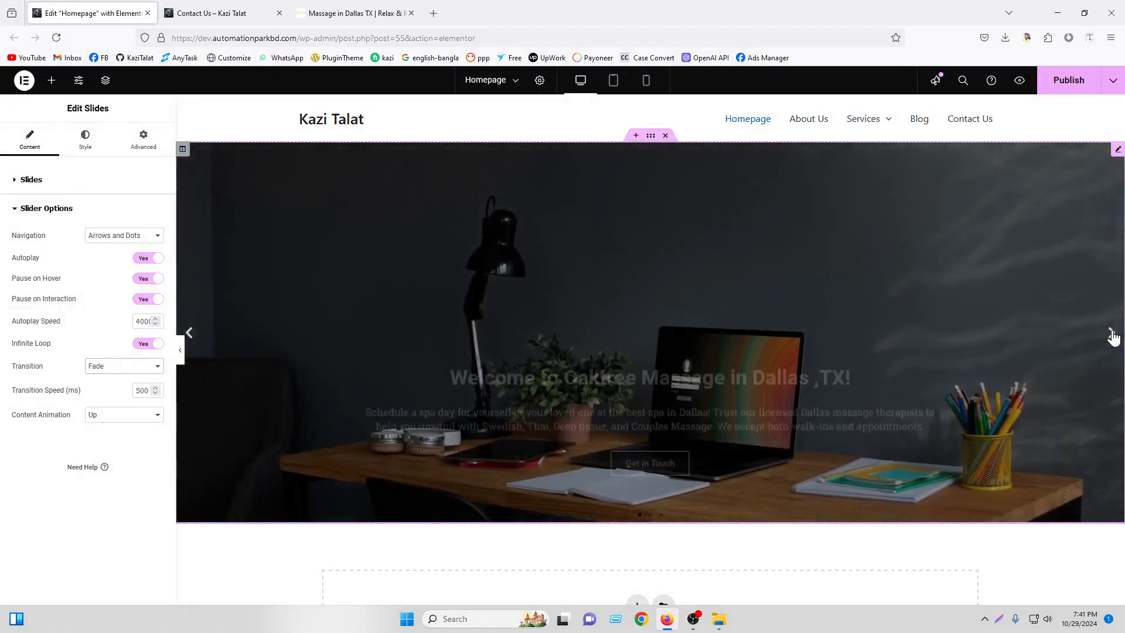
left_click(1112, 336)
left_click(1112, 336)
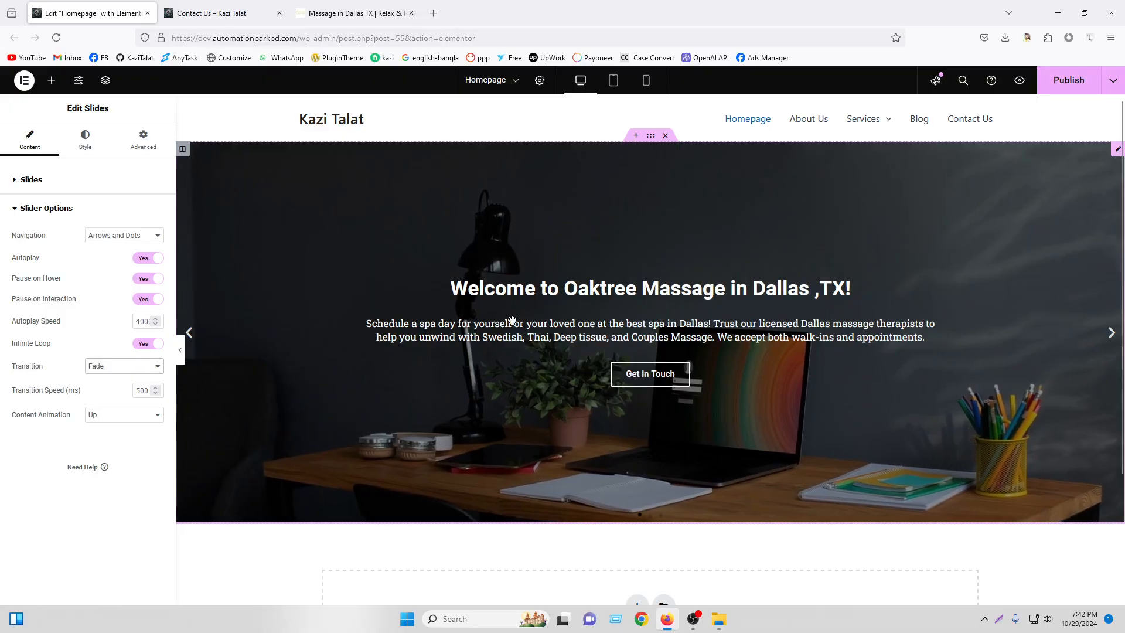
Try the Down content animation, switch it to Left, and publish the page
left_click(109, 418)
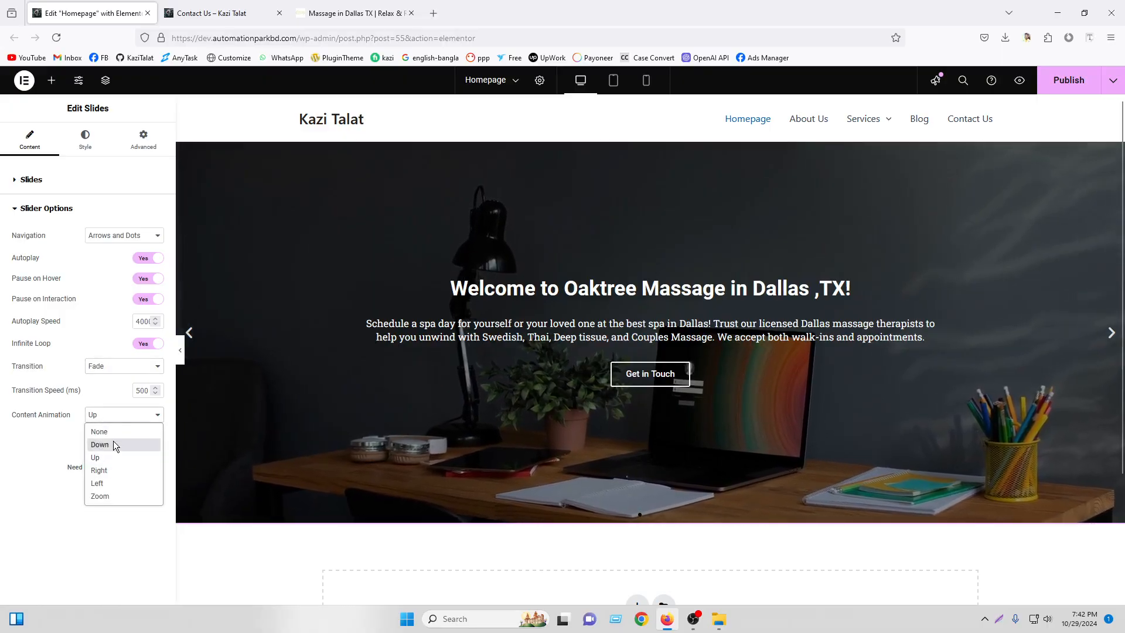
left_click(113, 443)
left_click(109, 417)
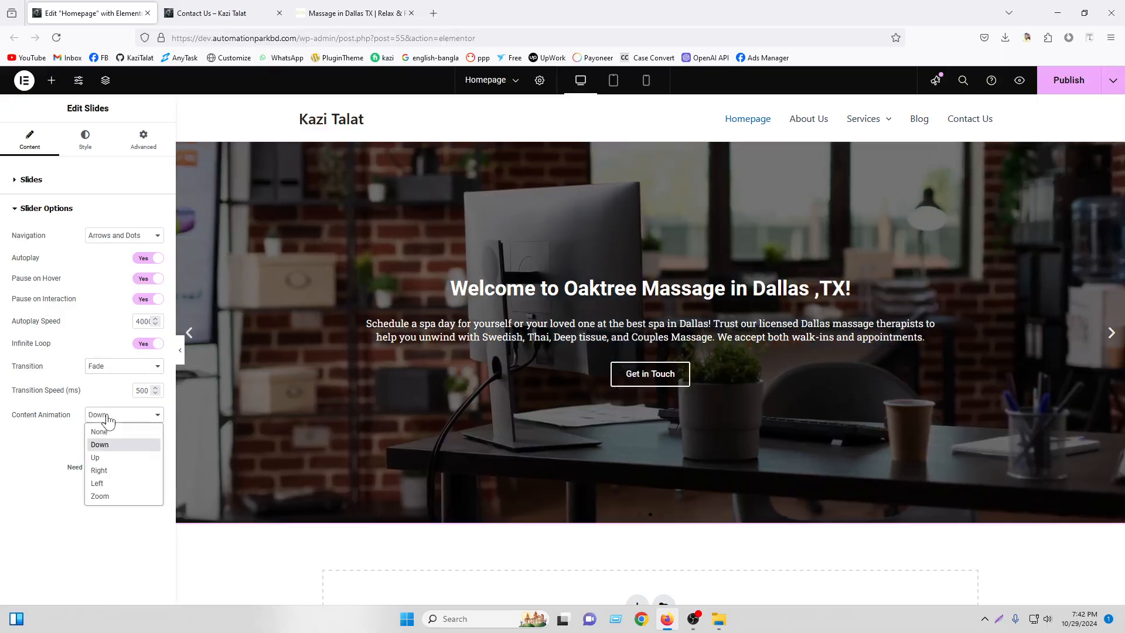
left_click(101, 483)
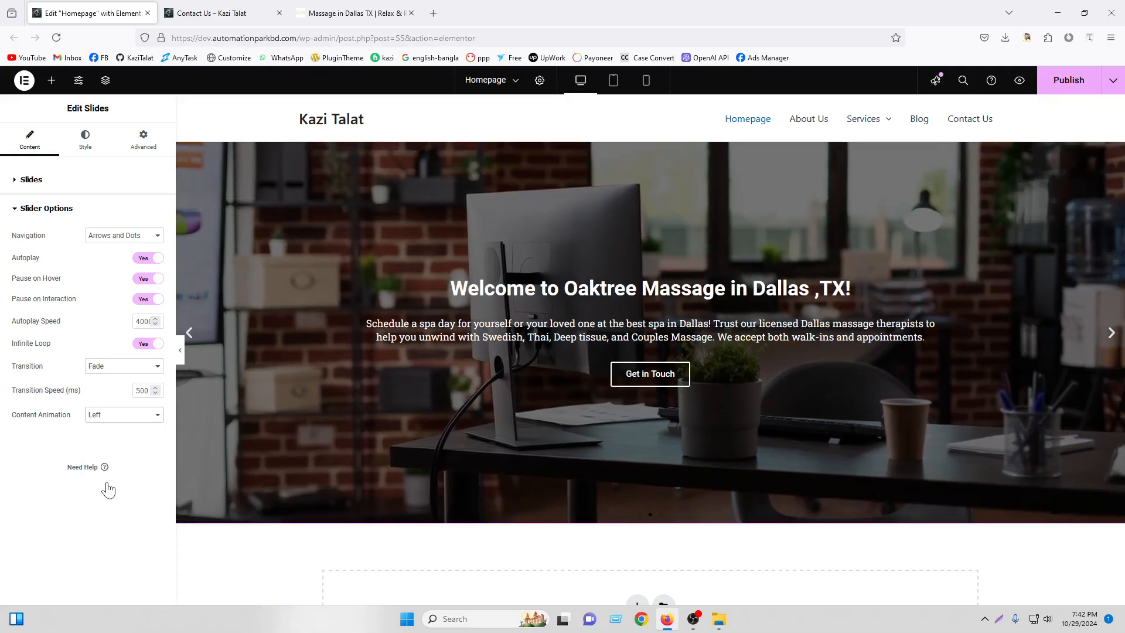
left_click(1075, 84)
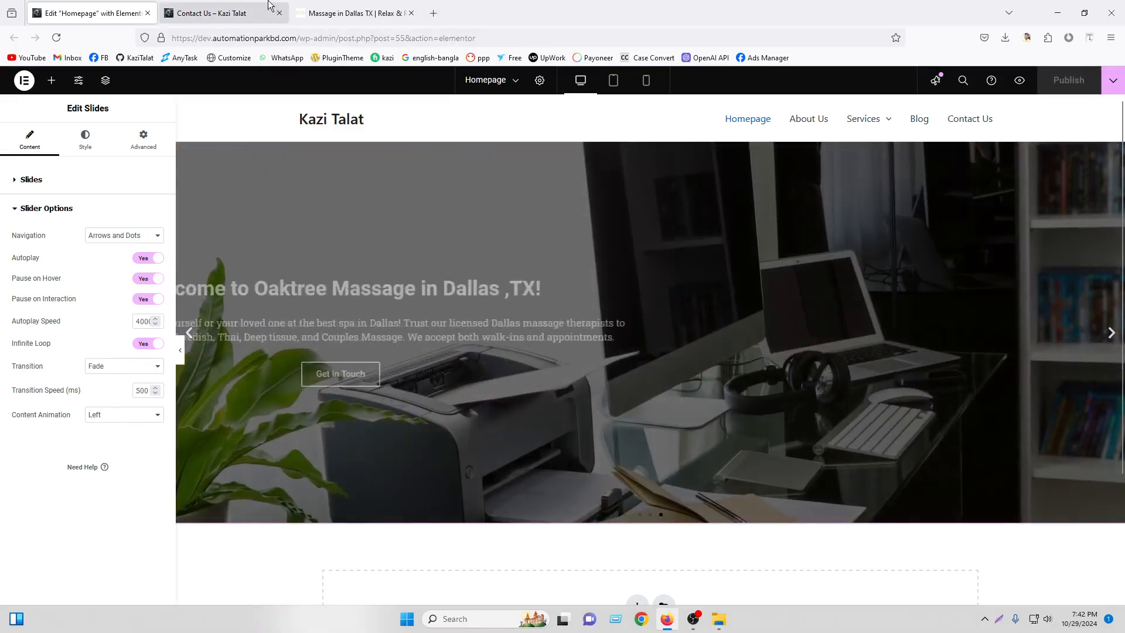
Load the live homepage through the site title, check the published slider, and return to the editor
left_click(253, 7)
left_click(255, 125)
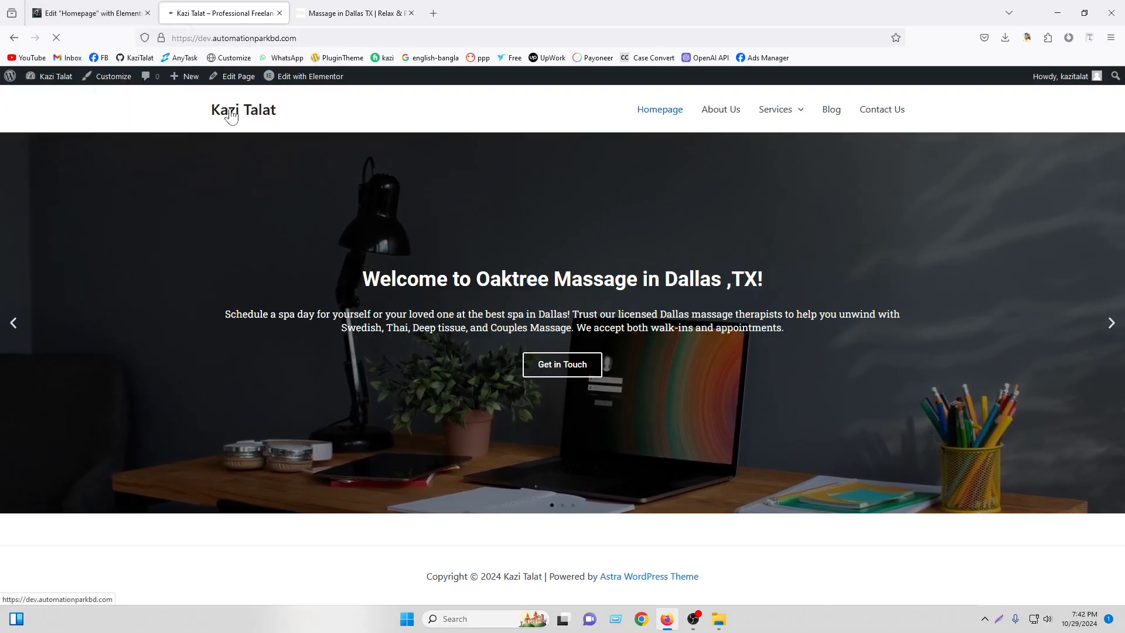
left_click(88, 13)
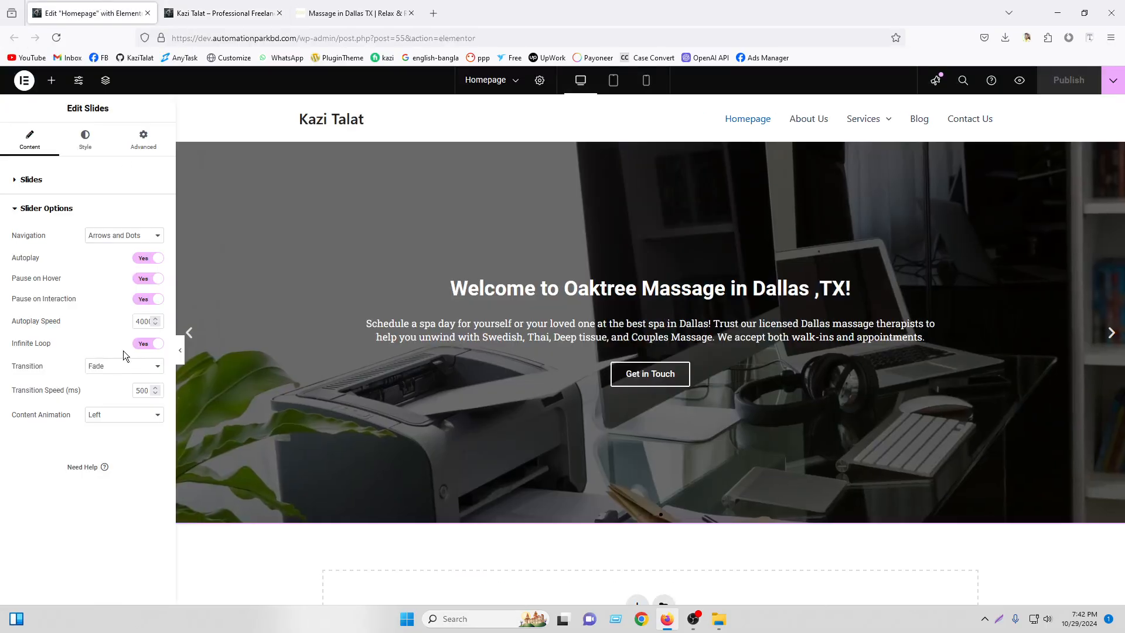
Try the Down content animation again, change it to Up, and publish the page
left_click(103, 414)
left_click(107, 445)
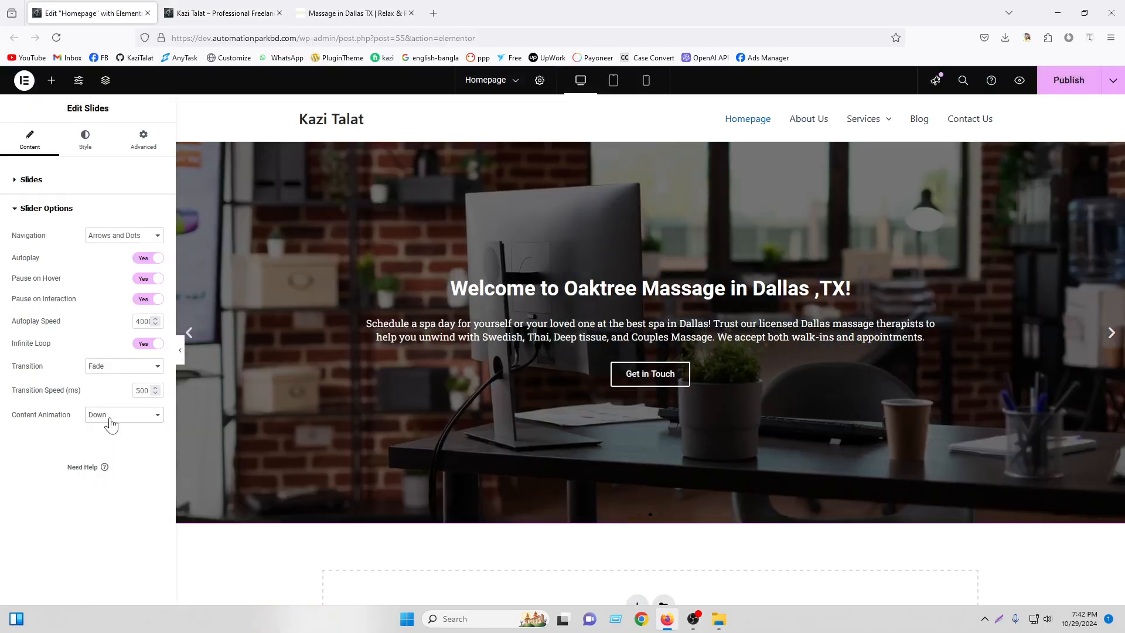
left_click(111, 418)
left_click(110, 457)
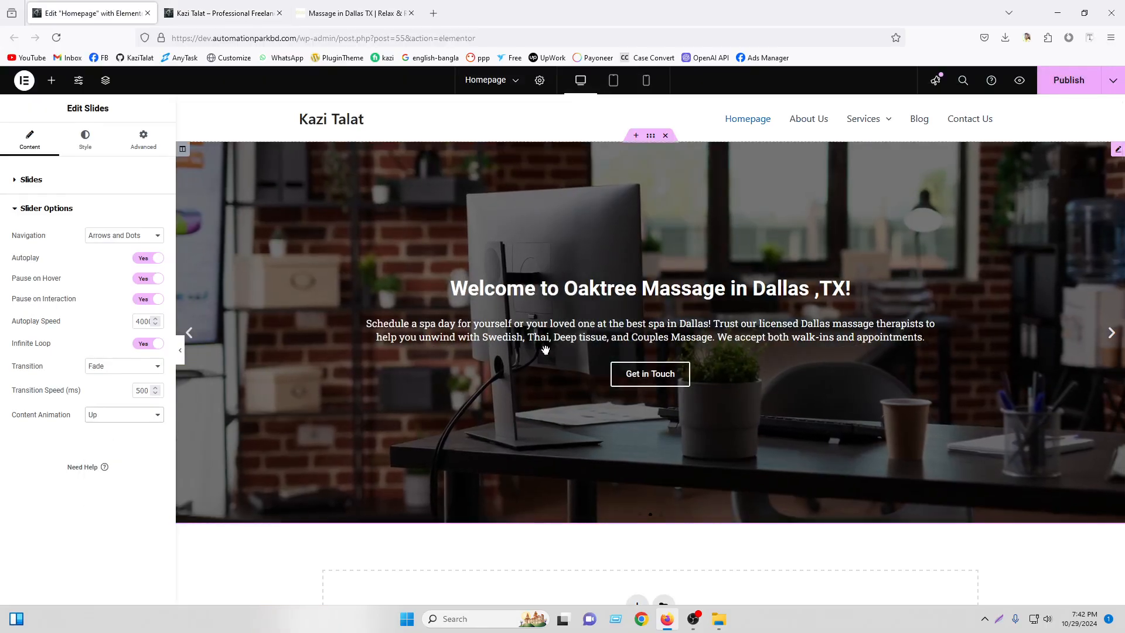
left_click(1088, 89)
Set the transition to Slide with content animation Up, publish, and check the slider on the live homepage
left_click(147, 367)
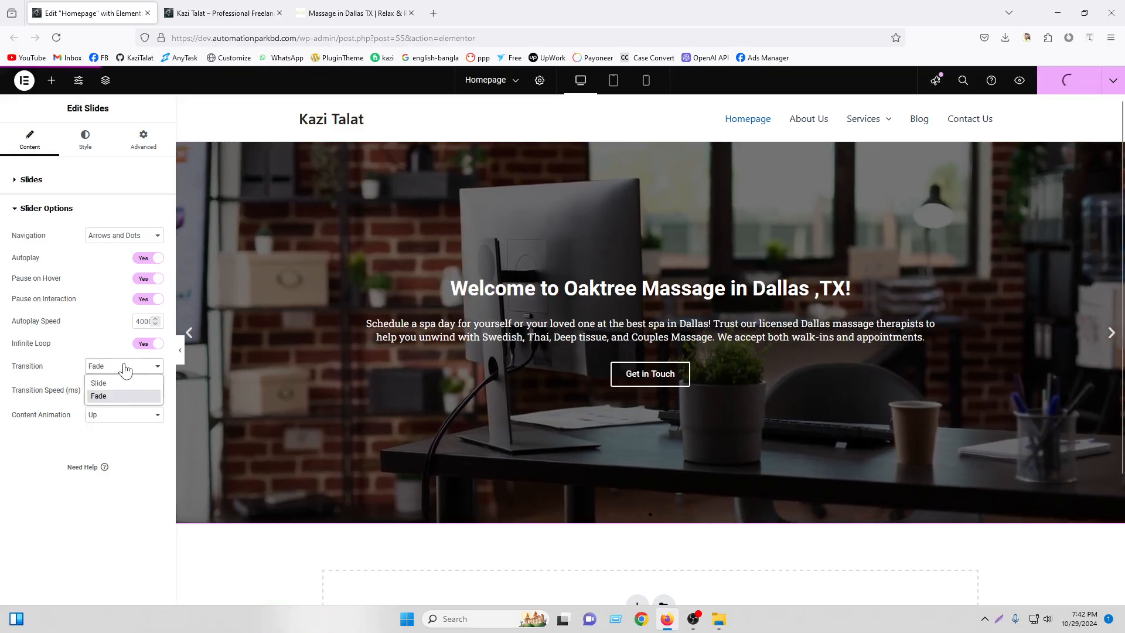
left_click(116, 387)
left_click(114, 416)
left_click(106, 456)
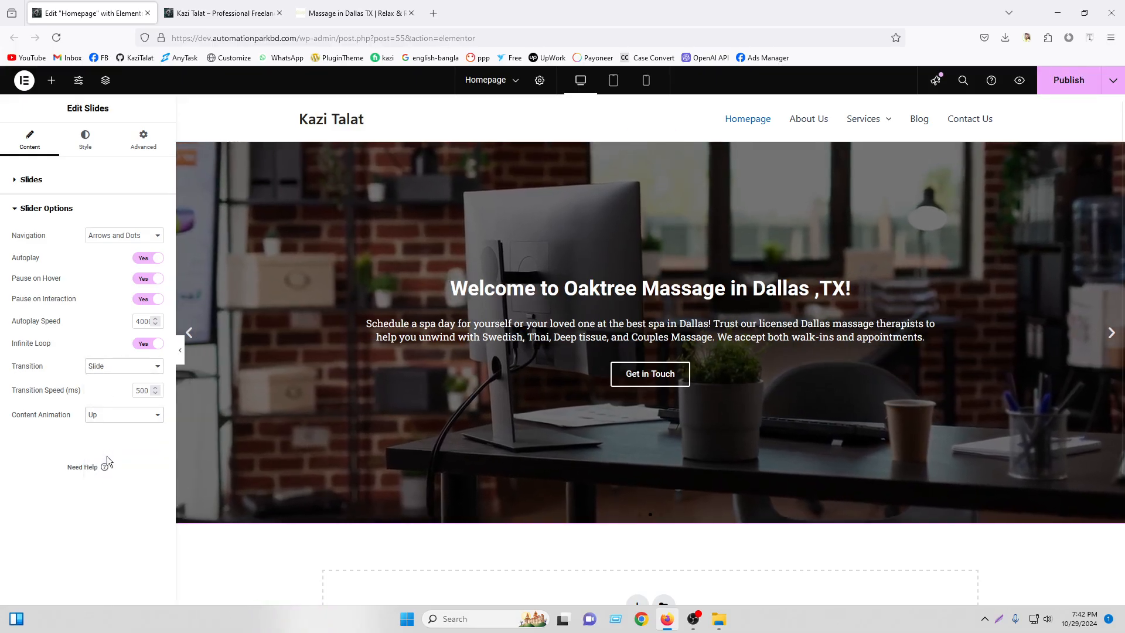
left_click(1068, 80)
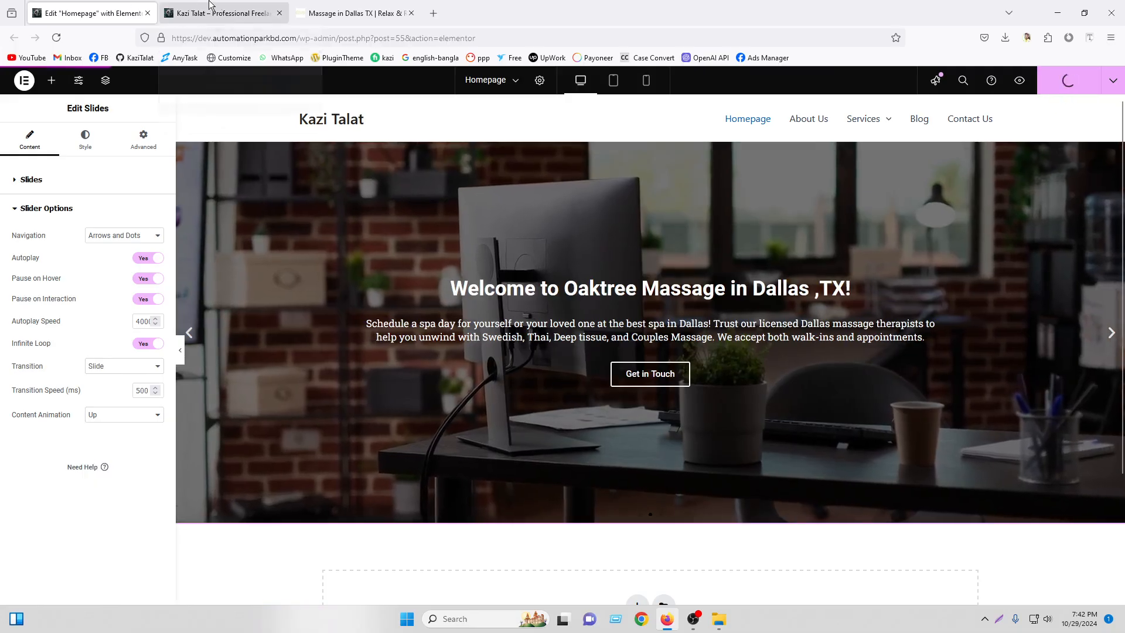
left_click(233, 6)
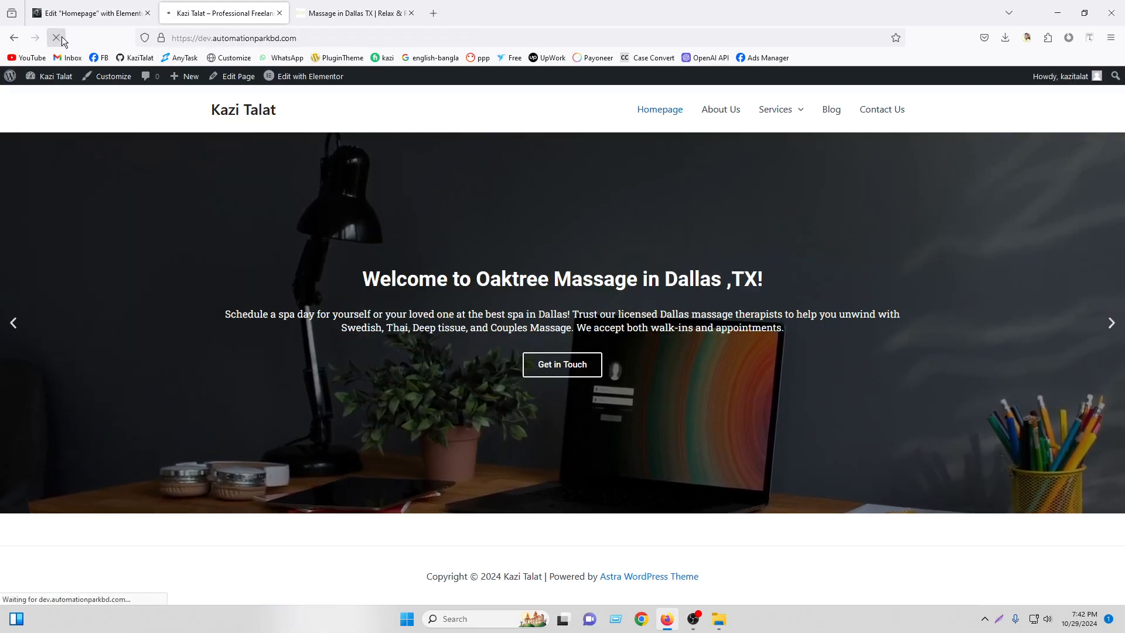
left_click(146, 5)
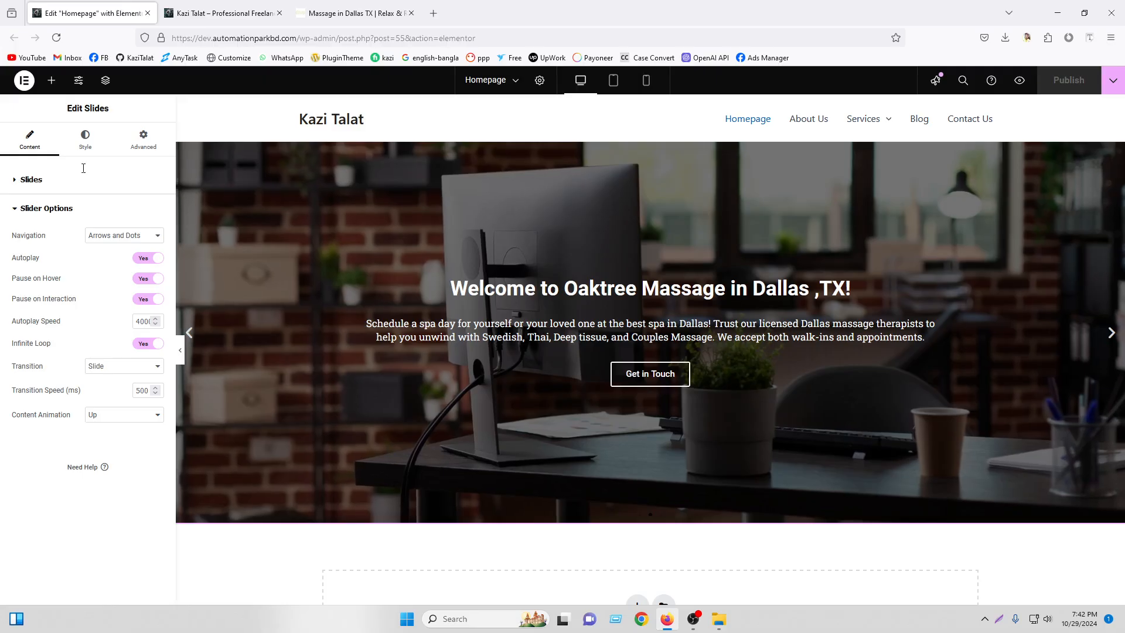
Try the Right content animation and preview it on the first and second slides
left_click(104, 417)
left_click(107, 471)
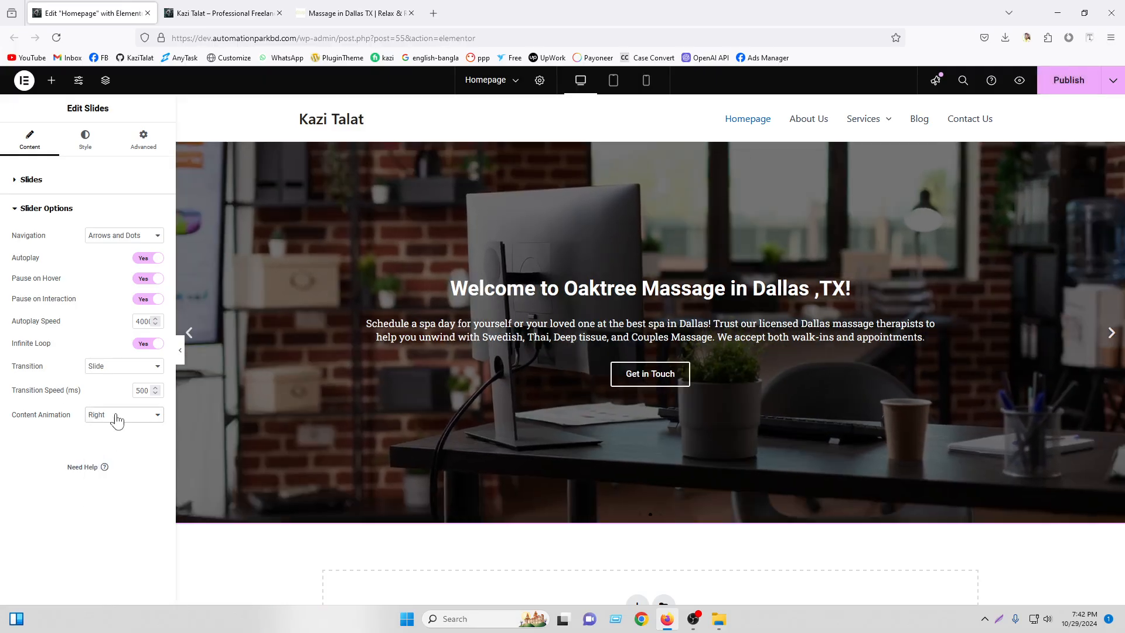
left_click(31, 180)
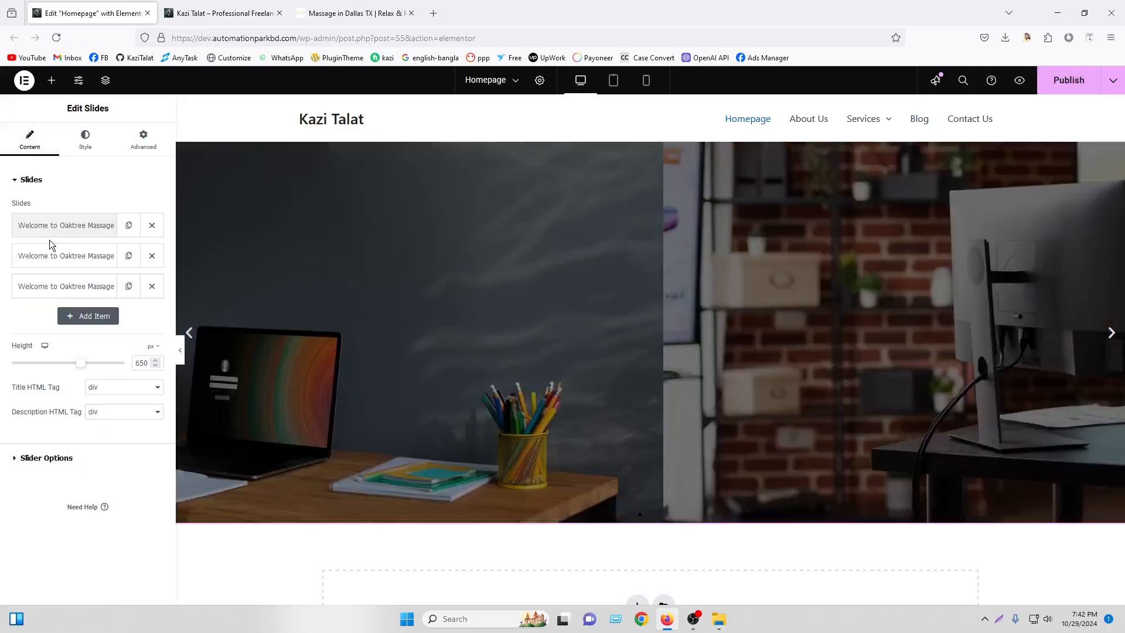
left_click(64, 225)
left_click(72, 152)
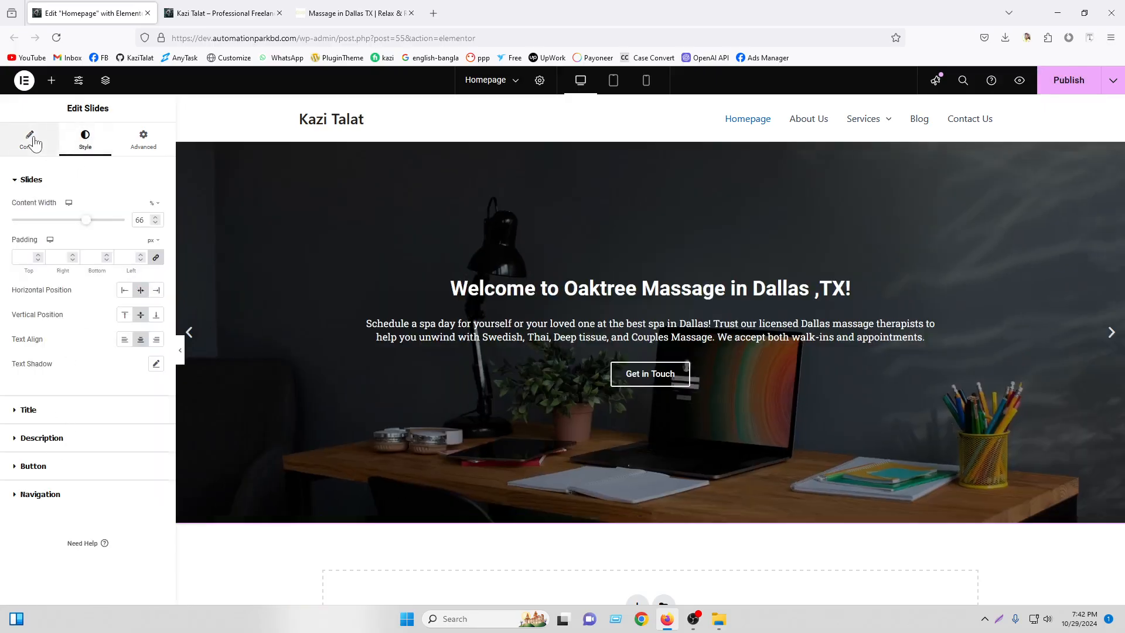
left_click(30, 140)
left_click(64, 225)
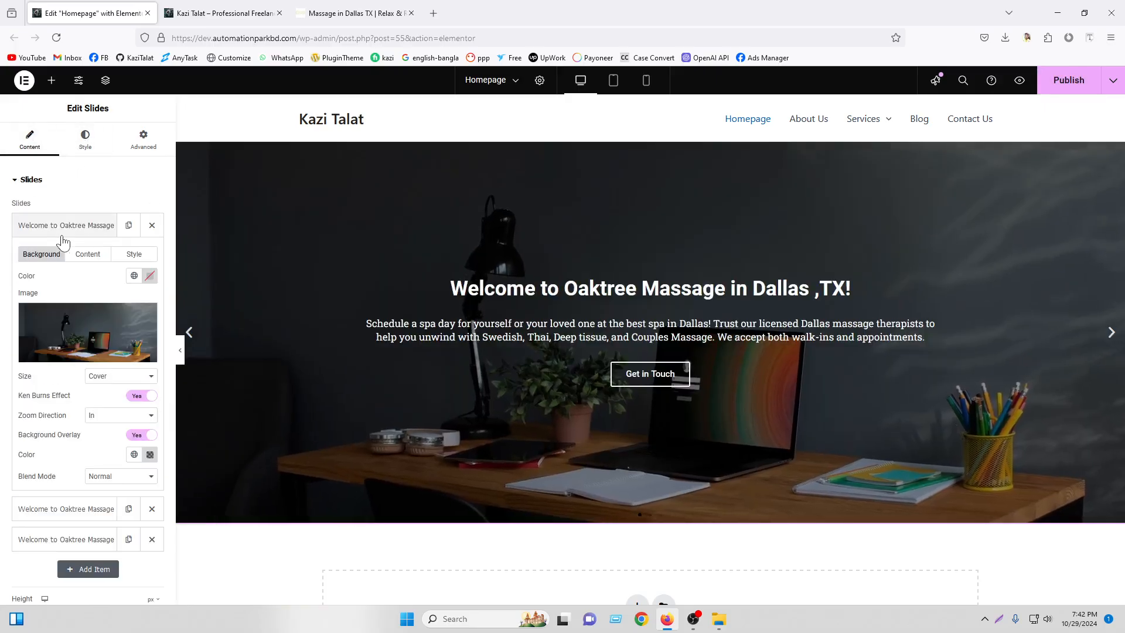
left_click(73, 226)
left_click(70, 255)
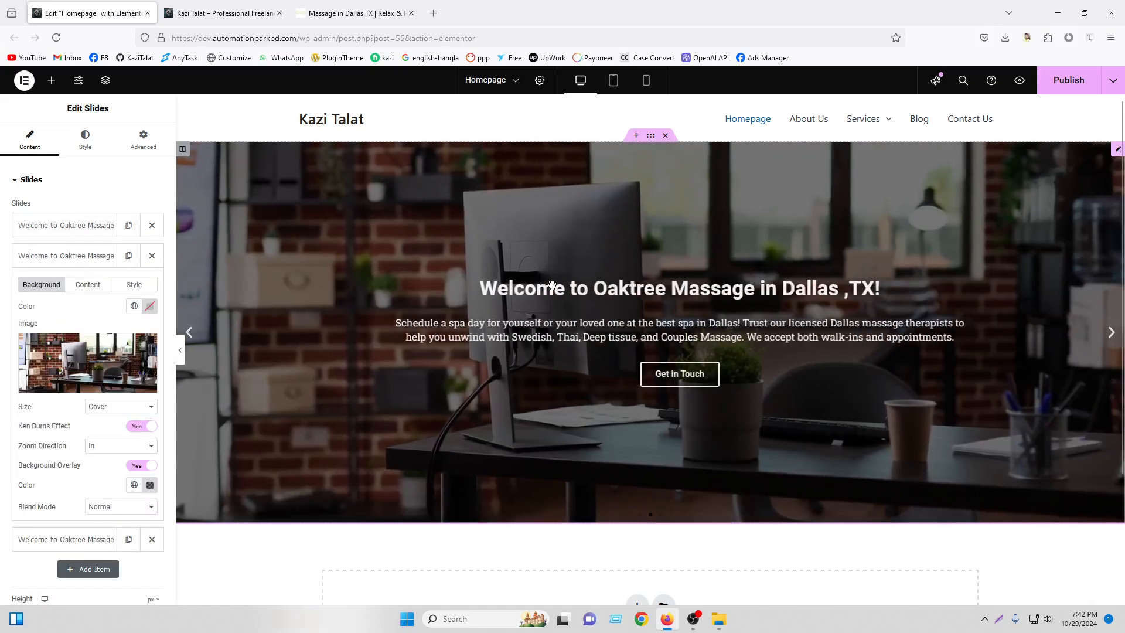
left_click(69, 262)
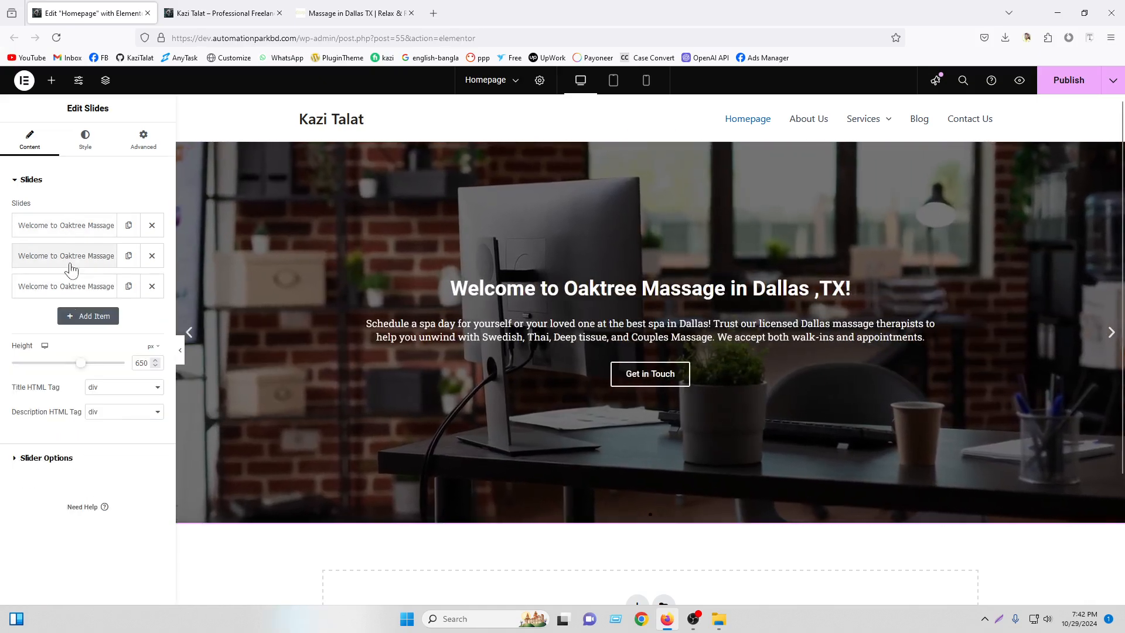
Review the slides' style settings and slider options, and replay the content animation on the first two slides
left_click(93, 147)
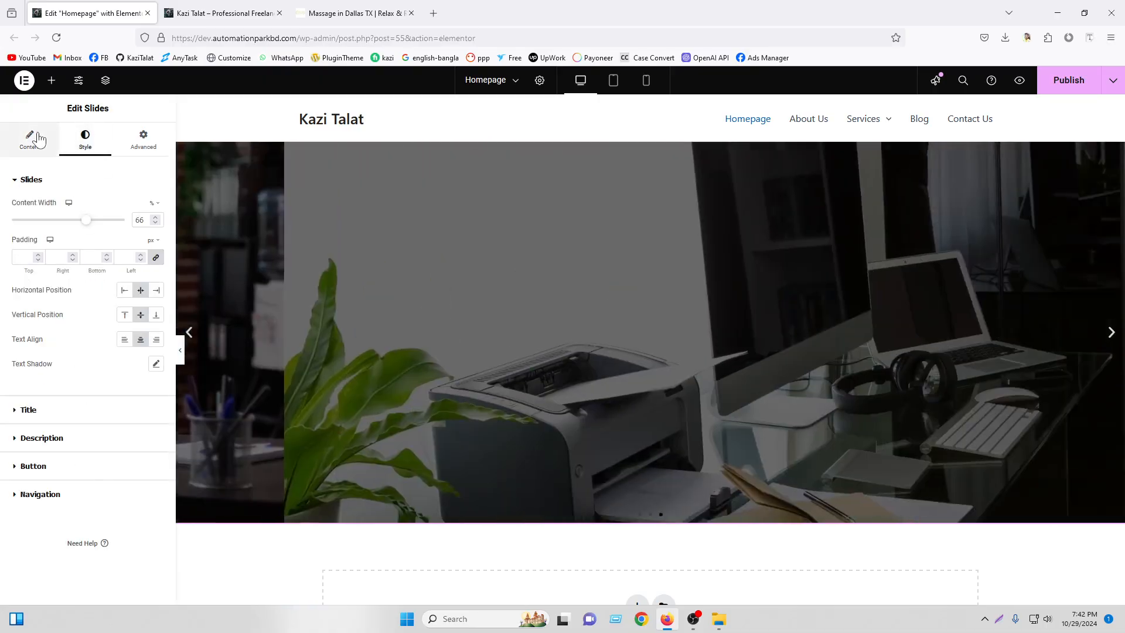
left_click(29, 140)
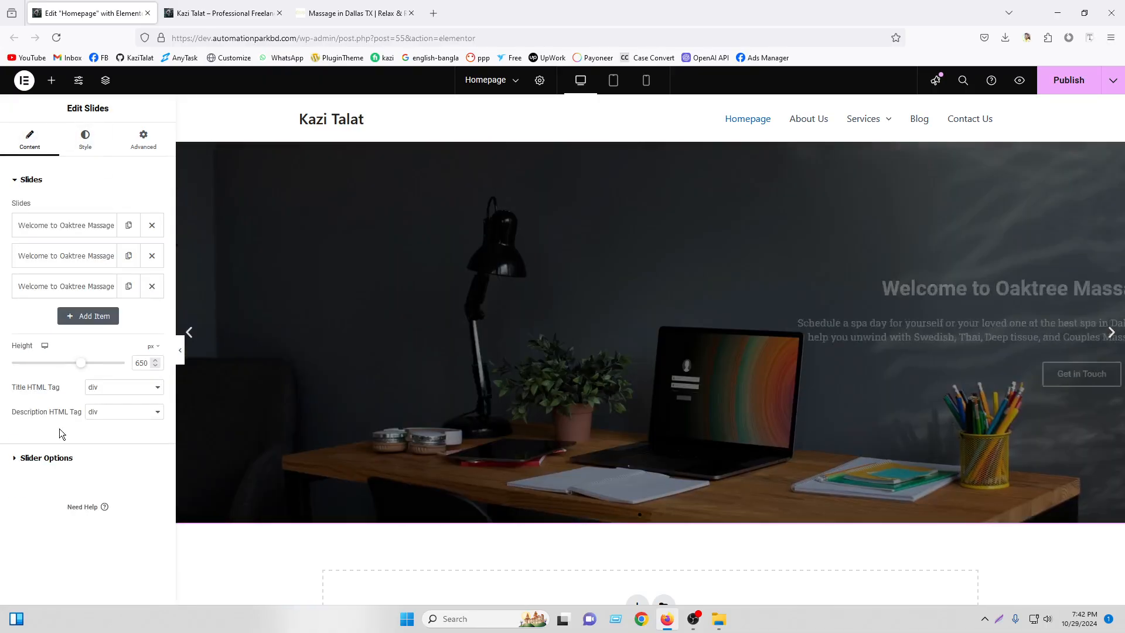
left_click(46, 455)
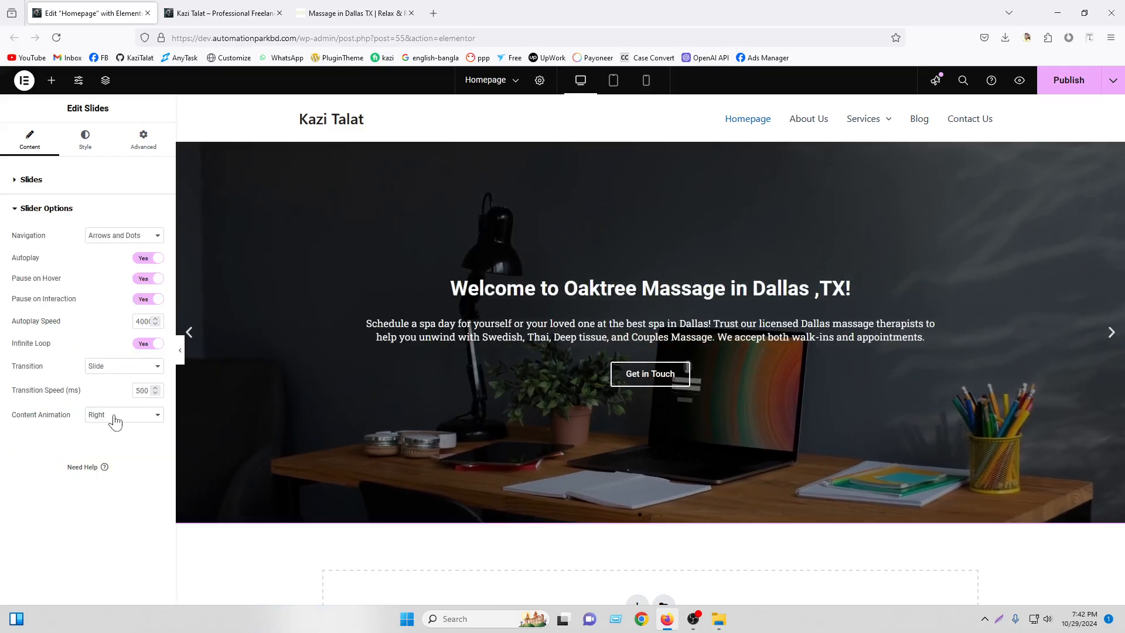
left_click(66, 187)
left_click(75, 225)
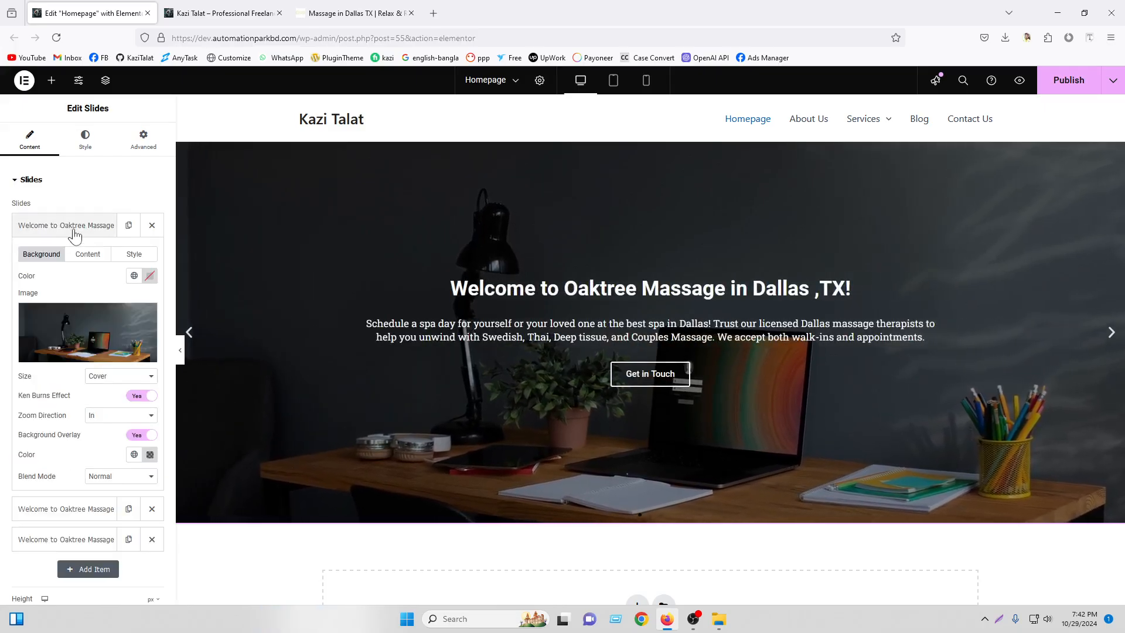
left_click(76, 227)
left_click(65, 256)
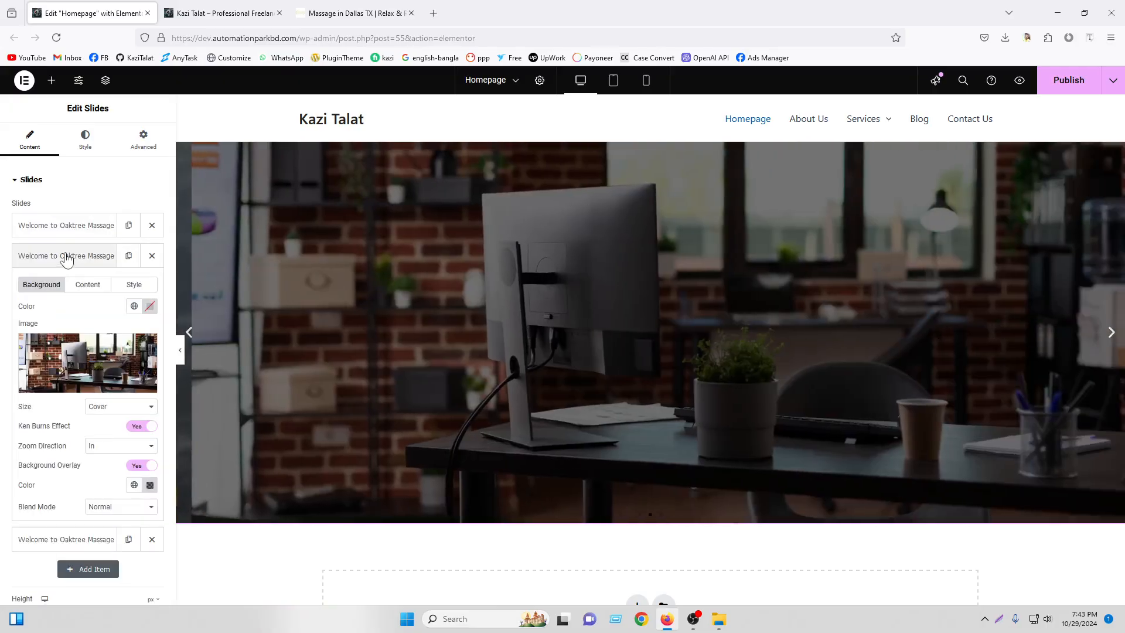
left_click(50, 257)
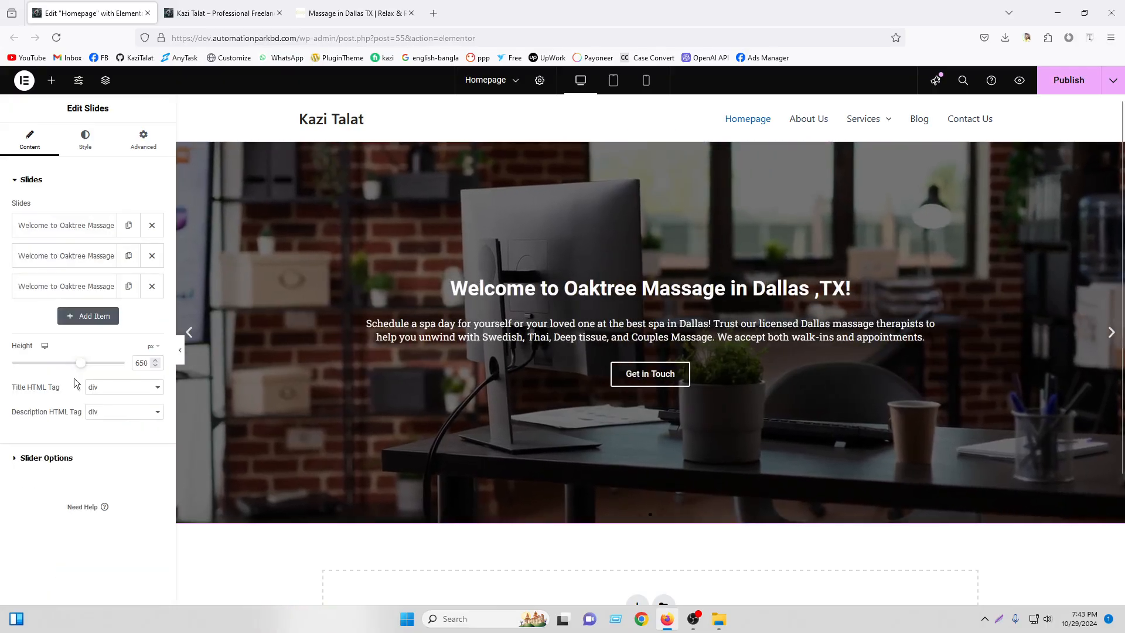
Try the Down content animation and preview it on the first slide
left_click(94, 457)
left_click(118, 417)
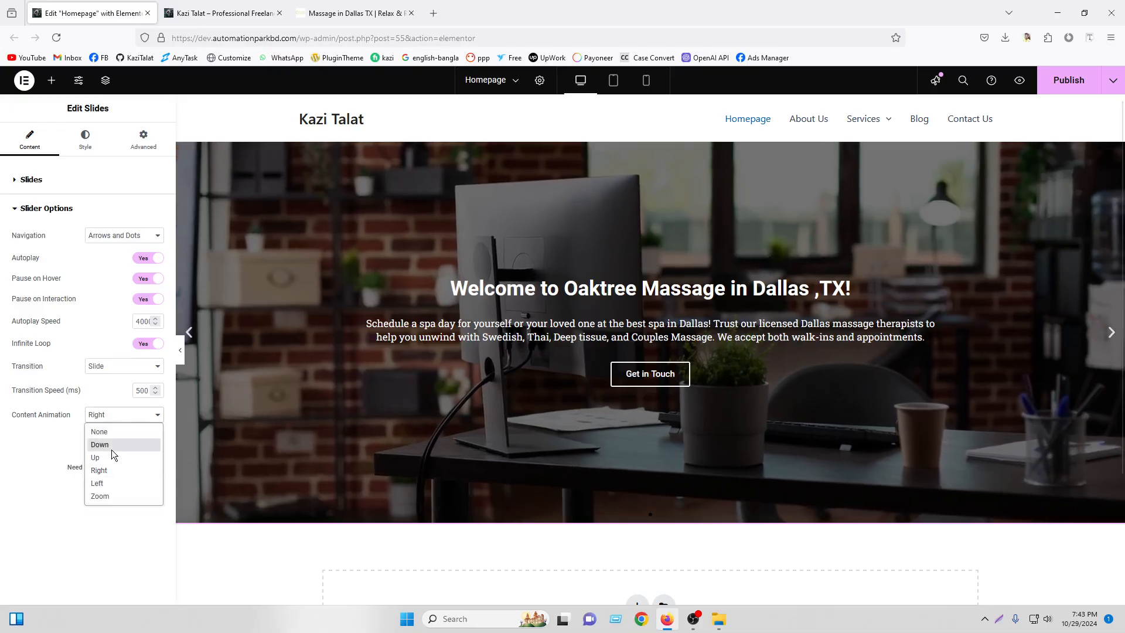
left_click(112, 447)
left_click(31, 179)
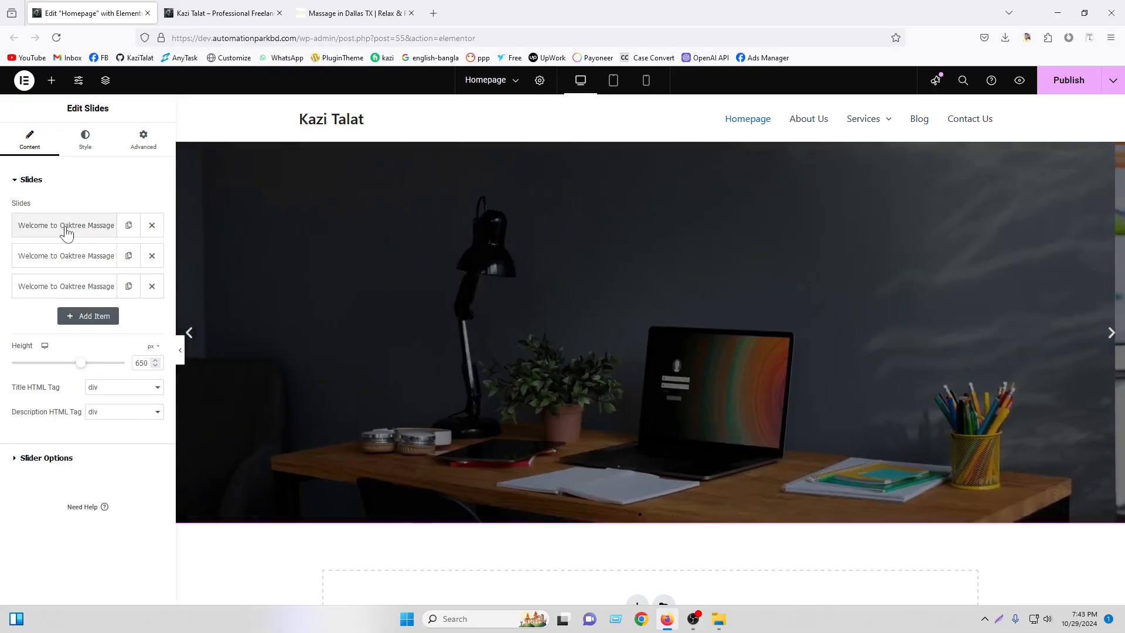
left_click(66, 227)
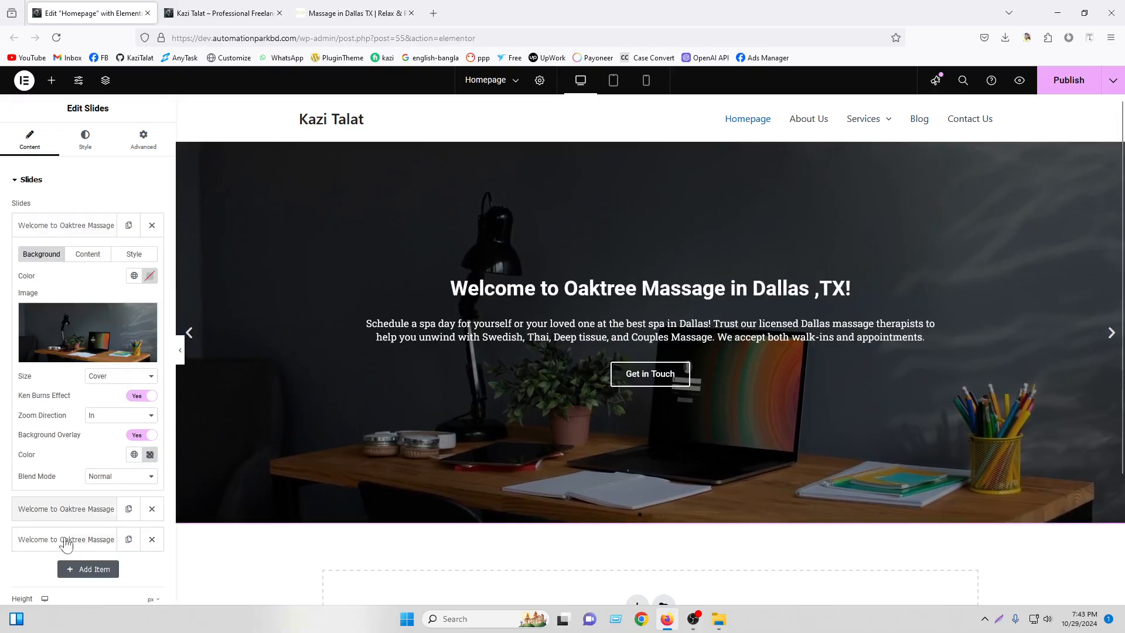
scroll(83, 514, "down", 3)
left_click(46, 519)
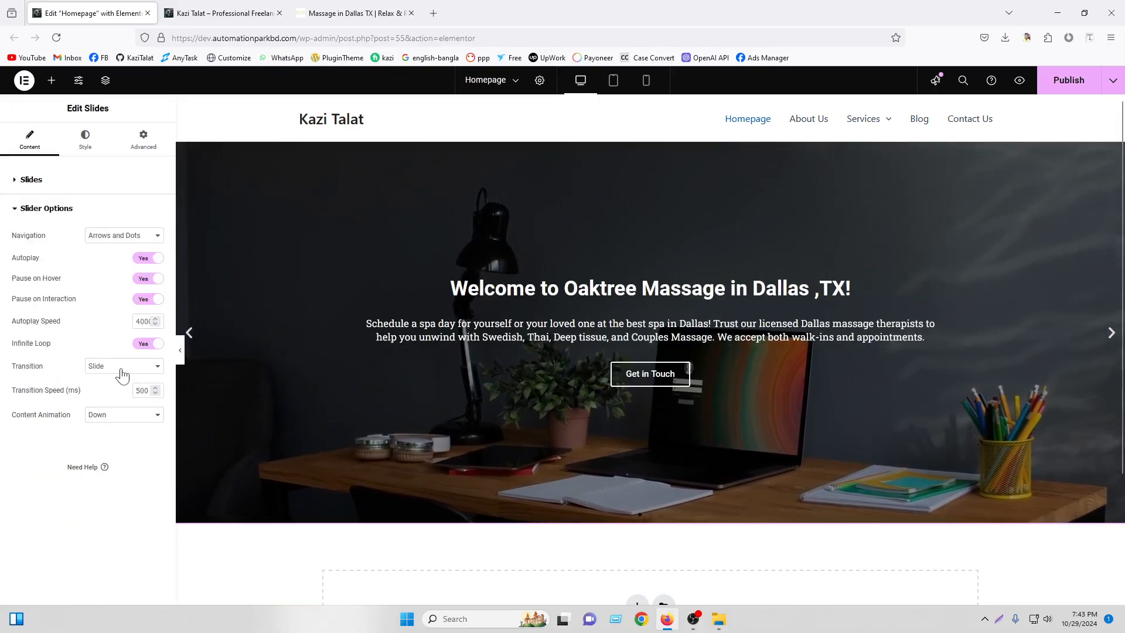
Set the content animation to Up and preview it on the first and second slides
left_click(100, 420)
left_click(108, 454)
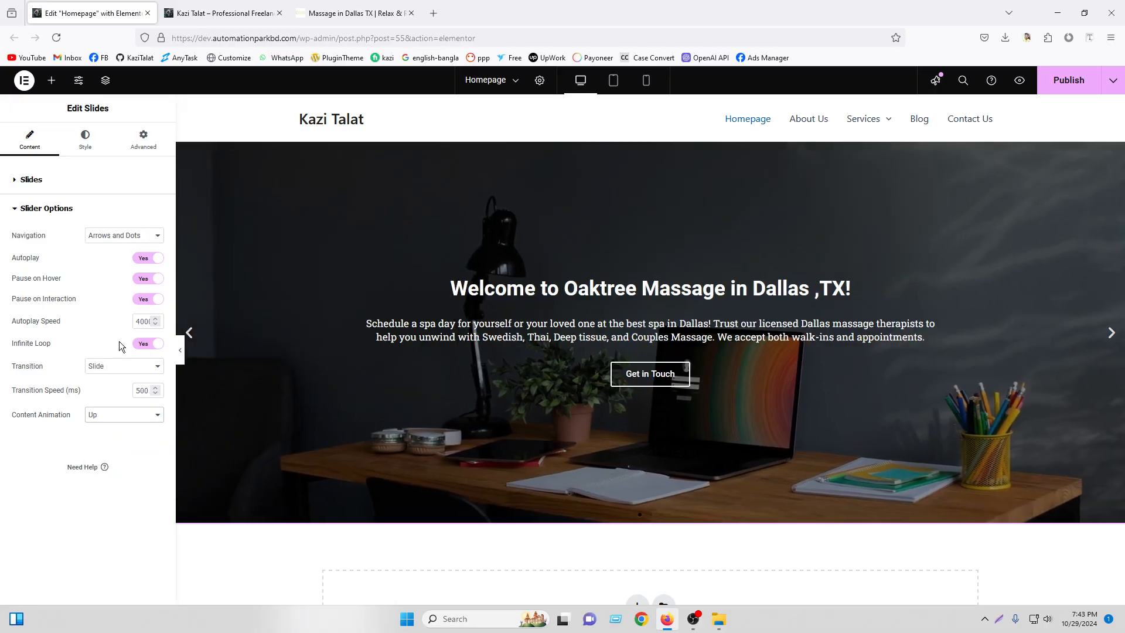
left_click(57, 181)
left_click(69, 228)
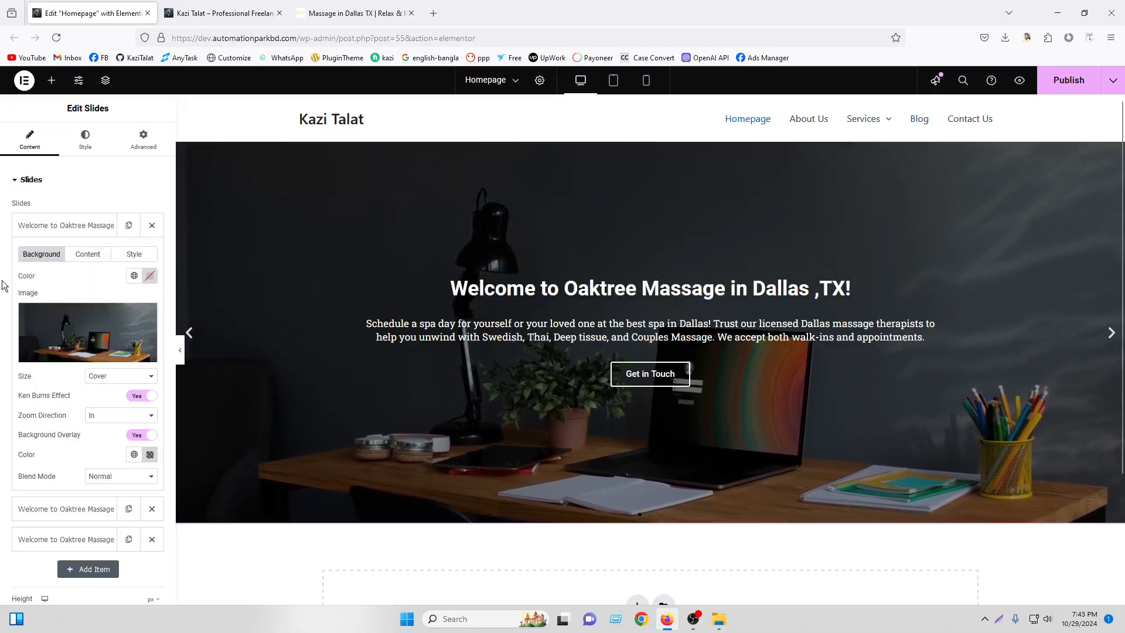
left_click(61, 507)
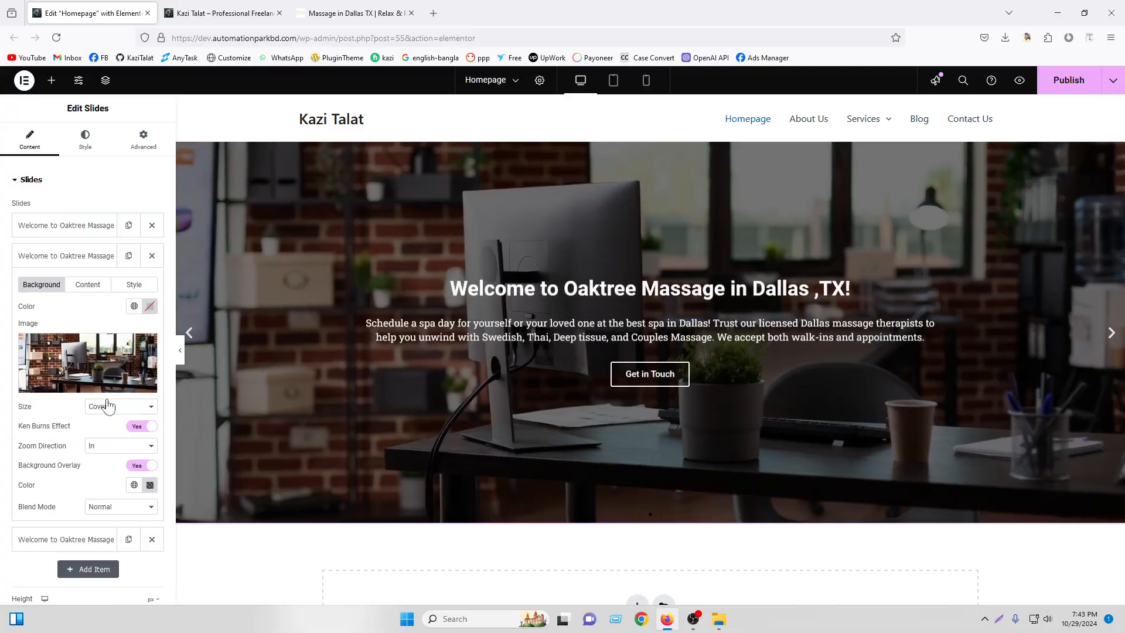
left_click(73, 257)
Open the slides' style settings and frame the heading, description and button block with the screen-capture selection
left_click(96, 459)
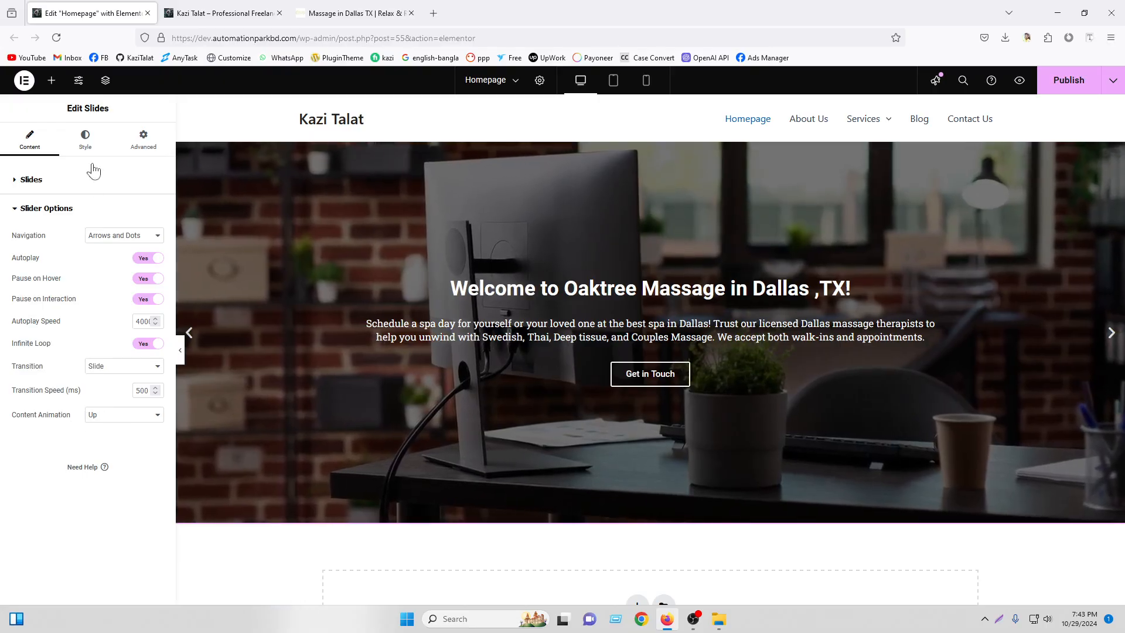
left_click(86, 140)
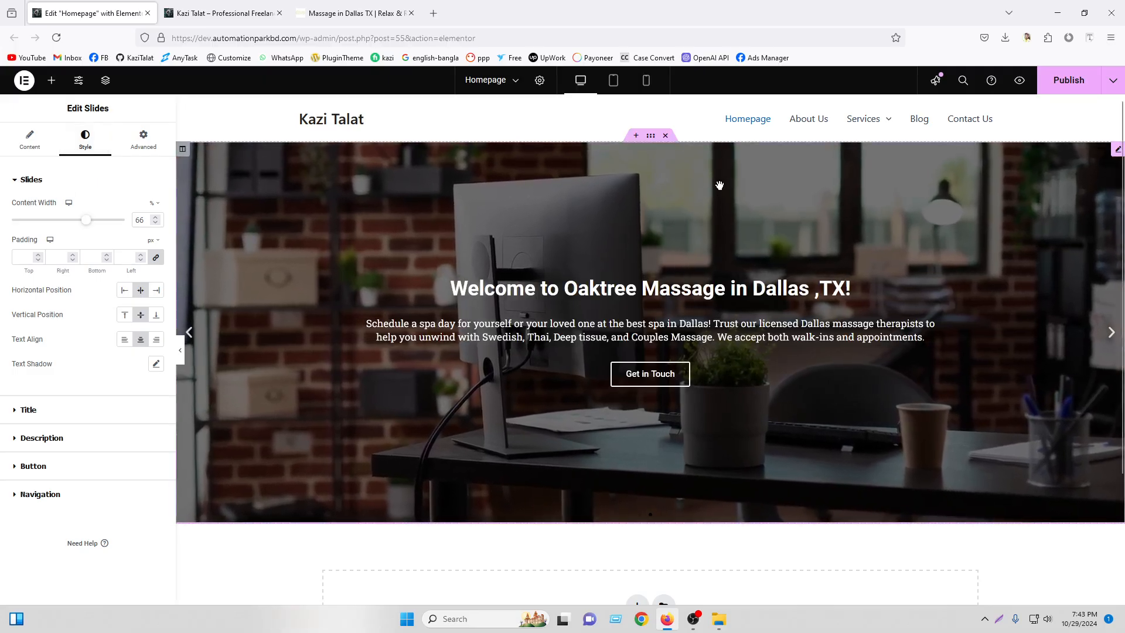
left_click(1001, 619)
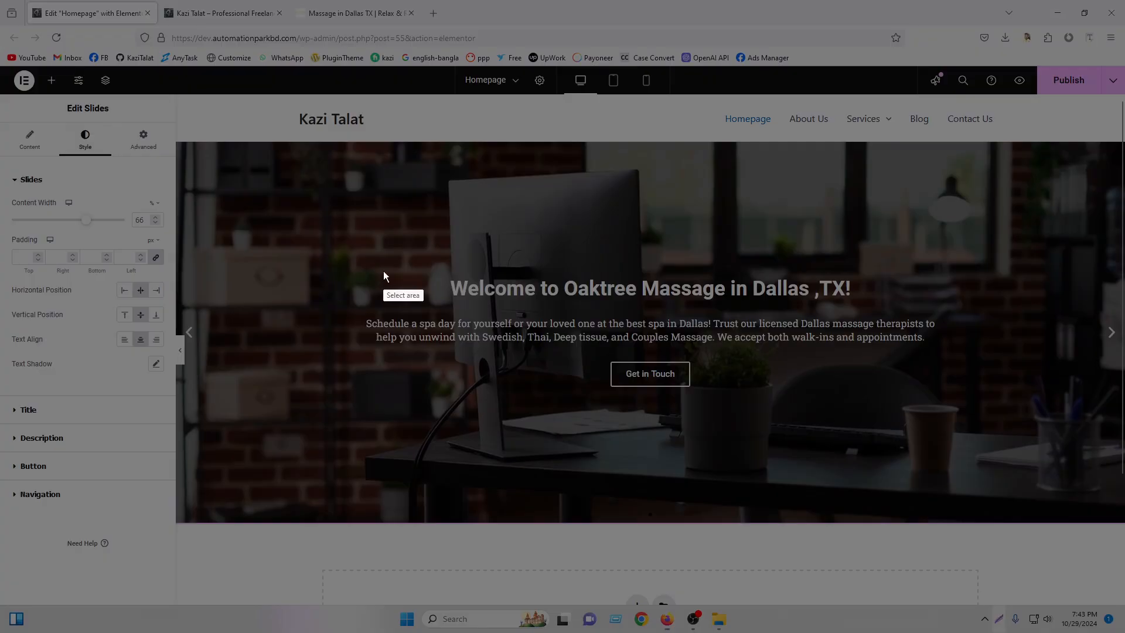
left_click_drag(355, 255, 933, 398)
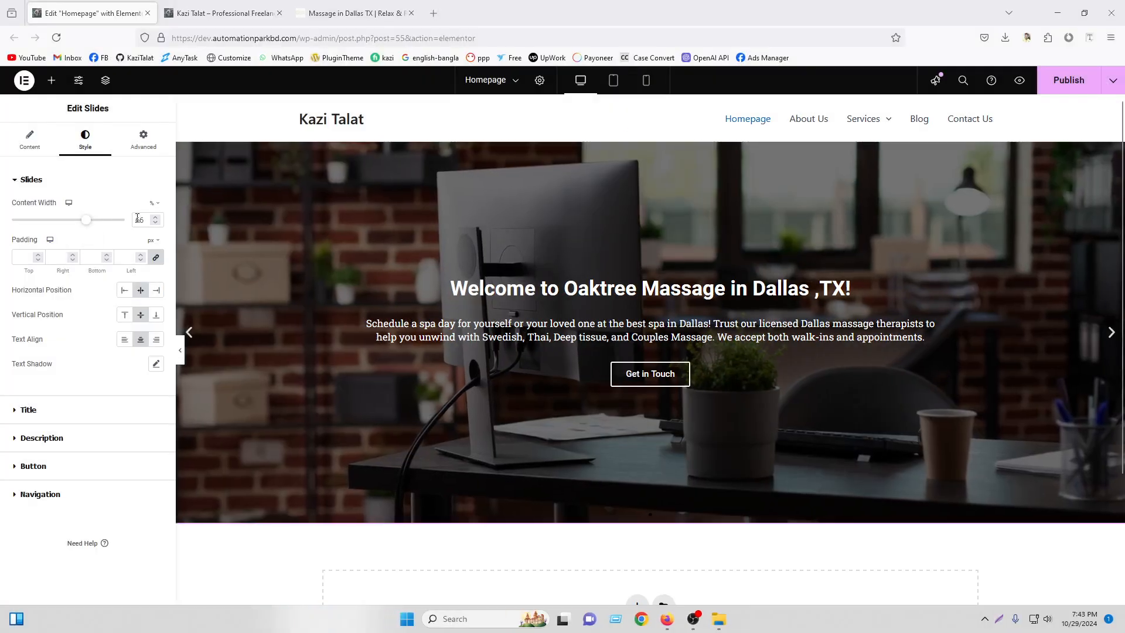
Try the slide content width at 100% and at a narrower value, and set it to 40%
left_click_drag(80, 223, 156, 236)
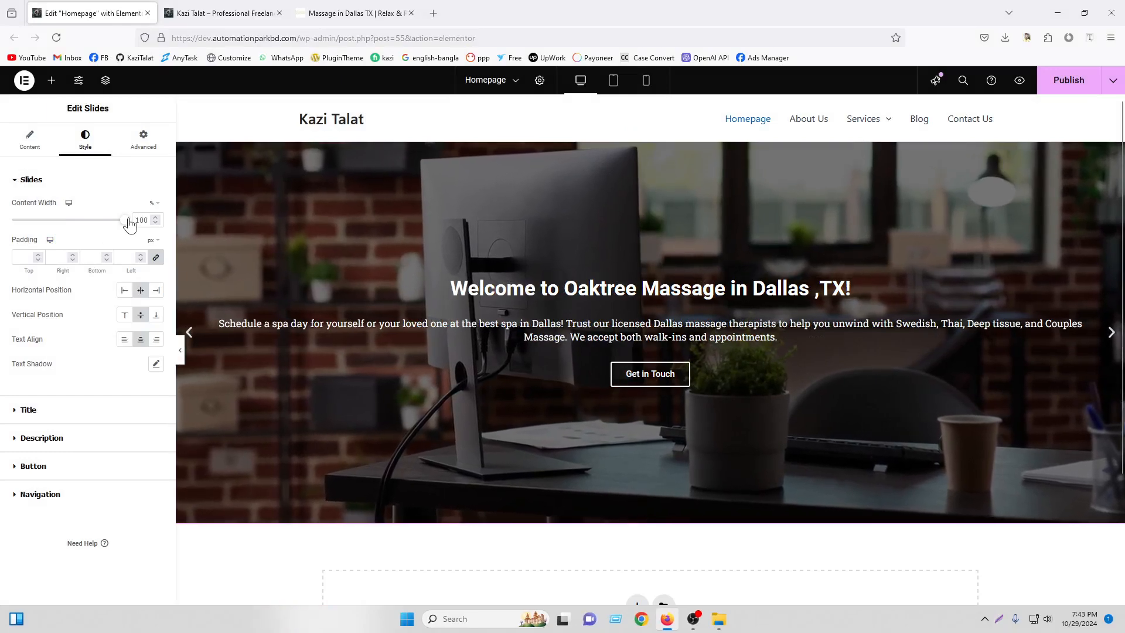
left_click_drag(129, 224, 63, 236)
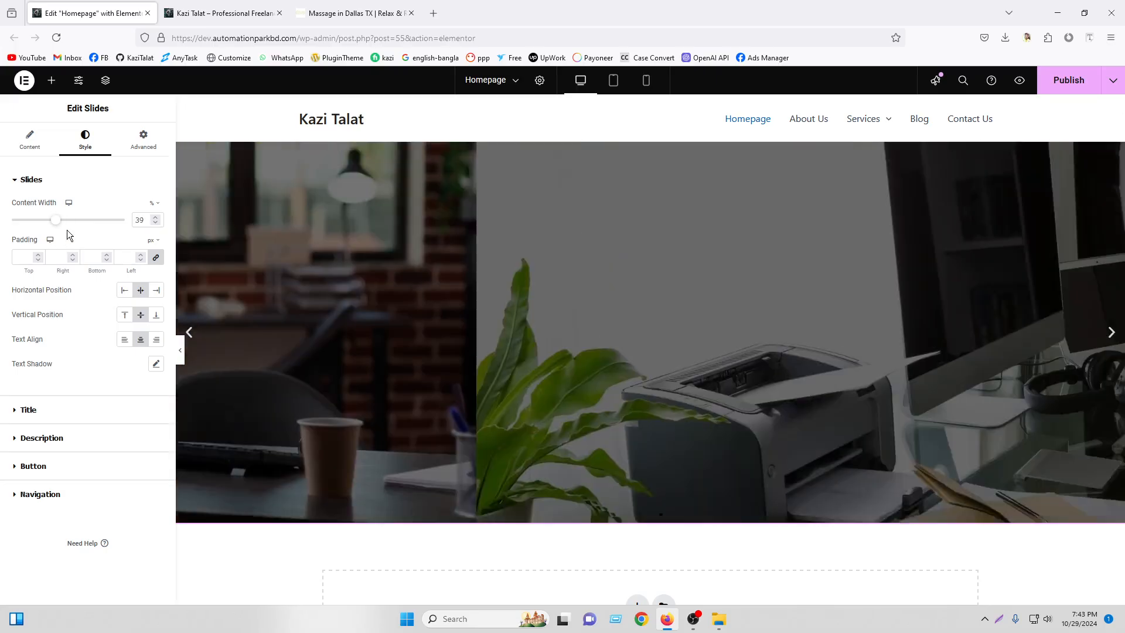
double_click(139, 220)
type("40")
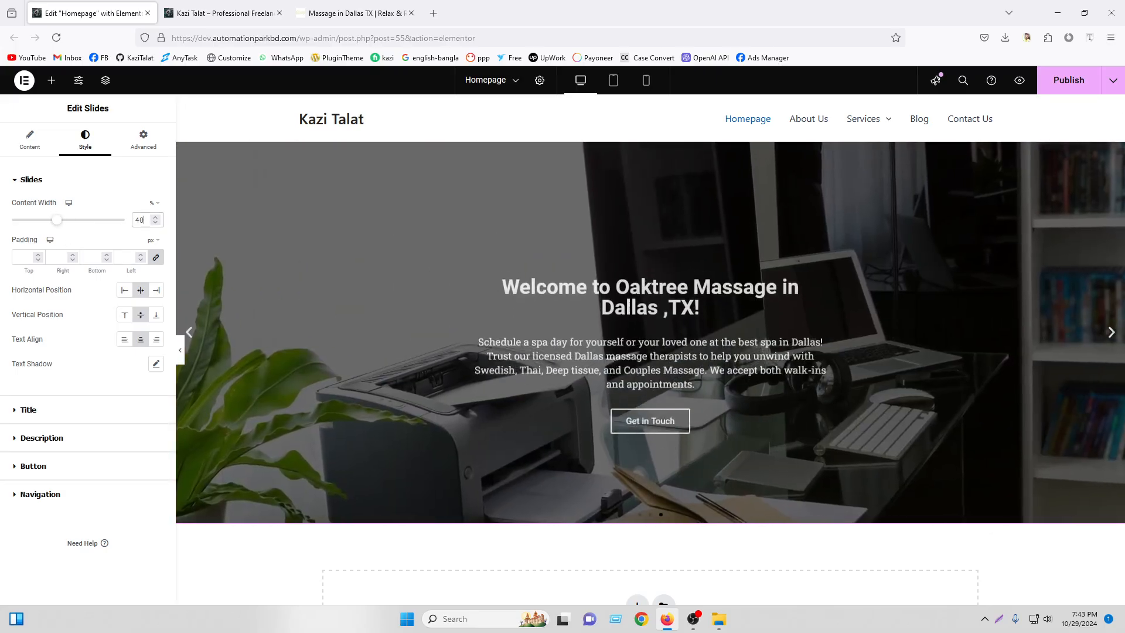
Frame the narrowed slide content with the screen-capture selection to examine its width, and close the capture
left_click(1002, 619)
left_click_drag(481, 242, 844, 426)
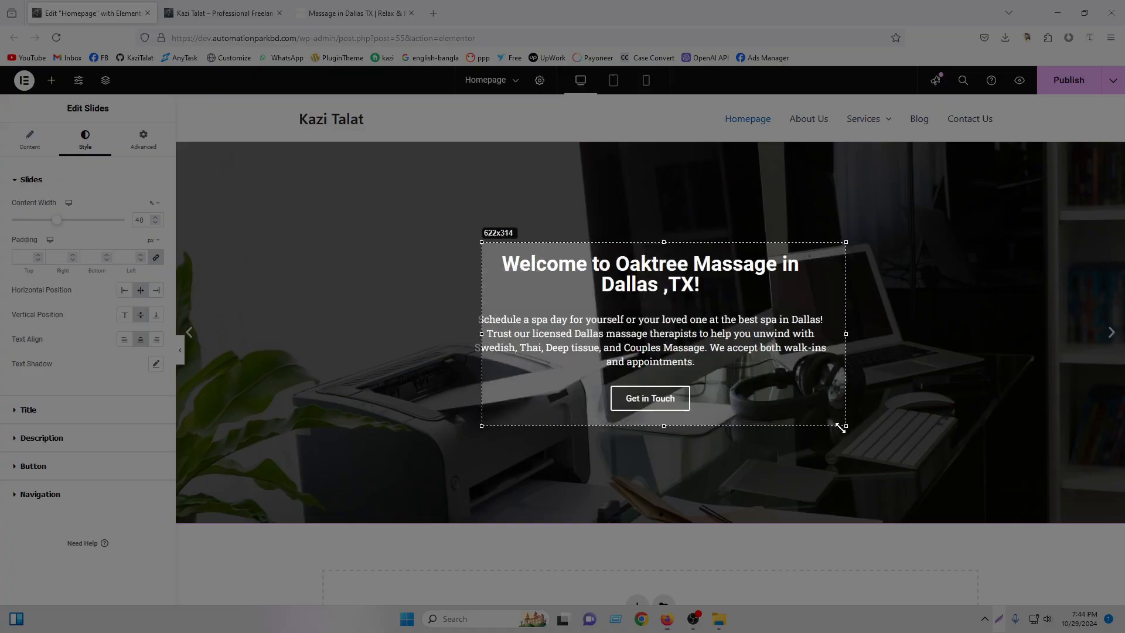
left_click(818, 442)
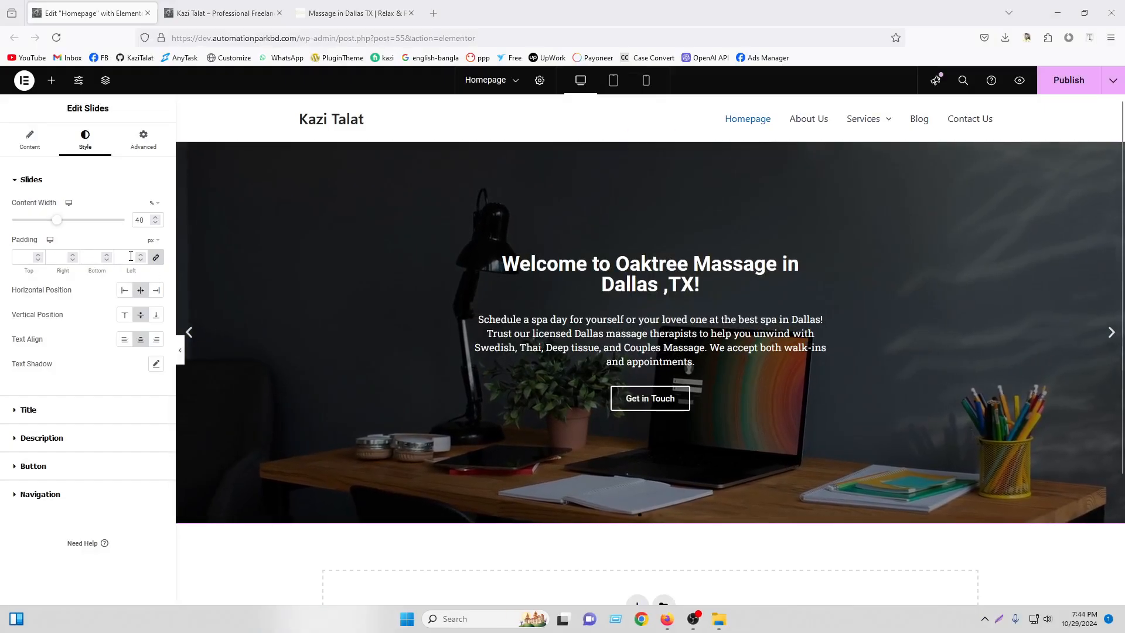
Try 90 px of linked padding on all four sides of the slide content, and clear it
type("90")
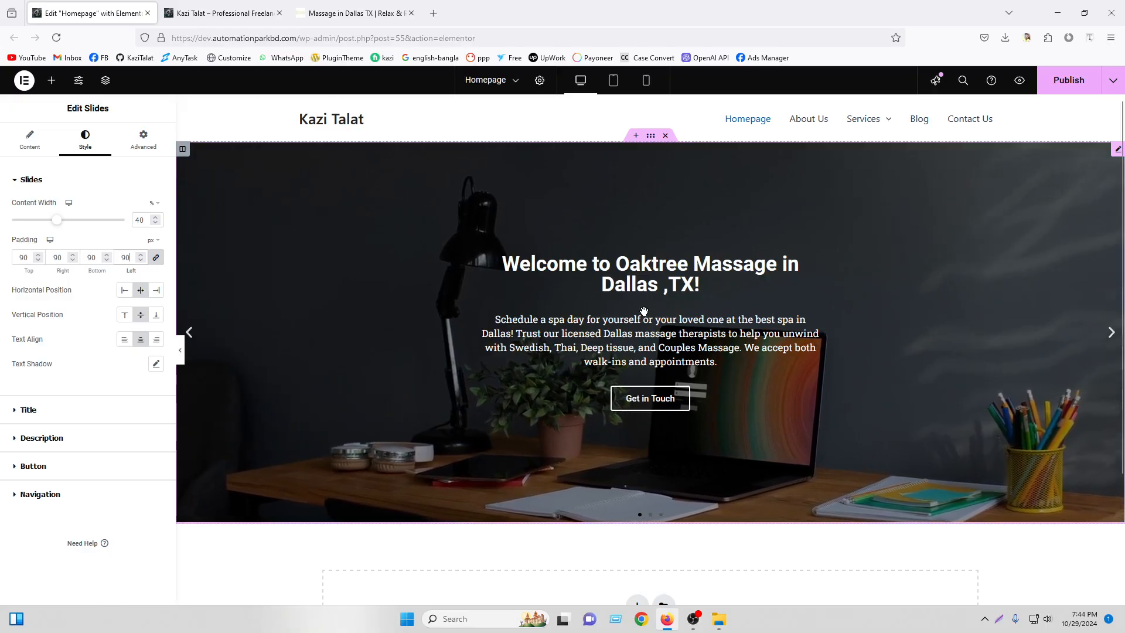
key("BackSpace")
key("BackSpace")
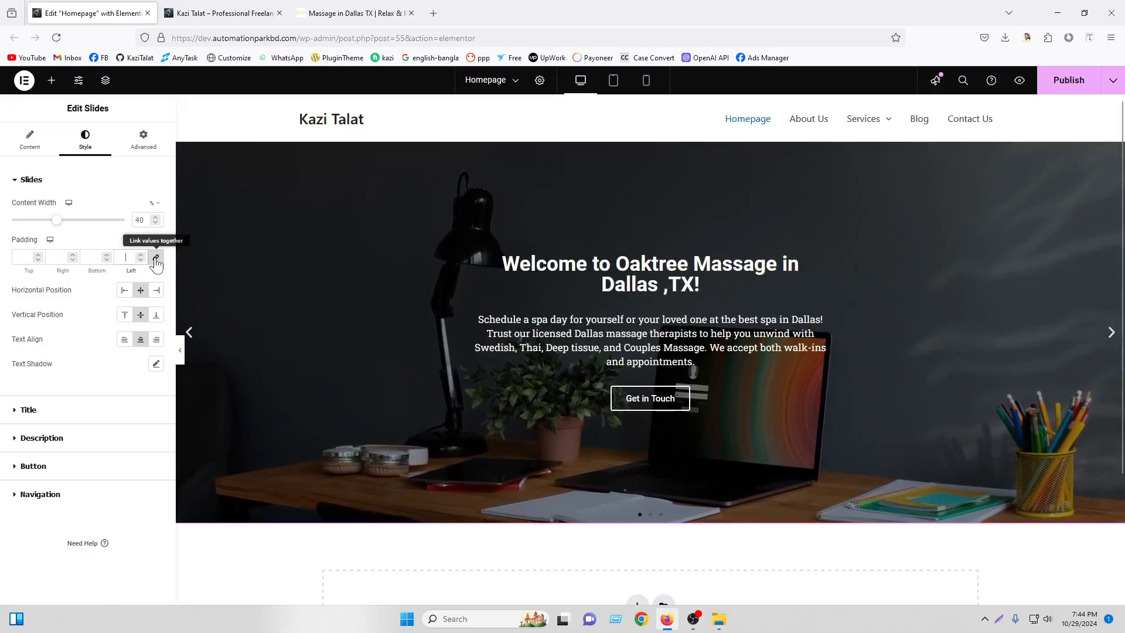
Try a separate top padding of 110 px with the other sides at 0, and clear the padding values
left_click(21, 257)
type("0")
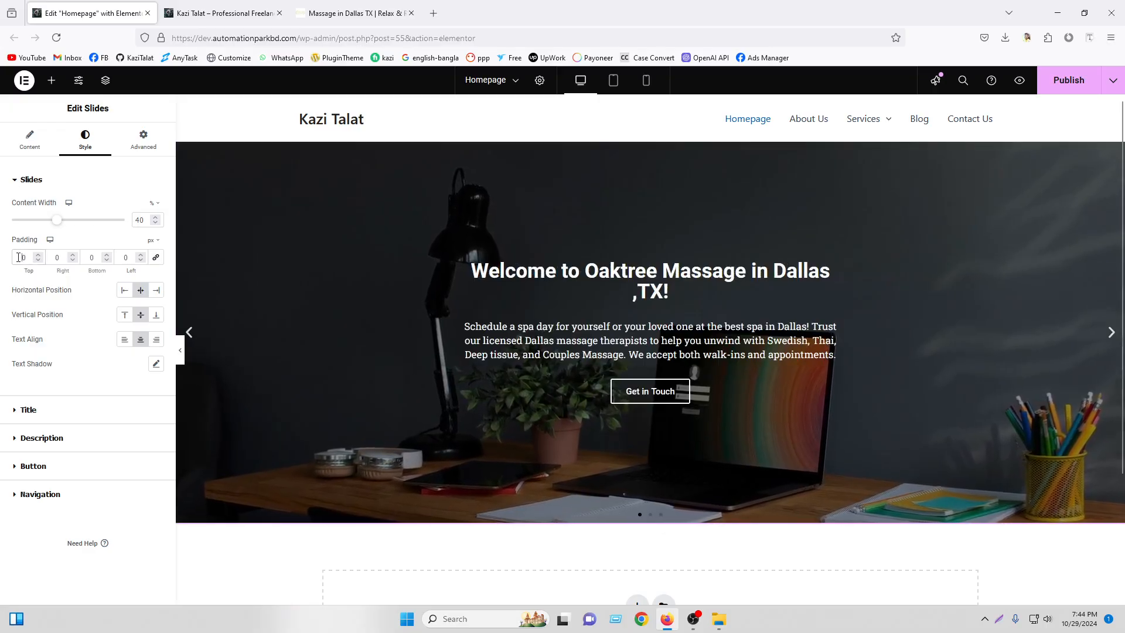
type("11")
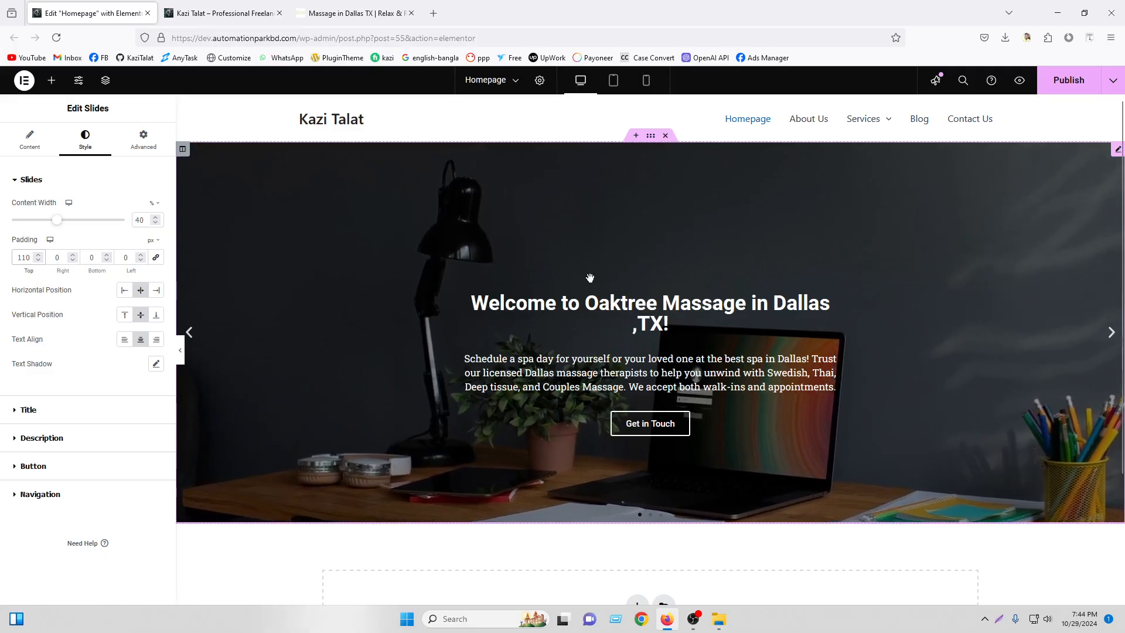
key("BackSpace")
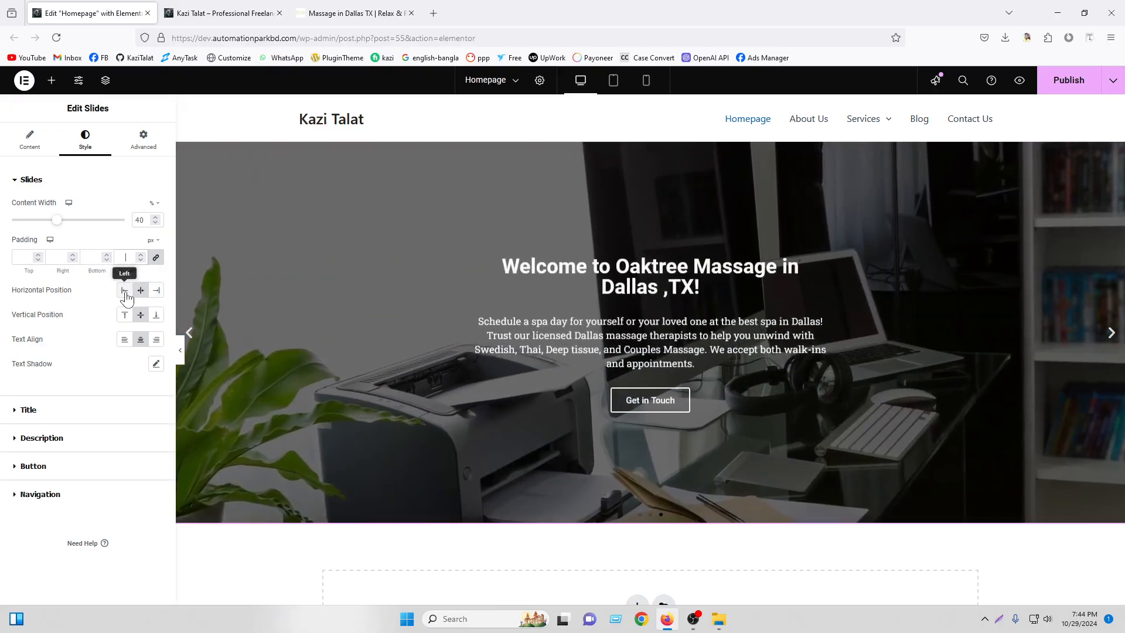
Try the Left horizontal position for the slide content and return it to Center
left_click(125, 291)
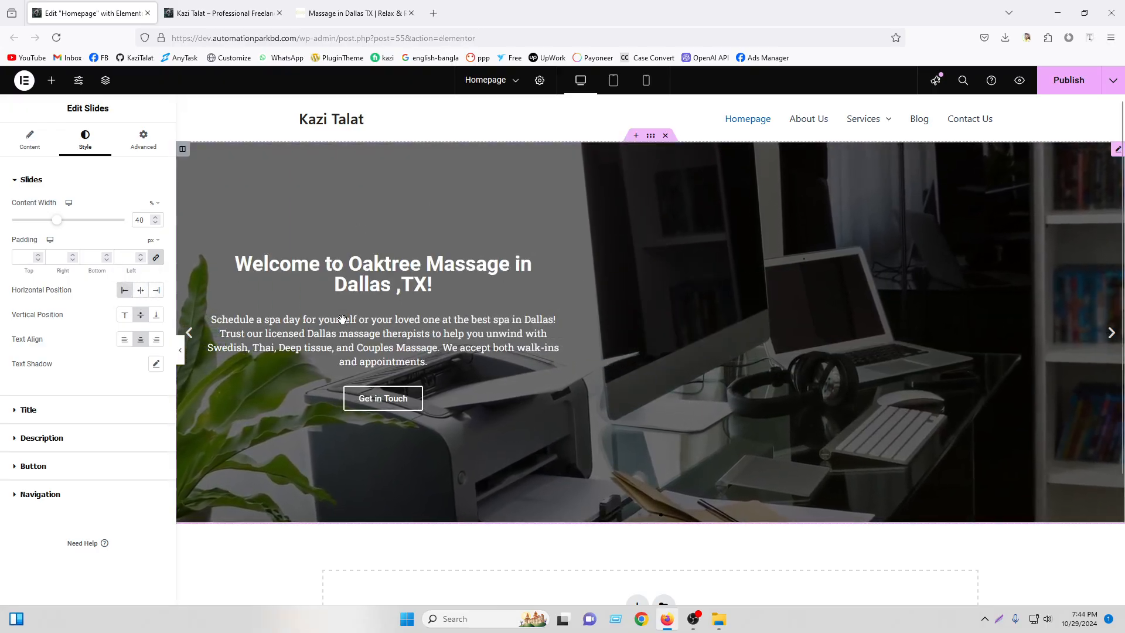
left_click(140, 291)
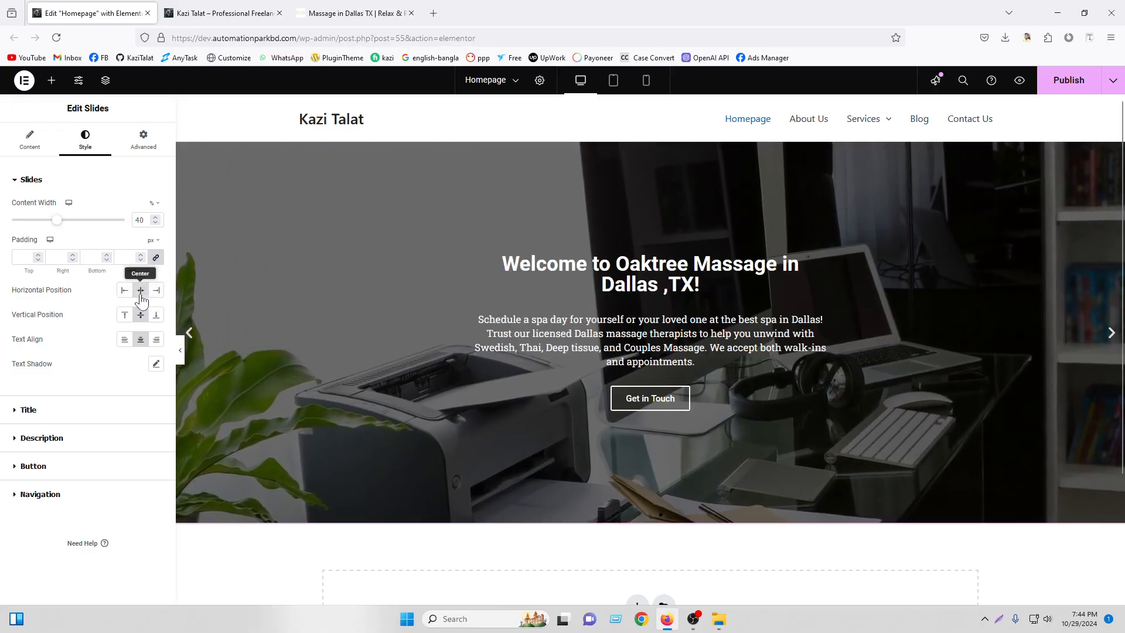
Try the Right horizontal and Top vertical positions for the slide content, returning them to Center and Middle
left_click(156, 291)
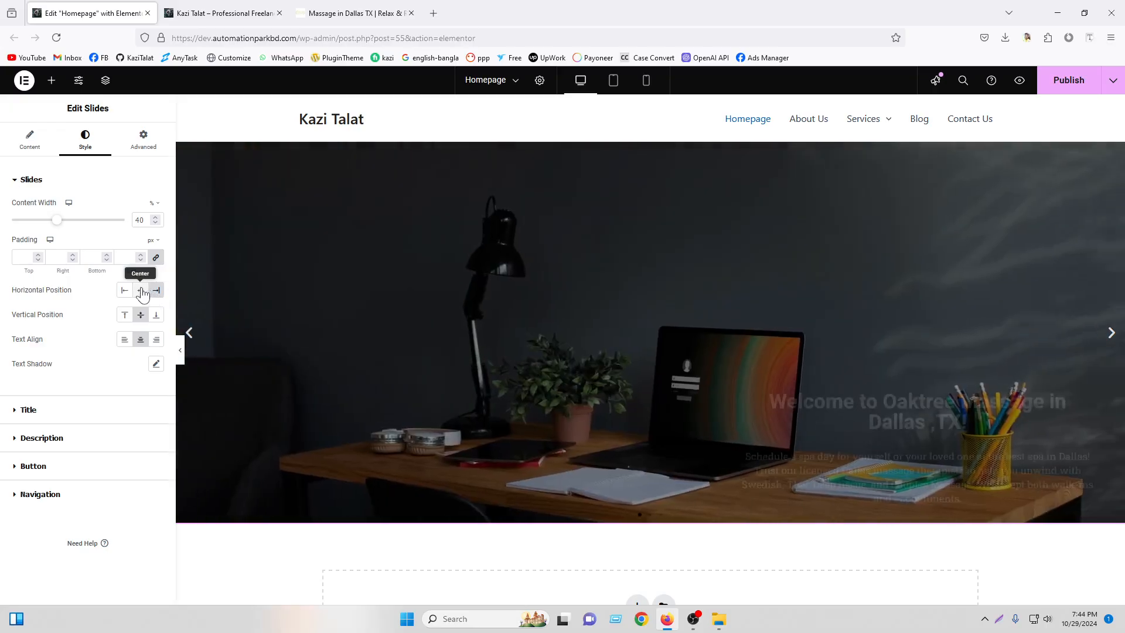
left_click(141, 291)
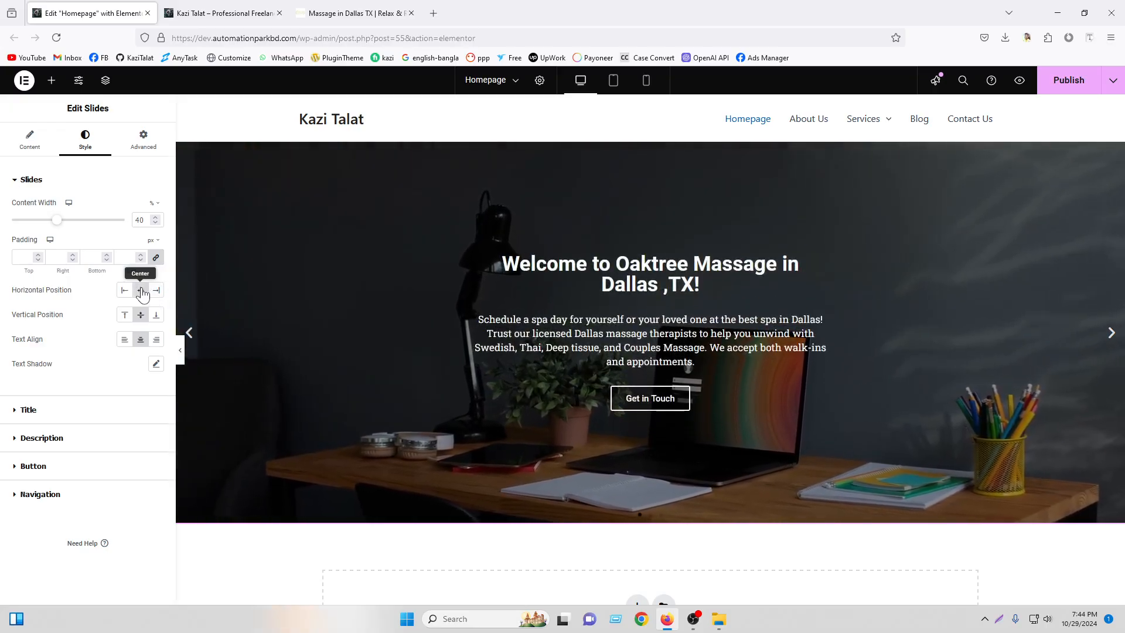
left_click(126, 317)
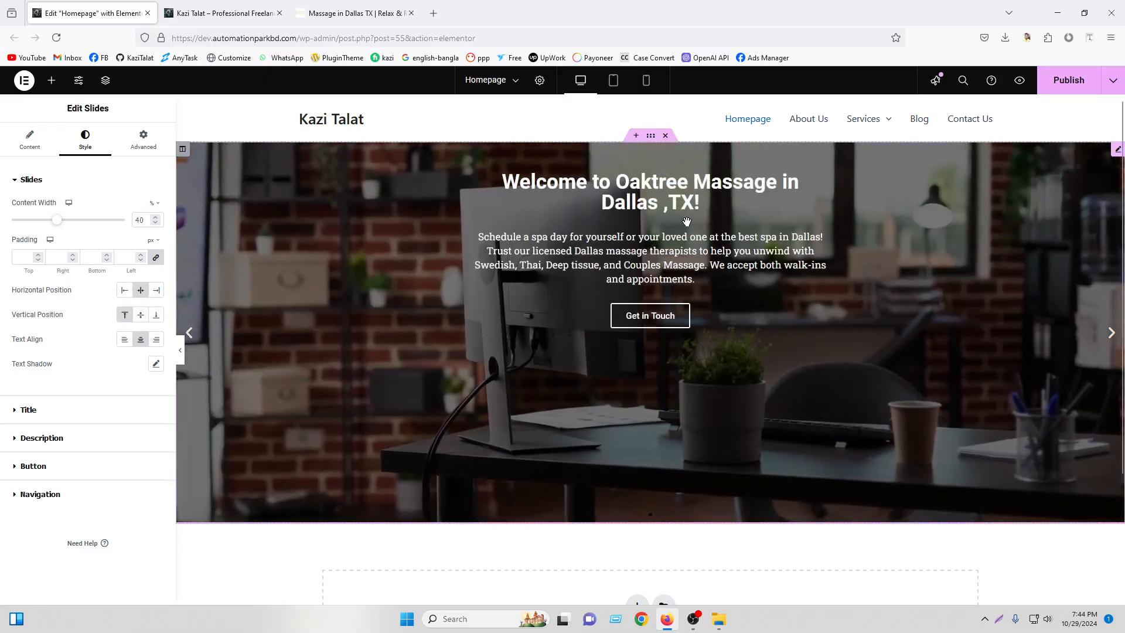
left_click(141, 315)
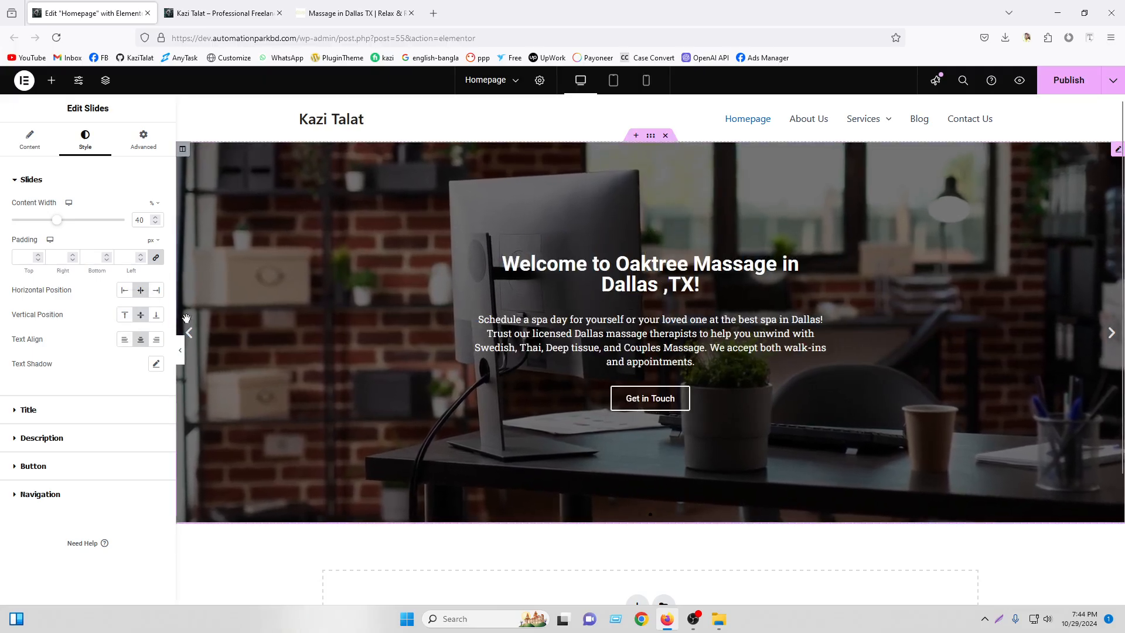
Try the Bottom vertical position and the Right horizontal position for the slide content, returning them to Middle and Center
left_click(157, 316)
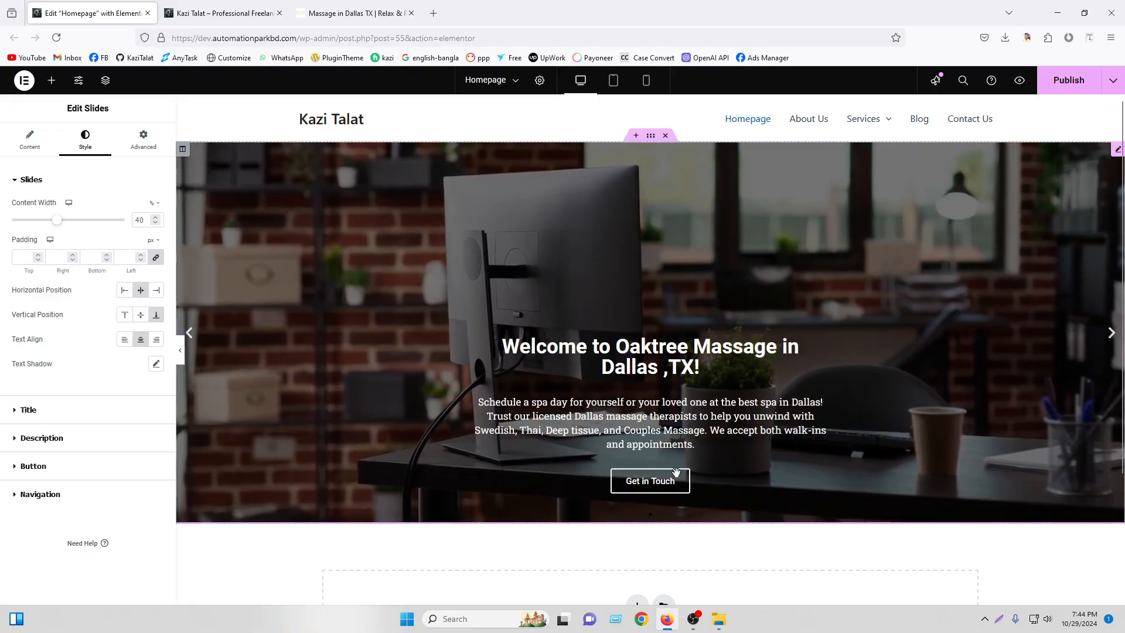
left_click(142, 321)
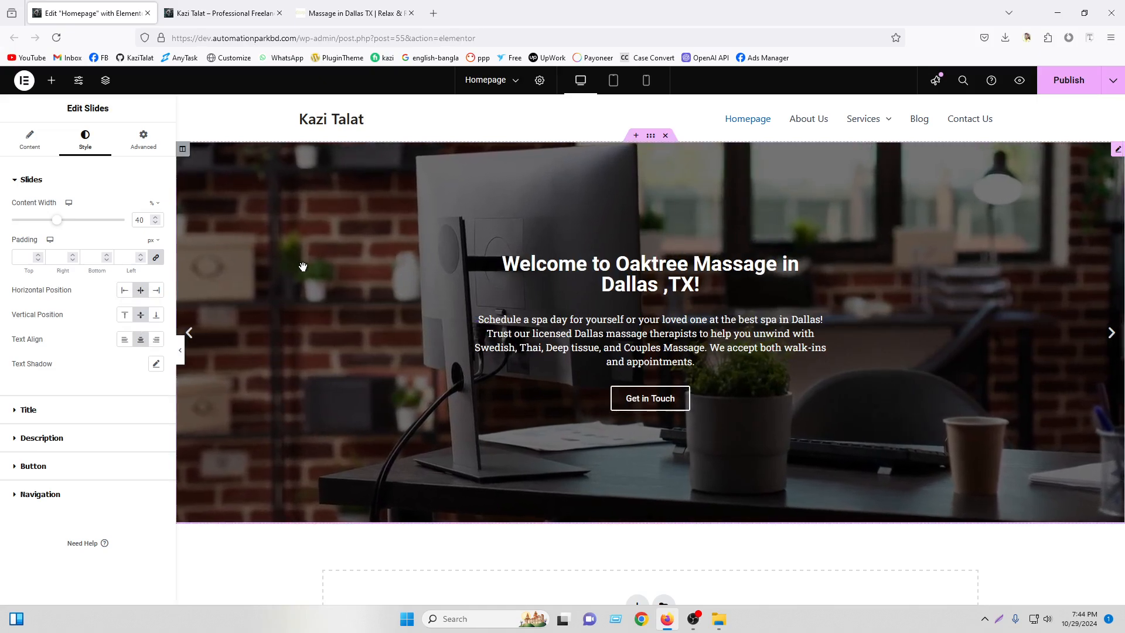
left_click(133, 317)
left_click(142, 322)
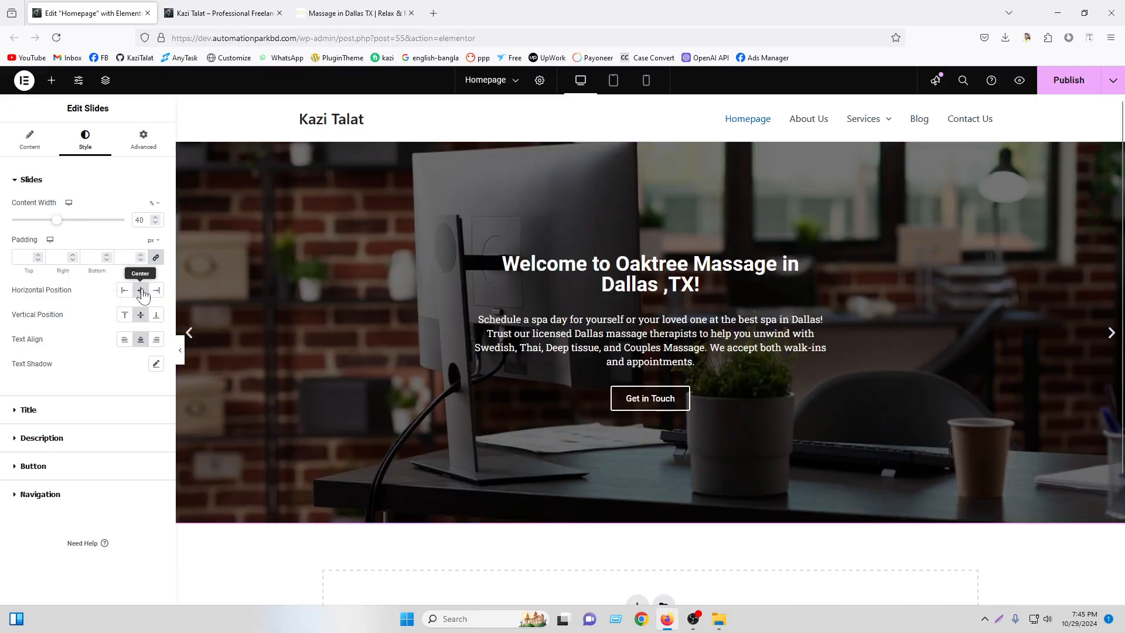
left_click(156, 290)
left_click(140, 290)
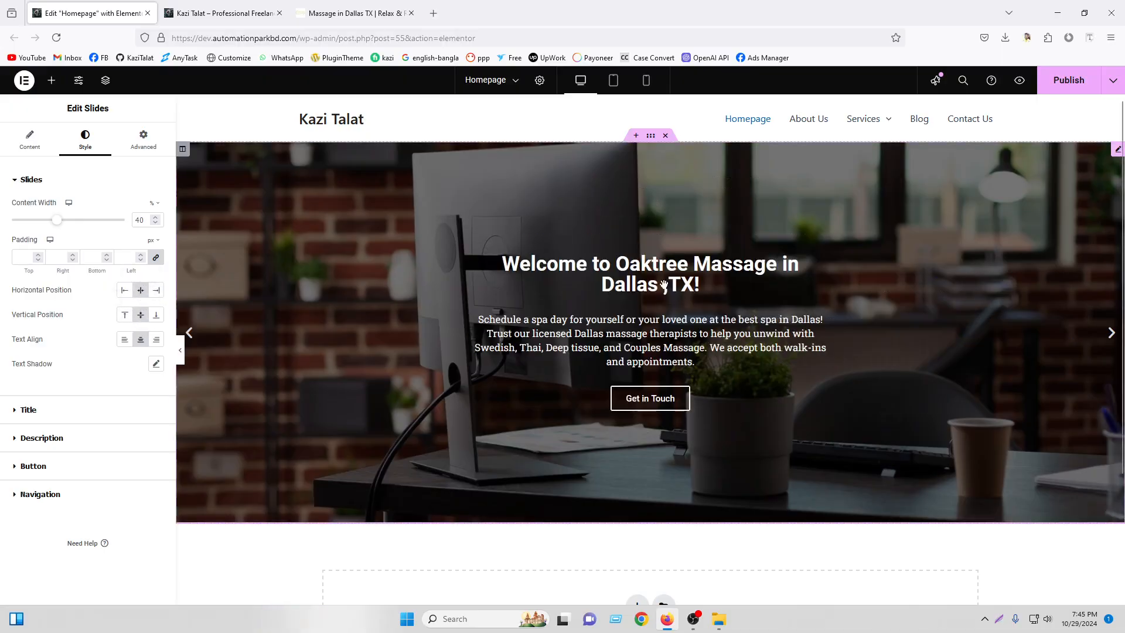
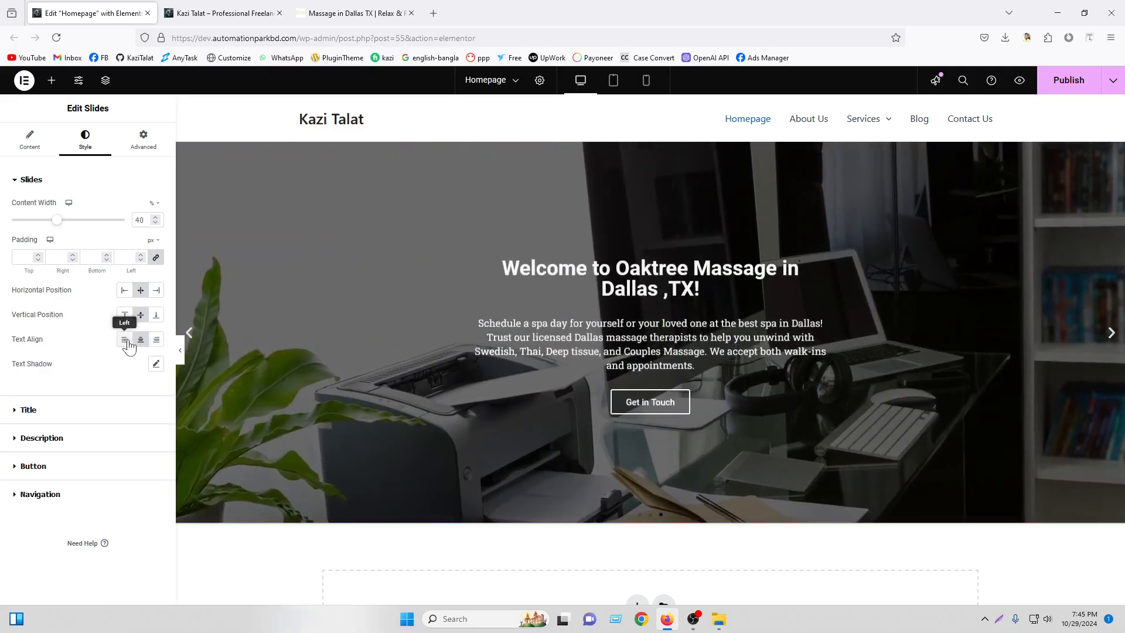
Try Left text alignment along with the Left and Right horizontal positions, and return alignment and position to Center
left_click(126, 341)
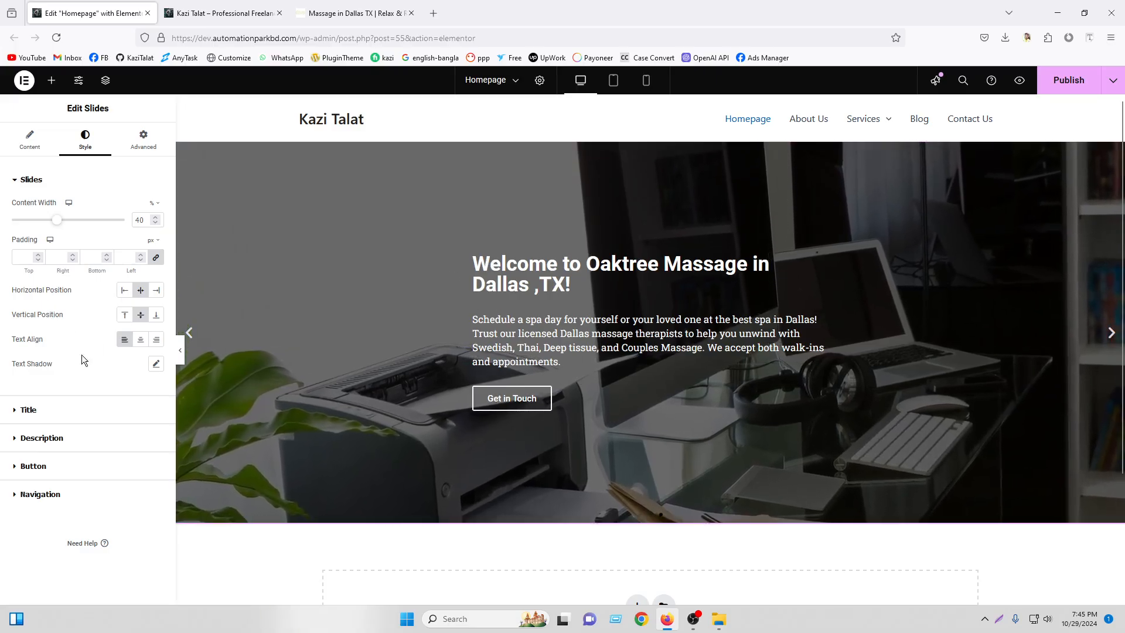
left_click(124, 290)
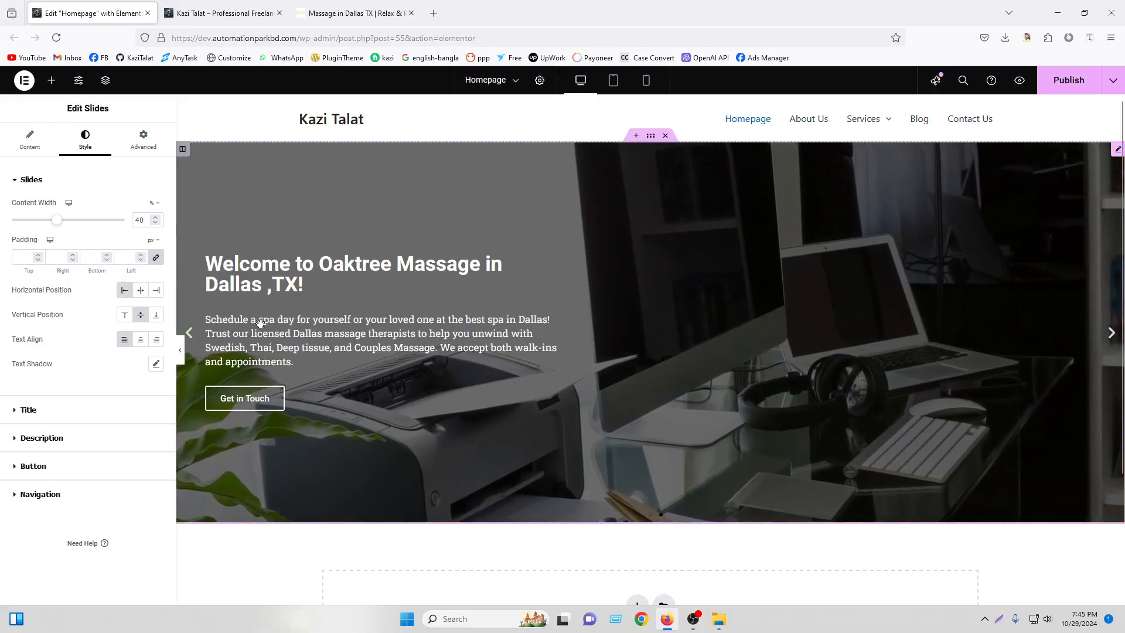
left_click(158, 291)
left_click(157, 343)
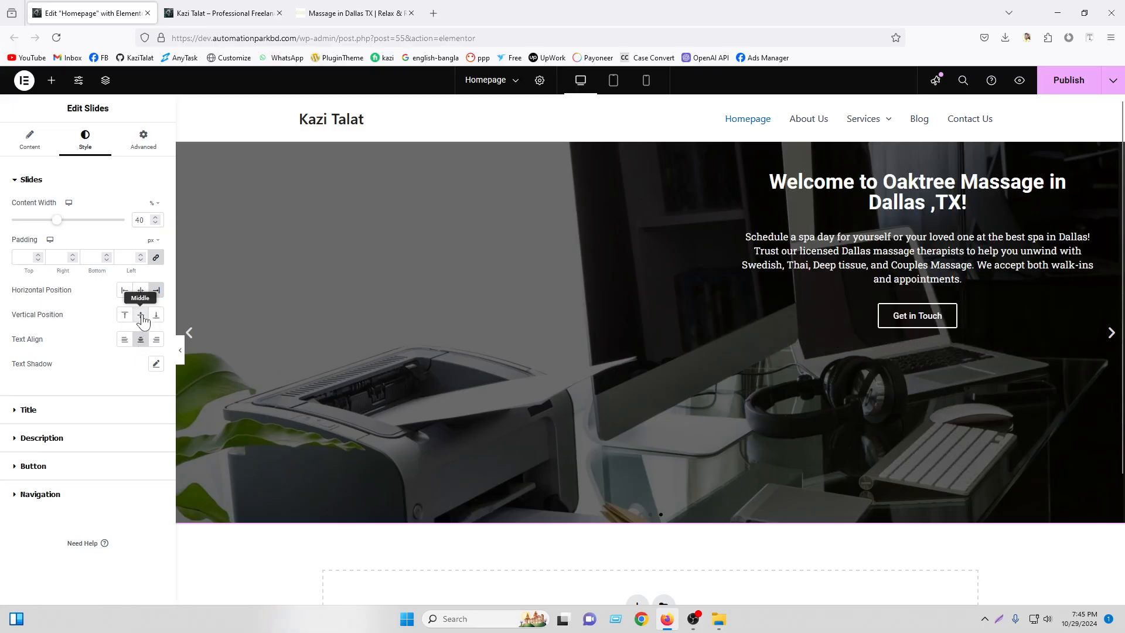
left_click(141, 290)
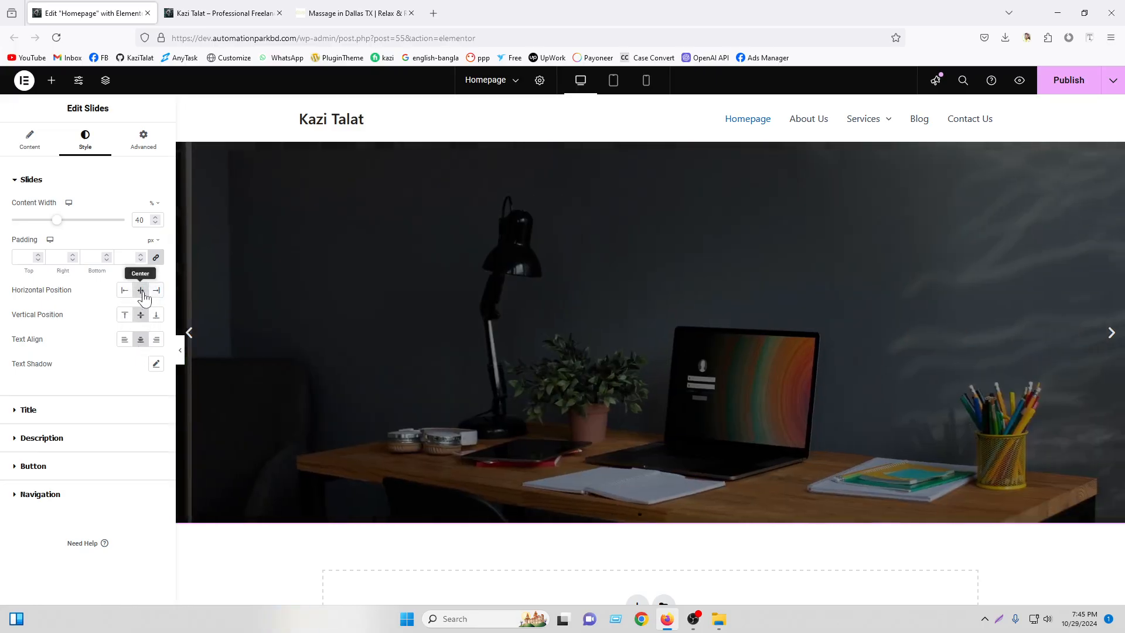
Turn on the text shadow for the slides with the default blur of 10
left_click(156, 364)
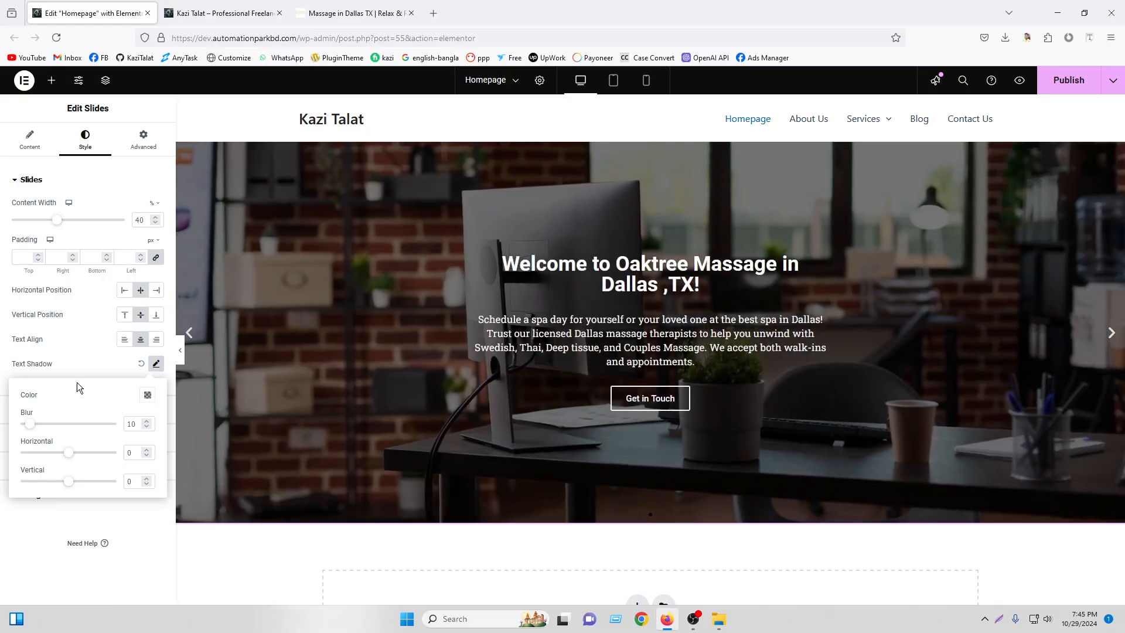
left_click(75, 374)
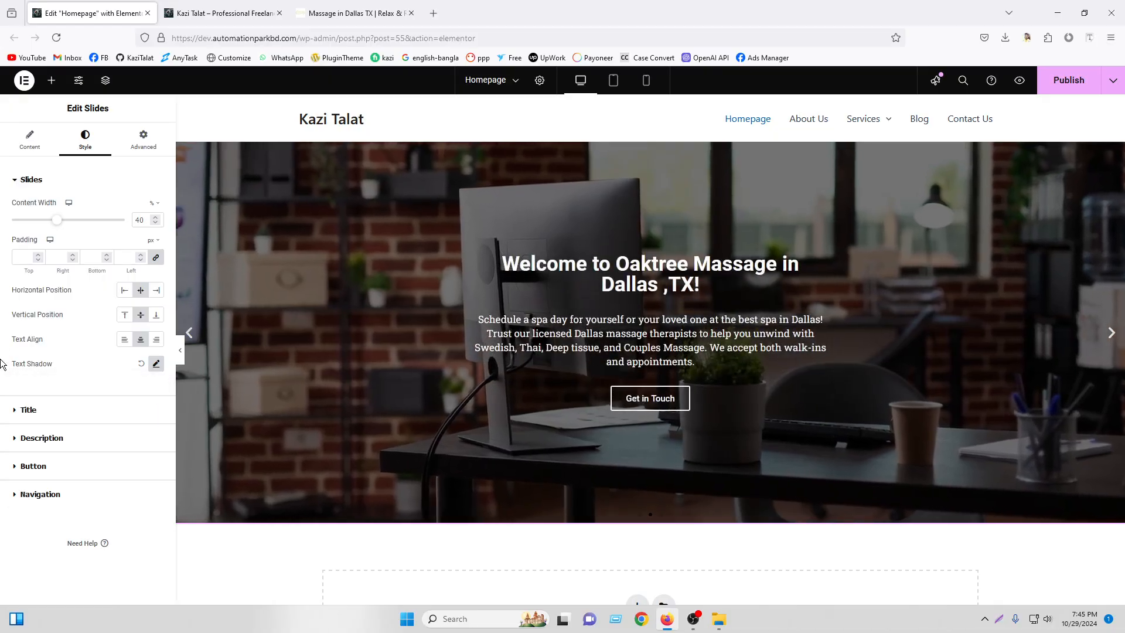
Set the slide title's spacing to 20 px and its text color to white
left_click(56, 418)
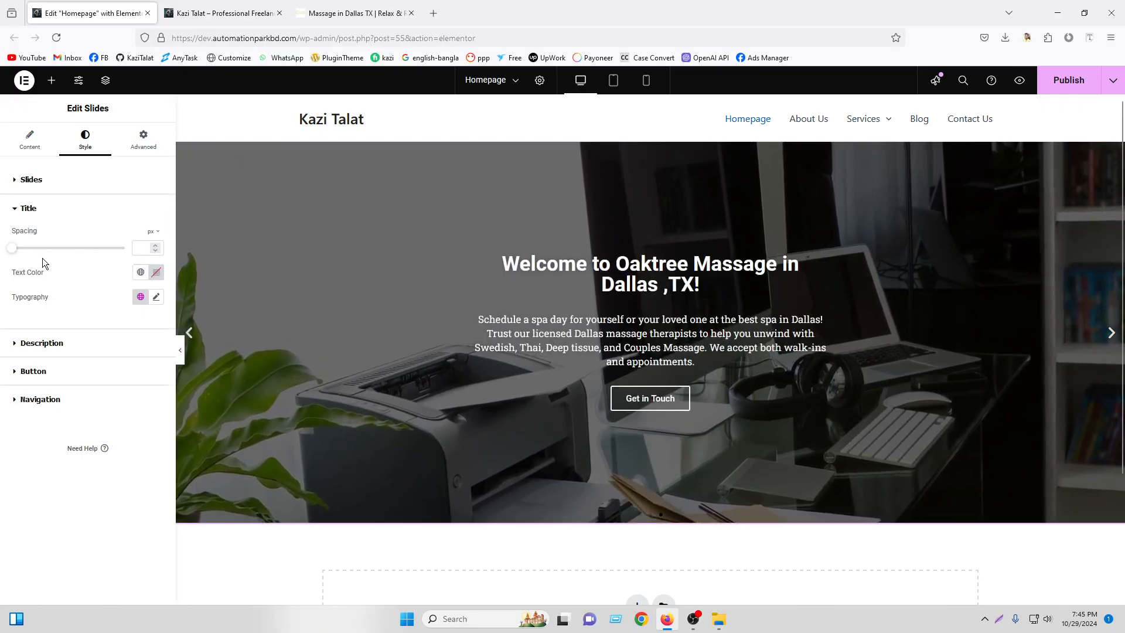
left_click_drag(14, 253, 32, 252)
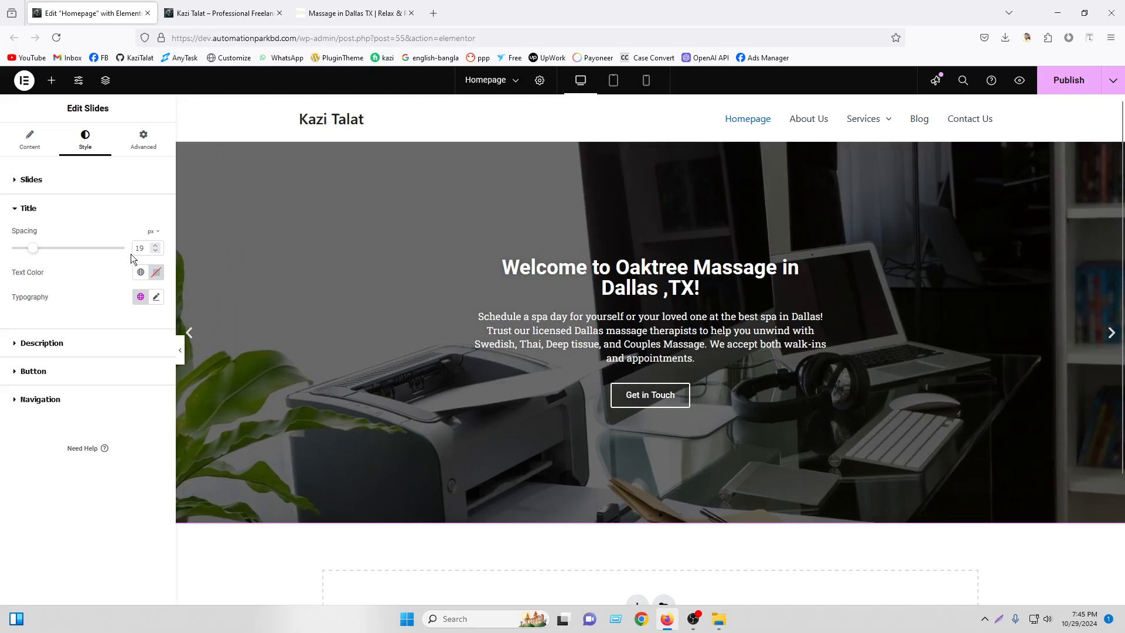
key("Up")
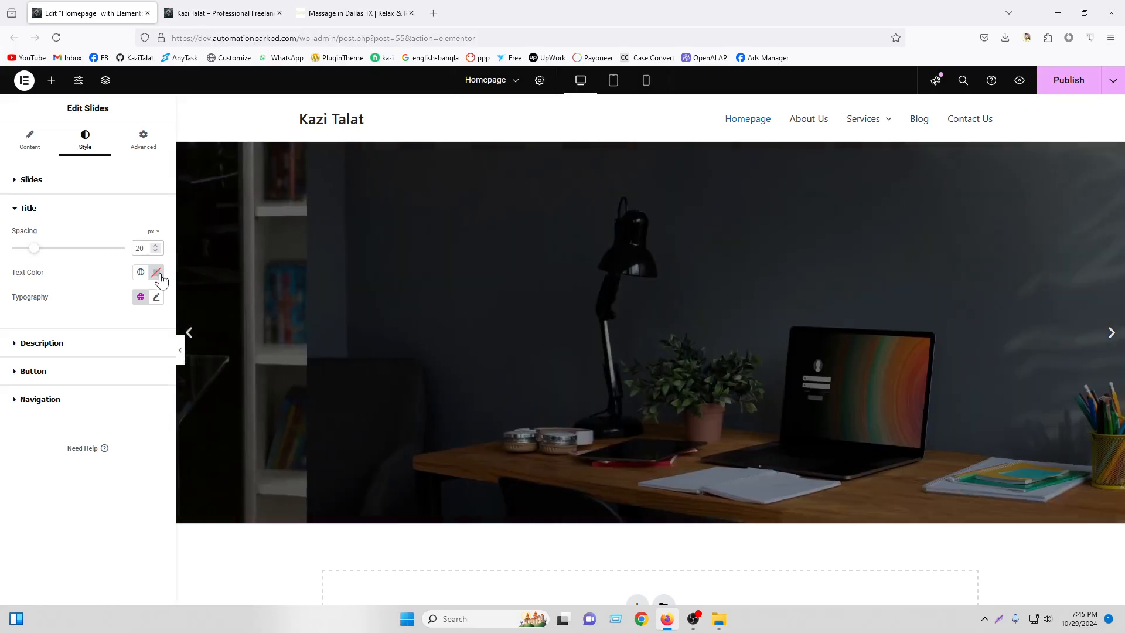
left_click(155, 272)
left_click(29, 290)
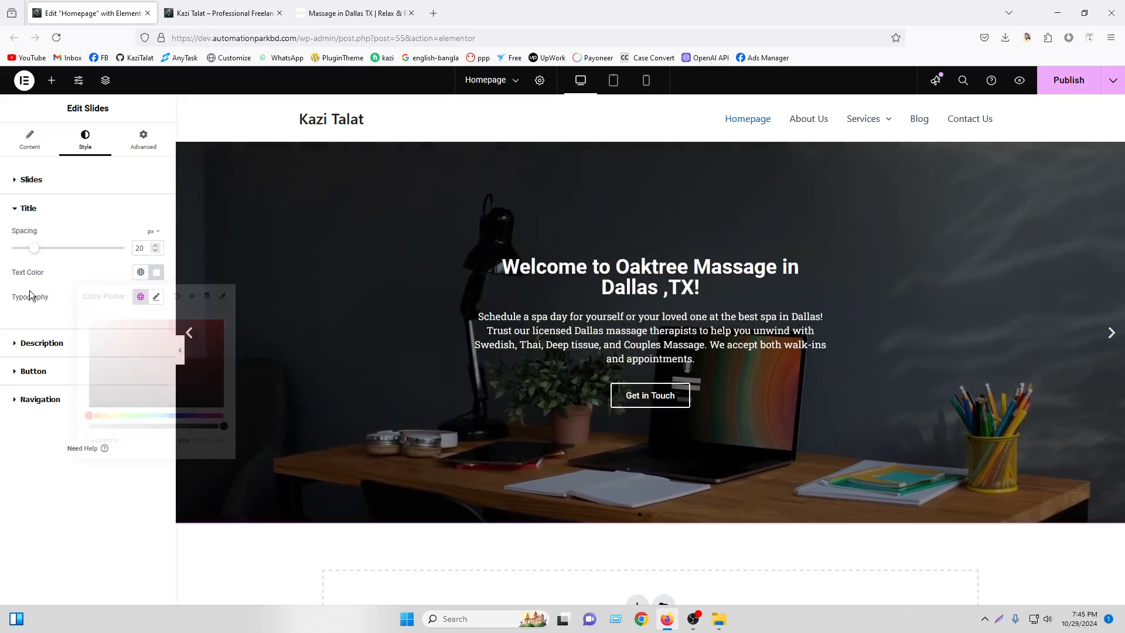
Set the slide title's font family to EB Garamond
left_click(156, 297)
left_click(123, 351)
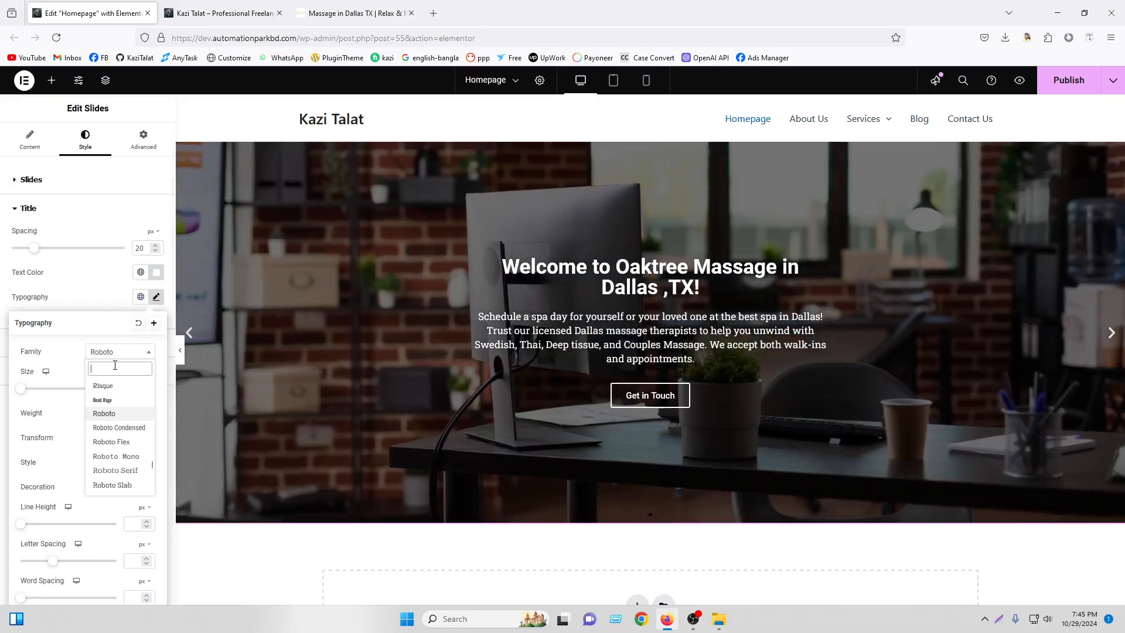
type("eb")
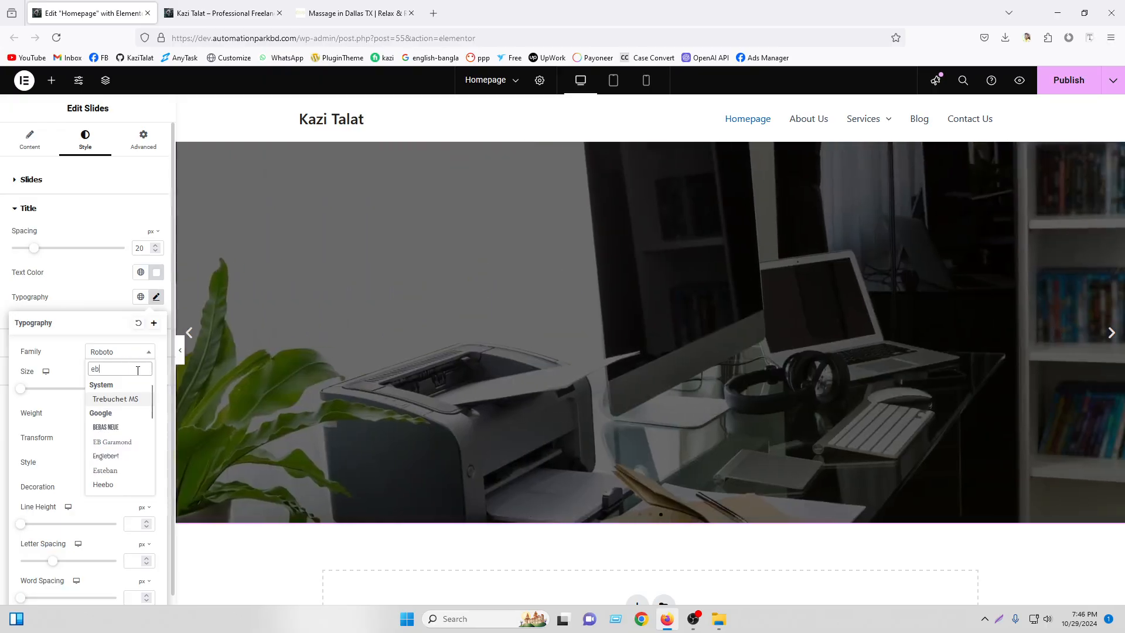
left_click(114, 442)
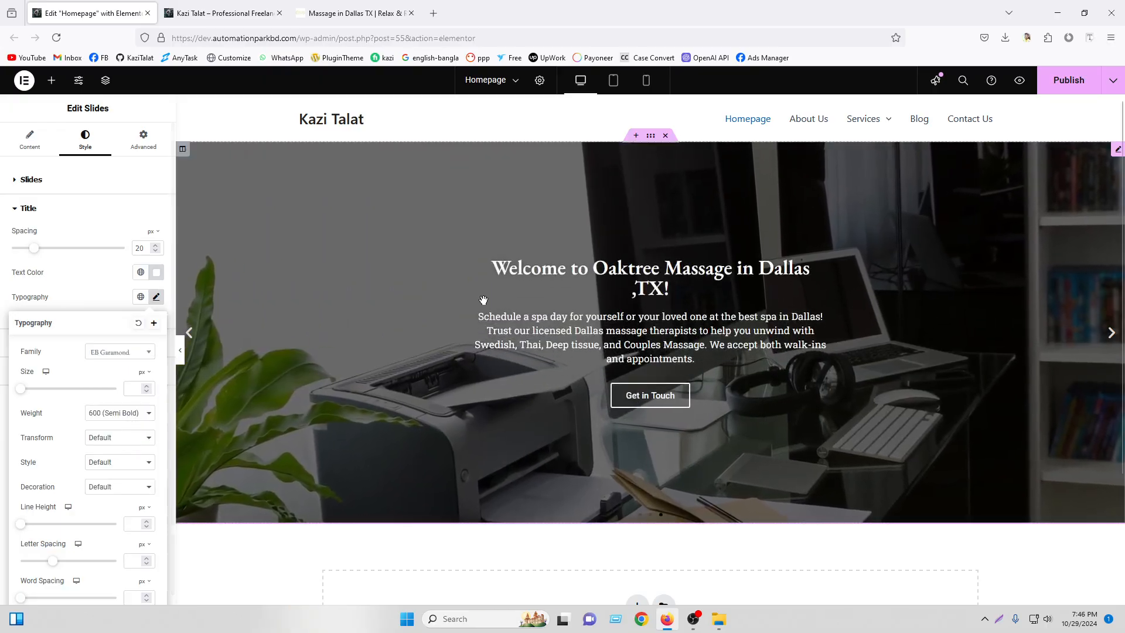
Set the slide title's font size to 50 px and close its typography settings
left_click(132, 388)
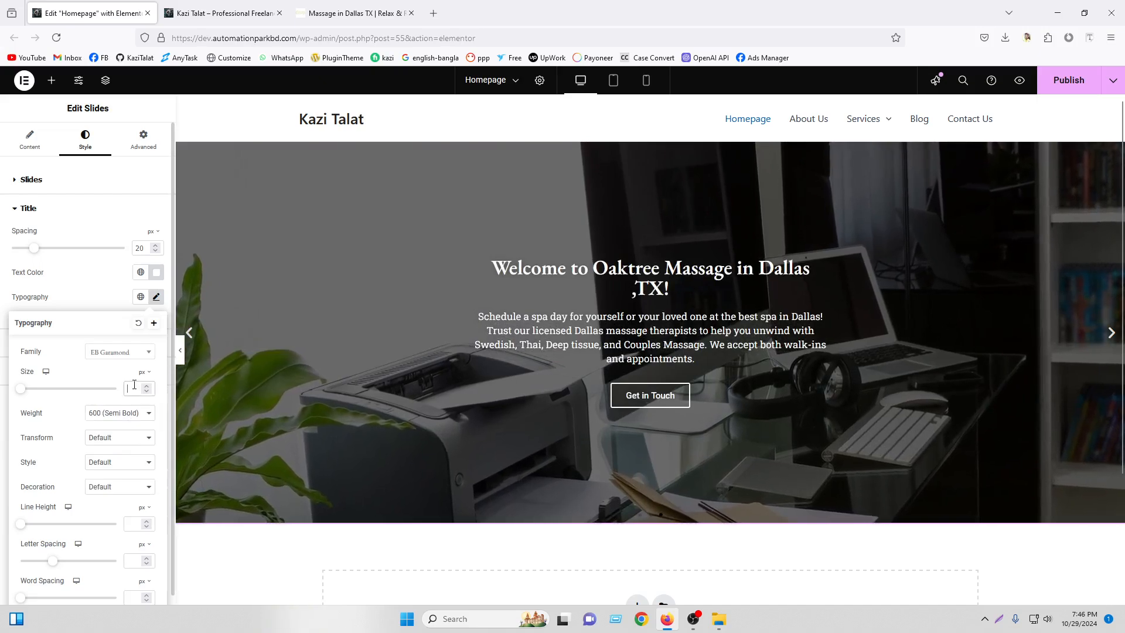
type("55")
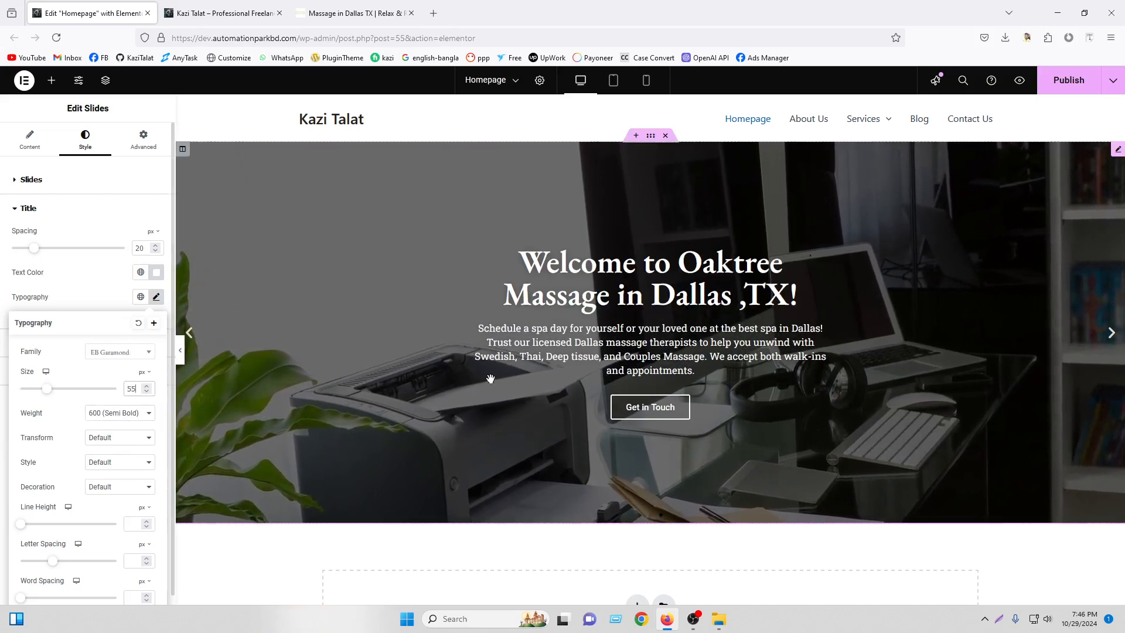
key("Down")
key("Down")
key("Down")
key("Down")
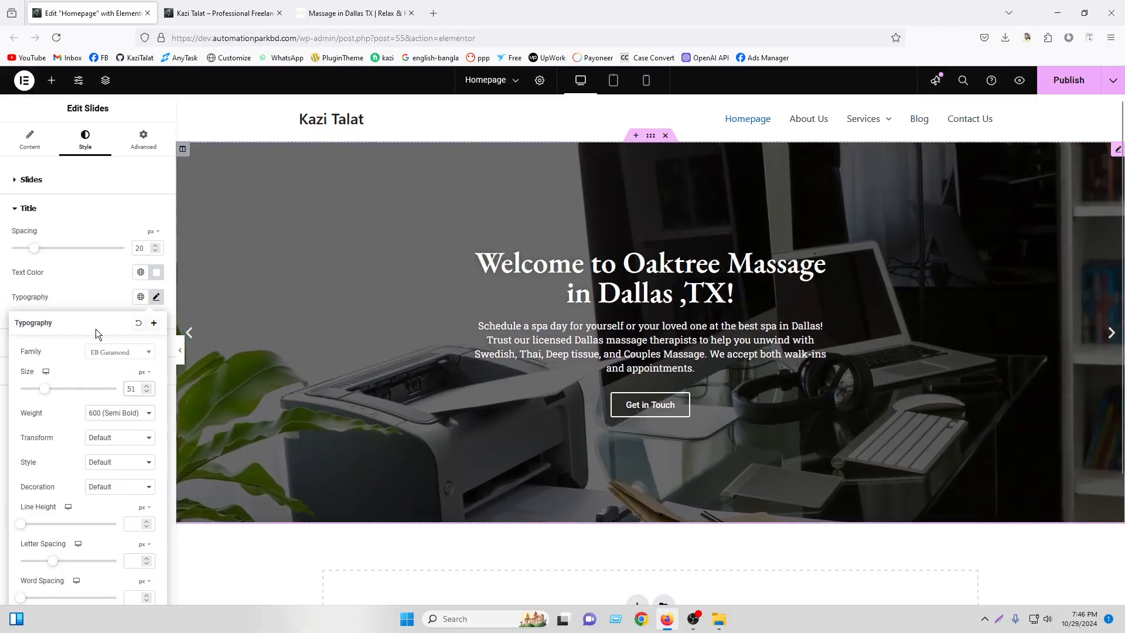
key("Down")
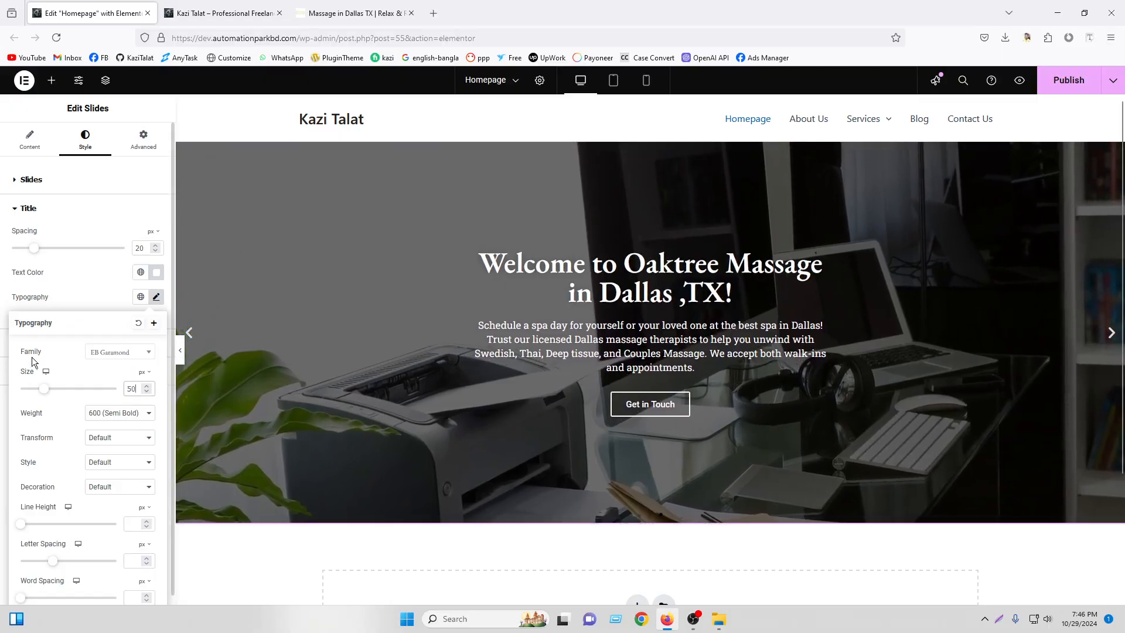
left_click(158, 297)
left_click(157, 297)
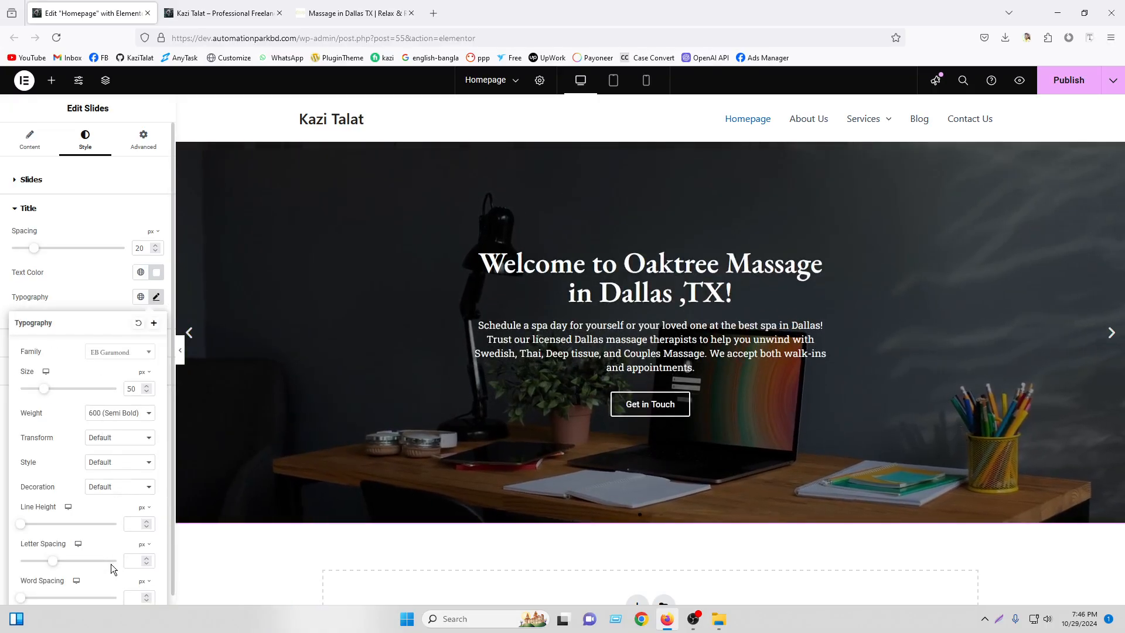
left_click(157, 297)
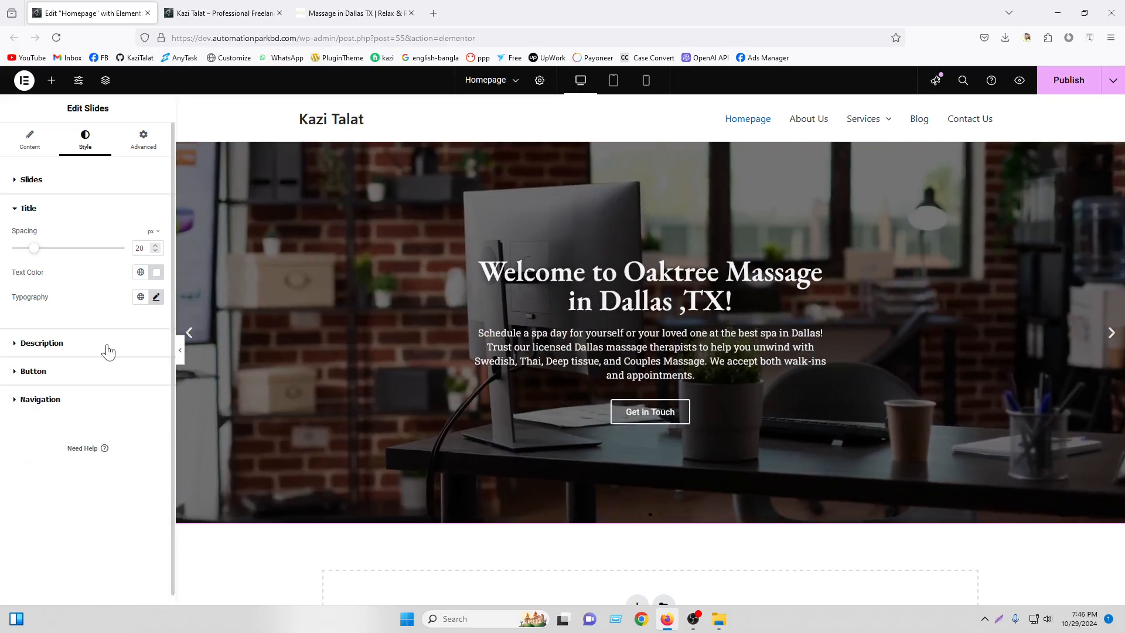
Set the slide description's spacing to 30 px and its text color to white (#FFFFFF)
left_click(105, 343)
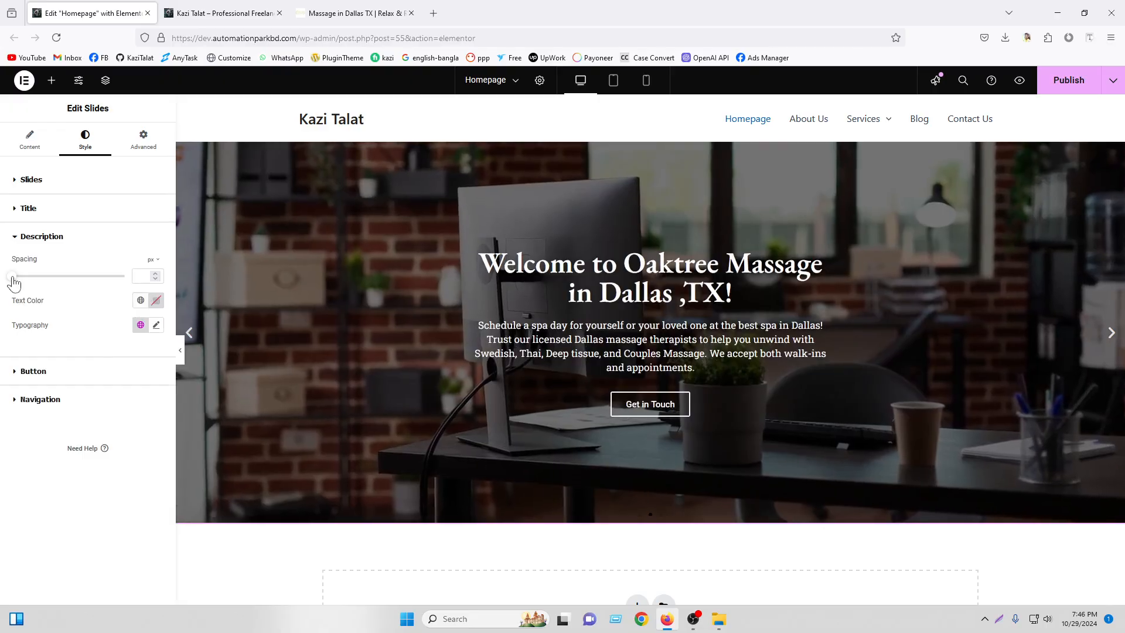
left_click_drag(14, 283, 50, 284)
left_click(156, 279)
left_click(155, 279)
left_click(155, 279)
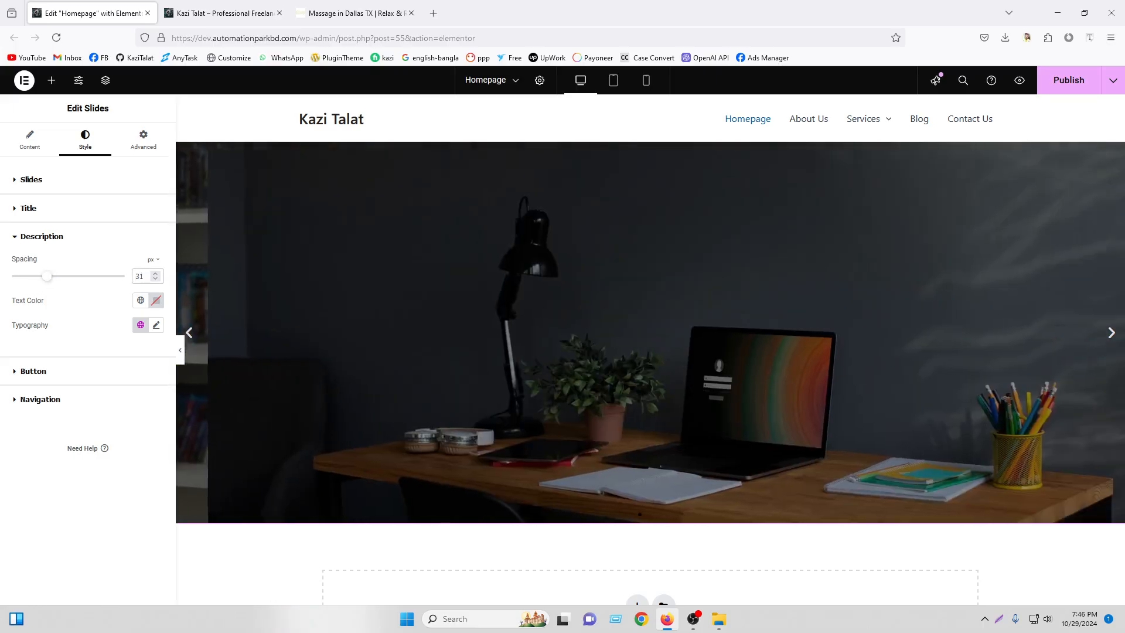
left_click(157, 301)
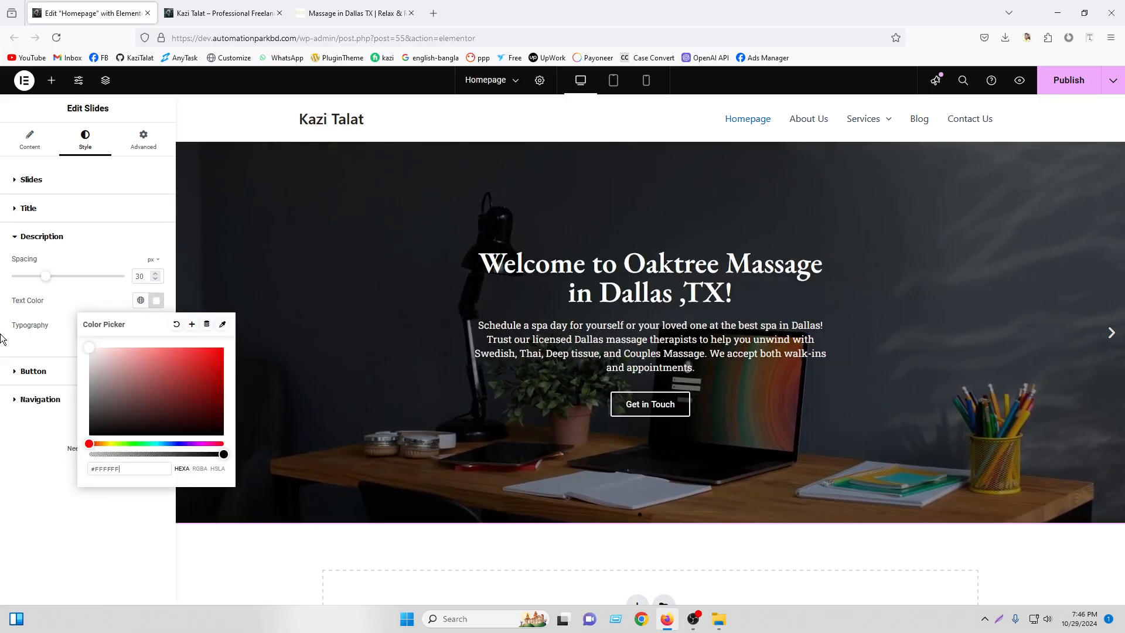
Set the slide description's typography to the Lato font at 17 px
left_click(156, 325)
left_click(130, 381)
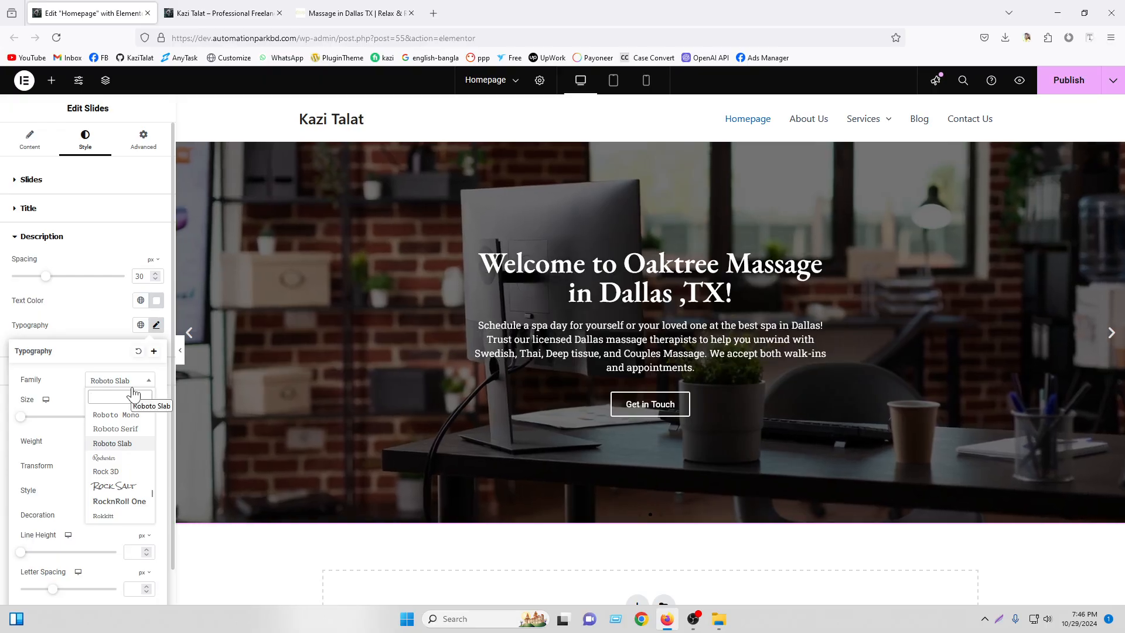
type("lato")
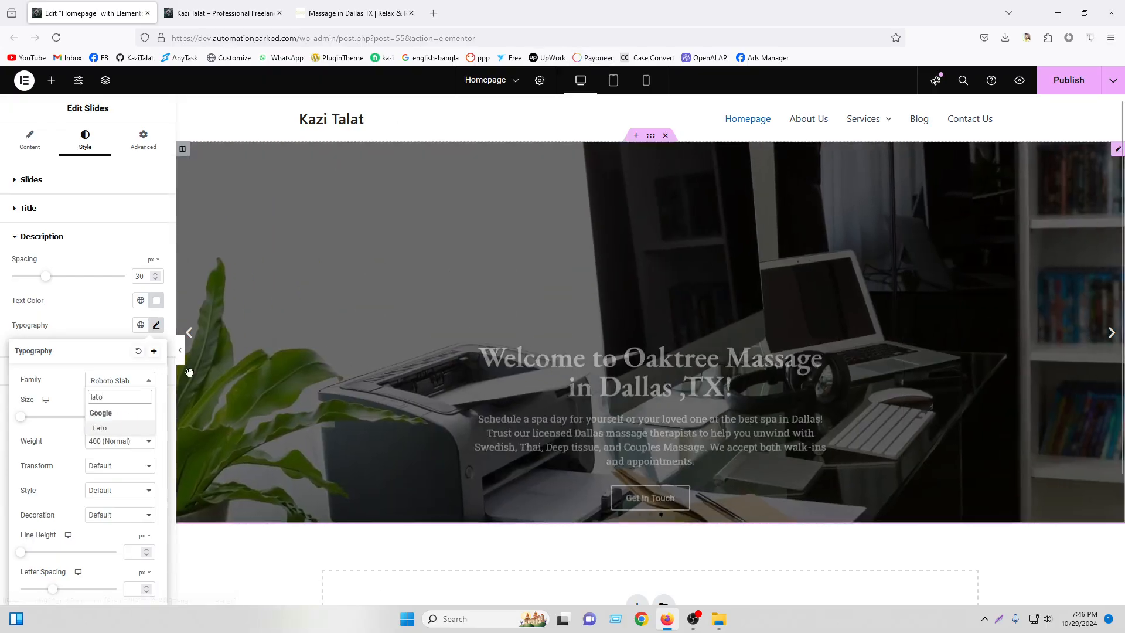
left_click(96, 427)
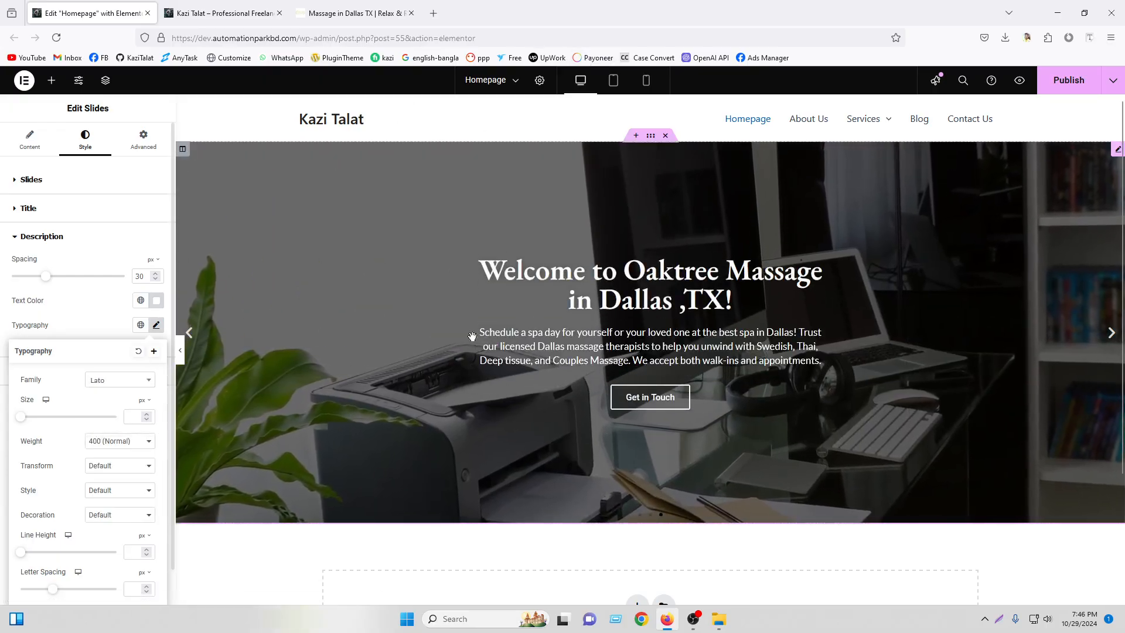
left_click(134, 414)
type("17")
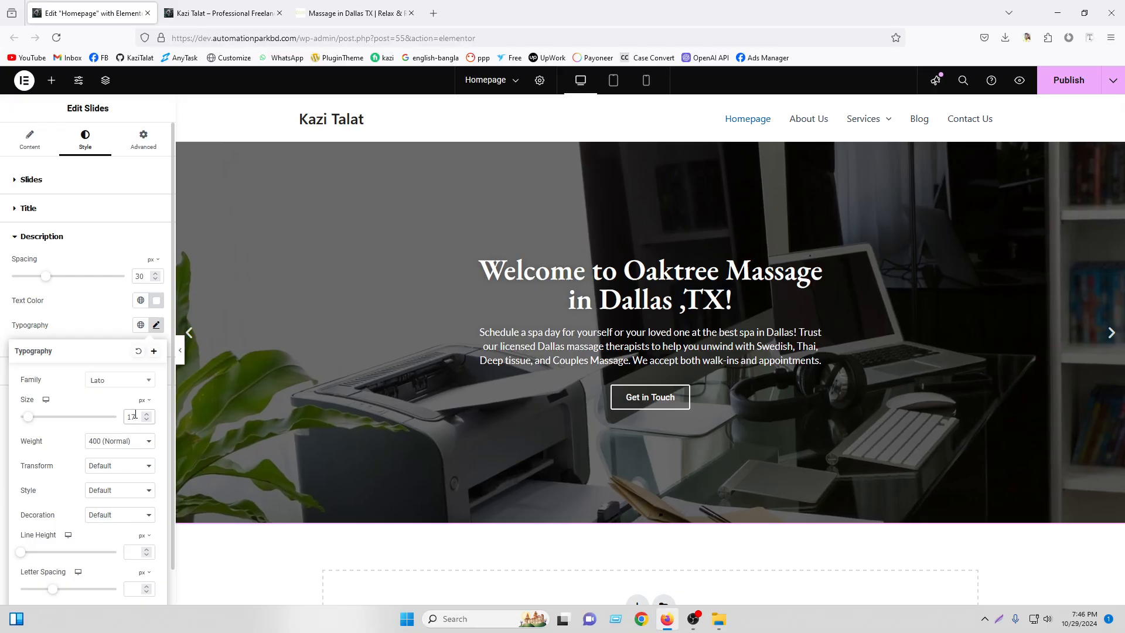
Set the slide button's size to Medium and its border width to 0 px
left_click(2, 312)
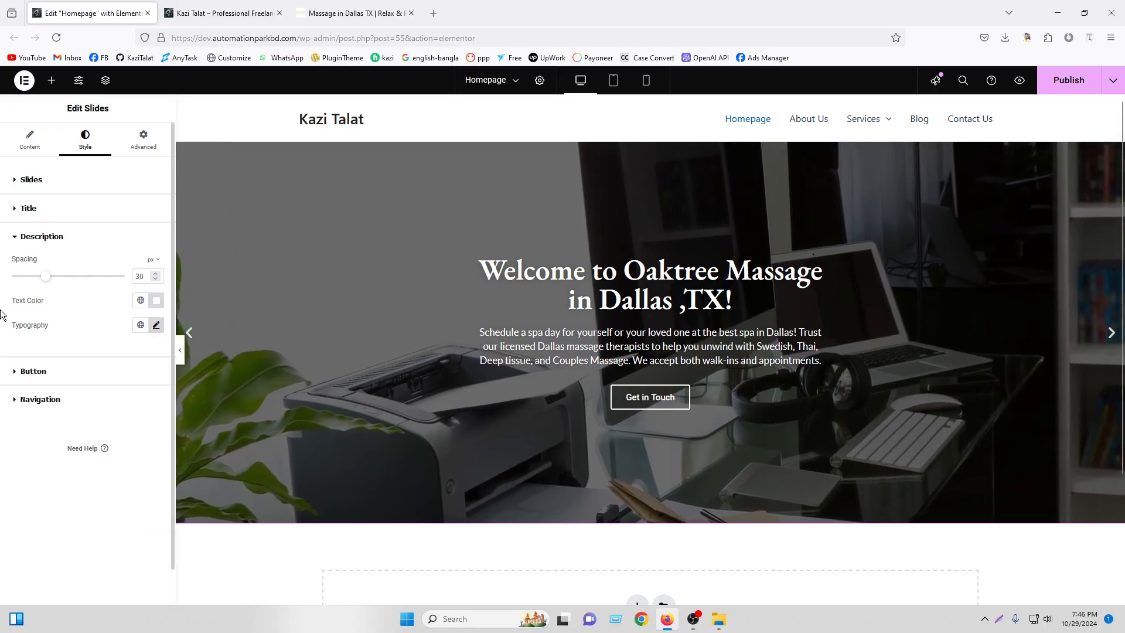
left_click(33, 371)
left_click(117, 295)
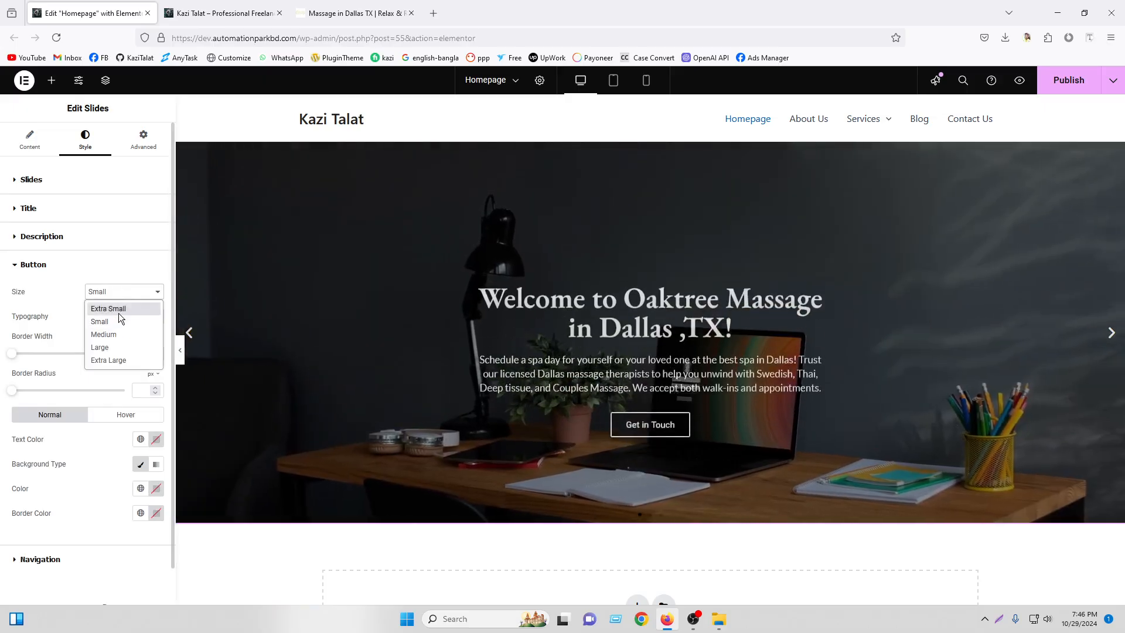
left_click(118, 313)
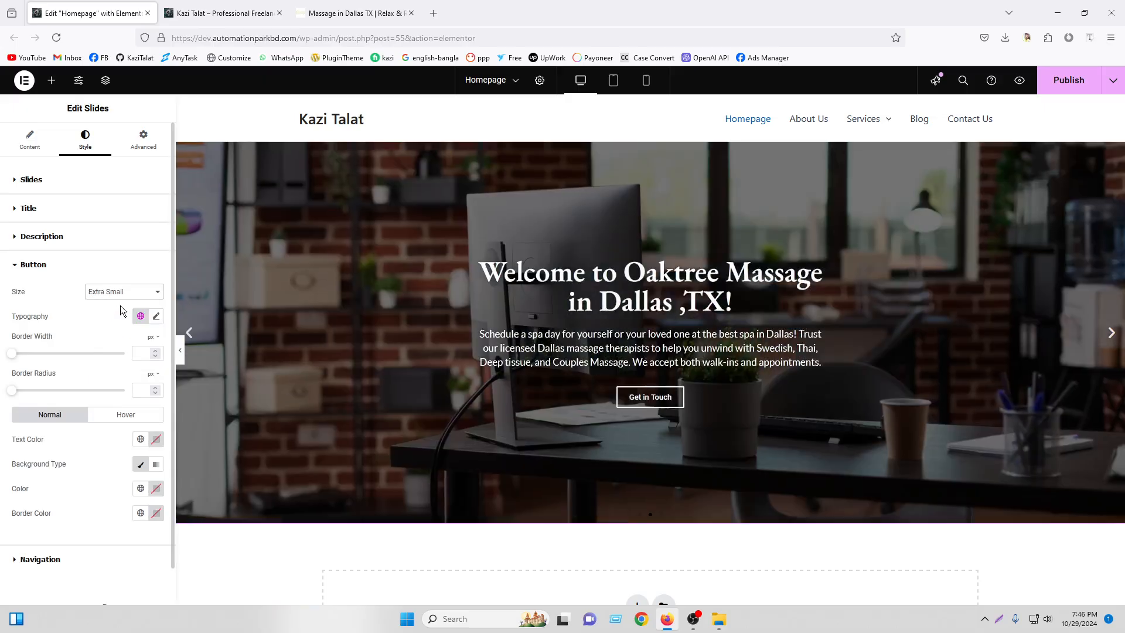
left_click(116, 291)
left_click(106, 332)
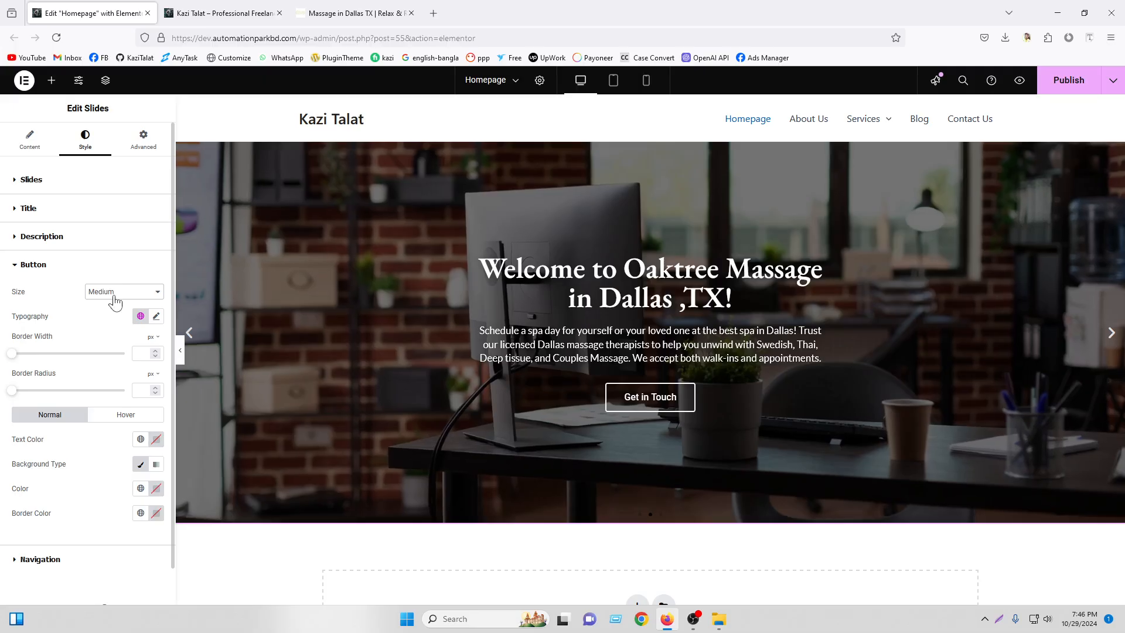
left_click(117, 292)
left_click(109, 345)
left_click(117, 296)
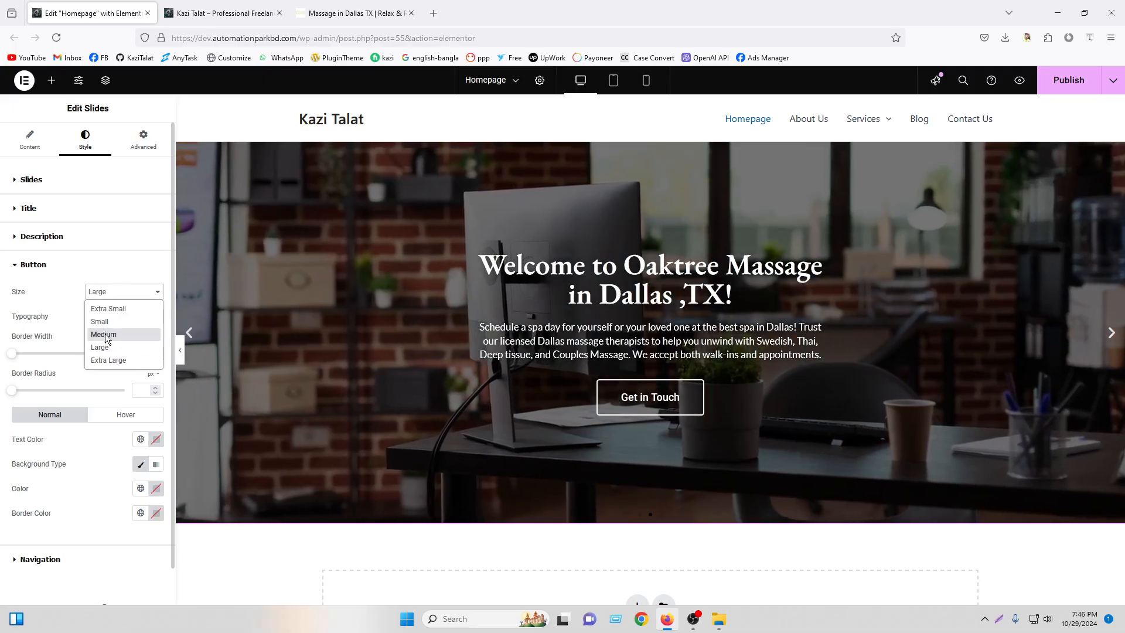
left_click(105, 332)
left_click(139, 353)
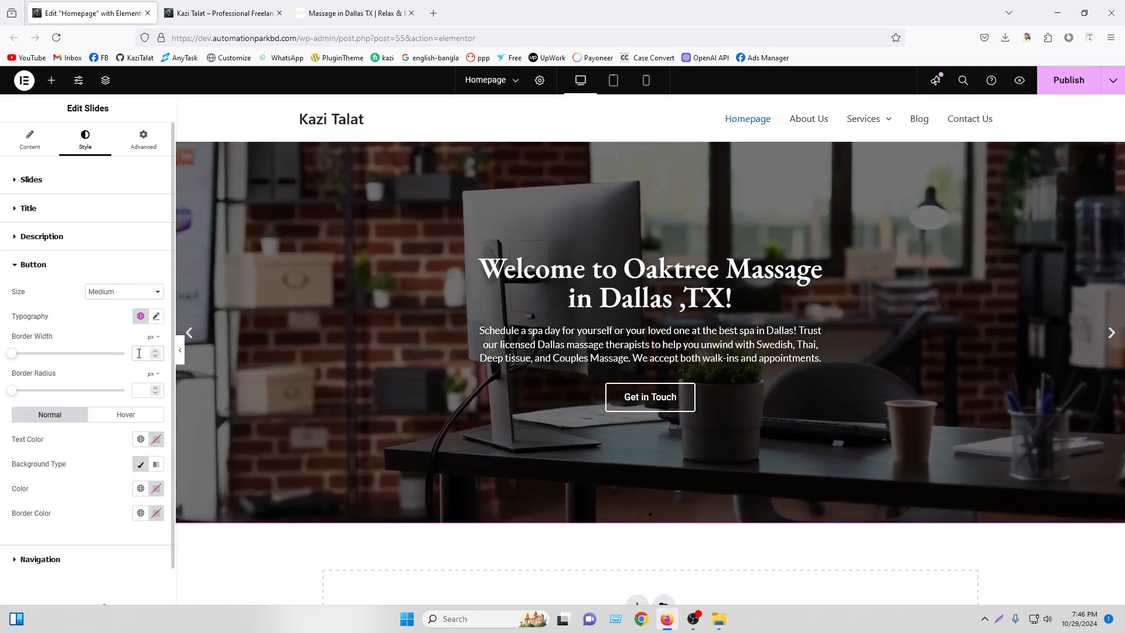
type("0")
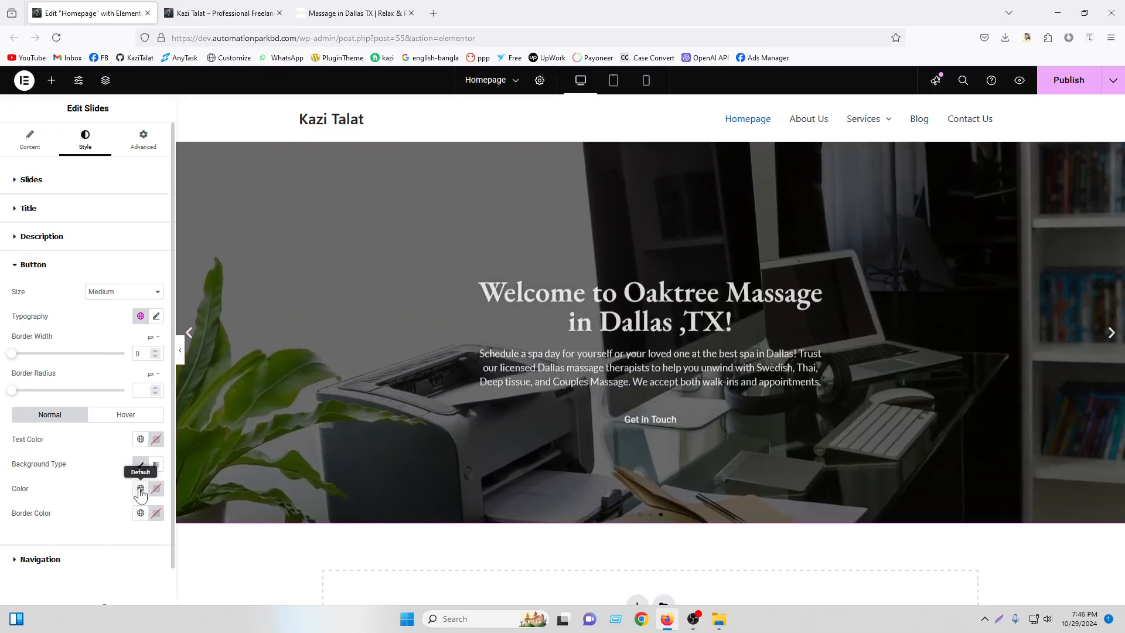
Set the slide button's background color to white (#FFFFFF) and its text color to the global Theme Color 3
left_click(140, 488)
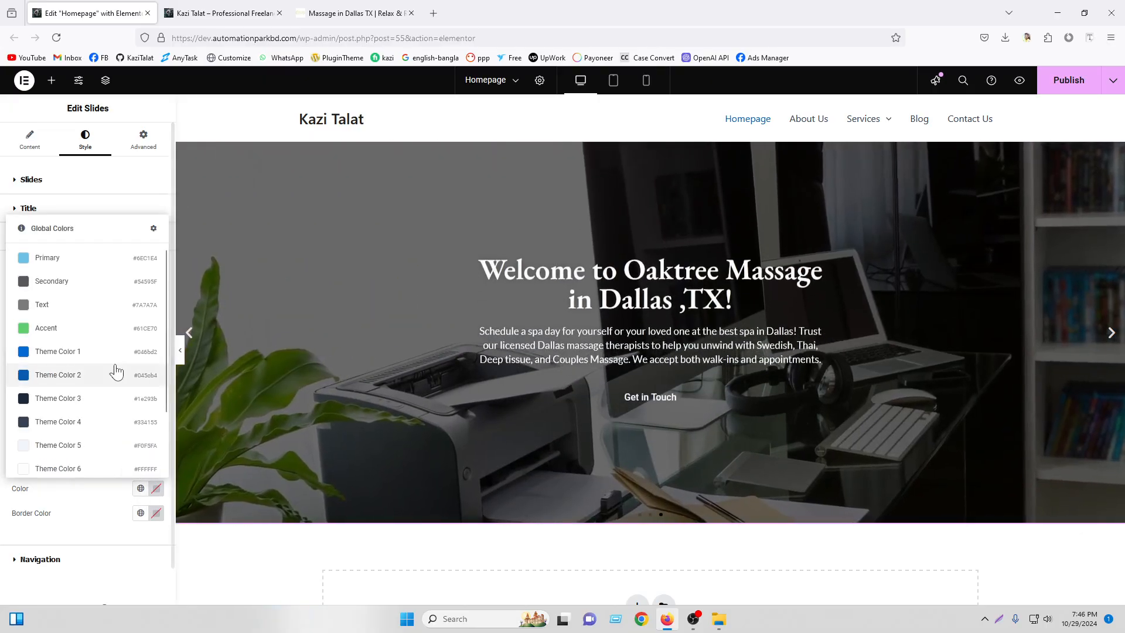
left_click(90, 400)
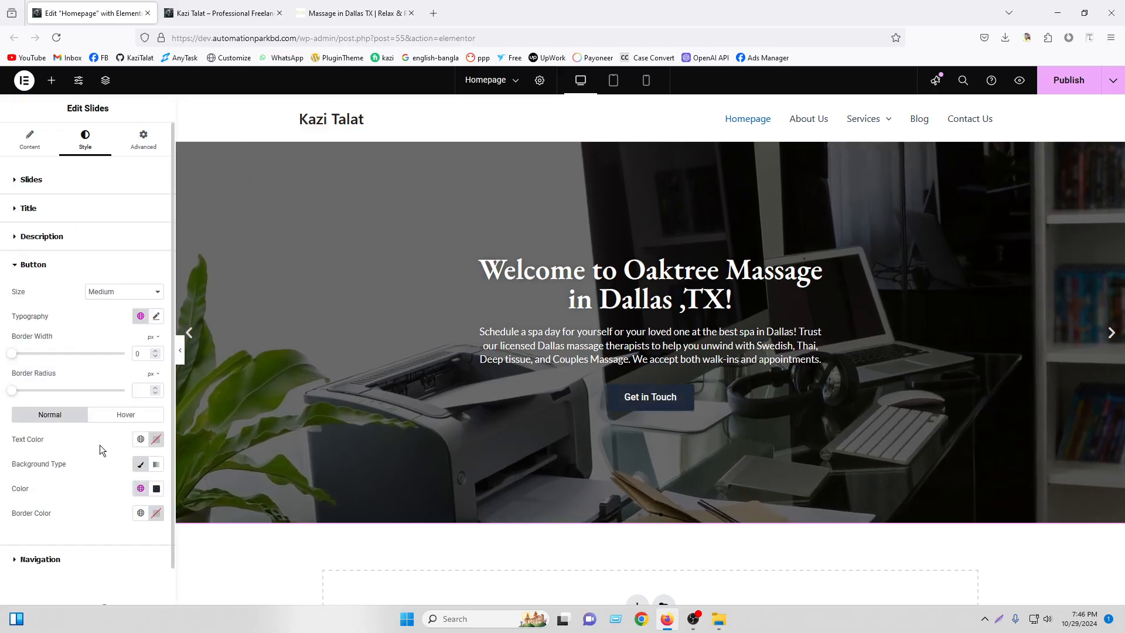
left_click(156, 488)
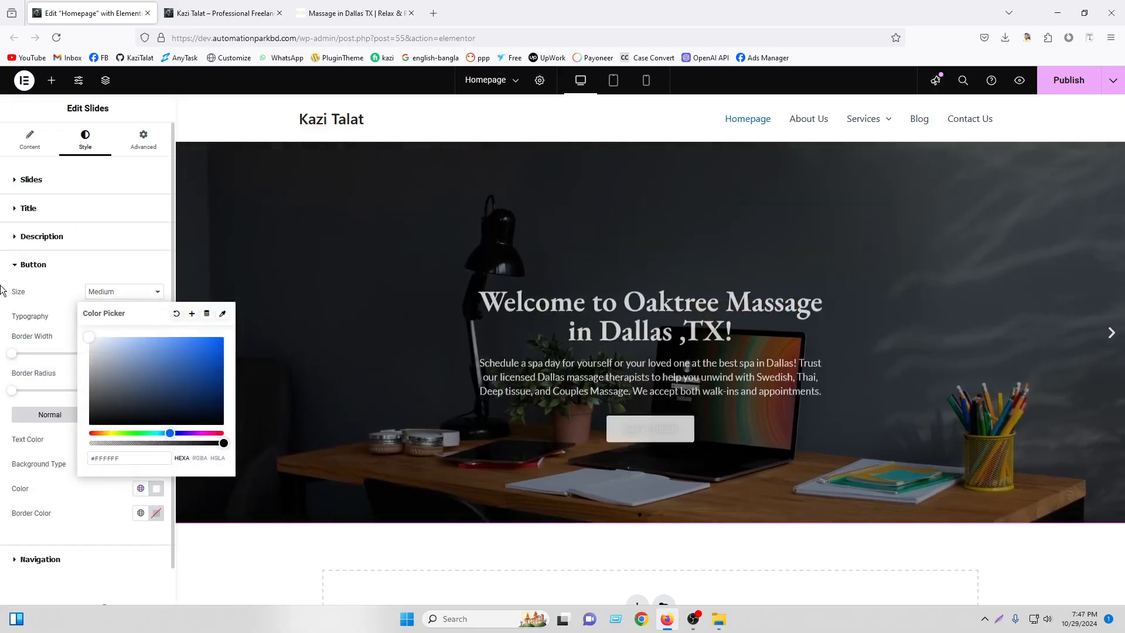
left_click(64, 381)
left_click(142, 439)
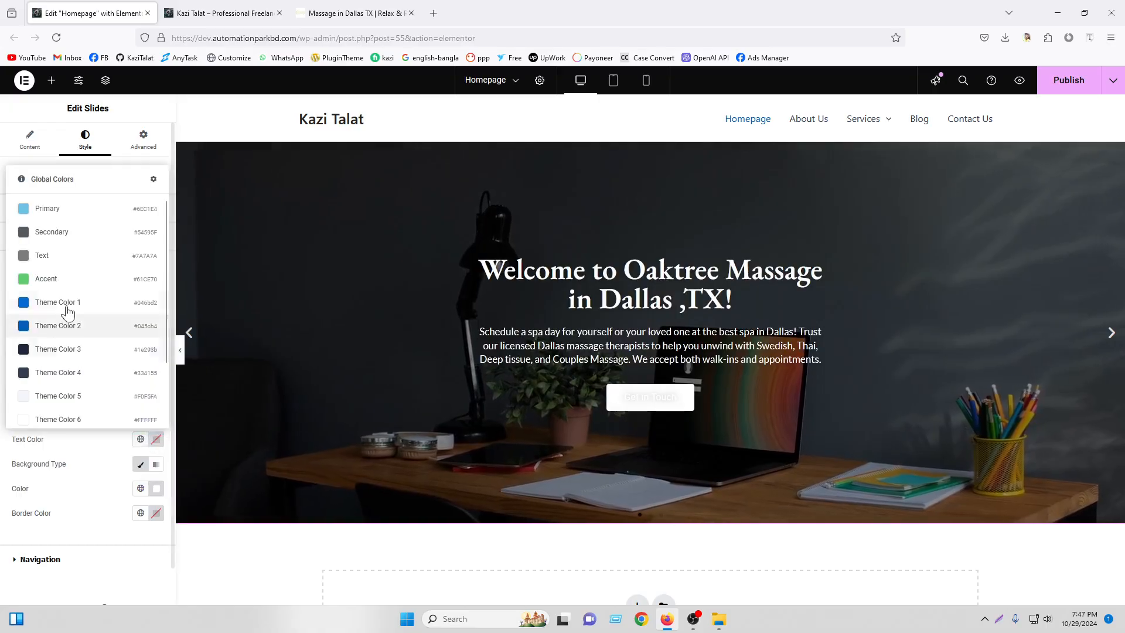
left_click(62, 358)
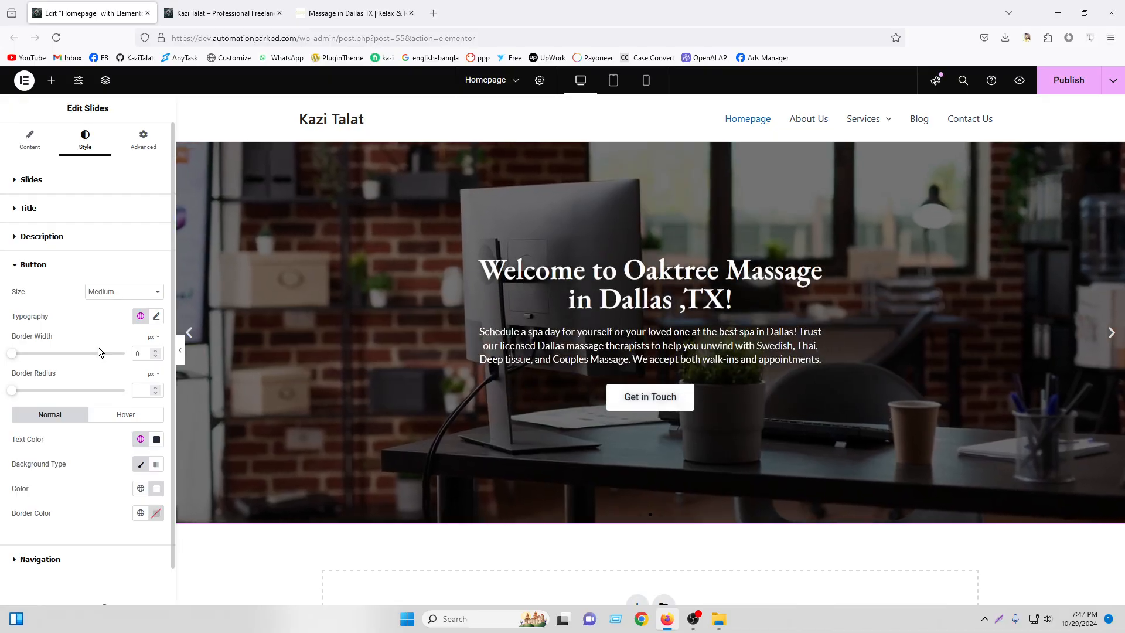
Style the slider's navigation arrows with the Inside position, a size of 22 px and a white color
left_click(66, 564)
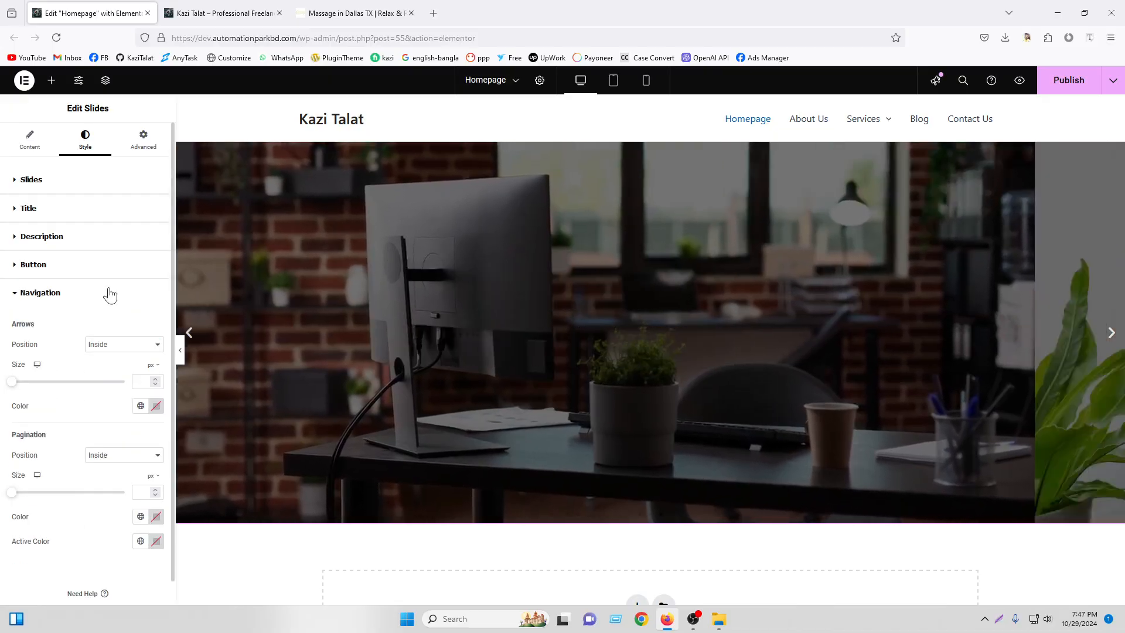
left_click(101, 354)
left_click(109, 377)
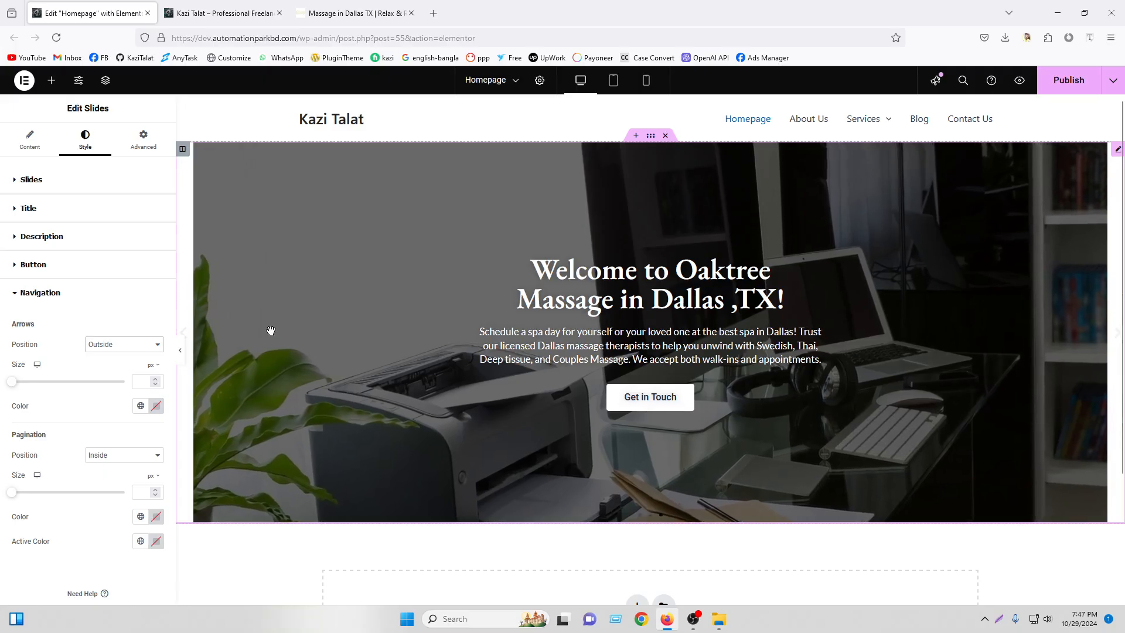
left_click(120, 344)
left_click(114, 364)
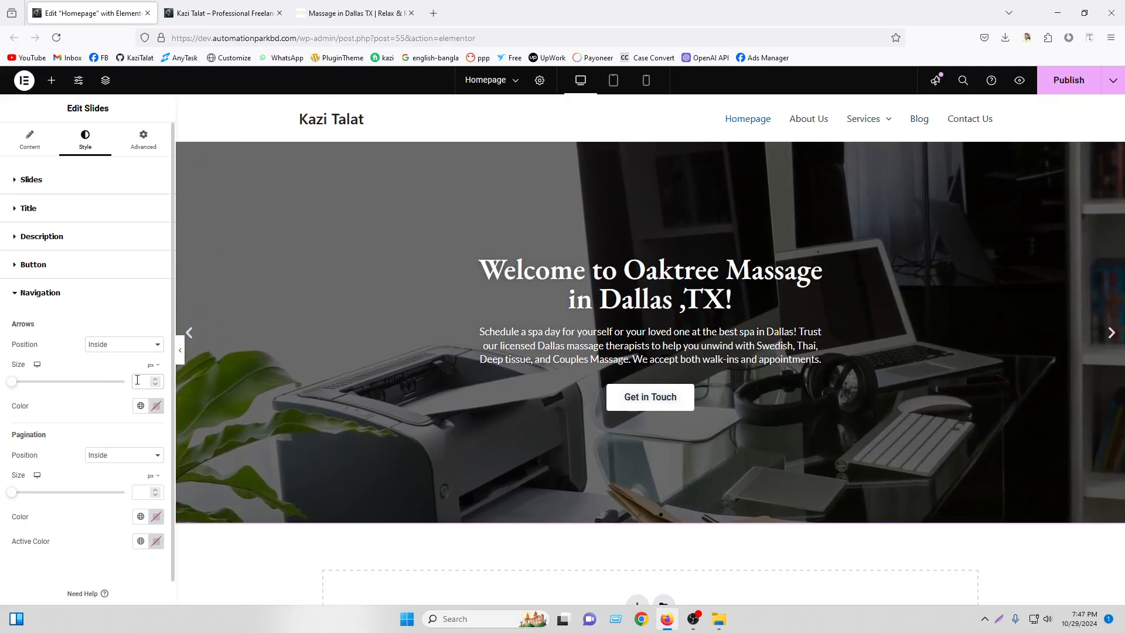
left_click(157, 405)
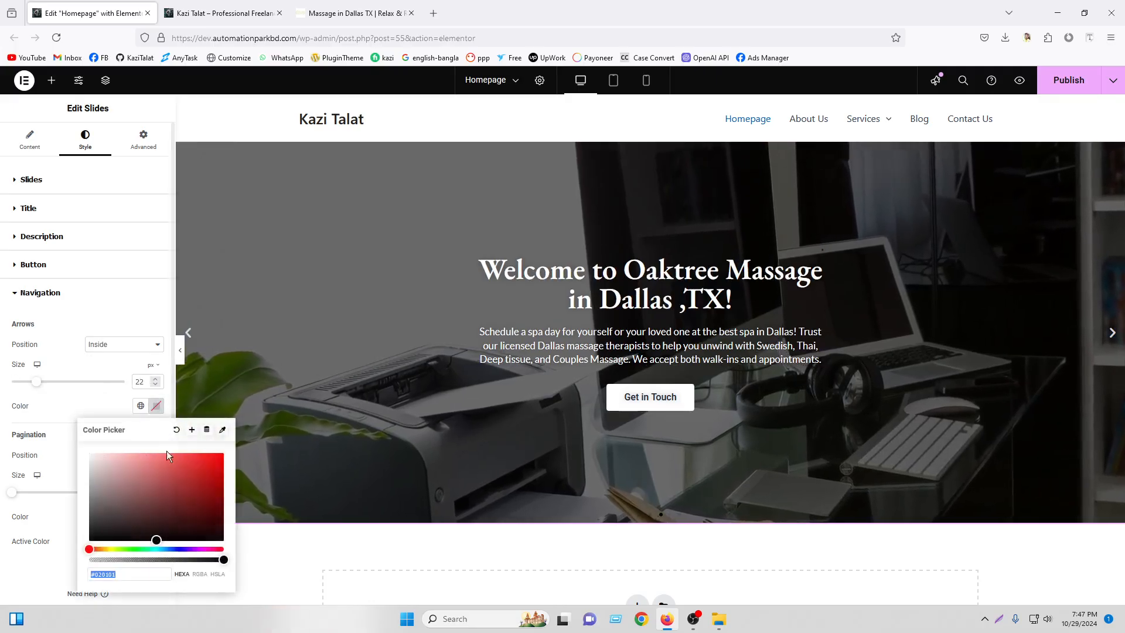
left_click(85, 445)
left_click(69, 451)
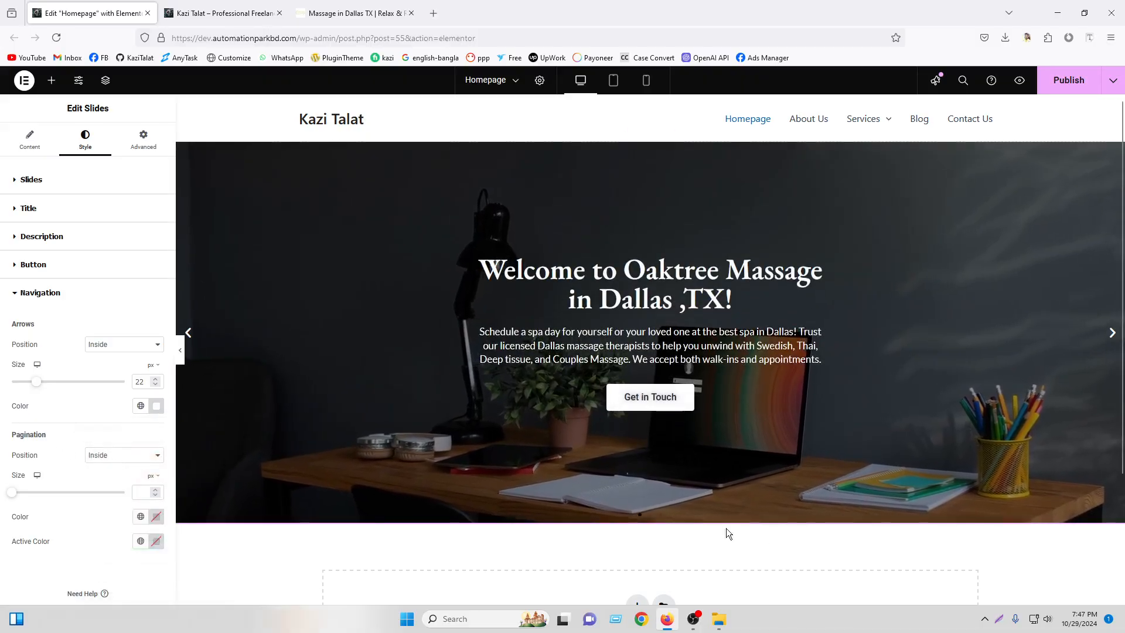
Set the slider pagination's position to Inside, its size to 5 px and its color to white (#FFFFFF)
left_click(118, 460)
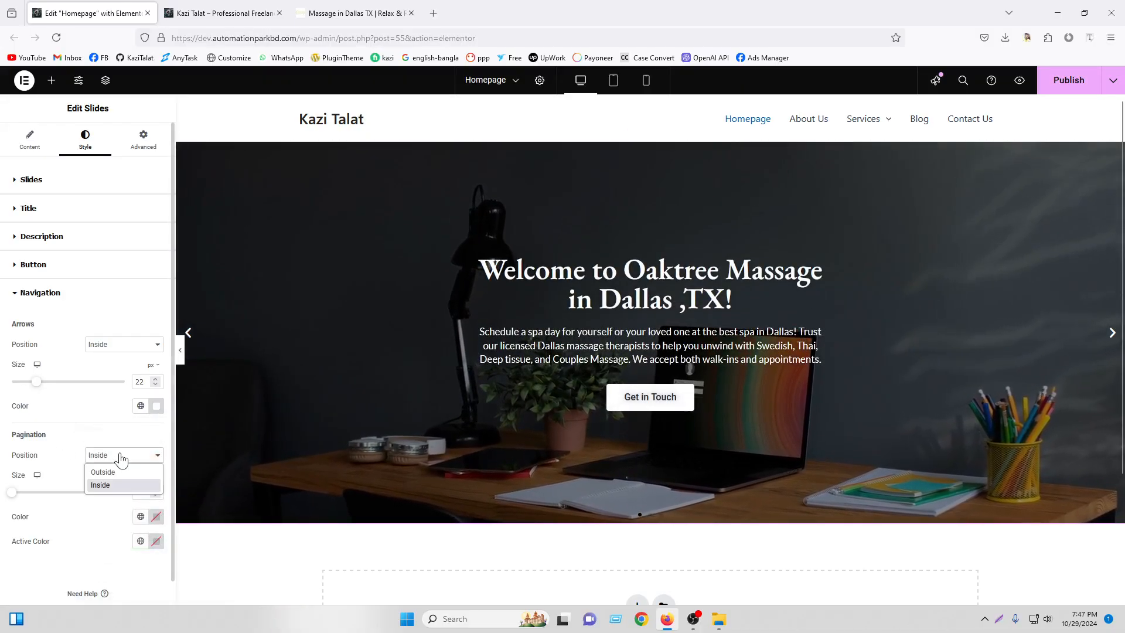
left_click(118, 472)
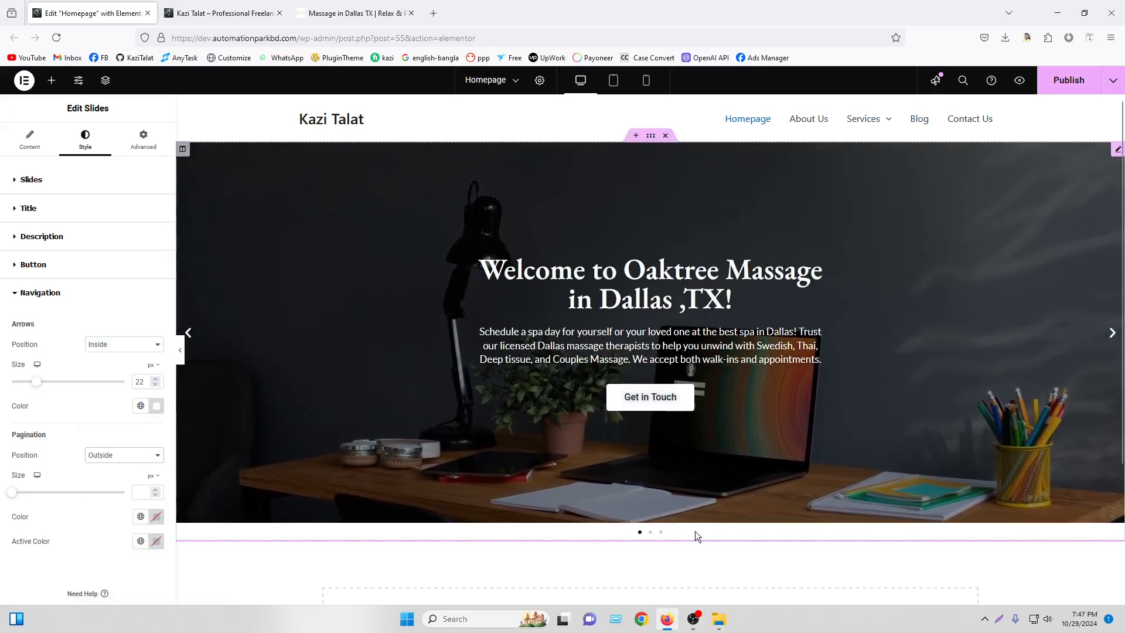
left_click(120, 482)
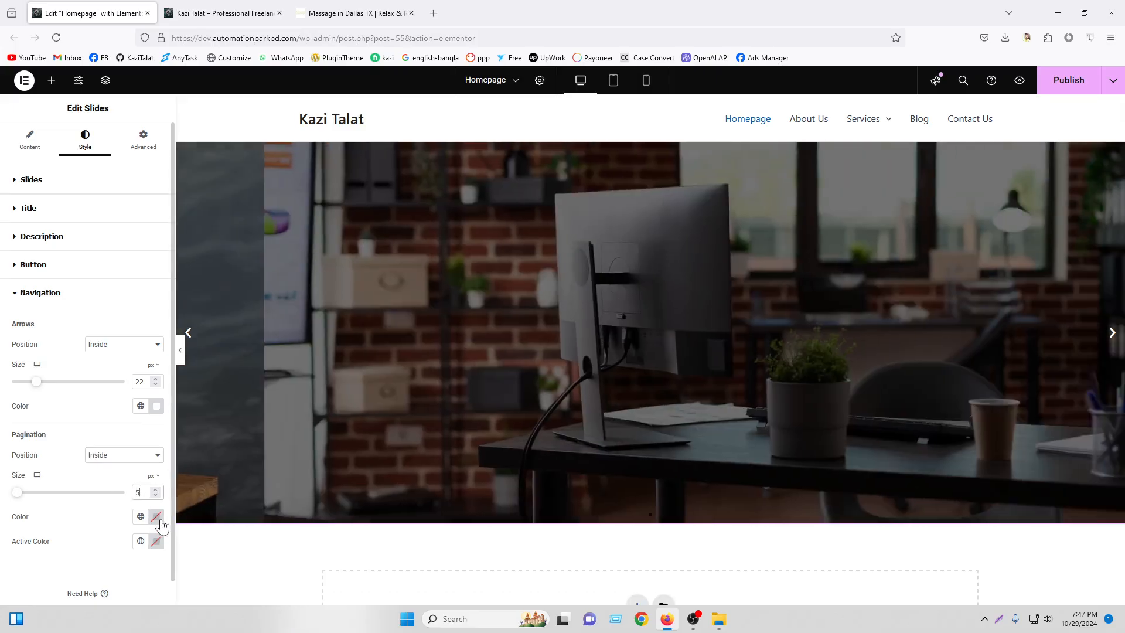
left_click(155, 517)
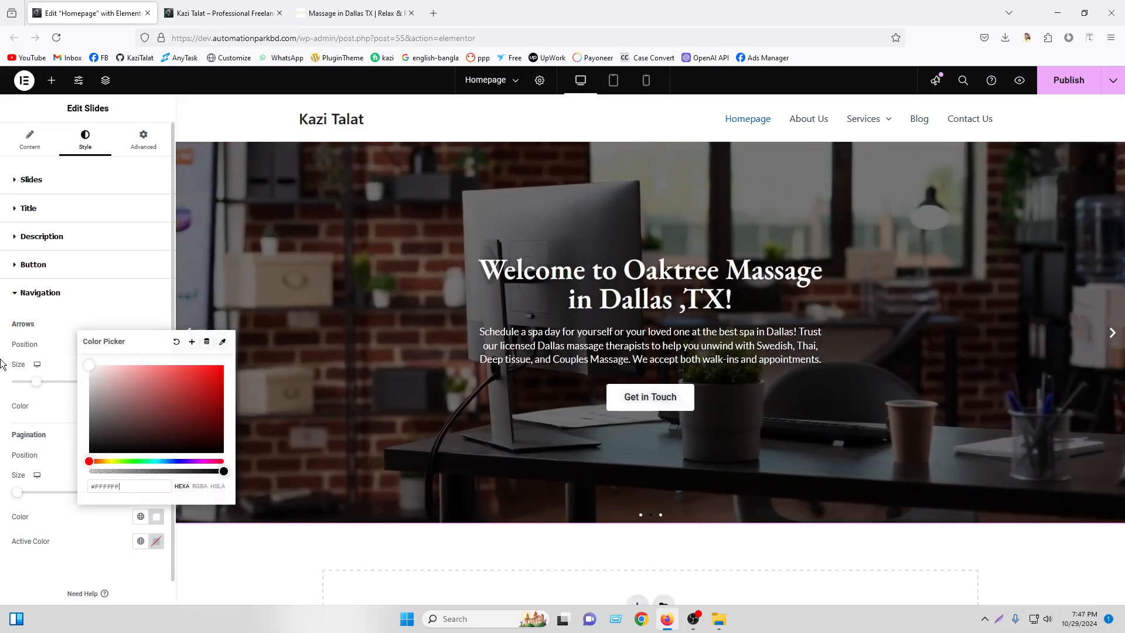
left_click(3, 364)
Set the pagination's active color to a dark red and collapse the navigation style settings
left_click(156, 541)
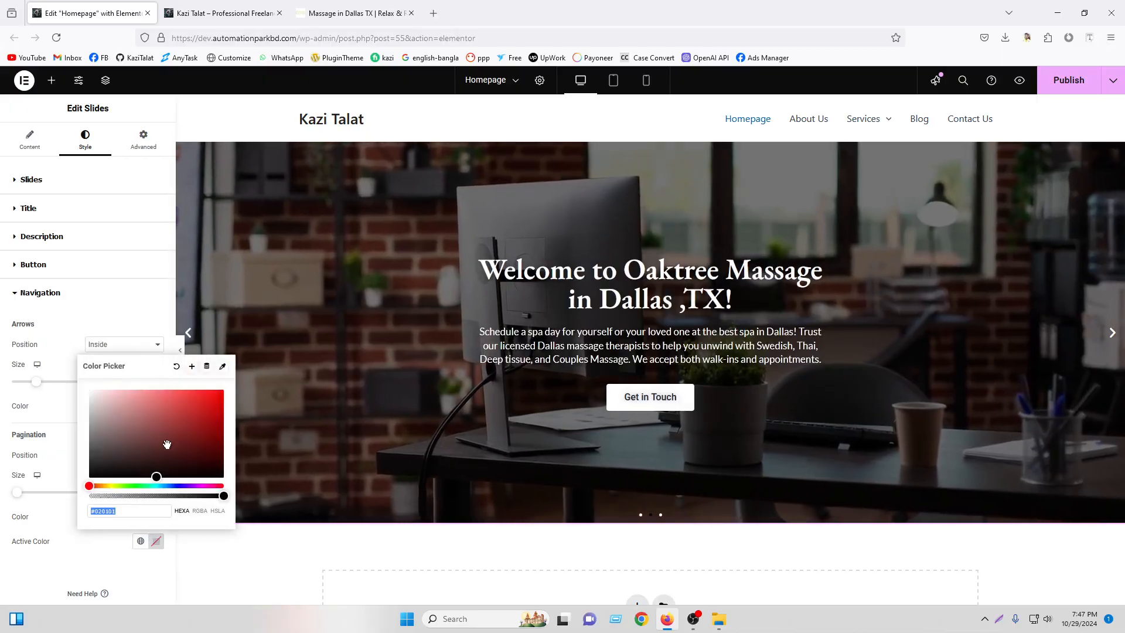
left_click_drag(167, 444, 217, 418)
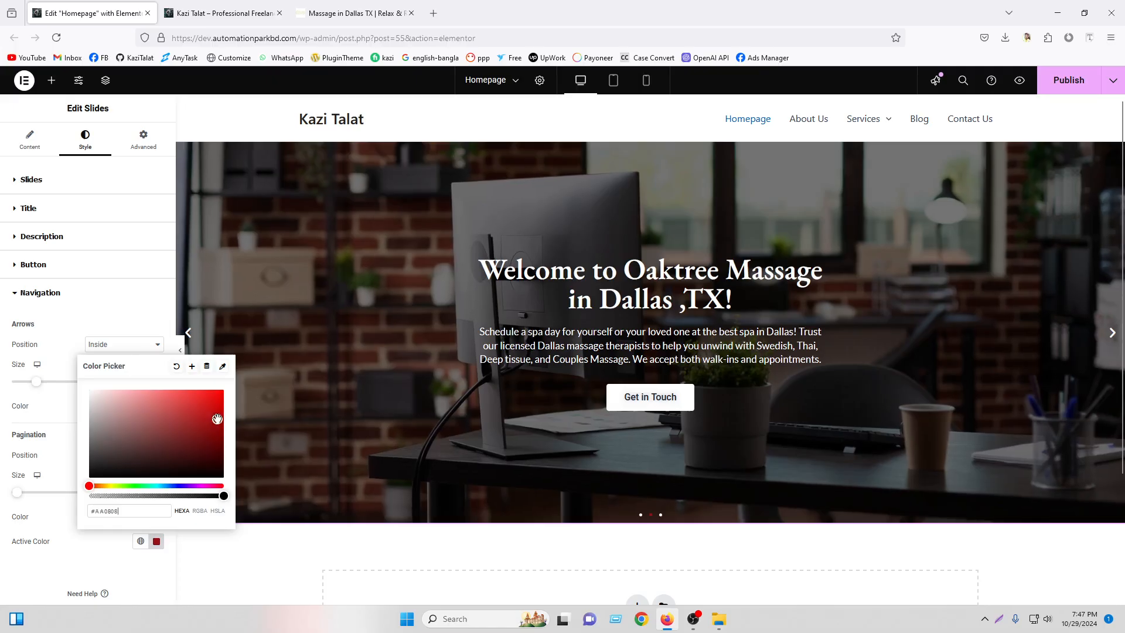
left_click(4, 295)
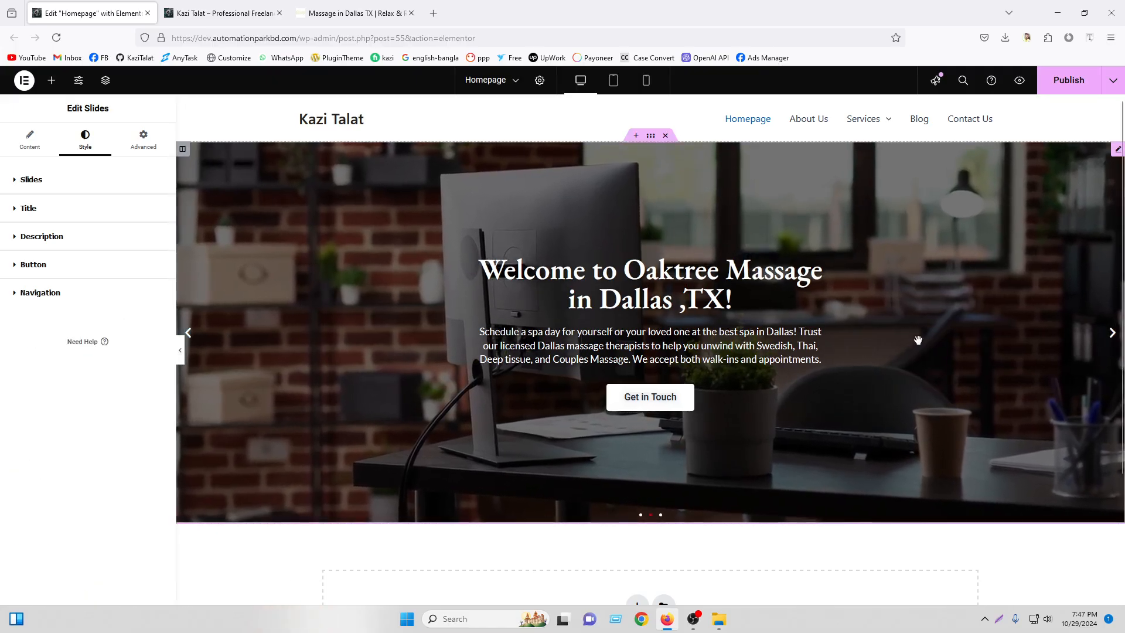
Preview the slider by advancing through its slides, and review the slide list and the general slide style settings
left_click(1113, 334)
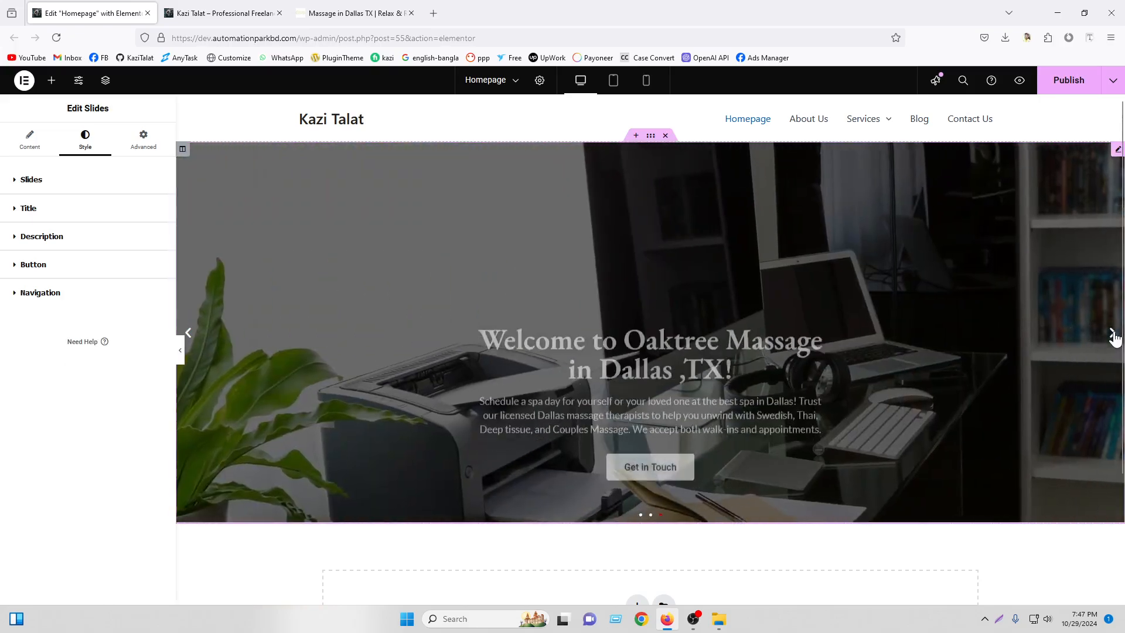
left_click(1113, 334)
left_click(1112, 333)
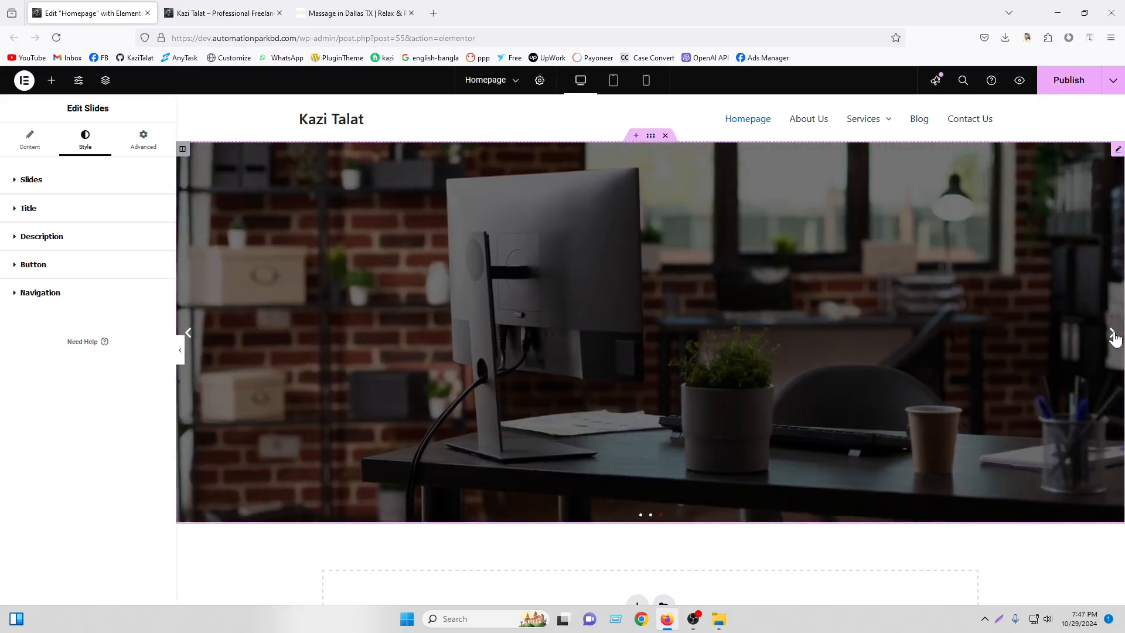
left_click(1113, 333)
left_click(1113, 333)
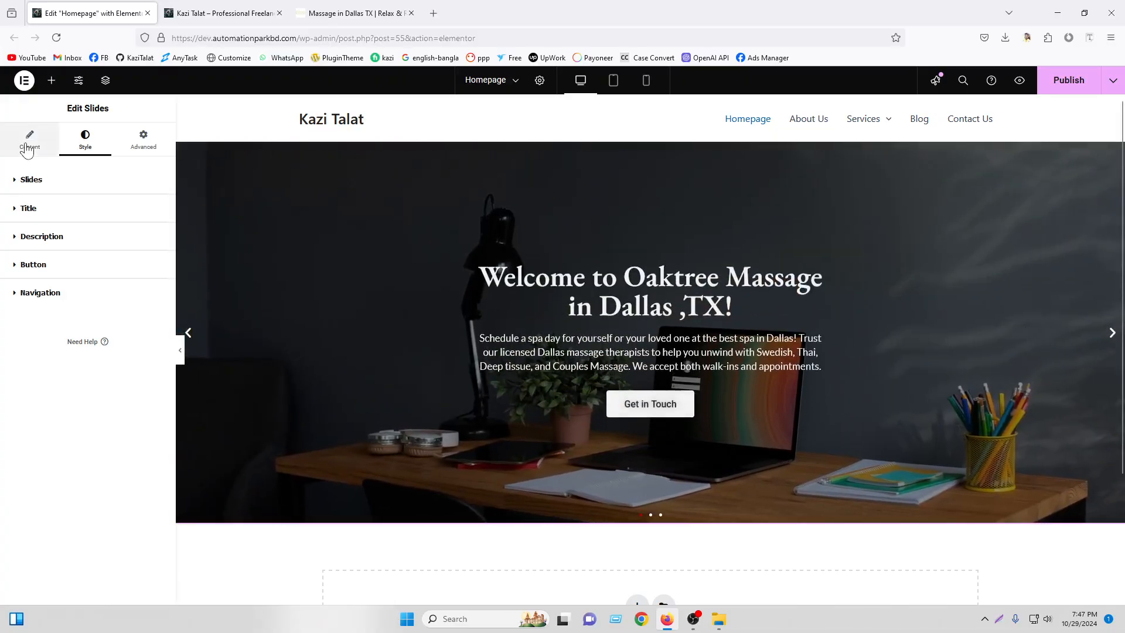
left_click(27, 149)
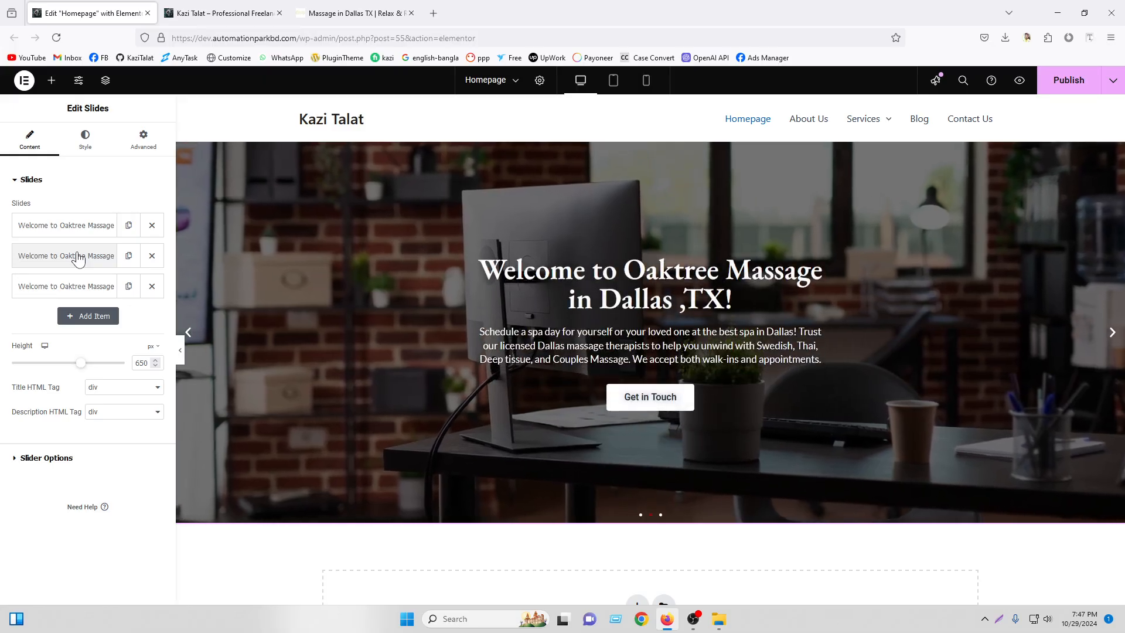
left_click(93, 144)
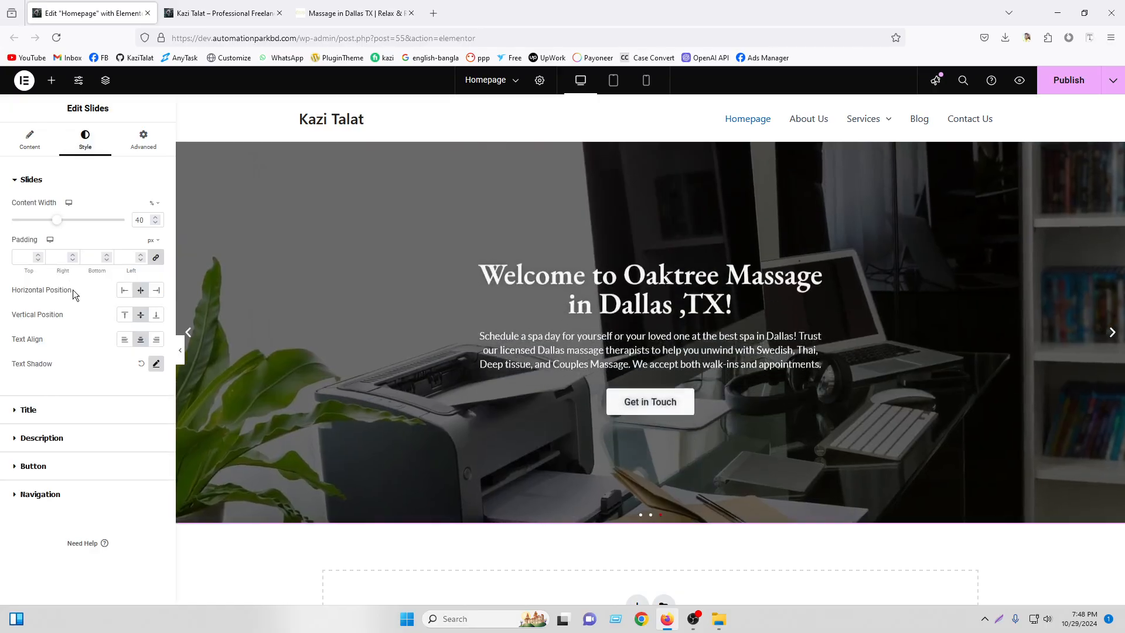
left_click(1112, 332)
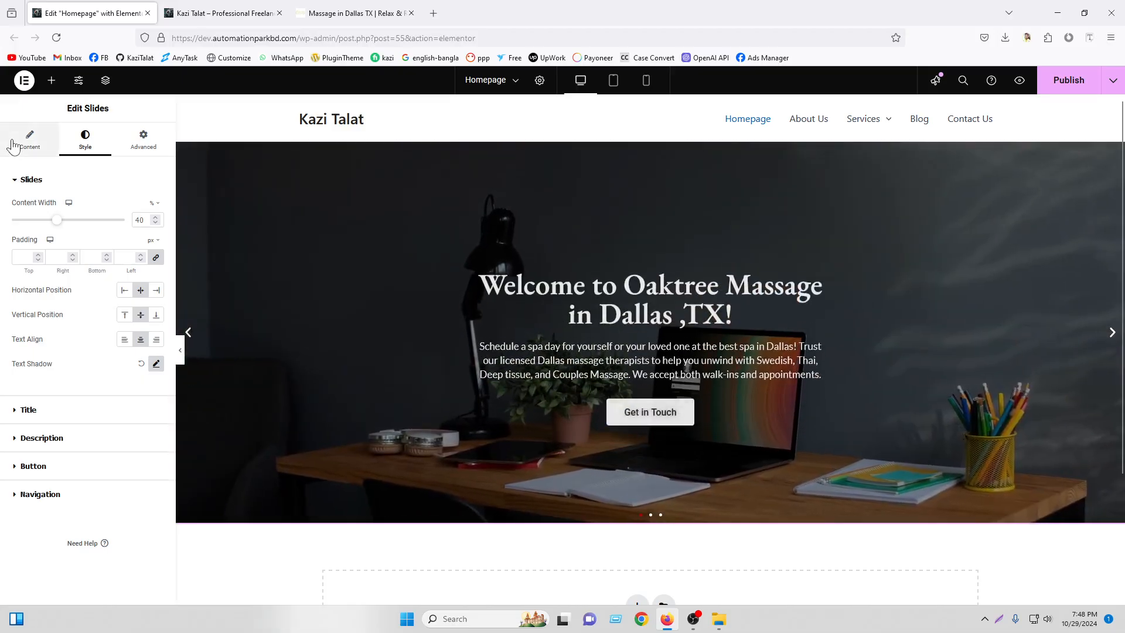
Enable custom style for the second slide with left horizontal position, middle vertical position, left text alignment and white (#FFFFFF) content color
left_click(28, 142)
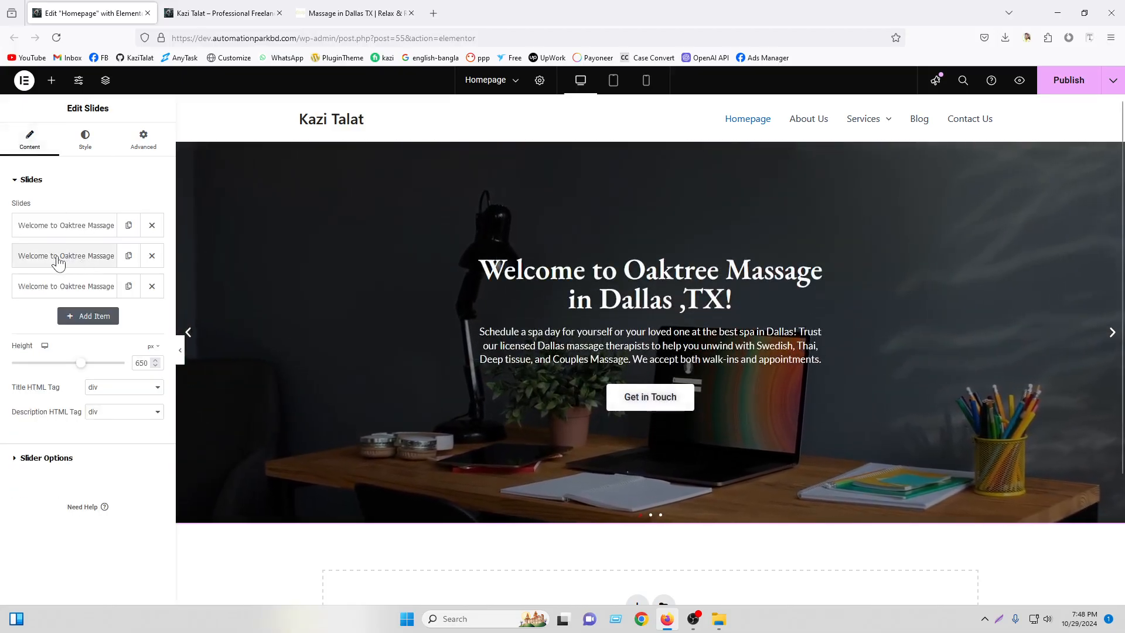
left_click(59, 261)
left_click(126, 286)
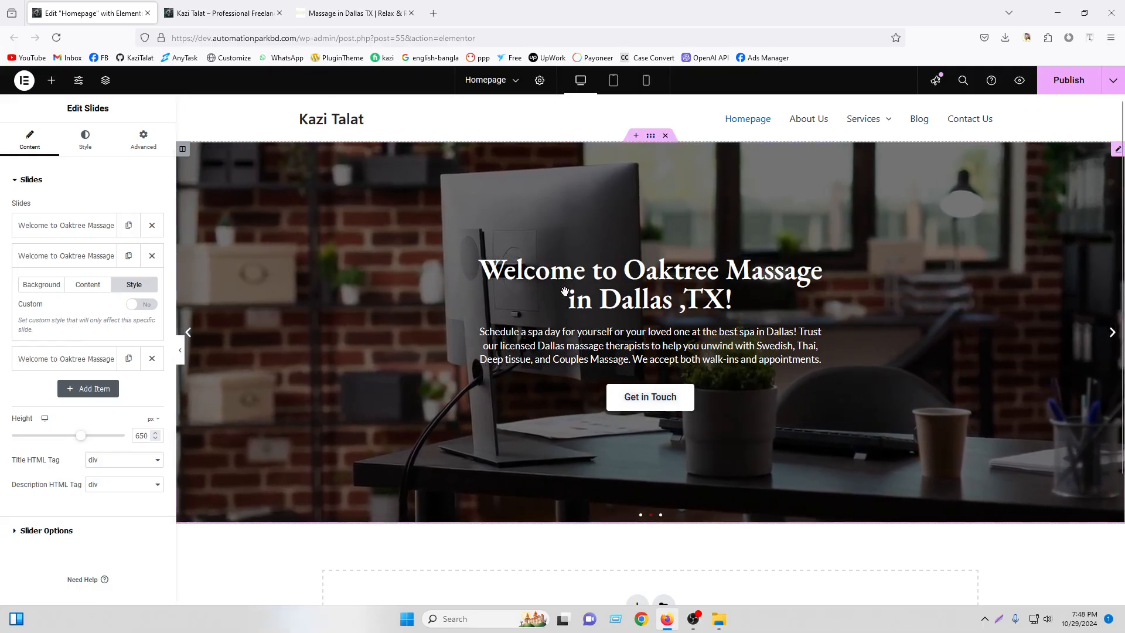
left_click(142, 305)
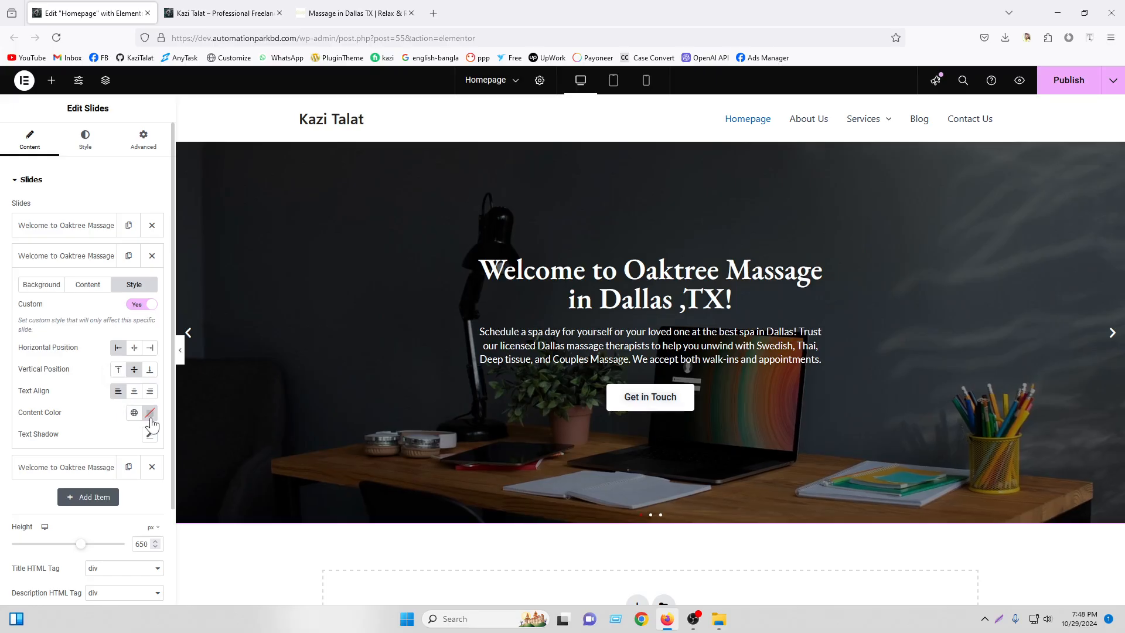
left_click(149, 413)
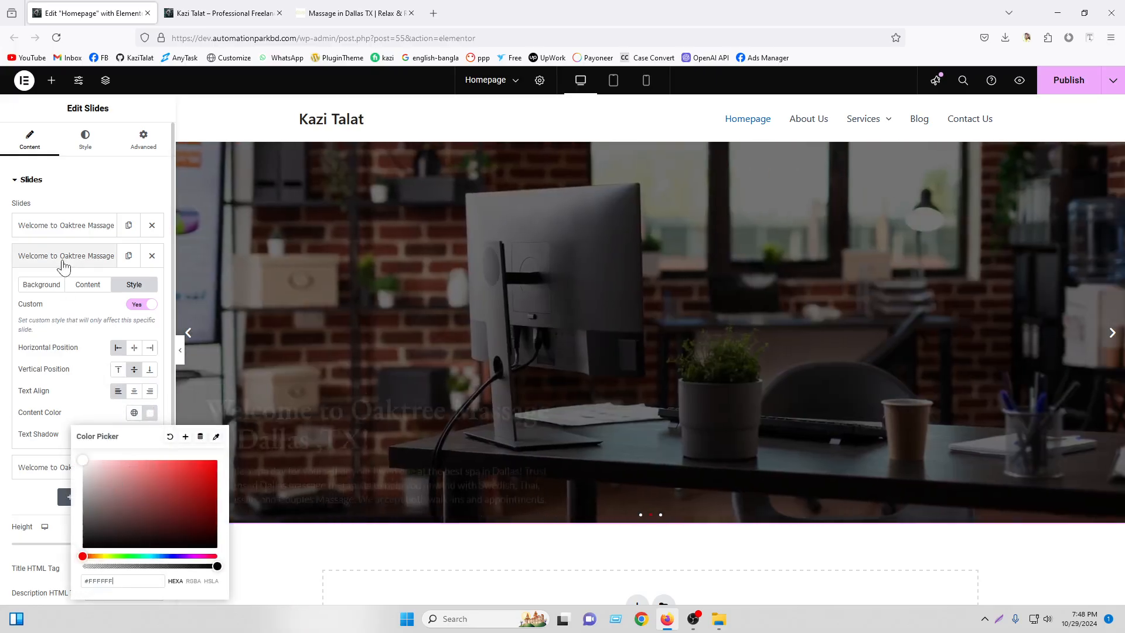
left_click(63, 256)
Style the third slide individually with right horizontal position, middle vertical position, right text alignment and white (#FFFFFF) content color
left_click(62, 287)
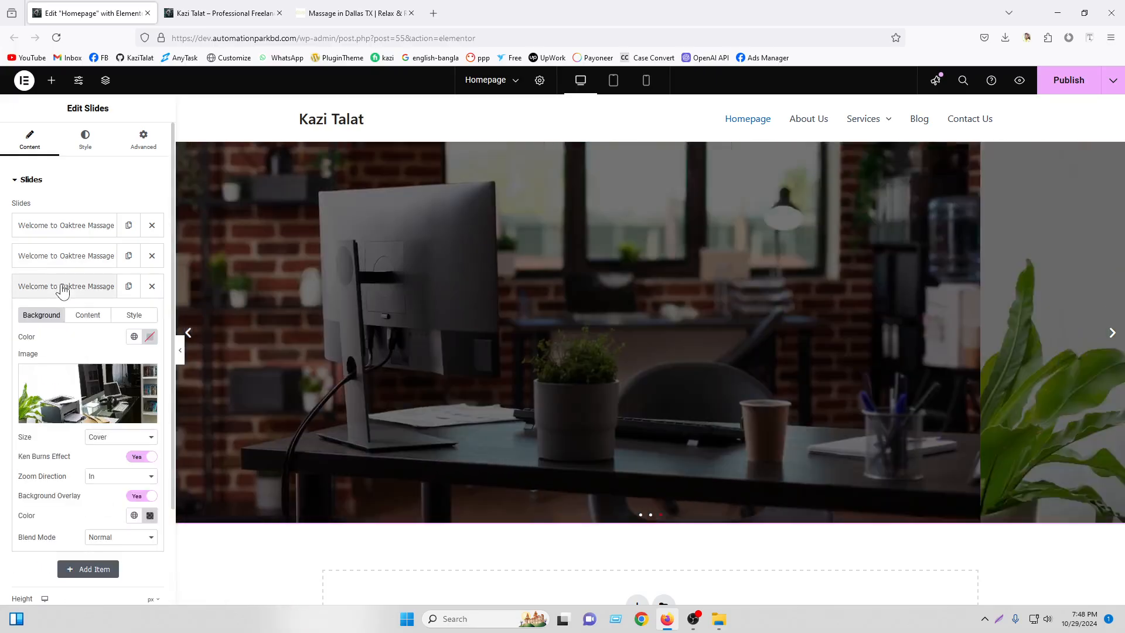
left_click(133, 315)
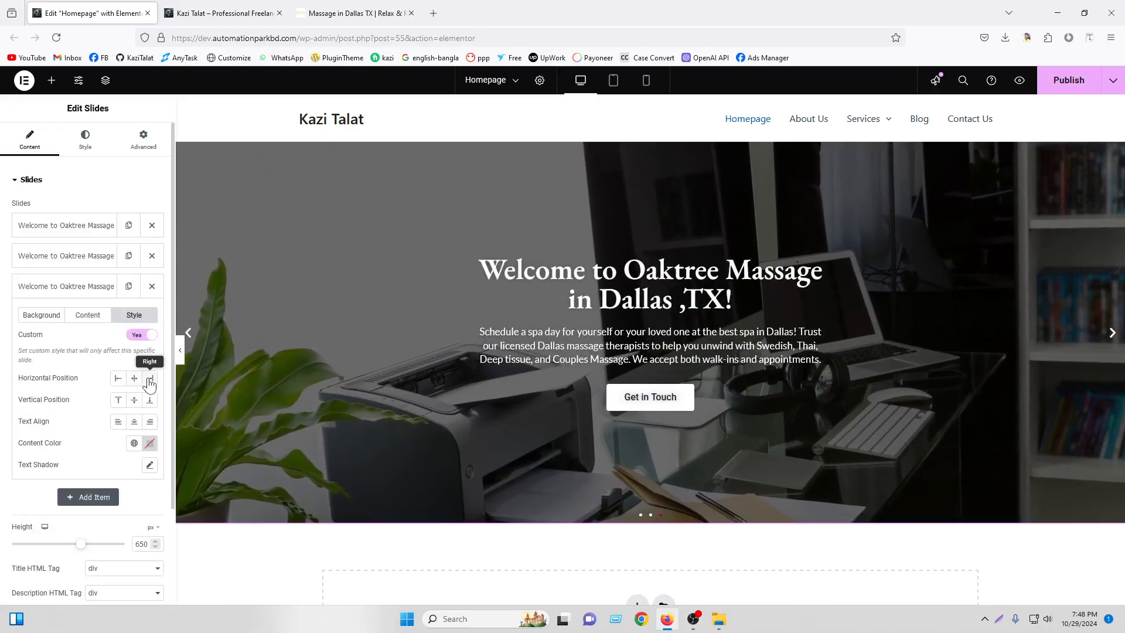
left_click(149, 379)
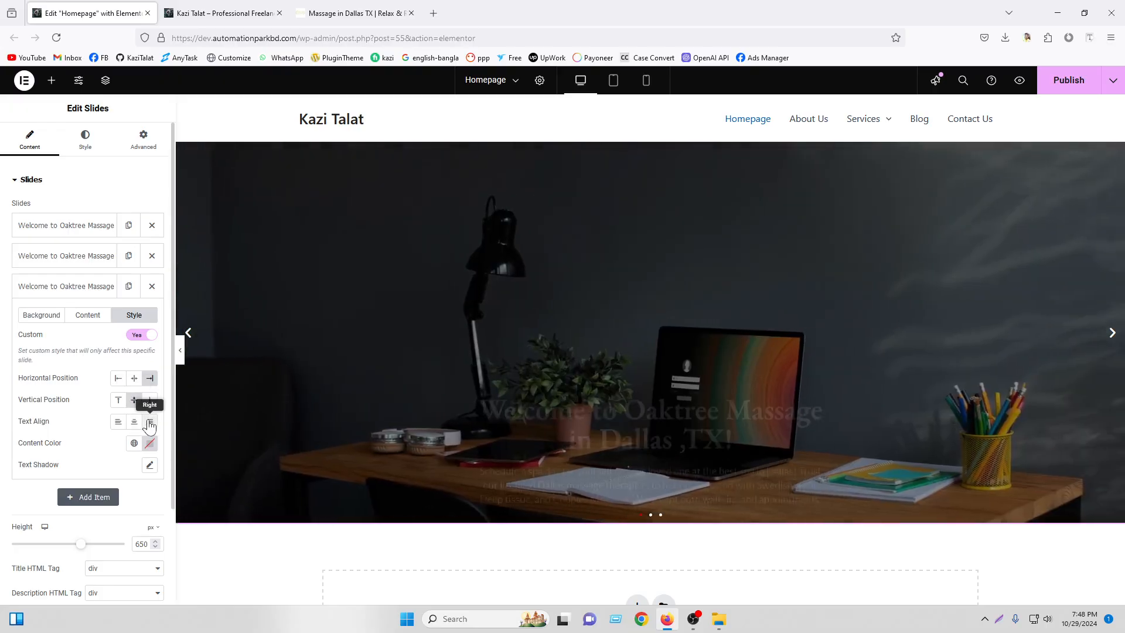
left_click(150, 423)
left_click(150, 444)
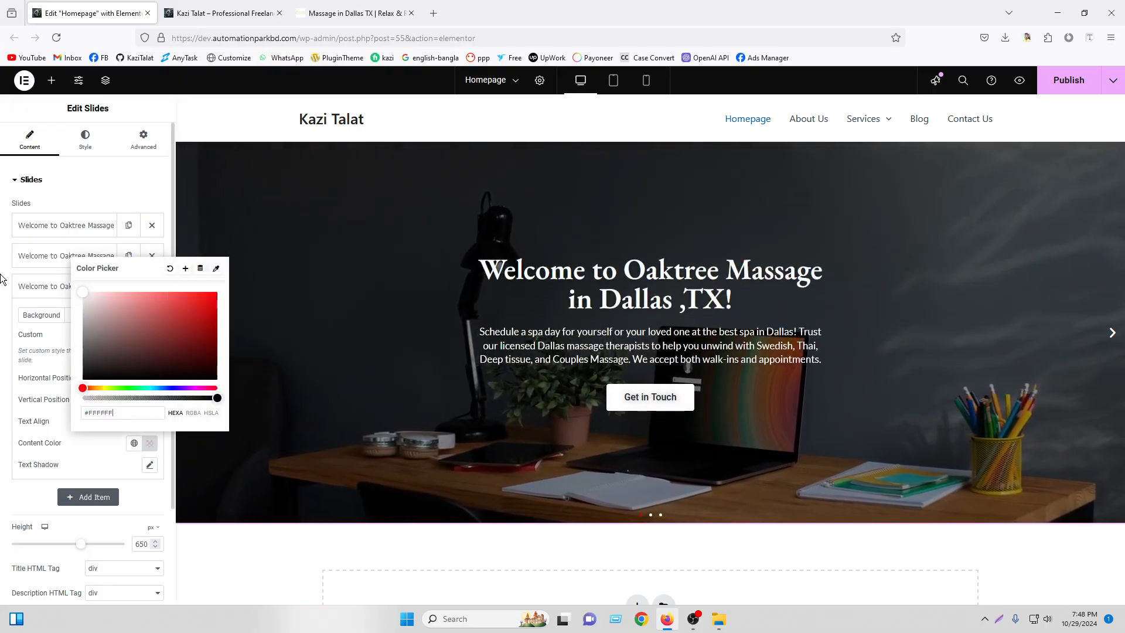
left_click(26, 286)
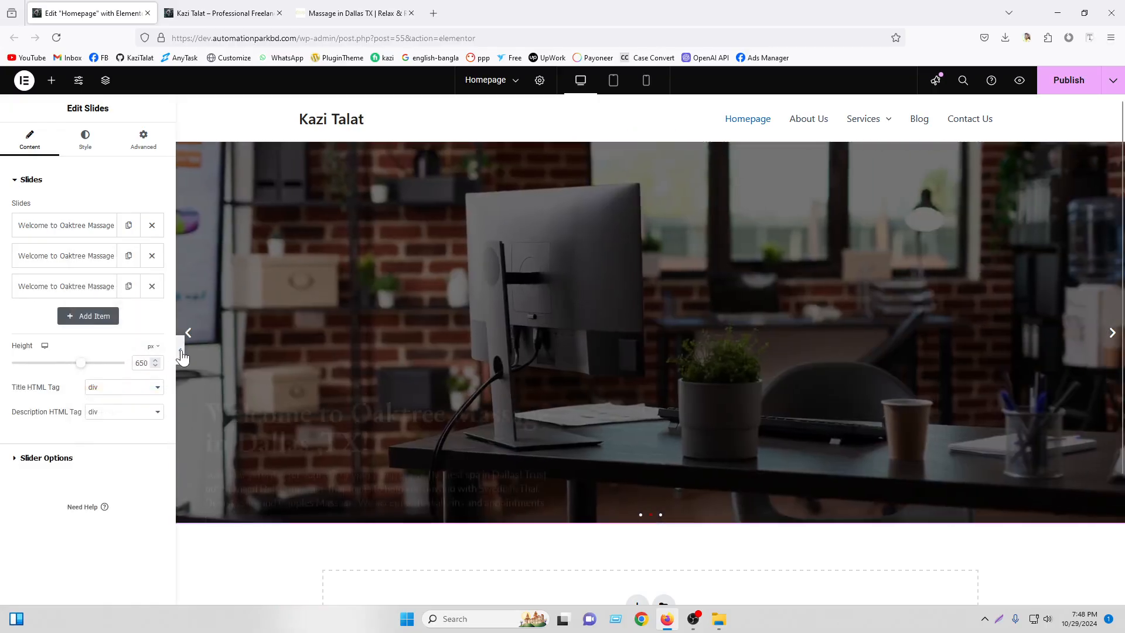
Preview the slider at full page width, advancing through all slides to check each one's content position
left_click(181, 354)
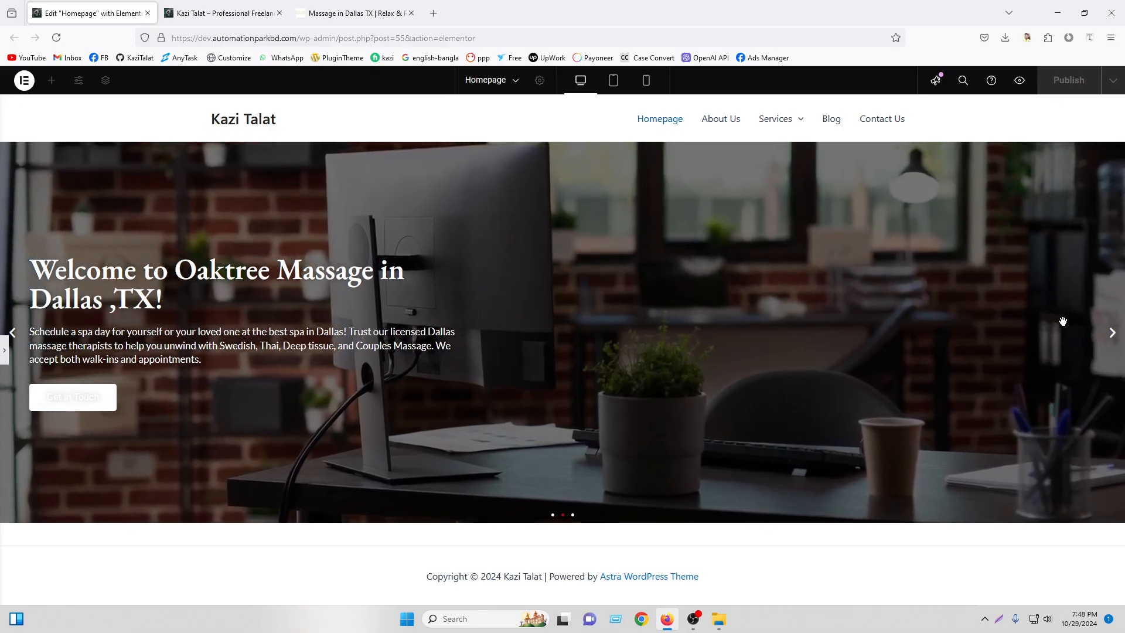
left_click(1111, 334)
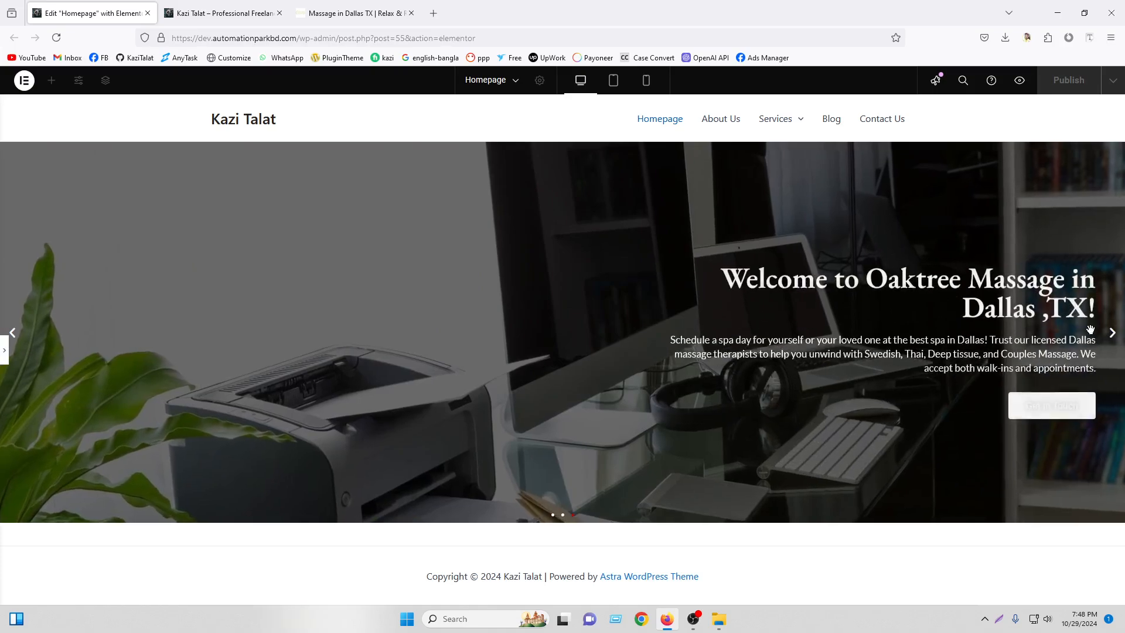
left_click(1111, 340)
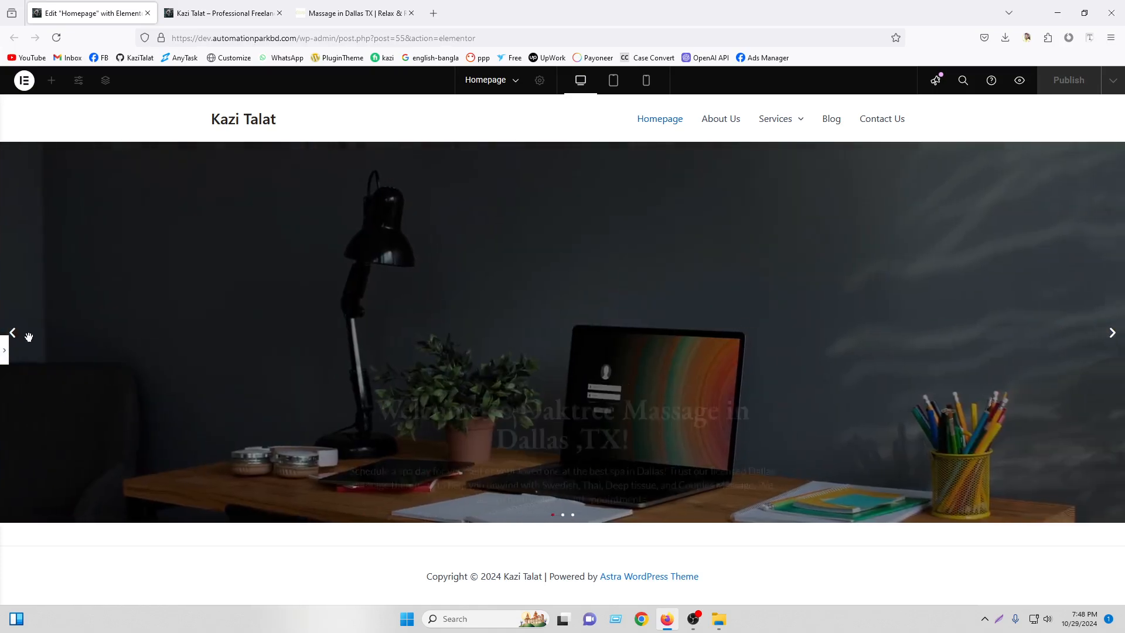
left_click(1111, 334)
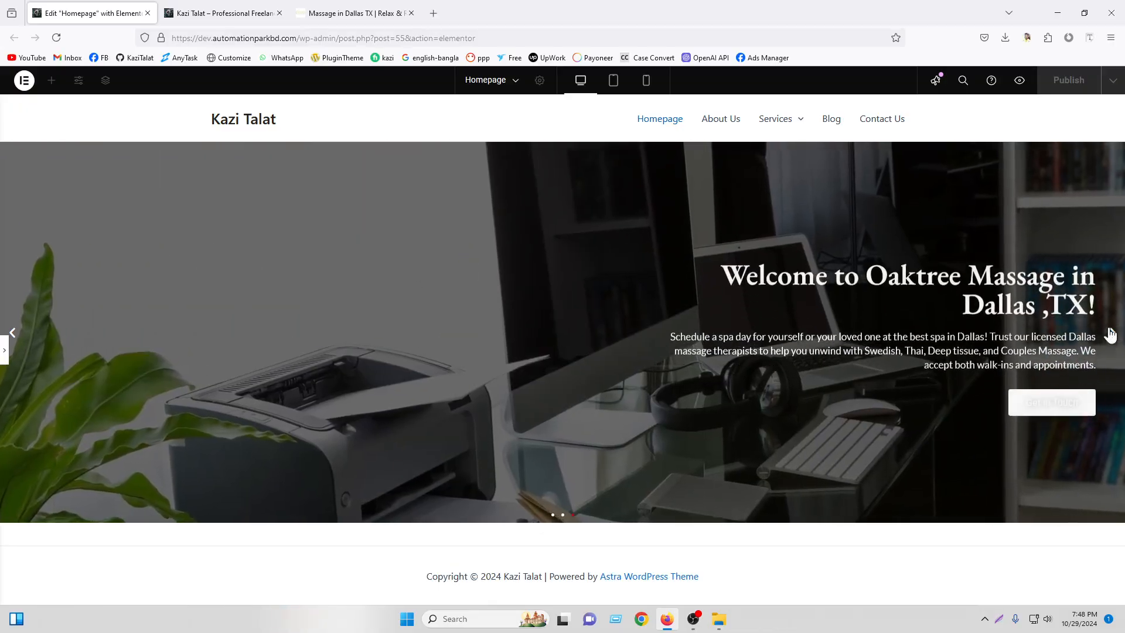
left_click(1111, 335)
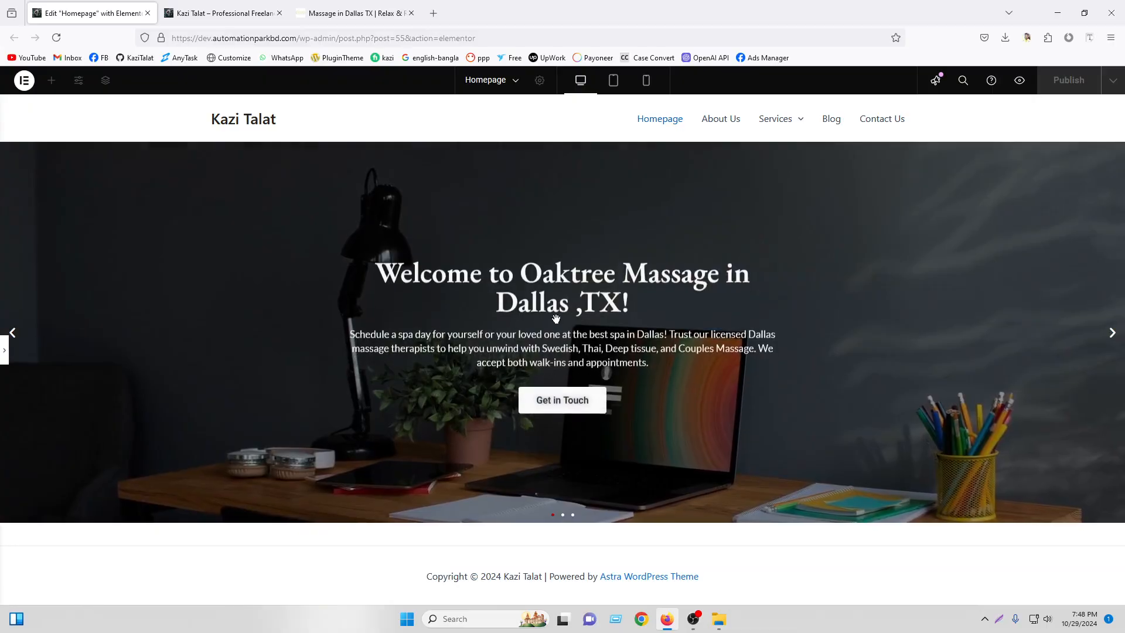
left_click(1116, 344)
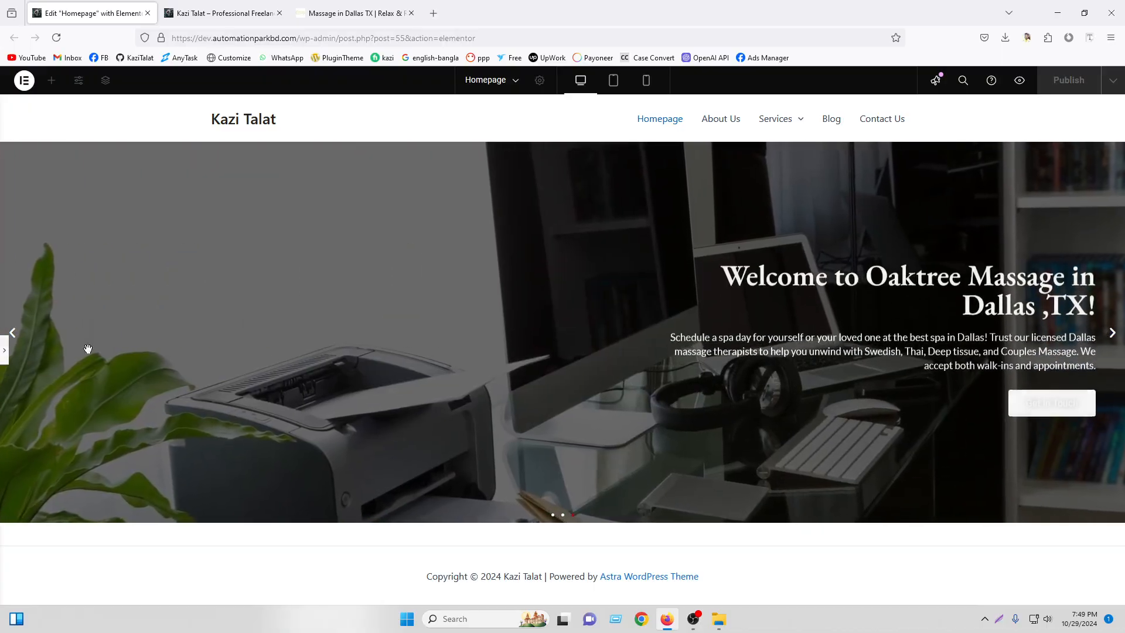
Set the slides' desktop padding to 120 px left and right, with 0 px top and bottom
left_click(4, 350)
left_click(651, 137)
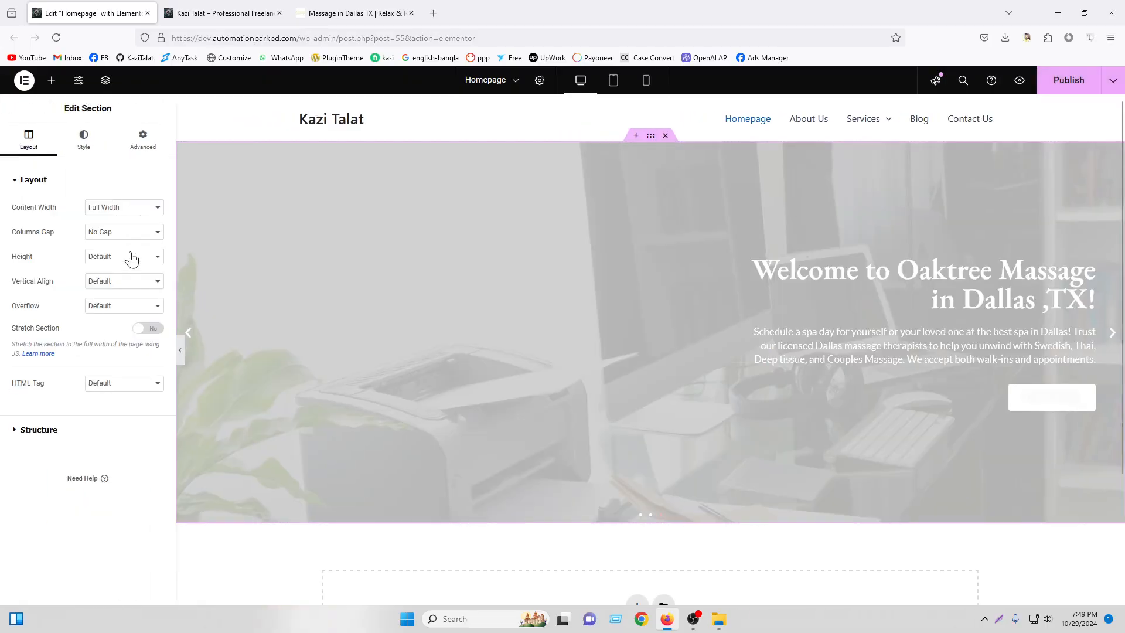
left_click(67, 143)
left_click(864, 187)
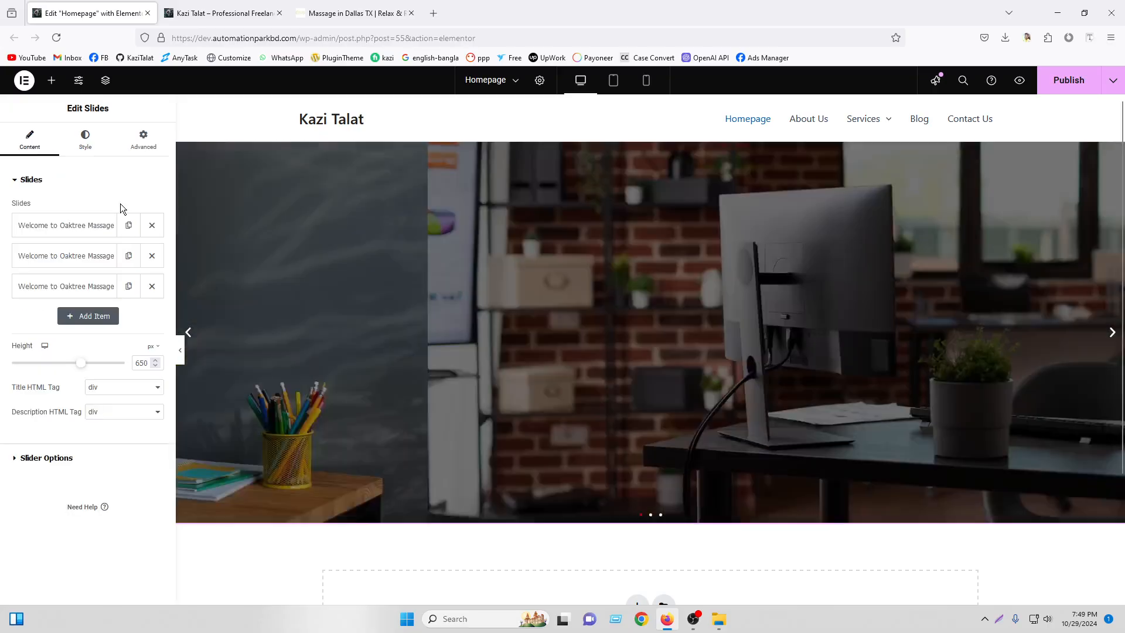
left_click(87, 142)
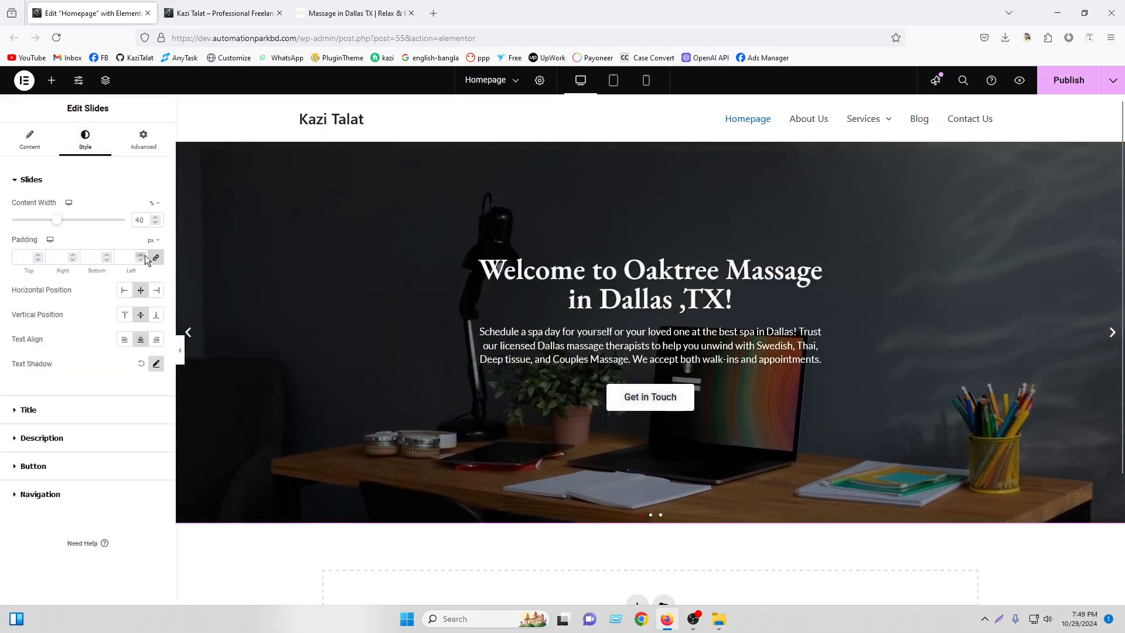
left_click(121, 253)
type("0")
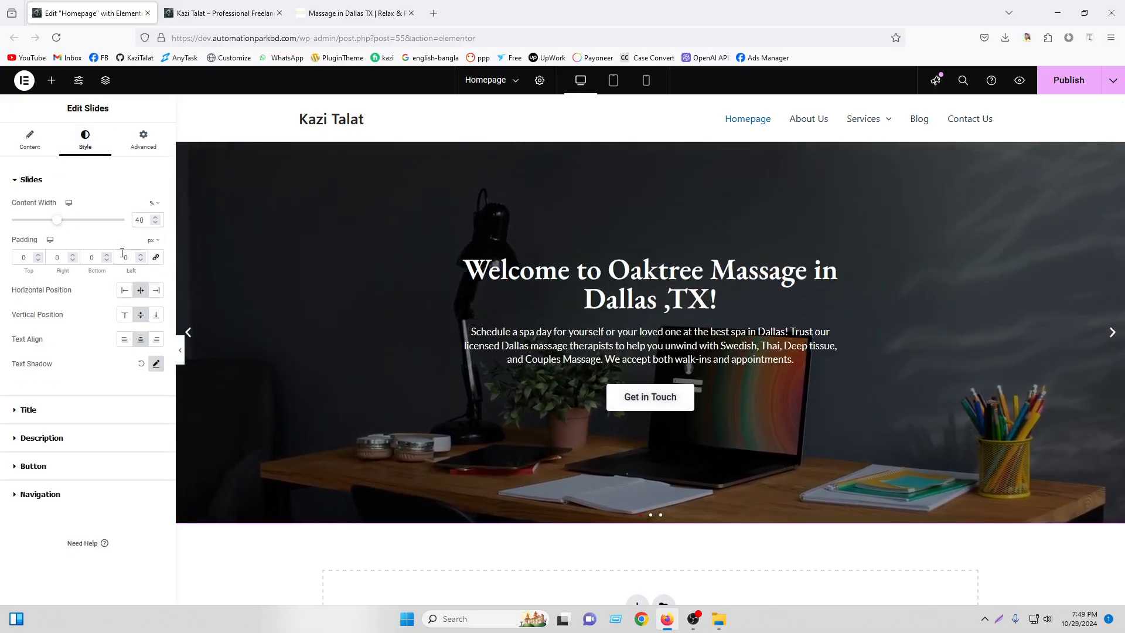
type("12")
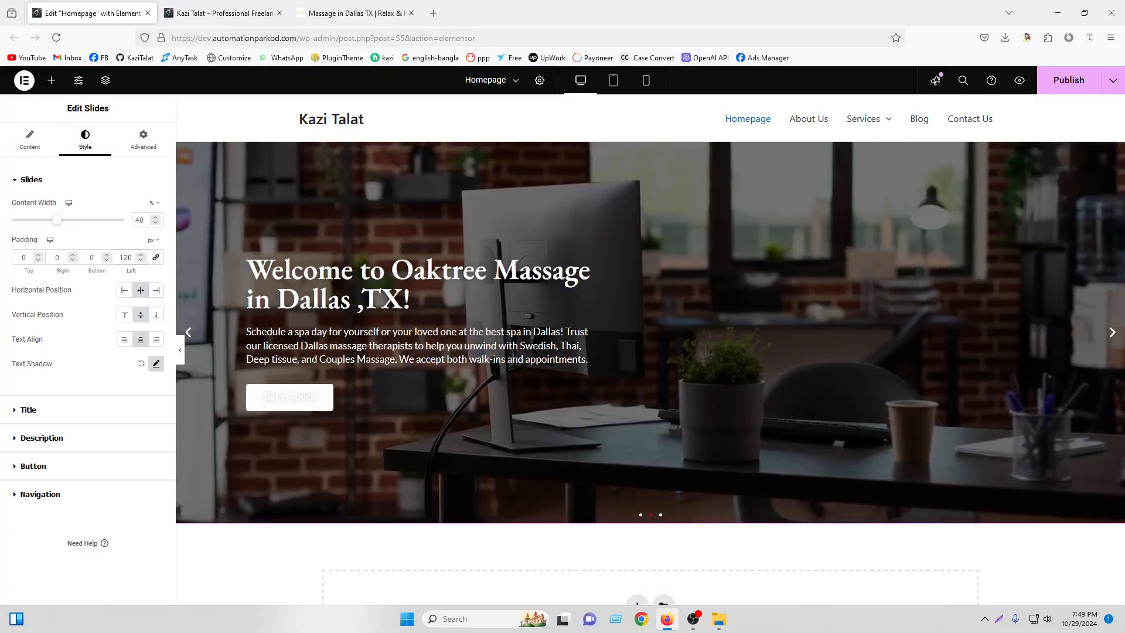
Preview all three slides at full page width to check the new padding, and return to the slider's style settings
left_click(180, 350)
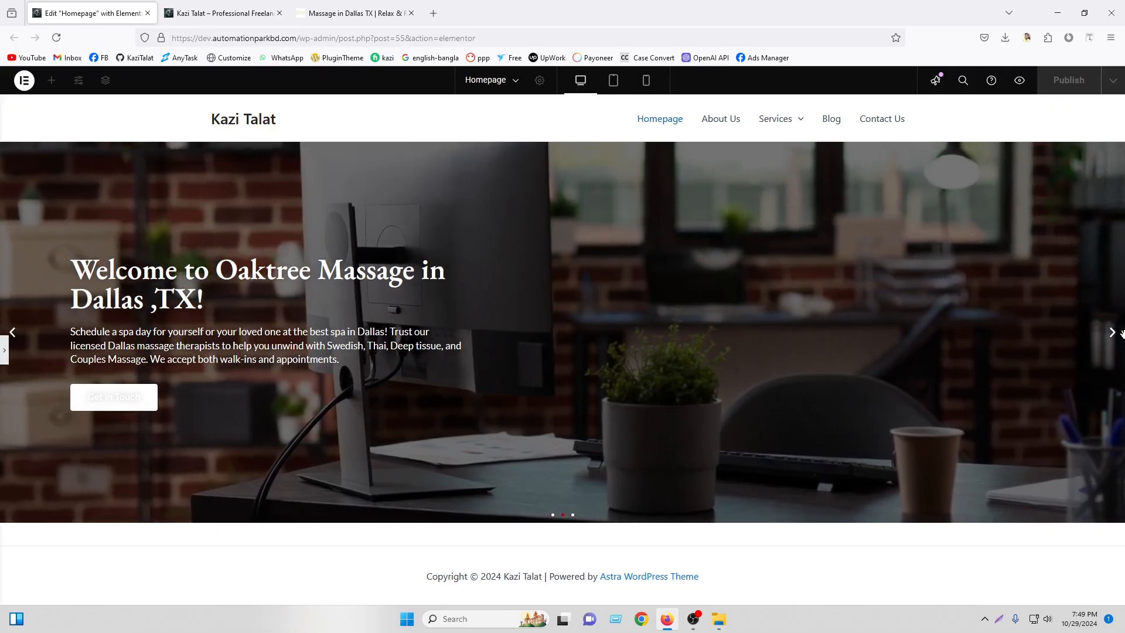
left_click(553, 516)
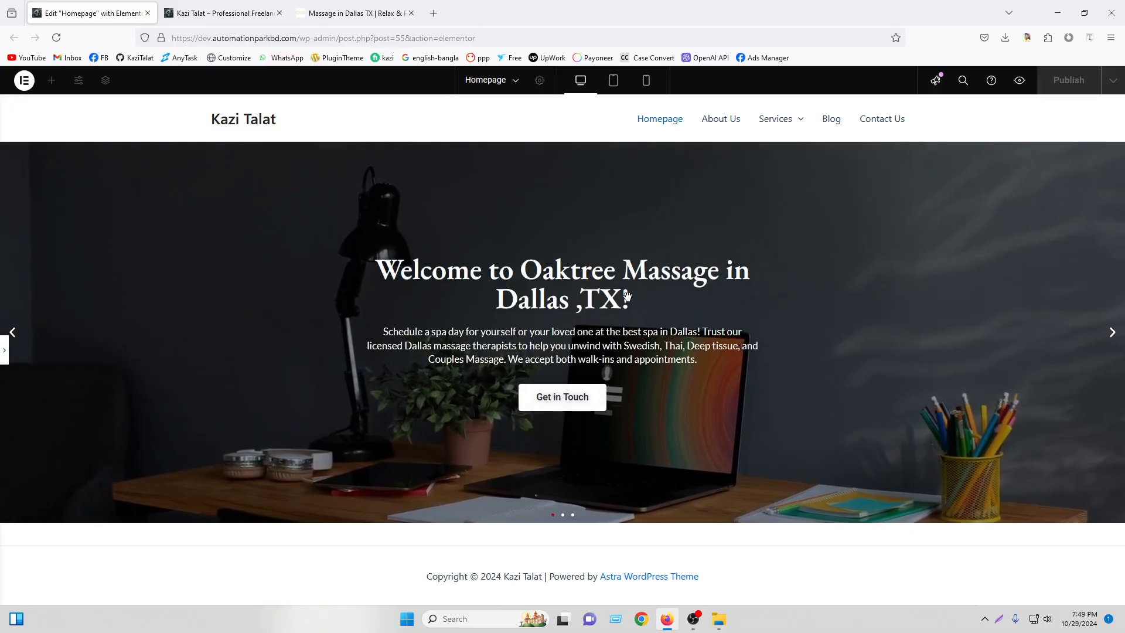
left_click(1112, 333)
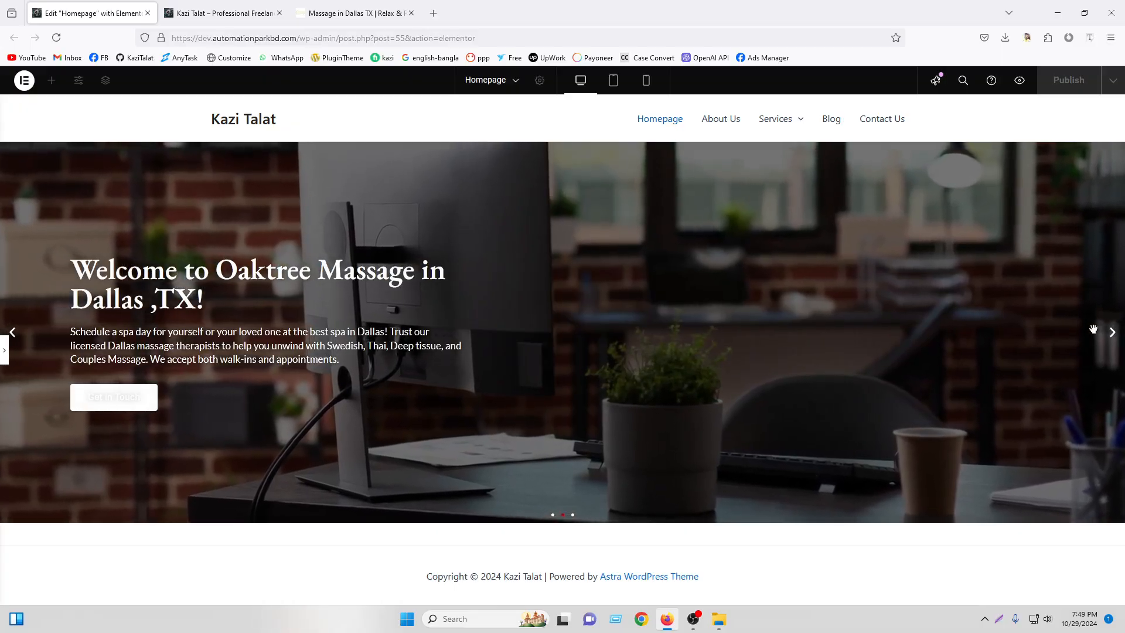
left_click(1111, 332)
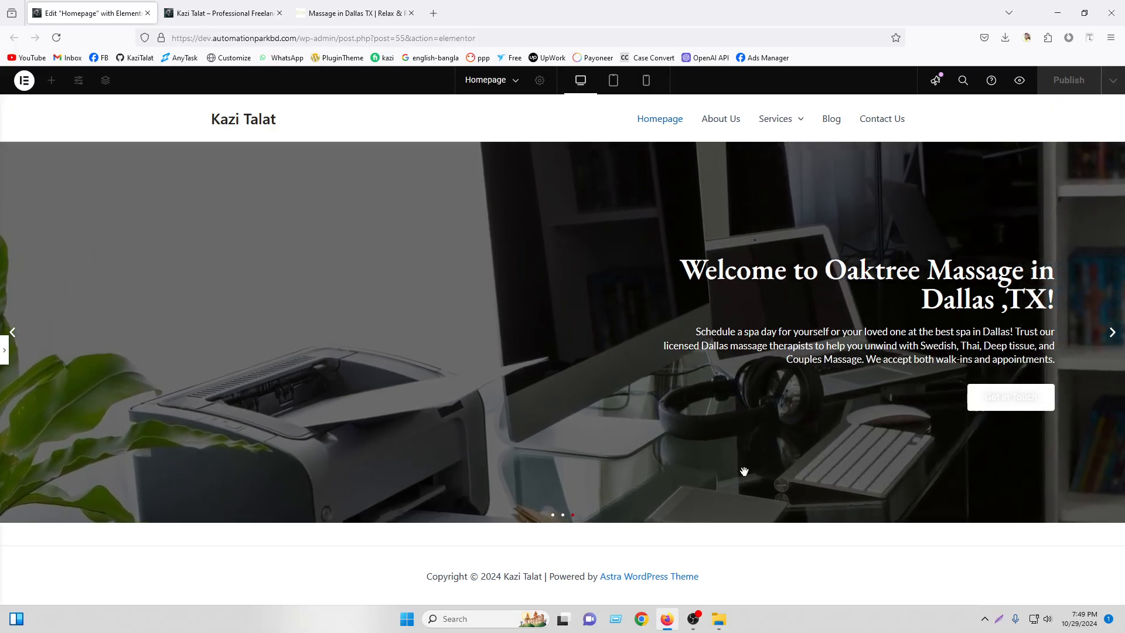
left_click(4, 352)
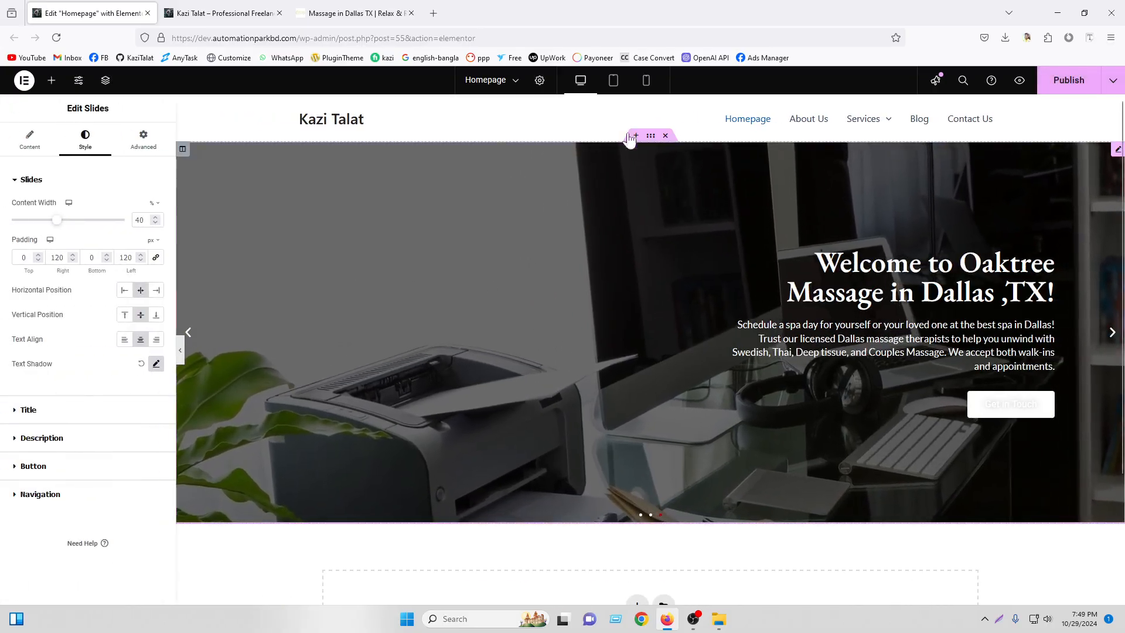
In tablet view, unlink the slides' padding values and set 20 px left and right, with 0 px top and bottom
left_click(614, 82)
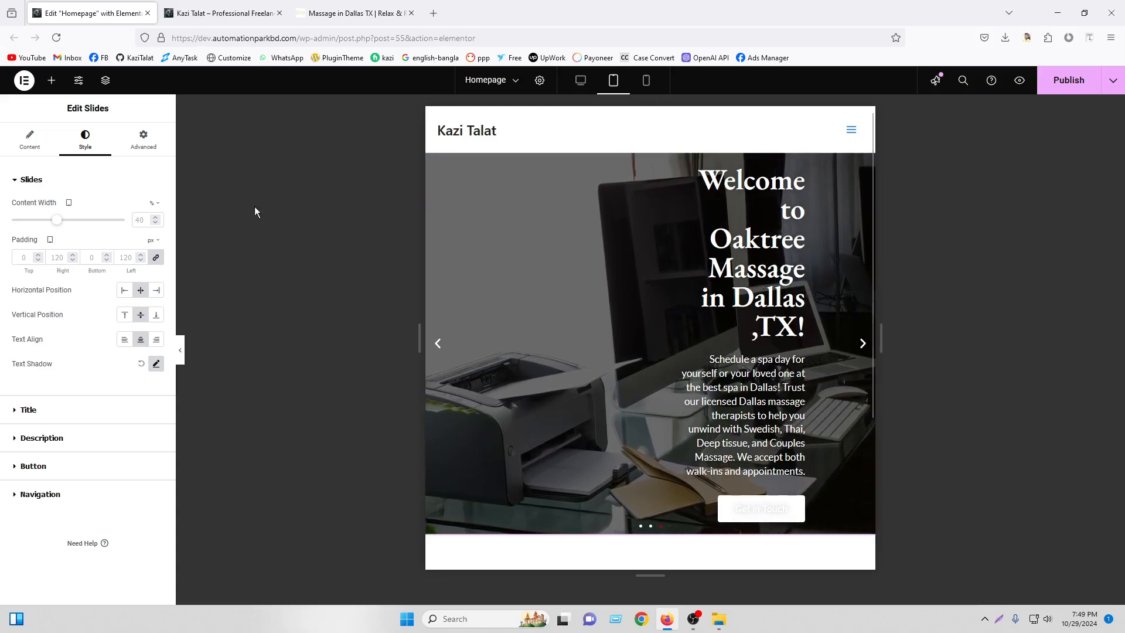
left_click(156, 258)
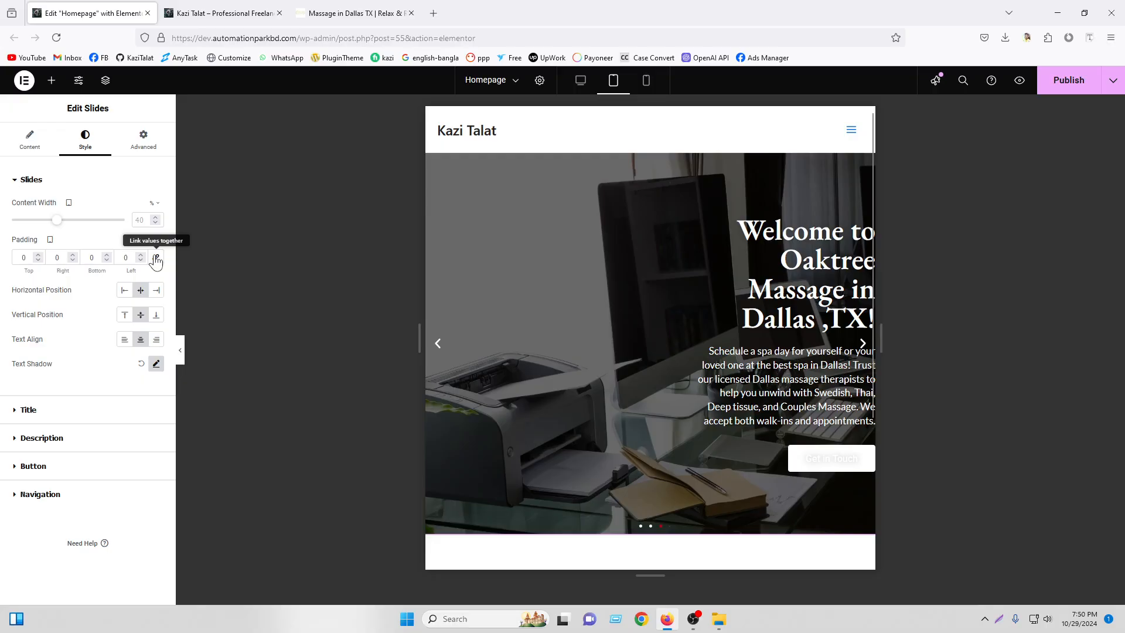
type("20")
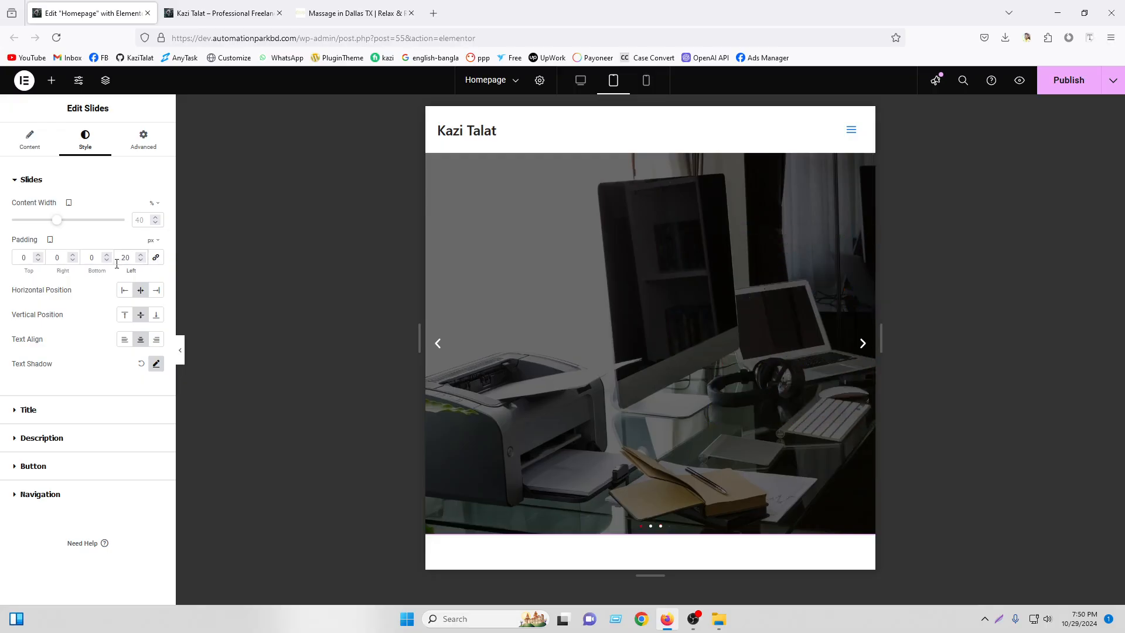
key("shift+Tab")
key("shift+Tab")
type("20")
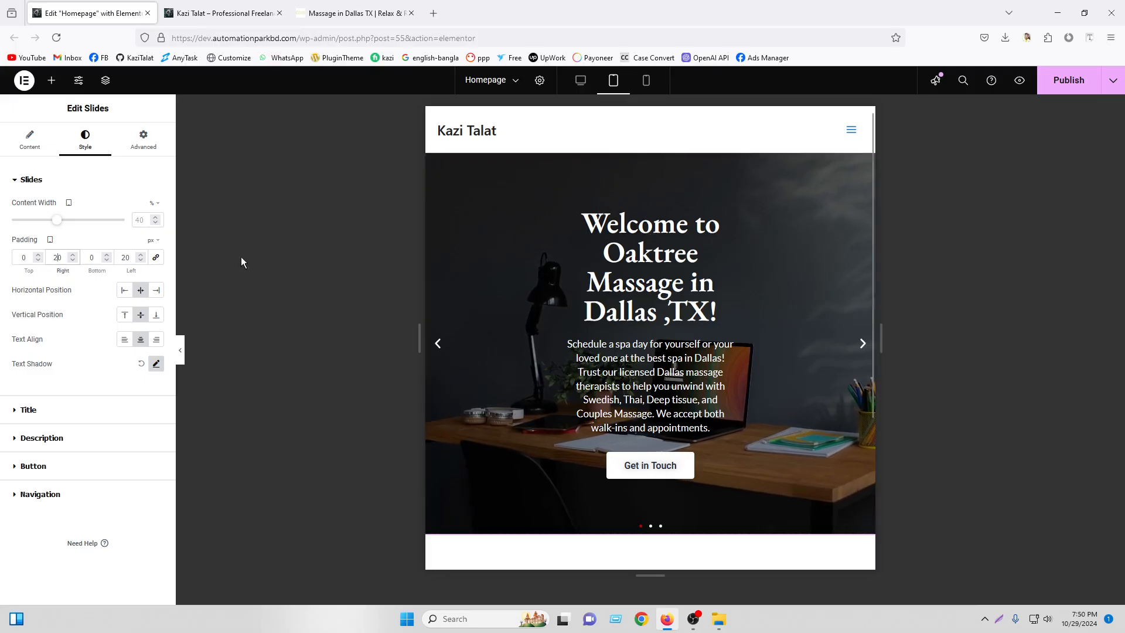
Set the slides' tablet content width to 80% and their left and right padding to 60 px
left_click_drag(60, 229, 102, 232)
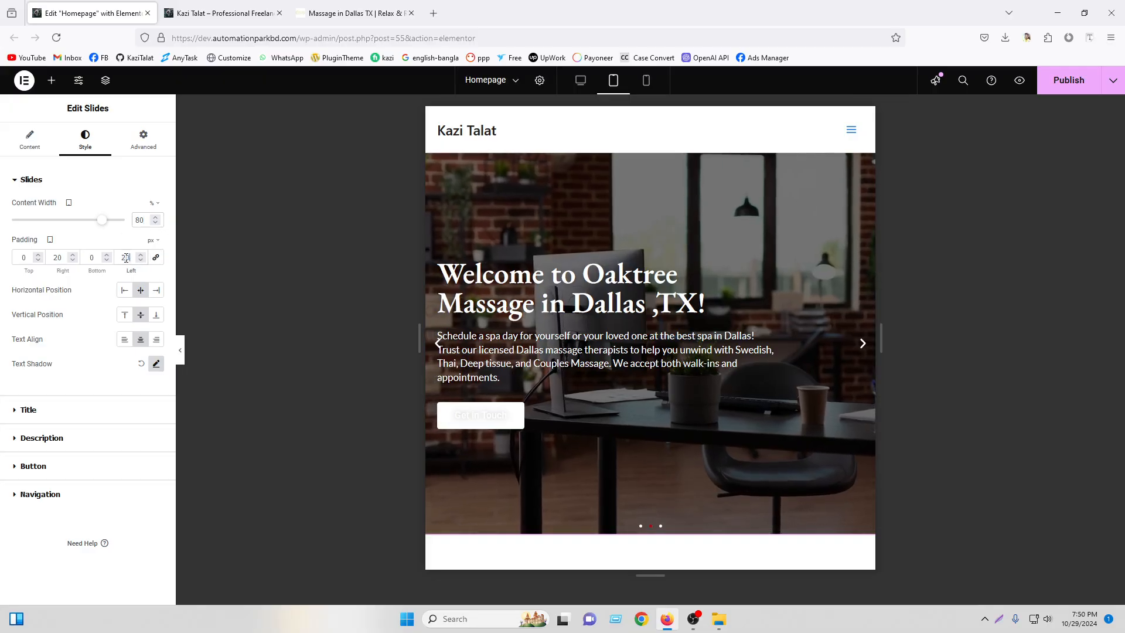
double_click(121, 258)
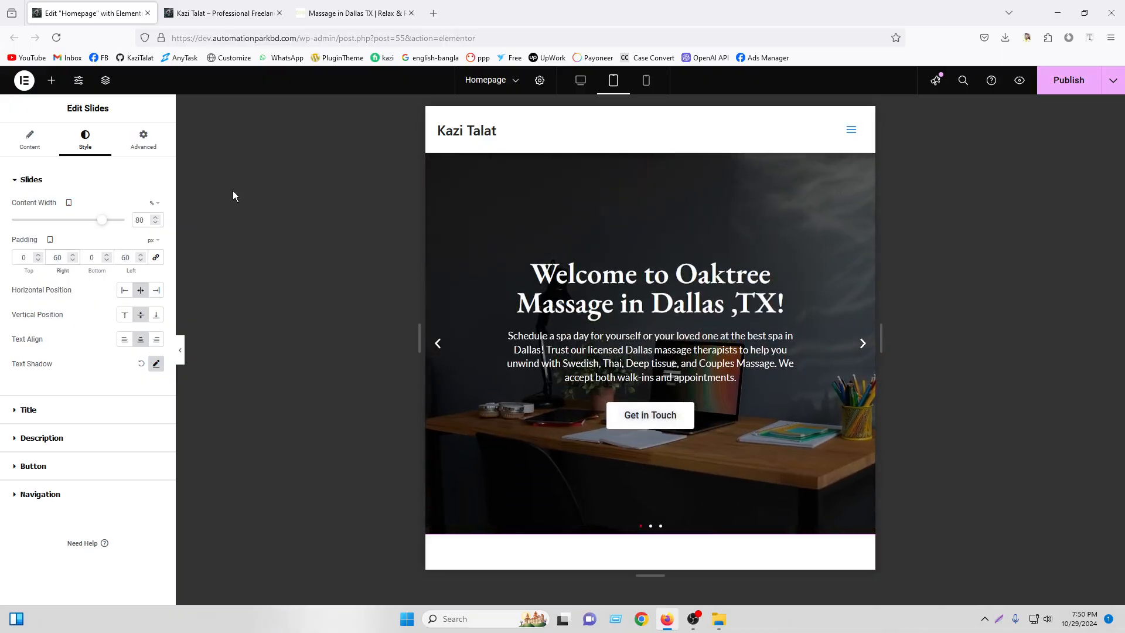
In mobile view, set the slides' content width to 95% and padding to 20 px left and right, 0 px top and bottom
left_click(646, 84)
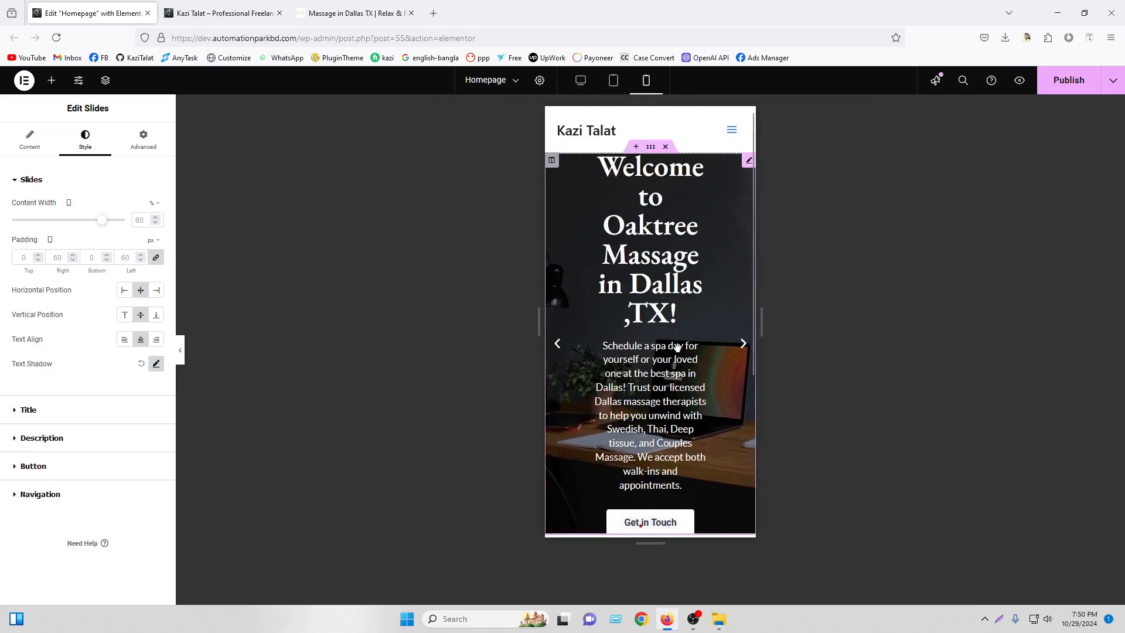
left_click_drag(114, 228, 119, 228)
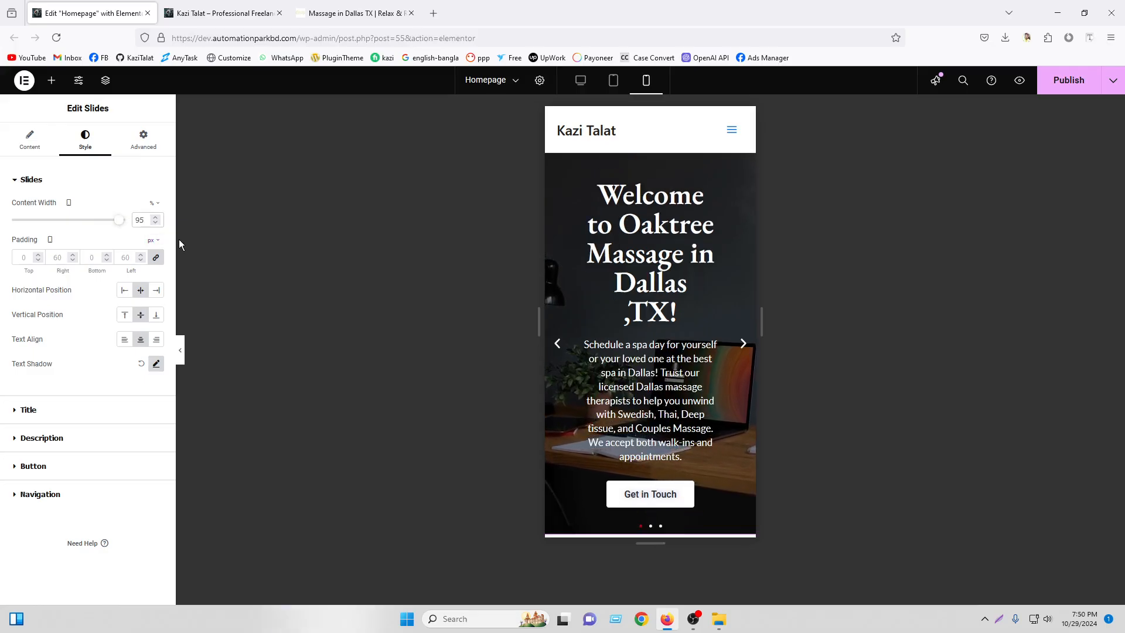
left_click(156, 257)
left_click(120, 257)
type("20")
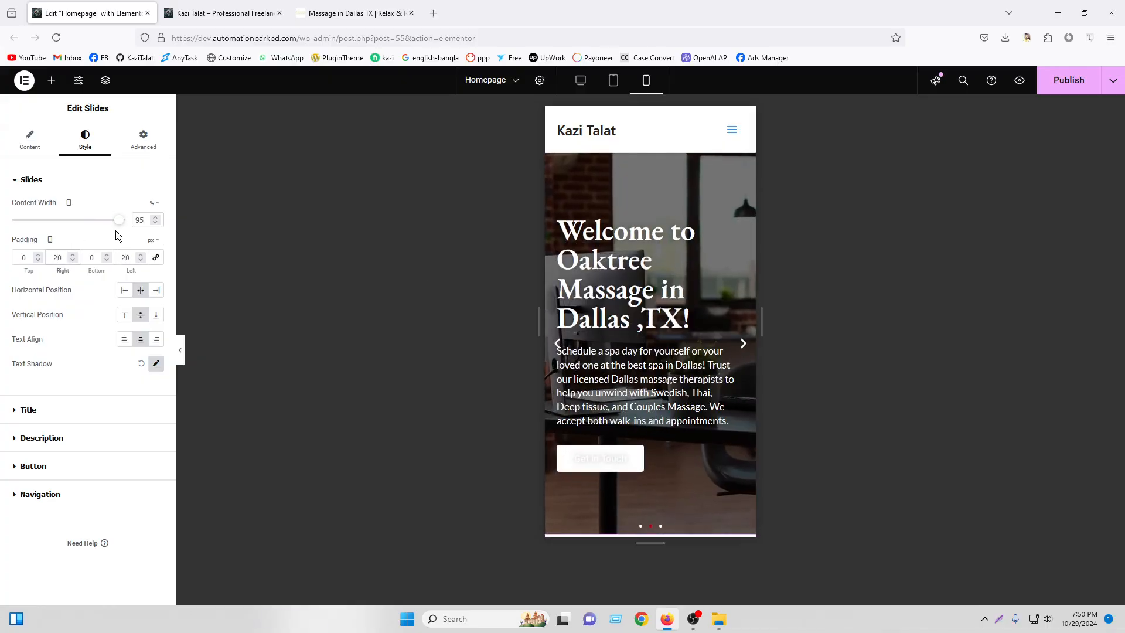
Set the slide title's mobile font size to 34 px and return to the desktop view
left_click(62, 411)
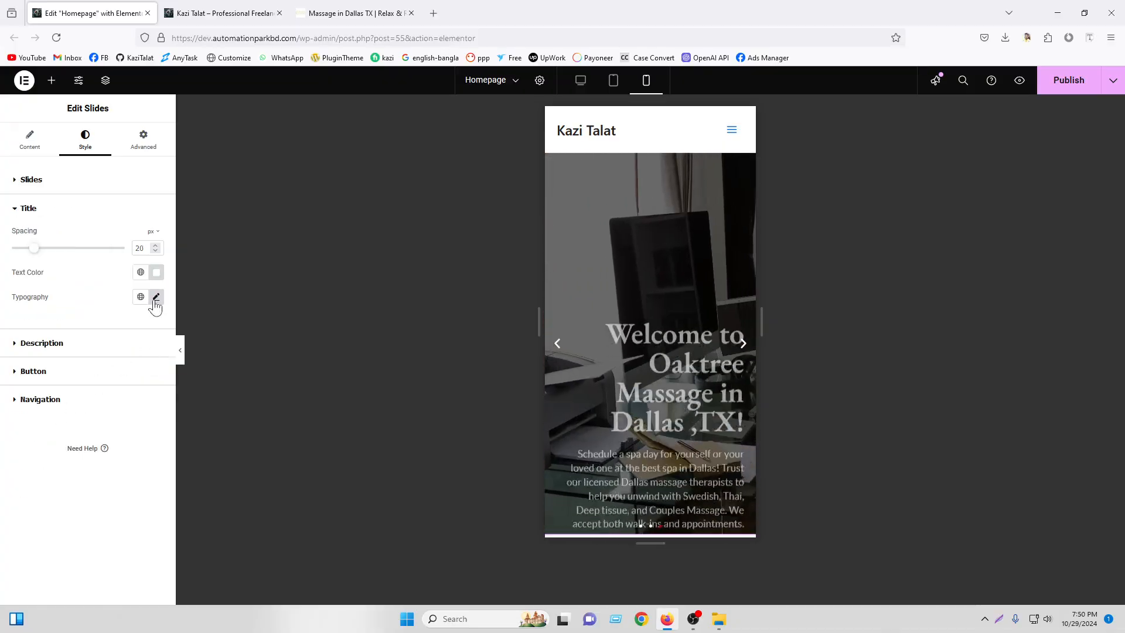
left_click(156, 297)
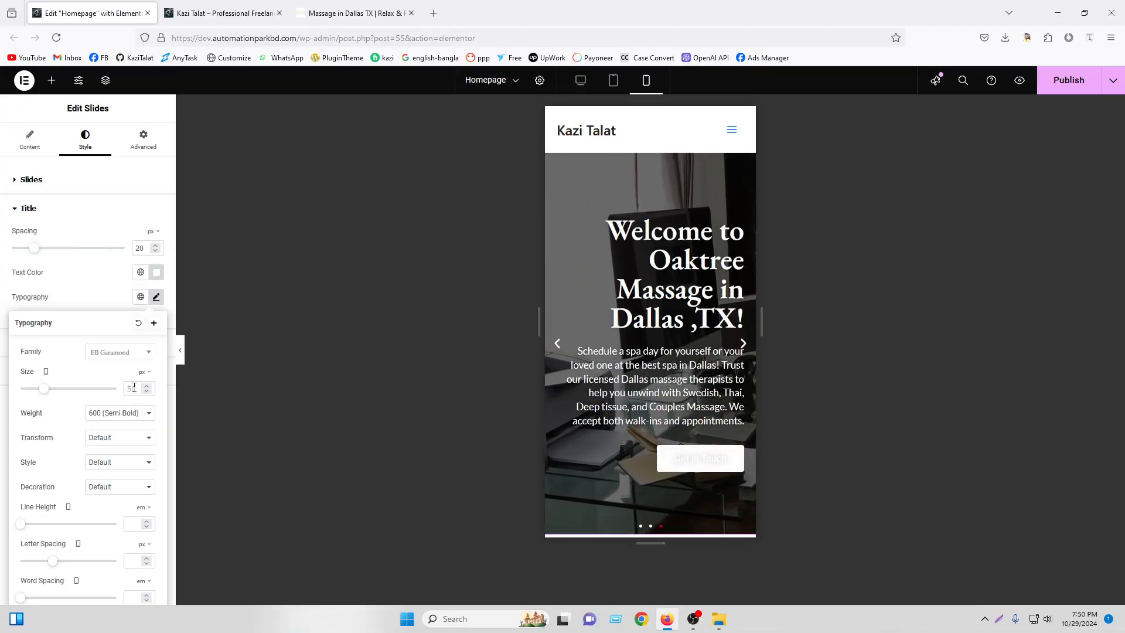
type("30")
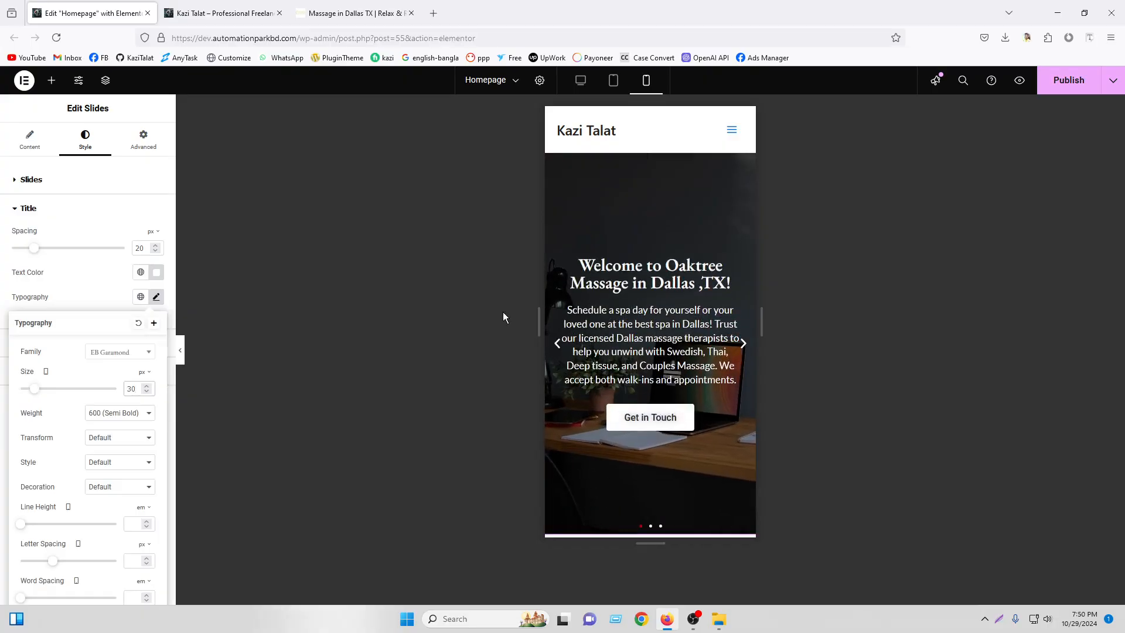
key("Up")
key("Up")
key("Up")
key("Up")
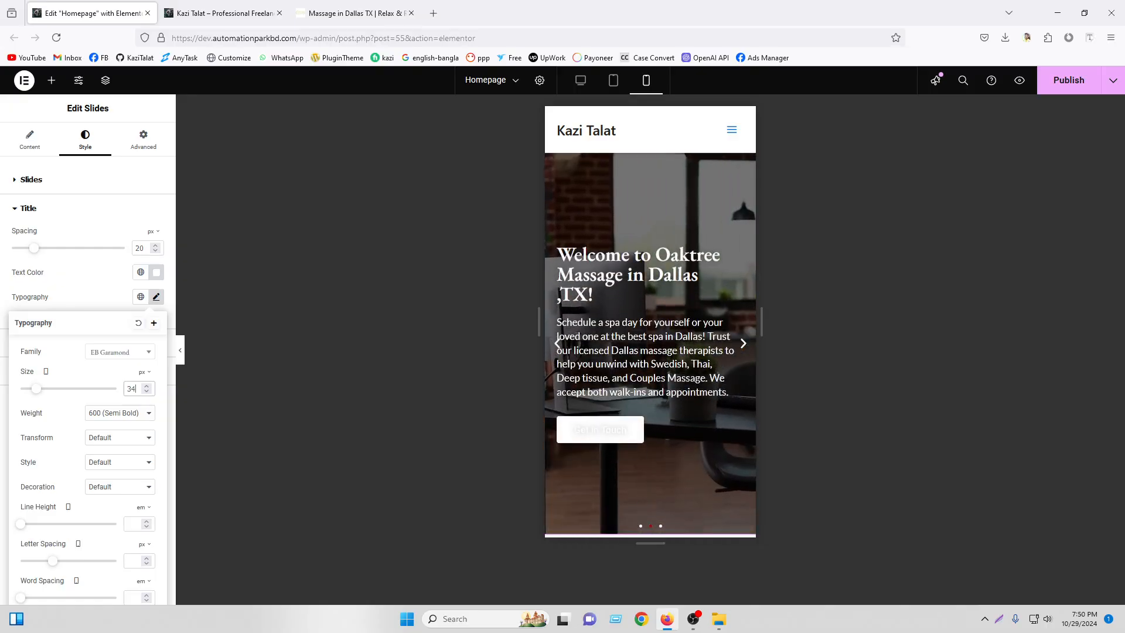
left_click(582, 82)
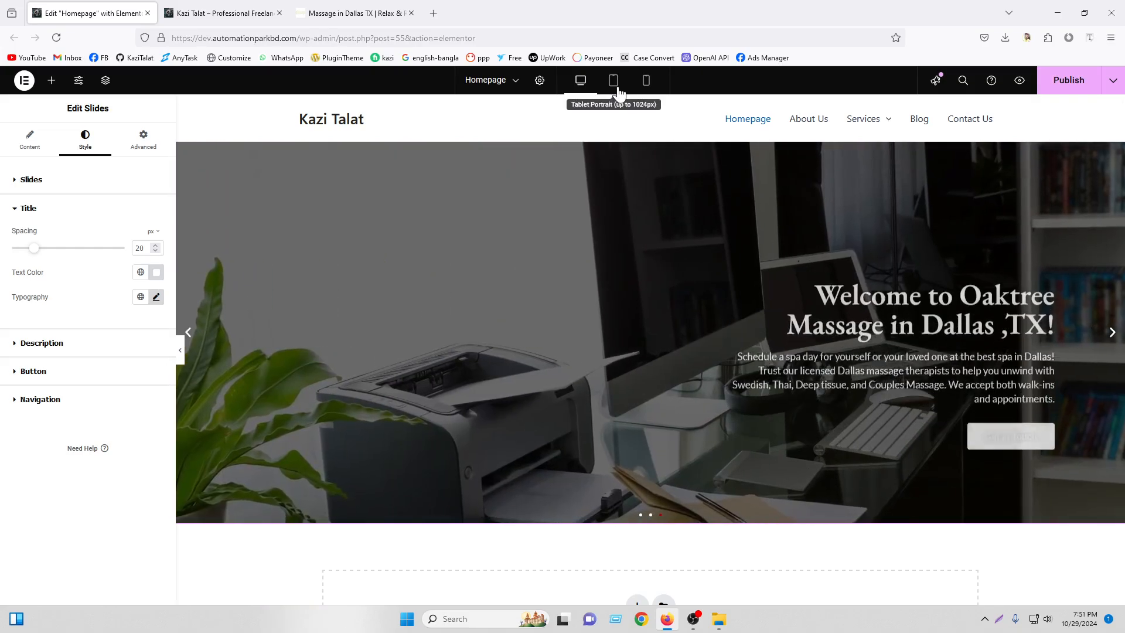
Compare the slider's layout in the desktop, tablet and mobile previews, ending in the desktop view
left_click(619, 89)
left_click(646, 87)
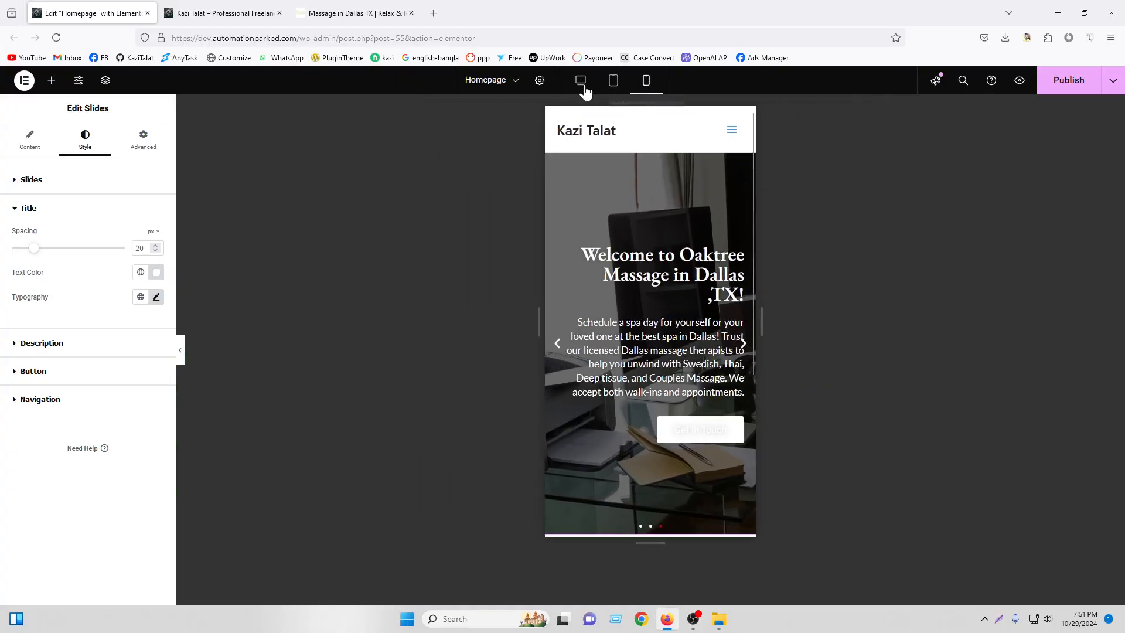
left_click(580, 85)
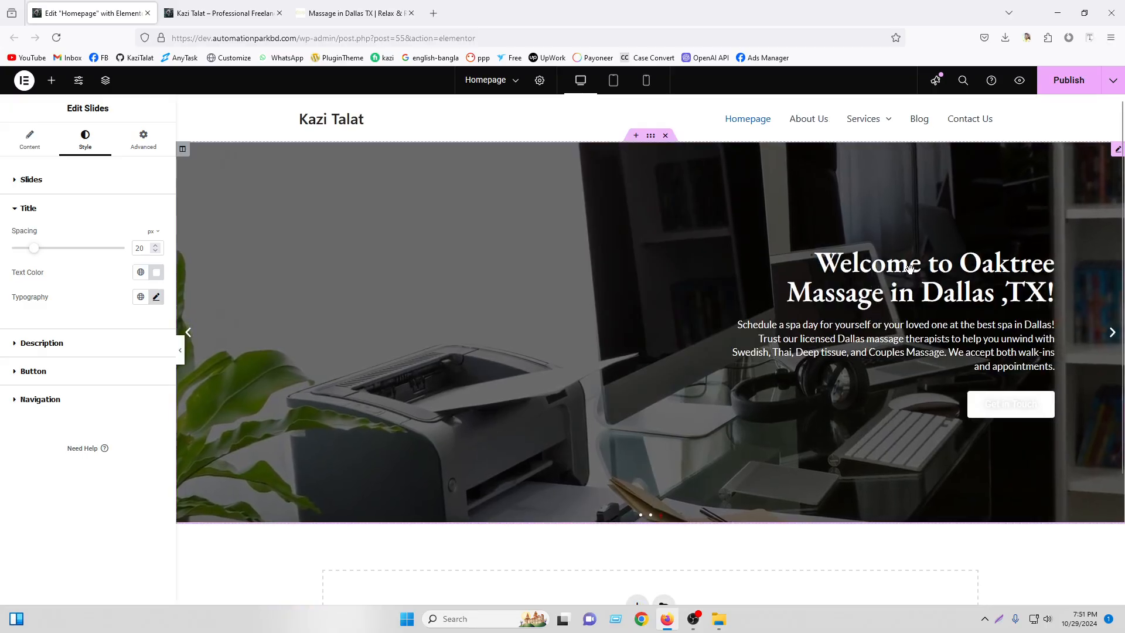
left_click(614, 85)
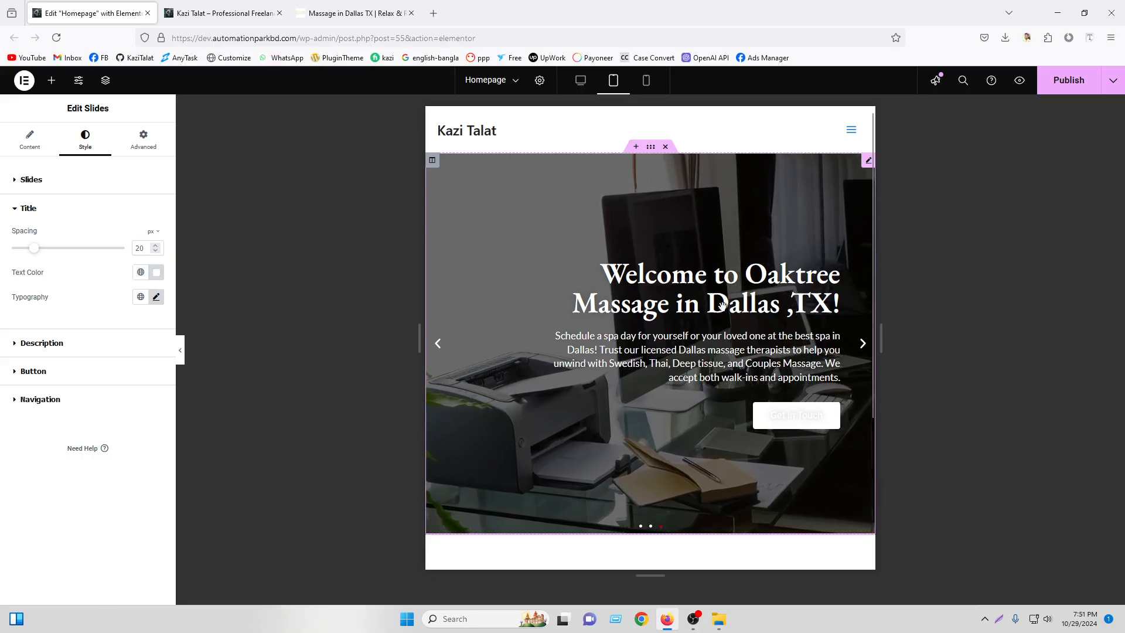
left_click(646, 83)
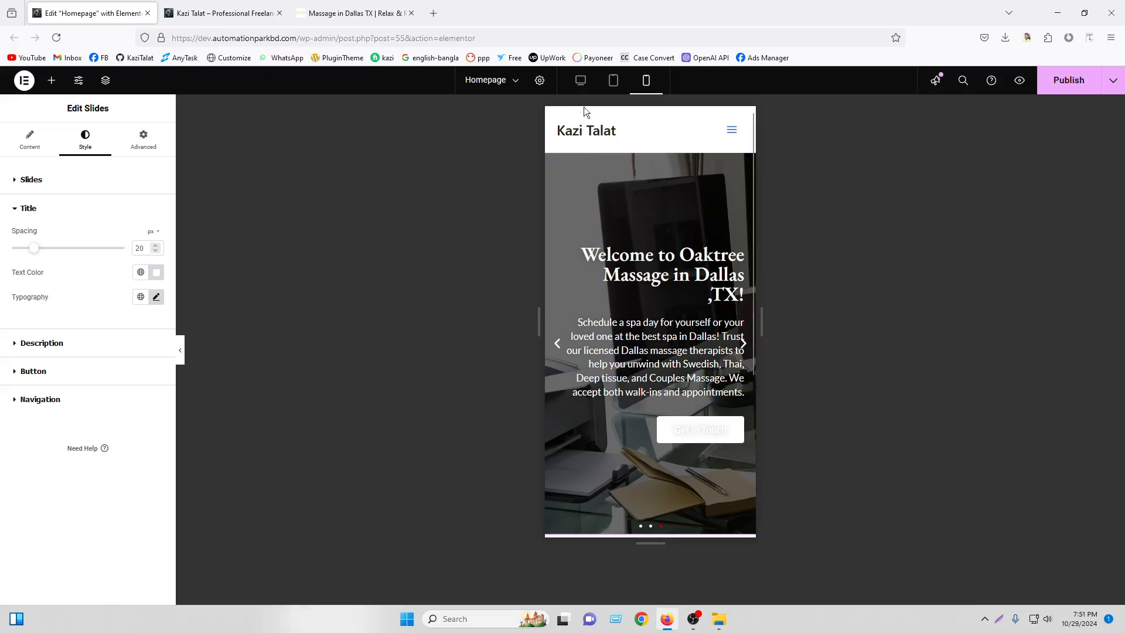
left_click(581, 86)
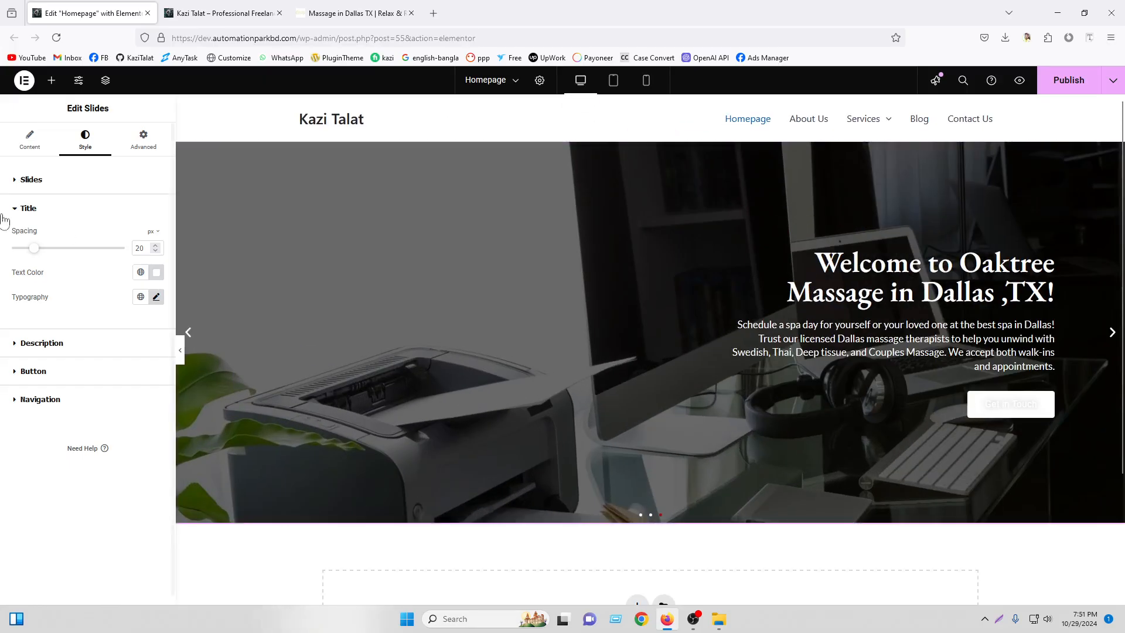
Clear the custom content color in the second slide's style settings
left_click(29, 140)
left_click(53, 259)
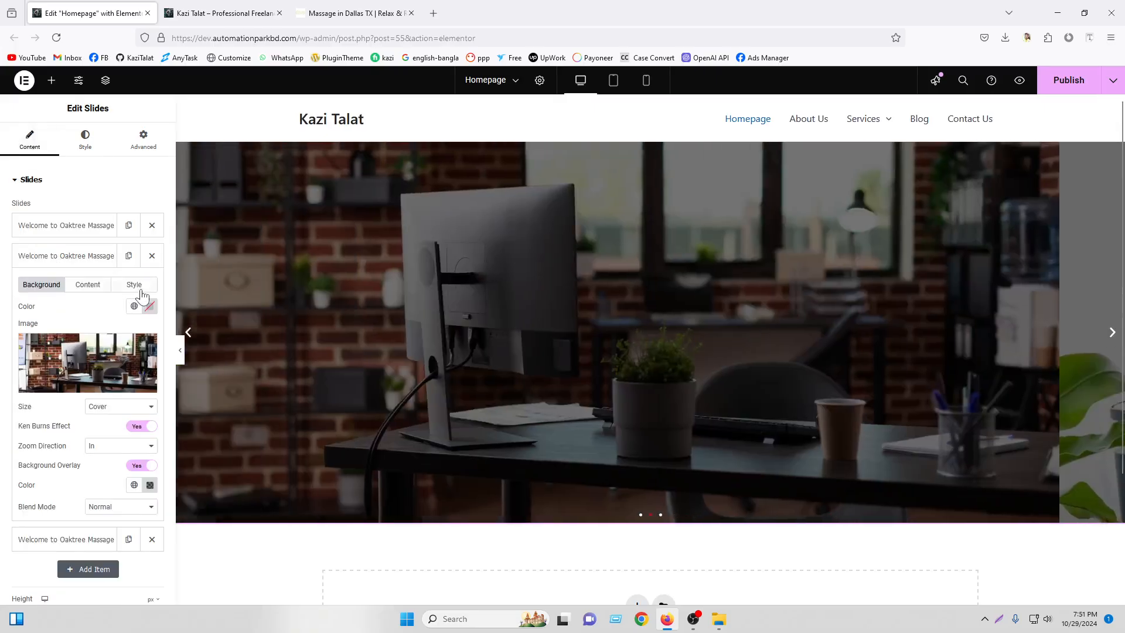
left_click(134, 284)
left_click(150, 413)
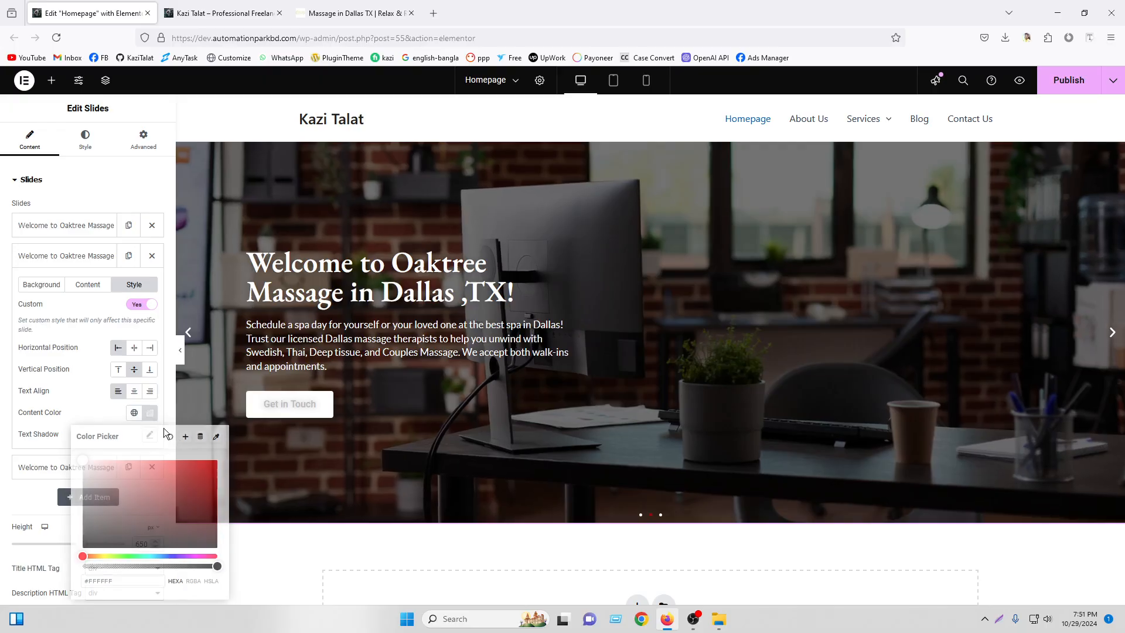
left_click(50, 255)
Clear the custom content color in the third slide's style settings
left_click(65, 285)
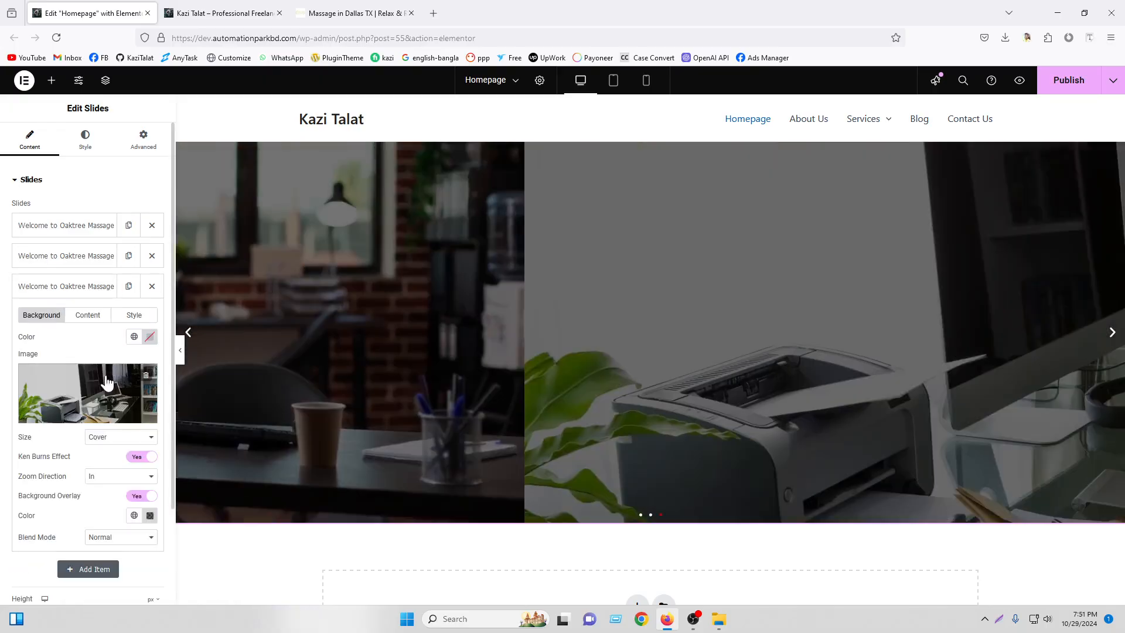
left_click(134, 315)
left_click(150, 443)
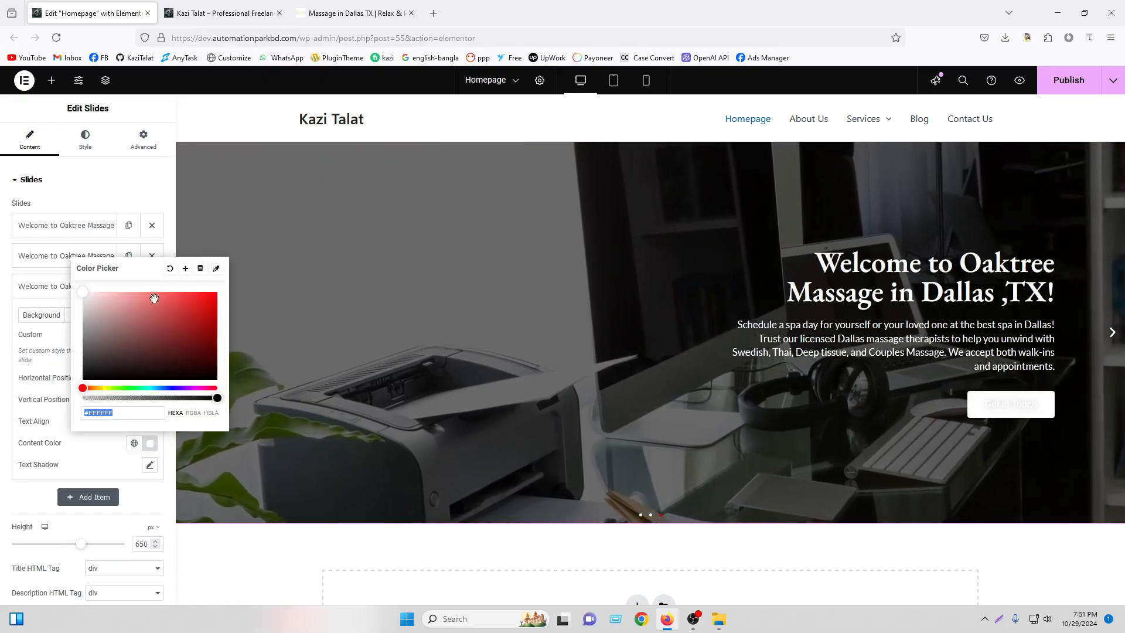
left_click(46, 286)
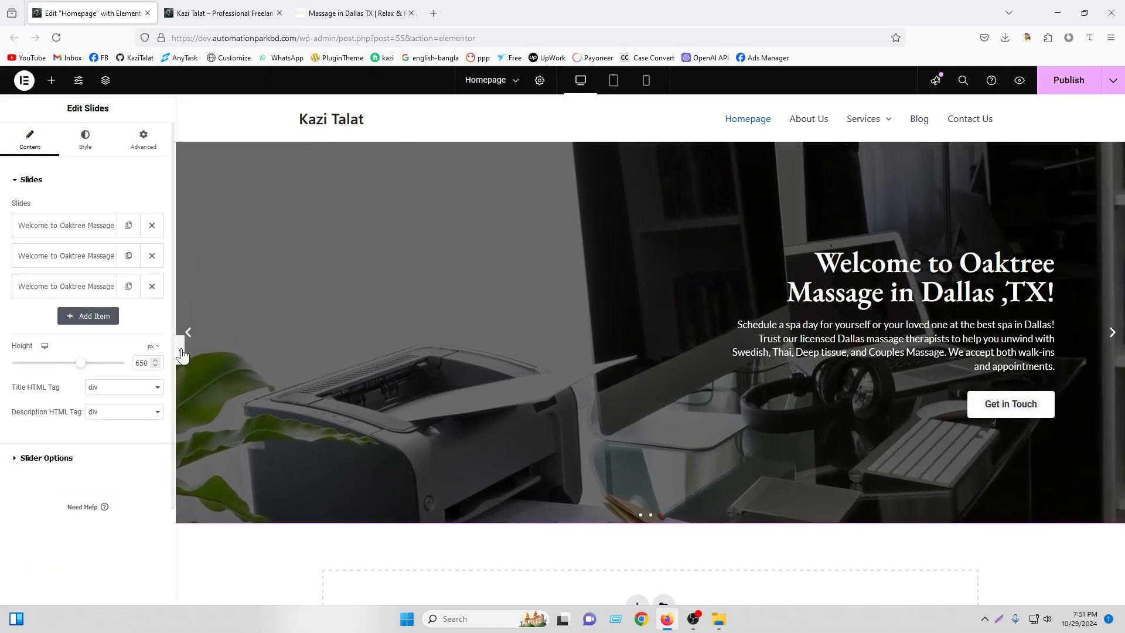
Preview the slider at full width without the editing panel, restore the editor and publish the homepage
left_click(180, 350)
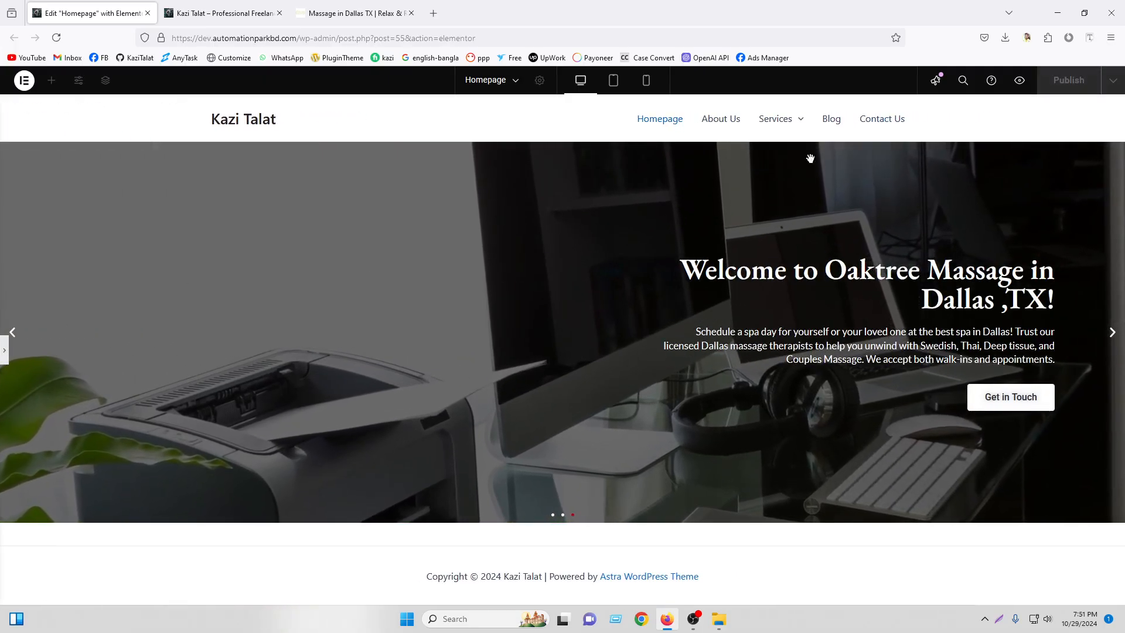
key("ctrl+p")
left_click(1069, 81)
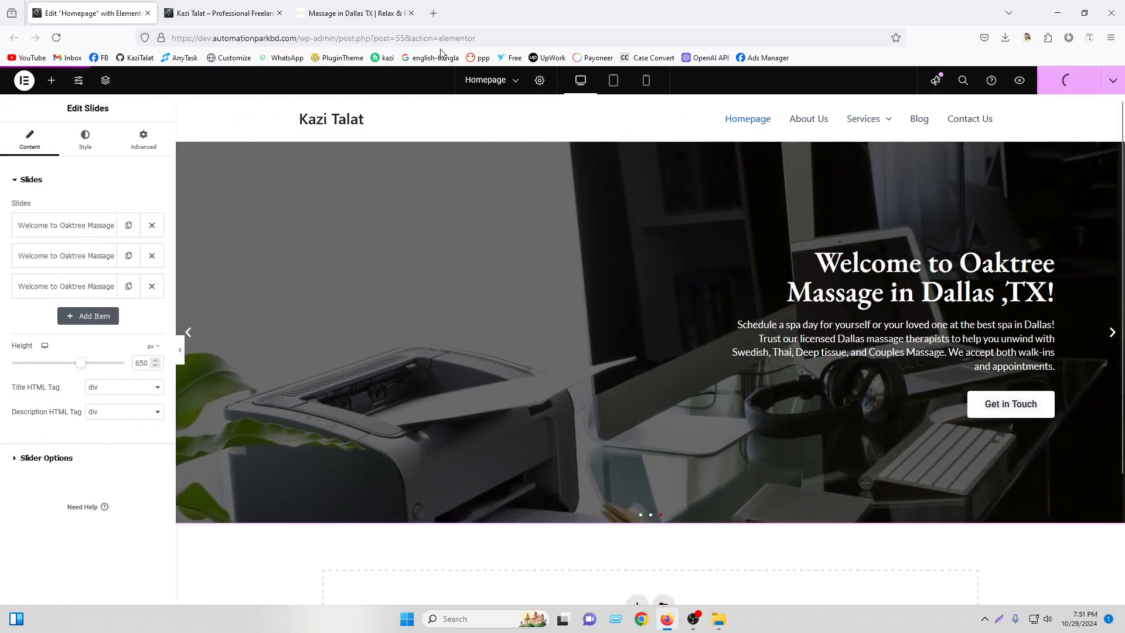
Reload the live homepage, close the massage reference site and advance through the slides to check the published slider
left_click(232, 13)
left_click(250, 121)
left_click(412, 14)
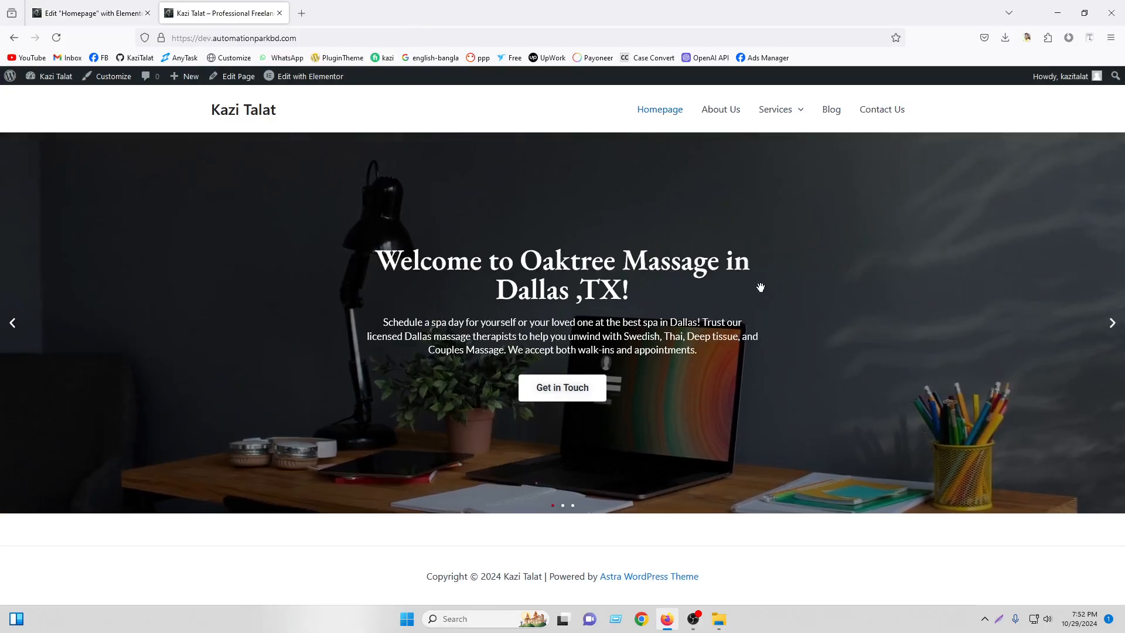
left_click(1110, 329)
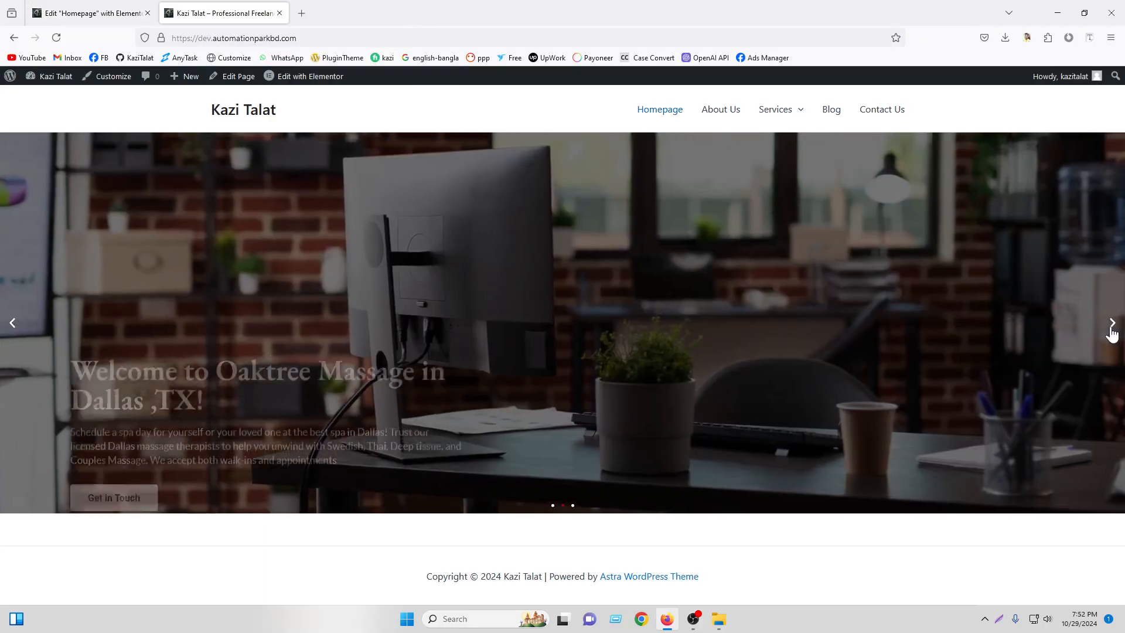
left_click(1110, 330)
Set the slider's transition to Fade in the Elementor editor and publish the change
left_click(34, 9)
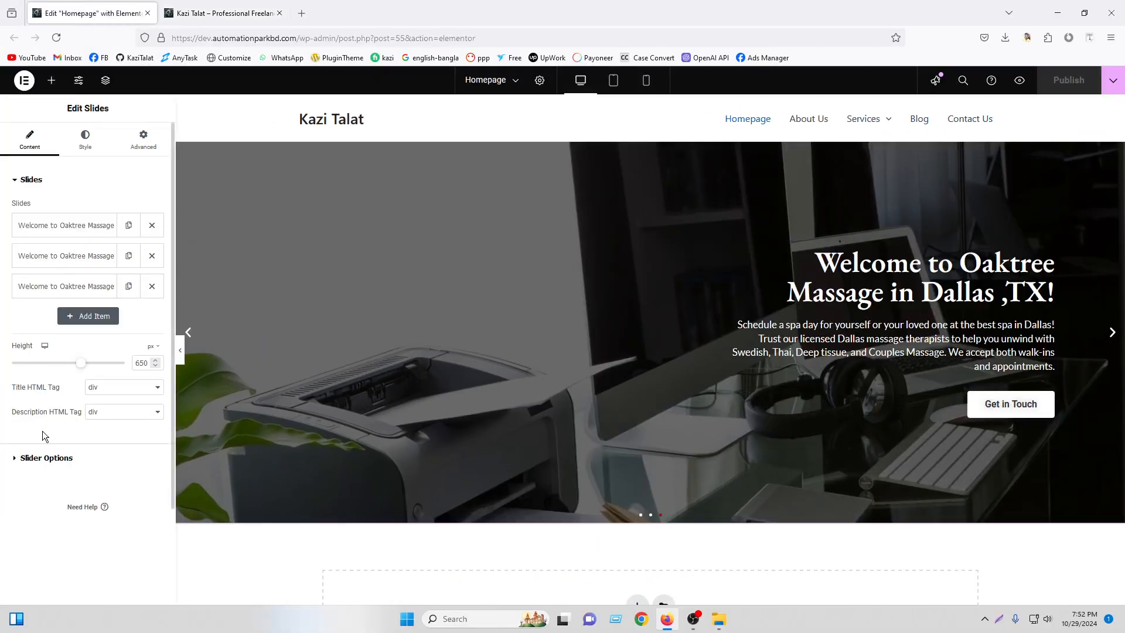
left_click(47, 458)
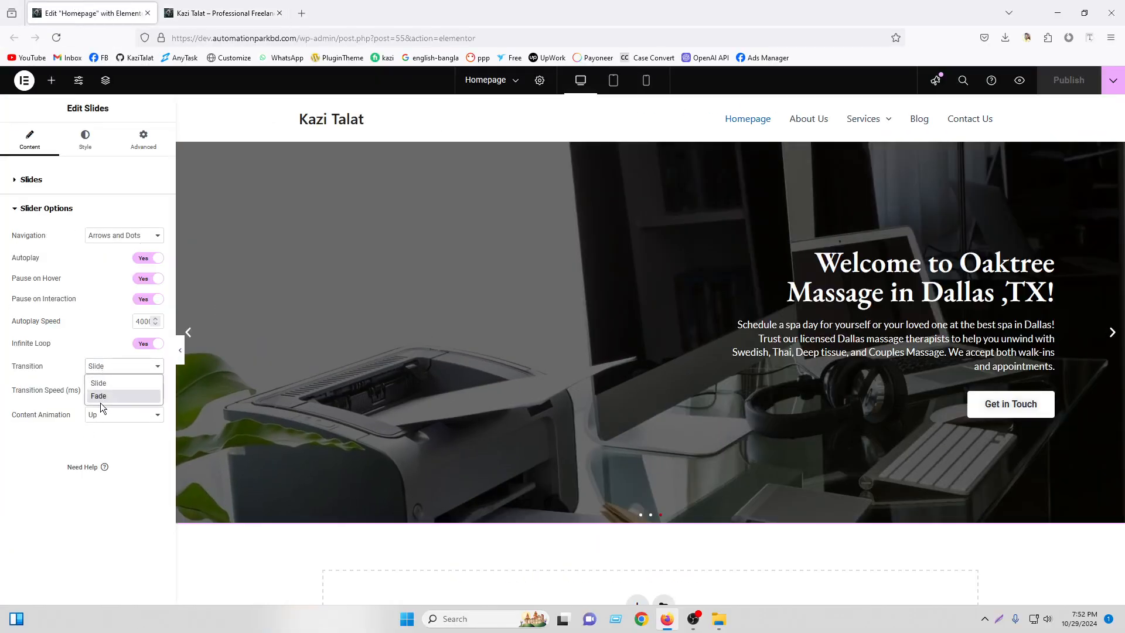
left_click(100, 398)
key("ctrl+s")
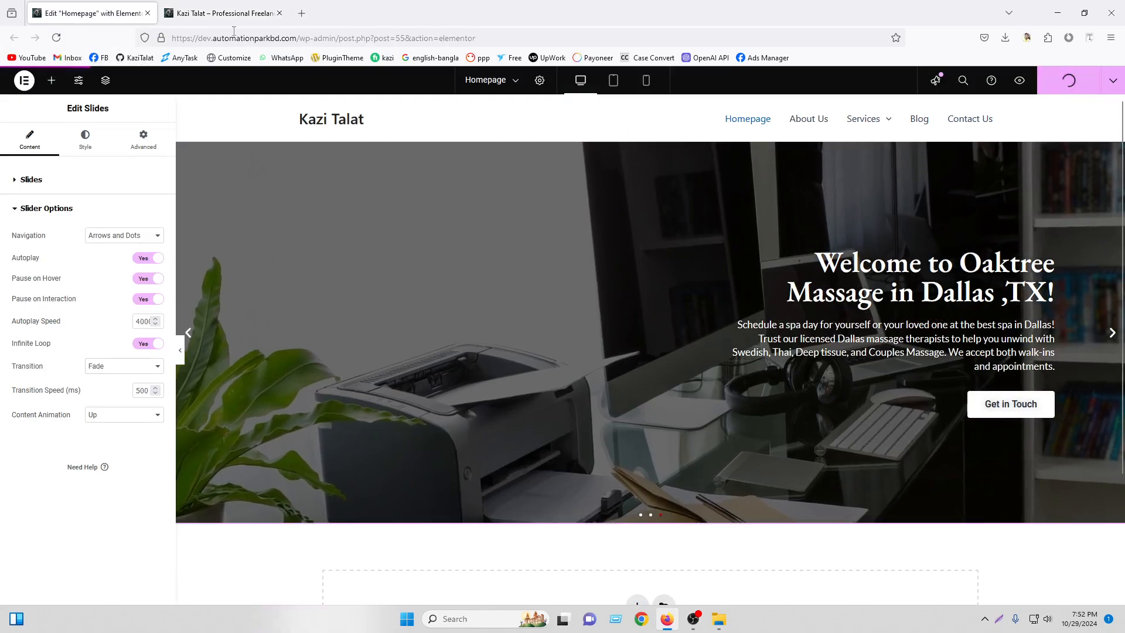
Reload the live homepage, cycle repeatedly through the slides to check the Fade transition, and return to the Elementor editor
left_click(222, 13)
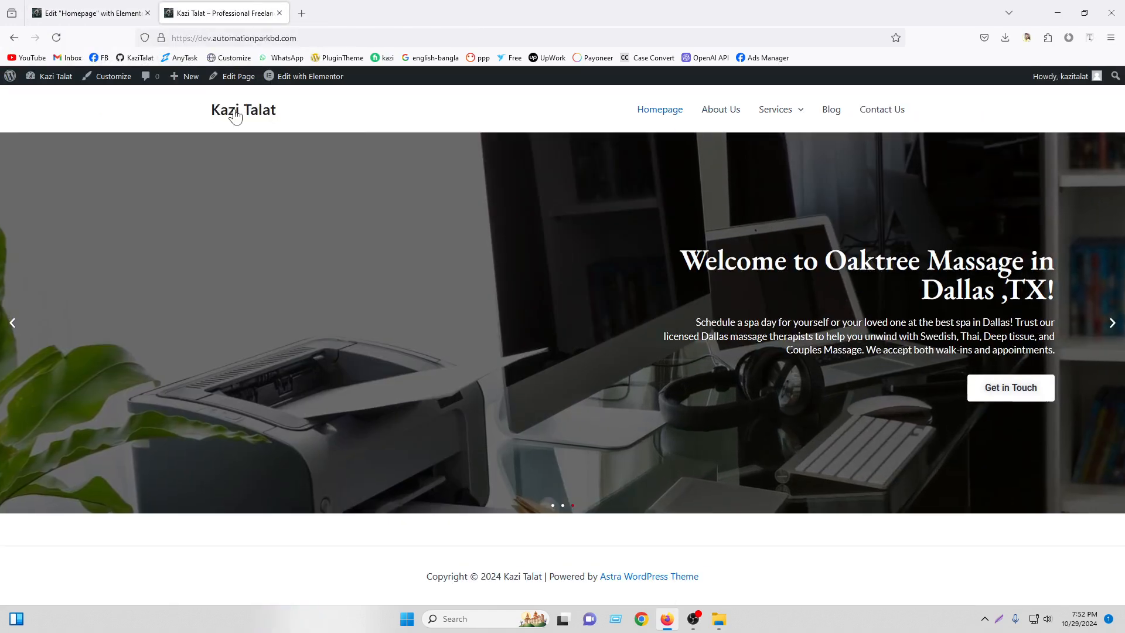
left_click(235, 116)
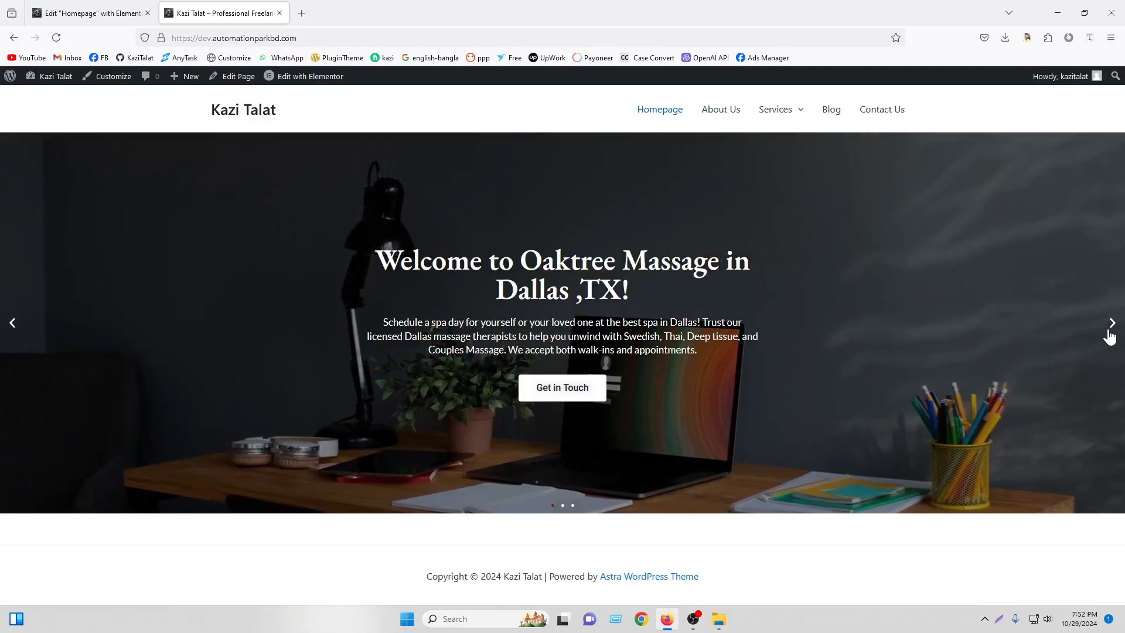
left_click(1110, 331)
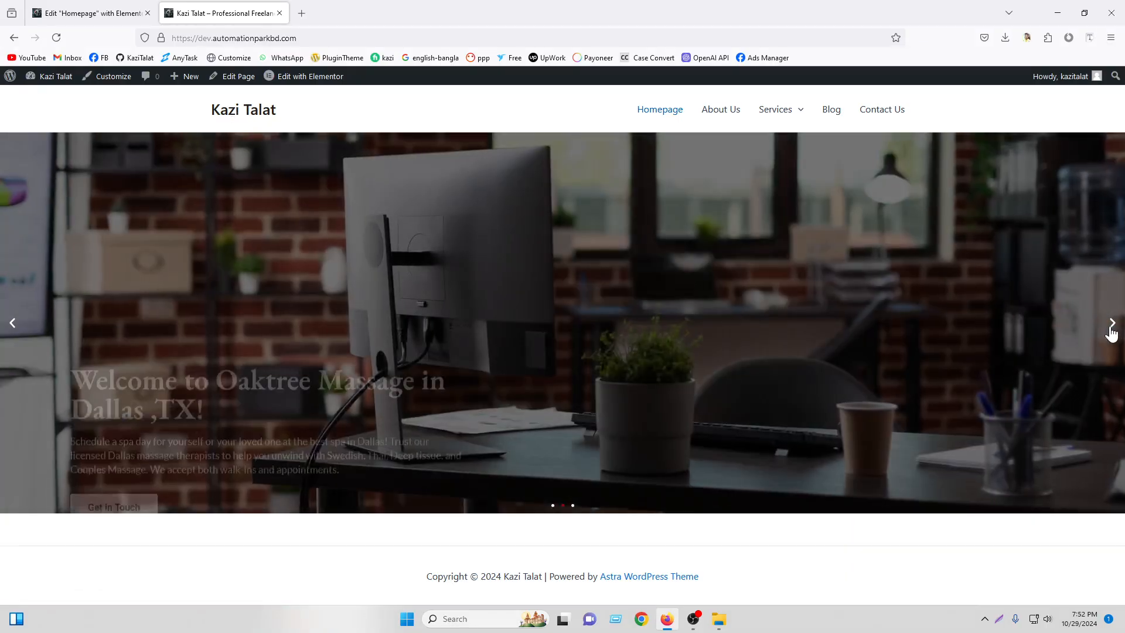
left_click(1110, 331)
left_click(1110, 331)
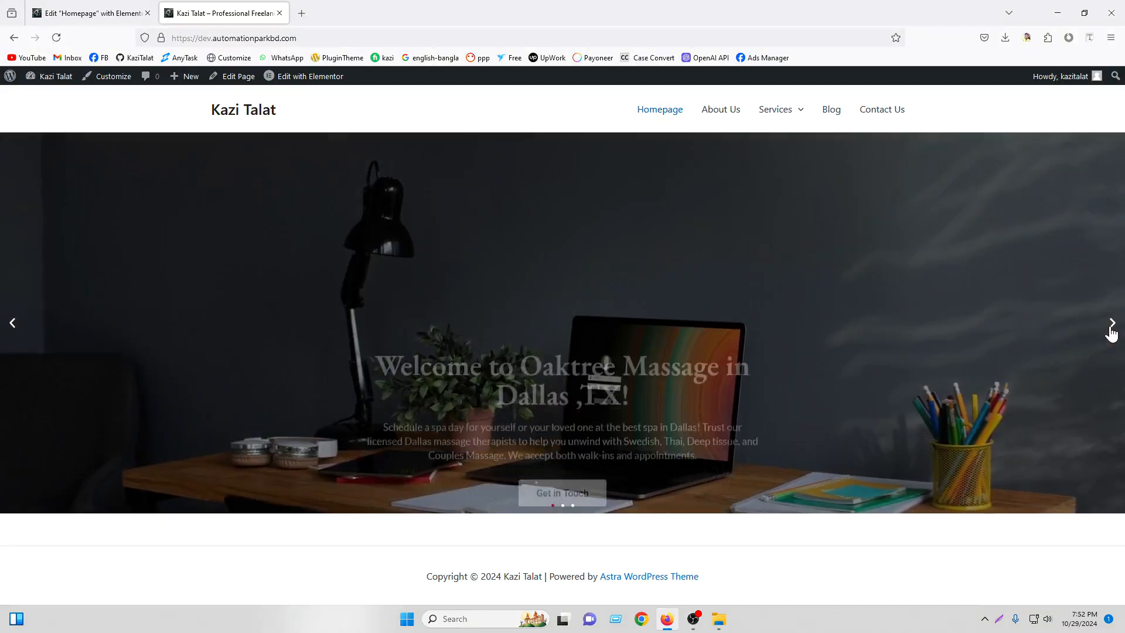
left_click(1111, 331)
left_click(1110, 331)
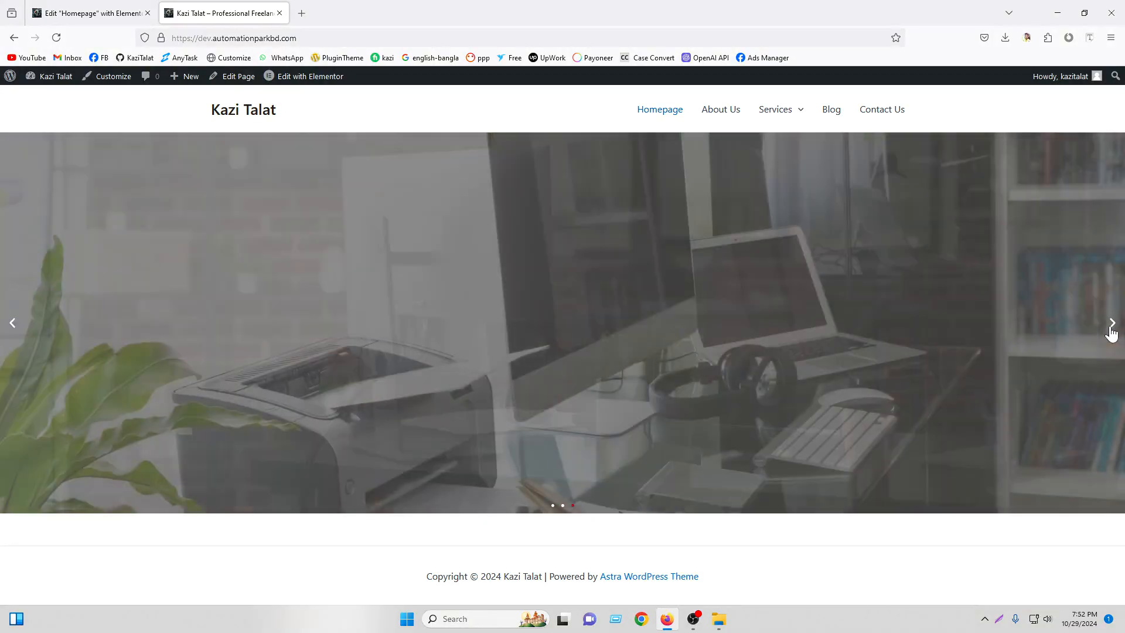
left_click(1110, 331)
left_click(1111, 331)
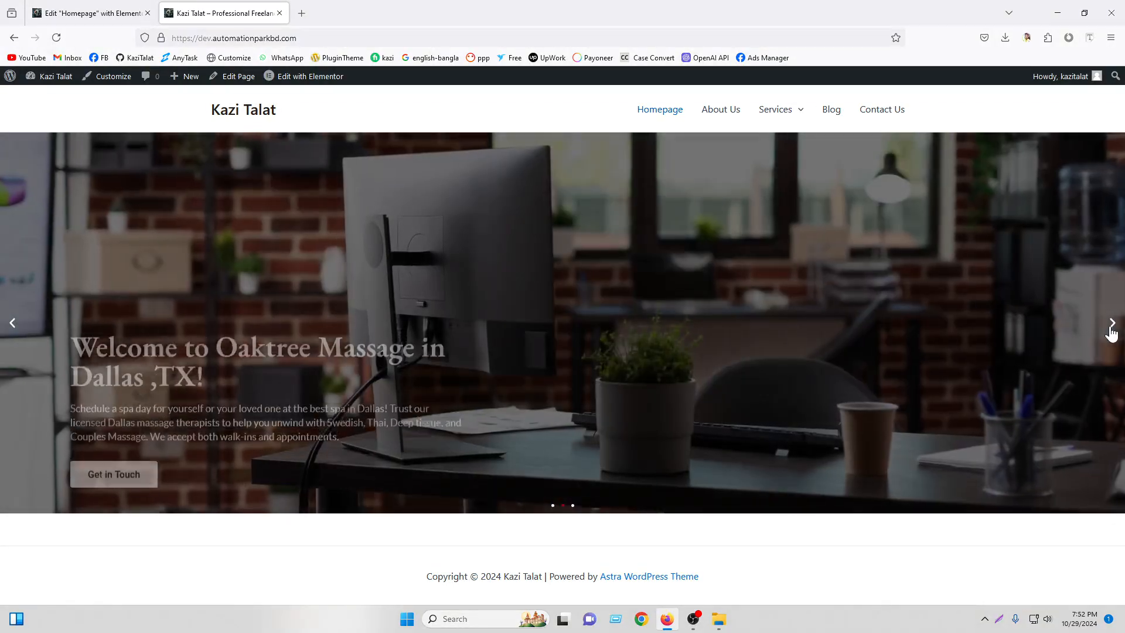
left_click(1111, 331)
left_click(1111, 331)
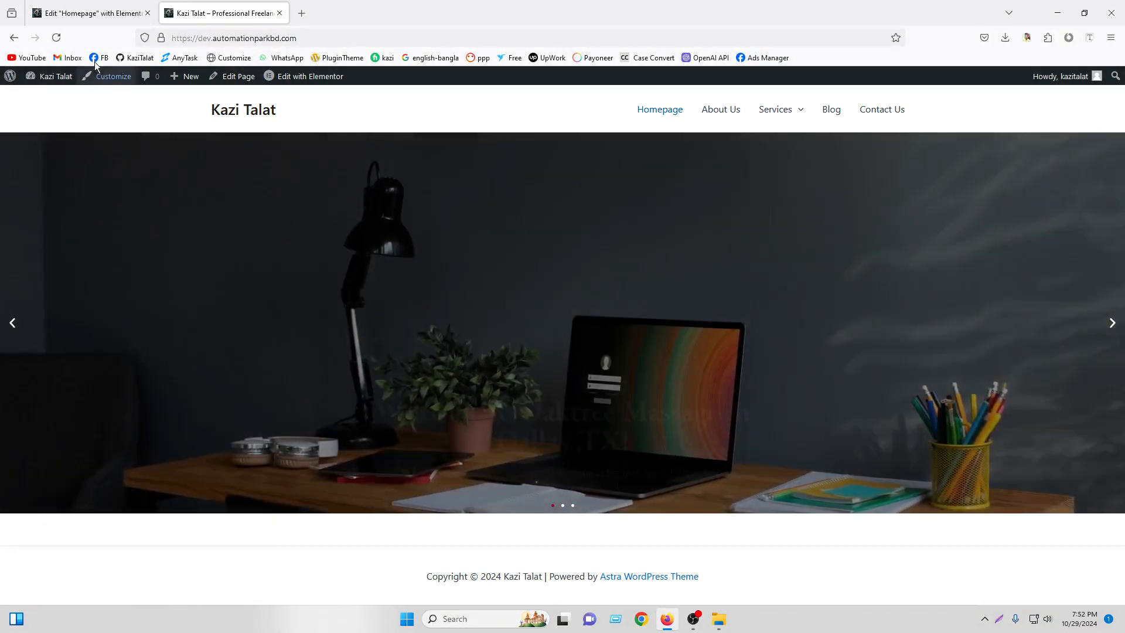
left_click(91, 13)
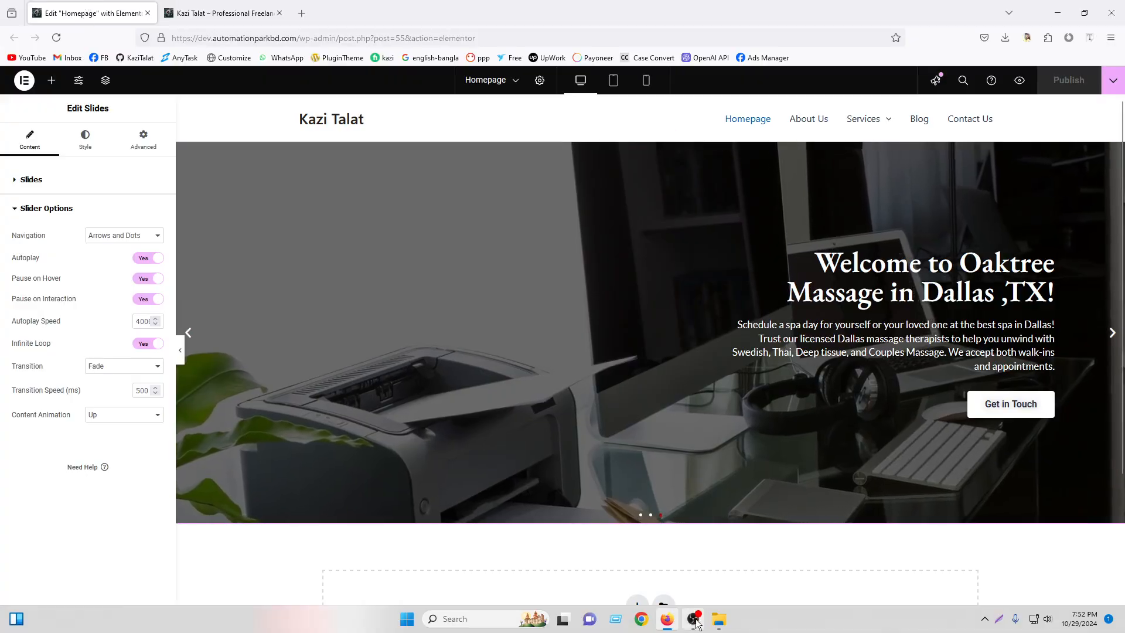
left_click(695, 620)
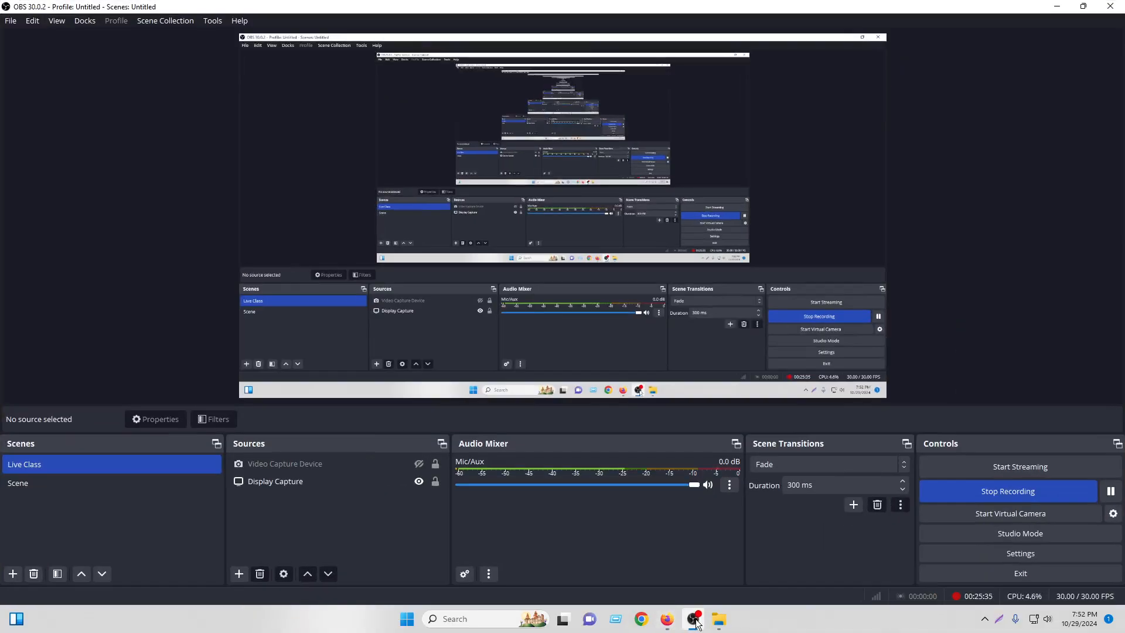
left_click(696, 621)
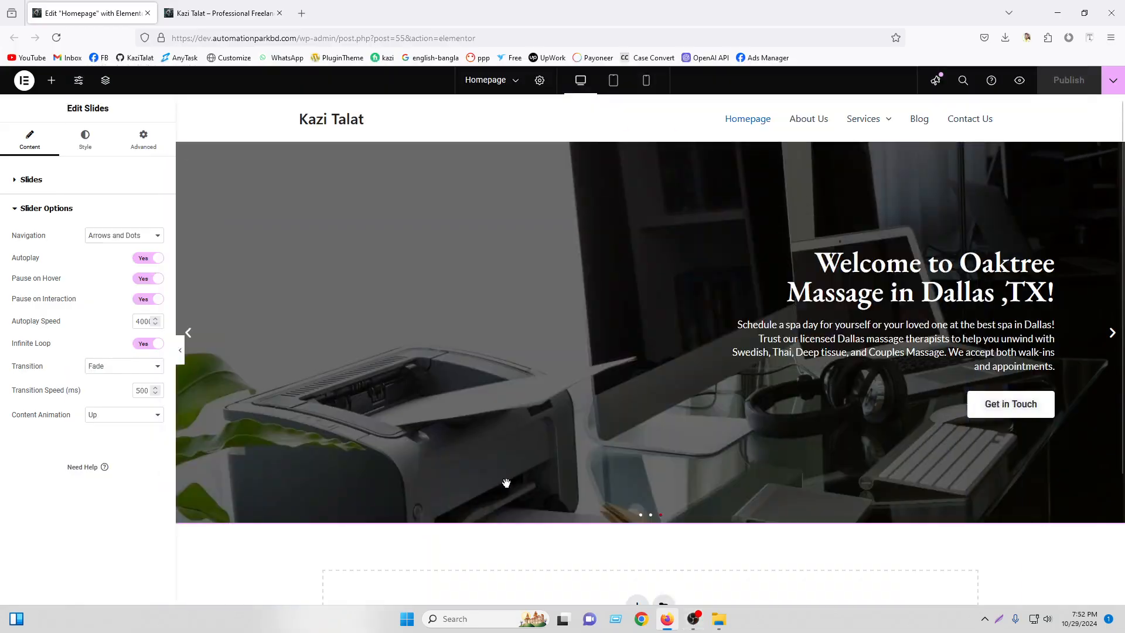
Look through Elementor's available widgets, from the Pro group down to the WordPress category
left_click(51, 81)
scroll(73, 305, "down", 10)
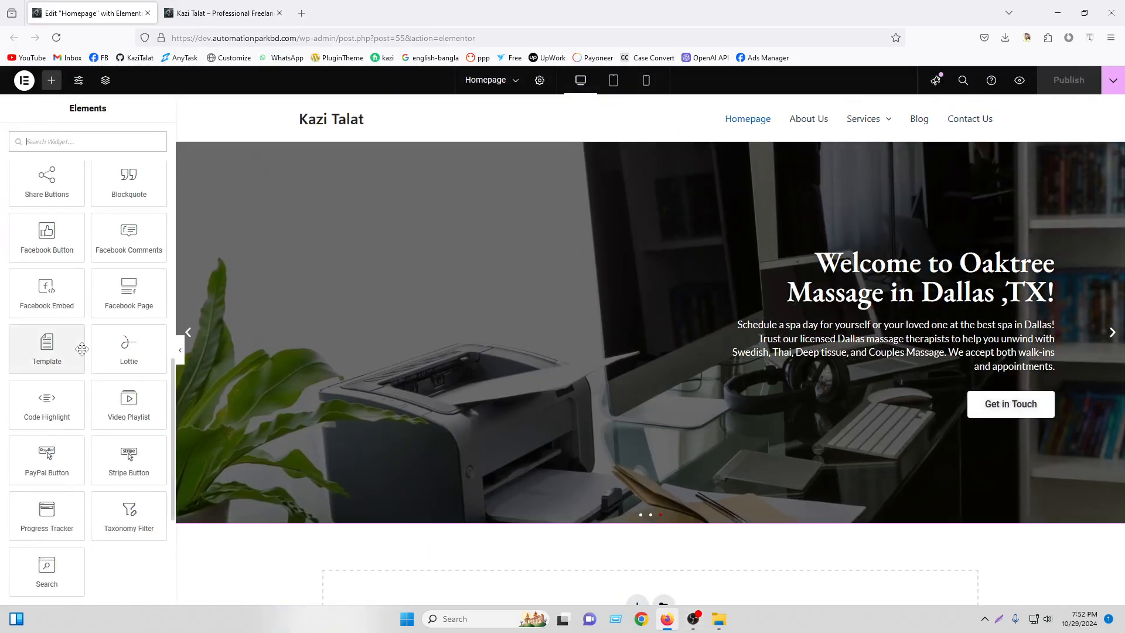
scroll(82, 349, "up", 7)
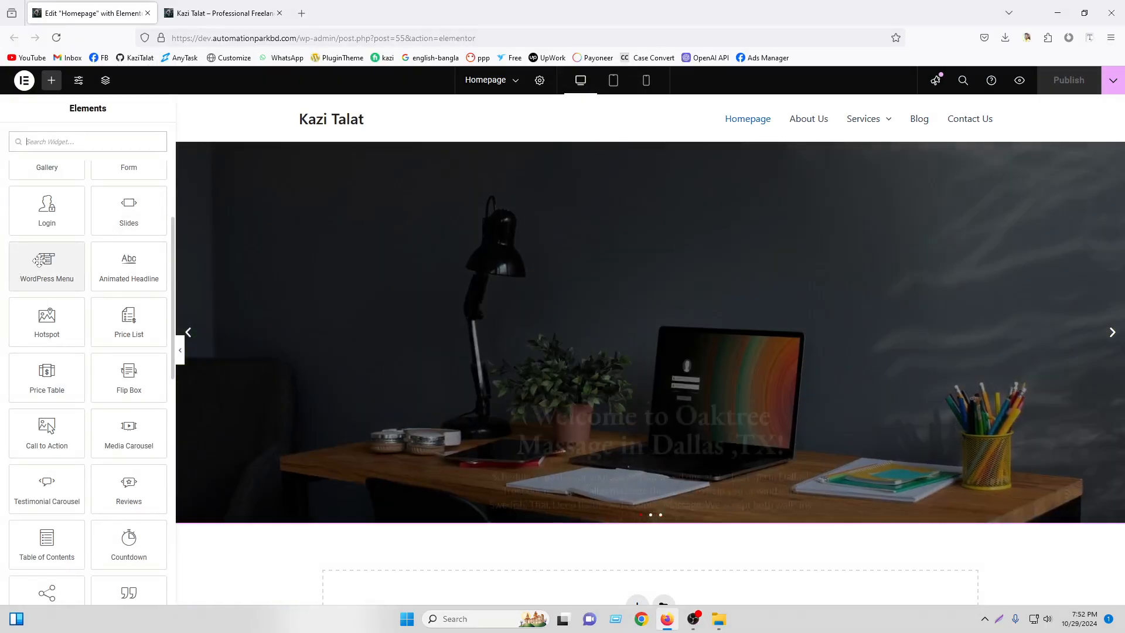
mouse_move(844, 139)
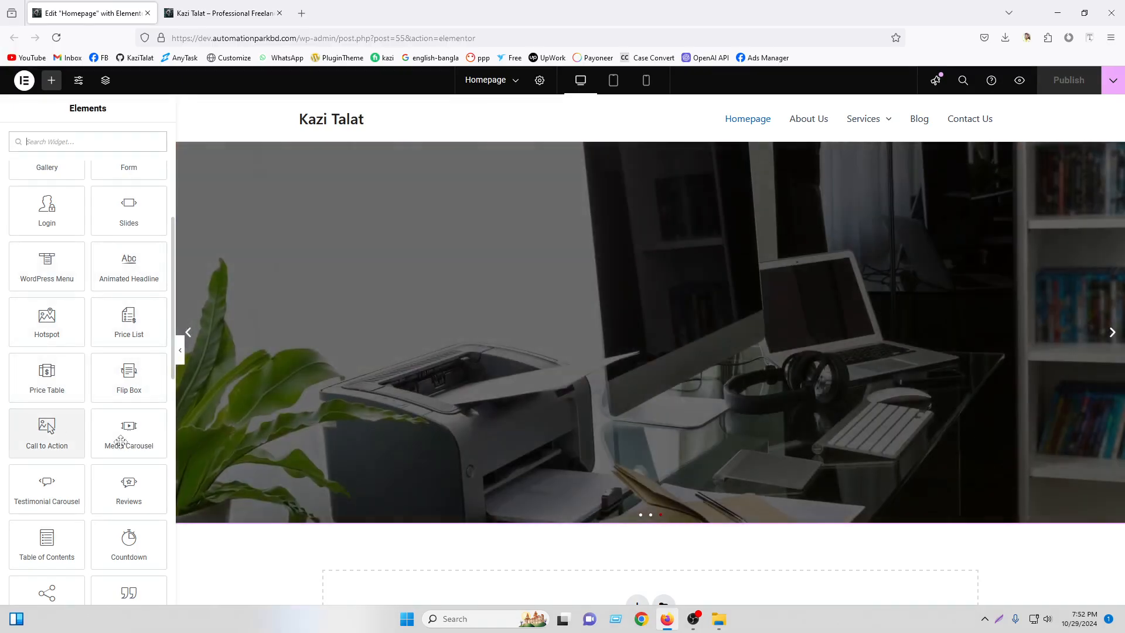
scroll(14, 488, "down", 3)
scroll(47, 472, "down", 8)
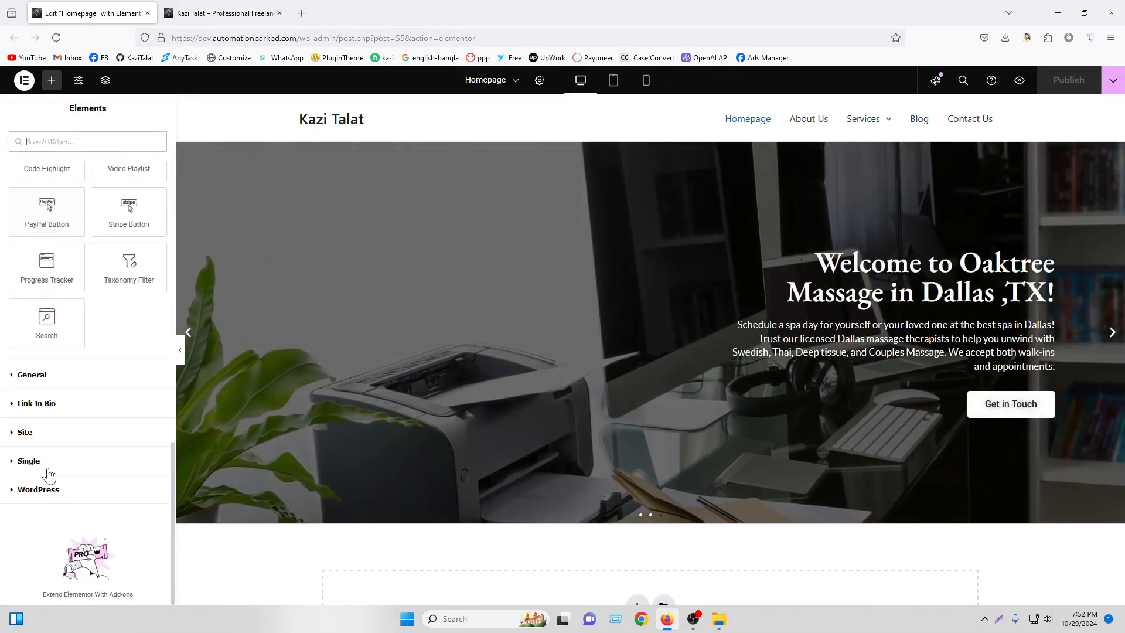
scroll(52, 388, "up", 7)
scroll(51, 386, "up", 8)
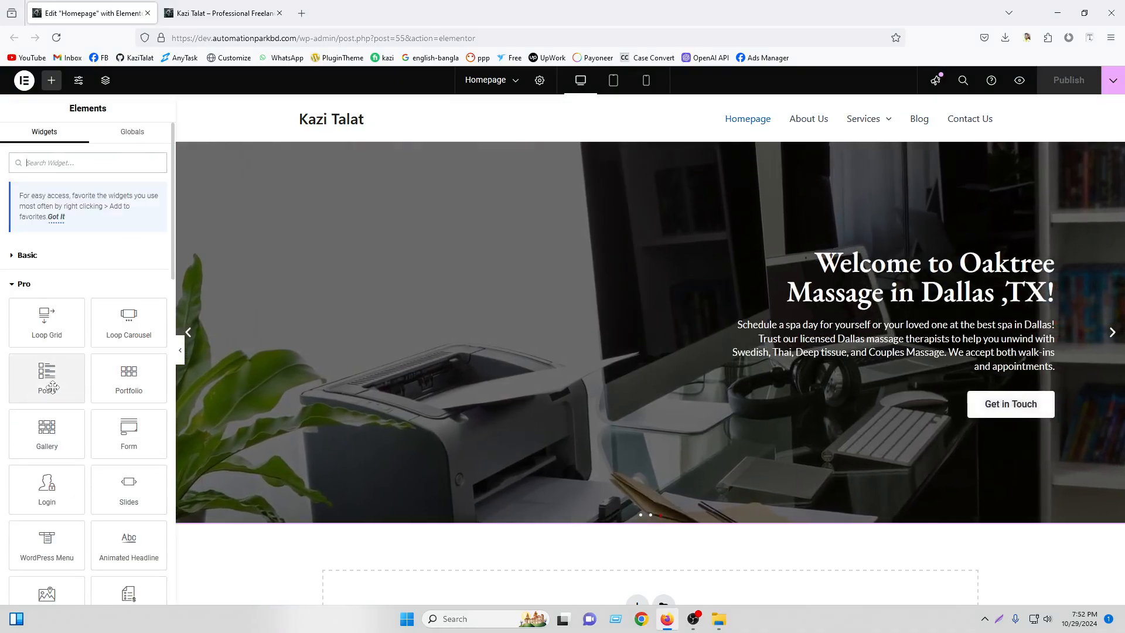